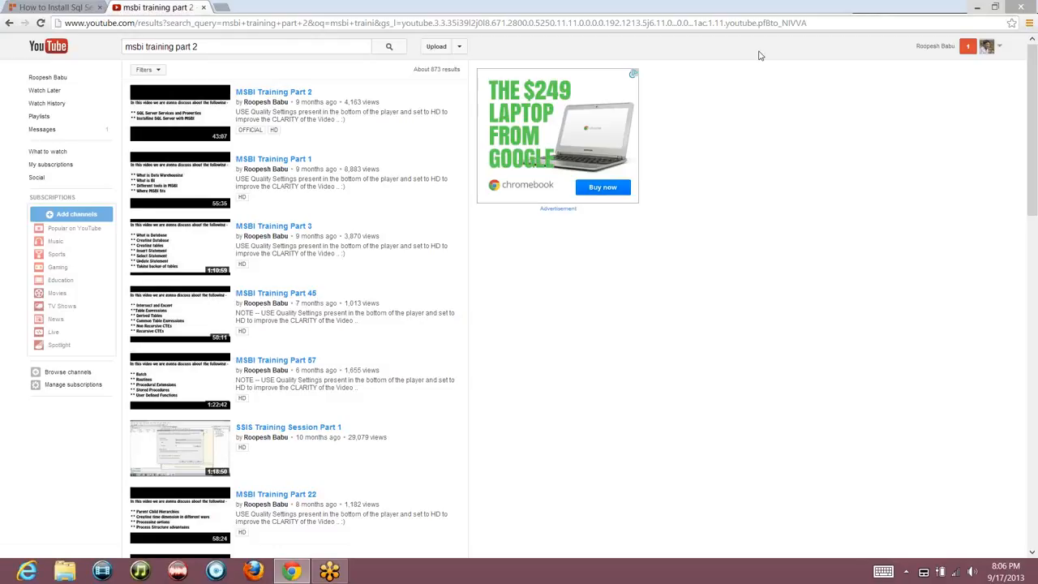
Review the 'How to Install Sql Server Software' article's screenshots, then close its tab
click(57, 6)
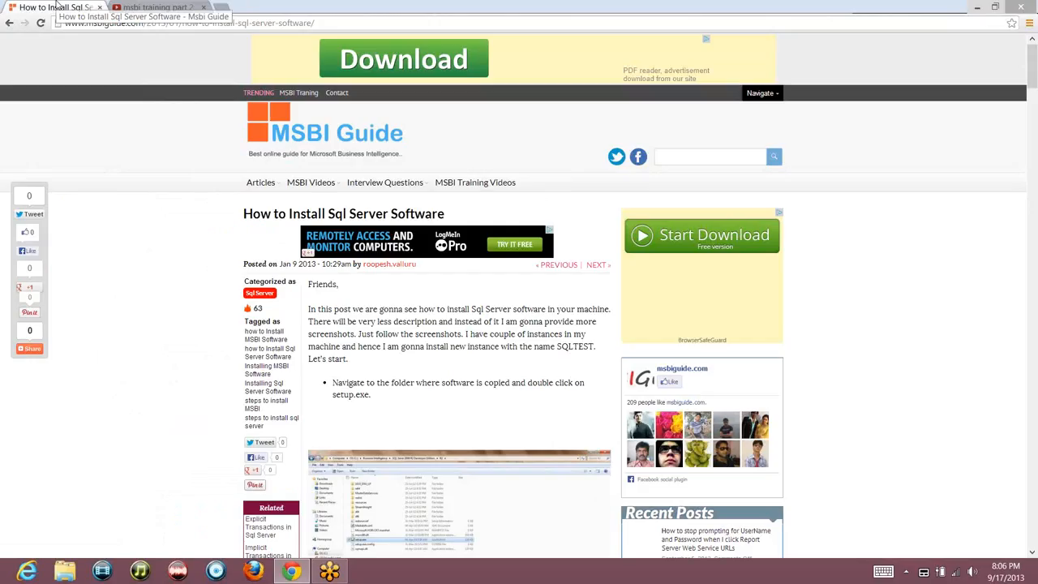
click(325, 24)
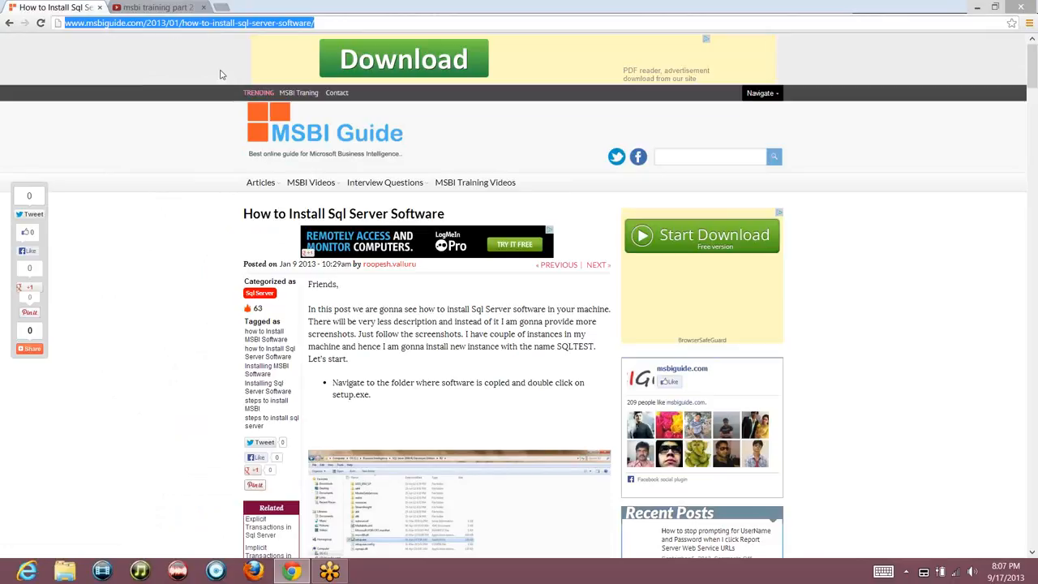
mouse_move(261, 184)
click(913, 382)
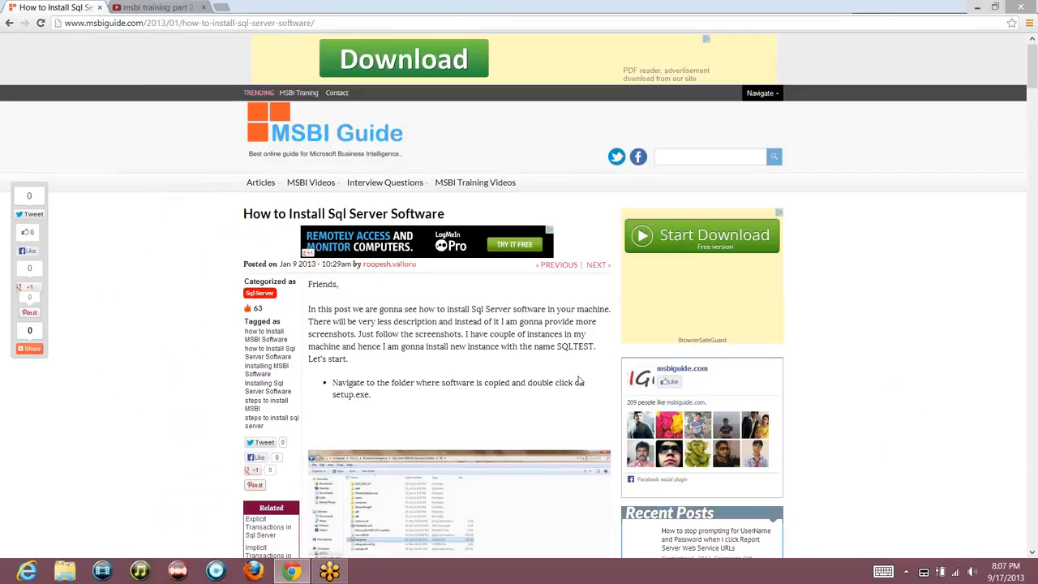
scroll(581, 382, down, 6)
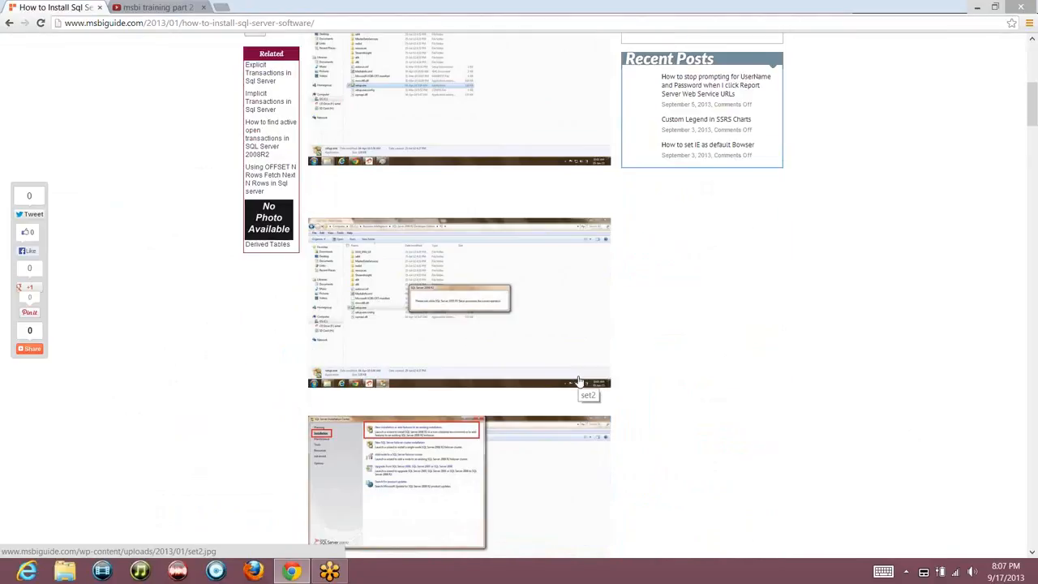
scroll(581, 381, down, 17)
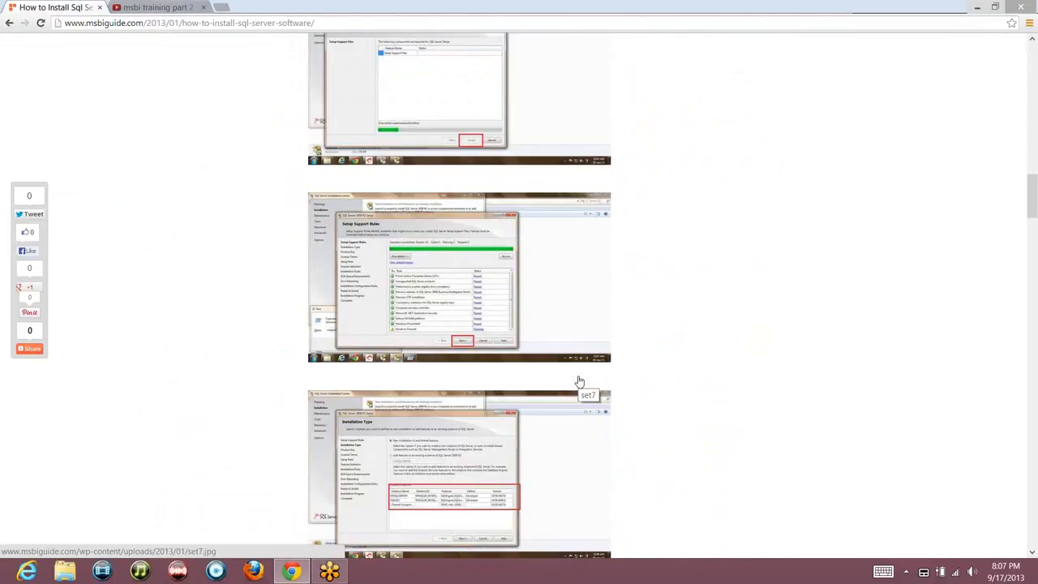
scroll(581, 381, down, 9)
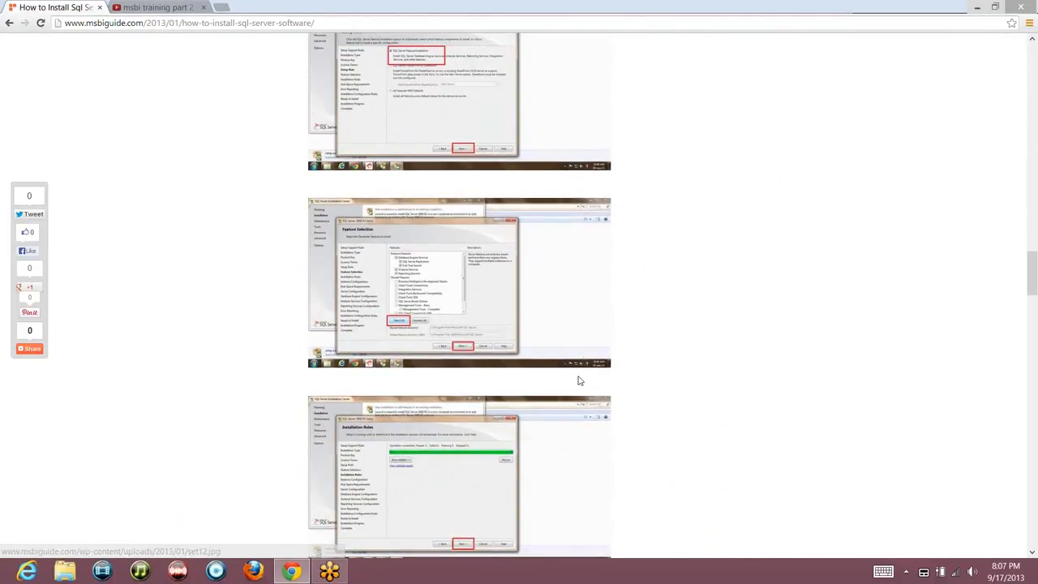
click(100, 7)
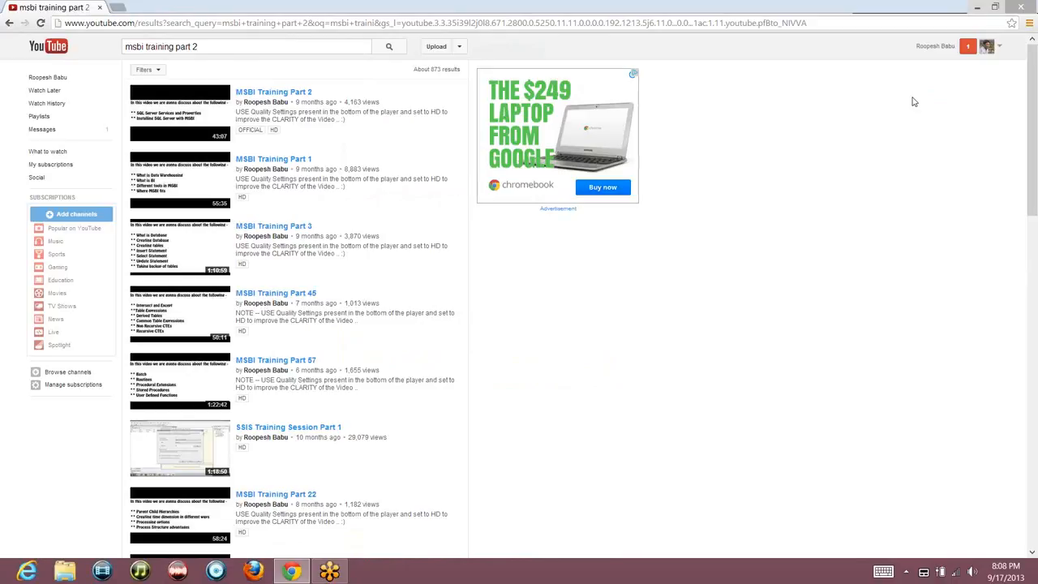
Close the Chrome window from its title-bar window menu
right_click(603, 9)
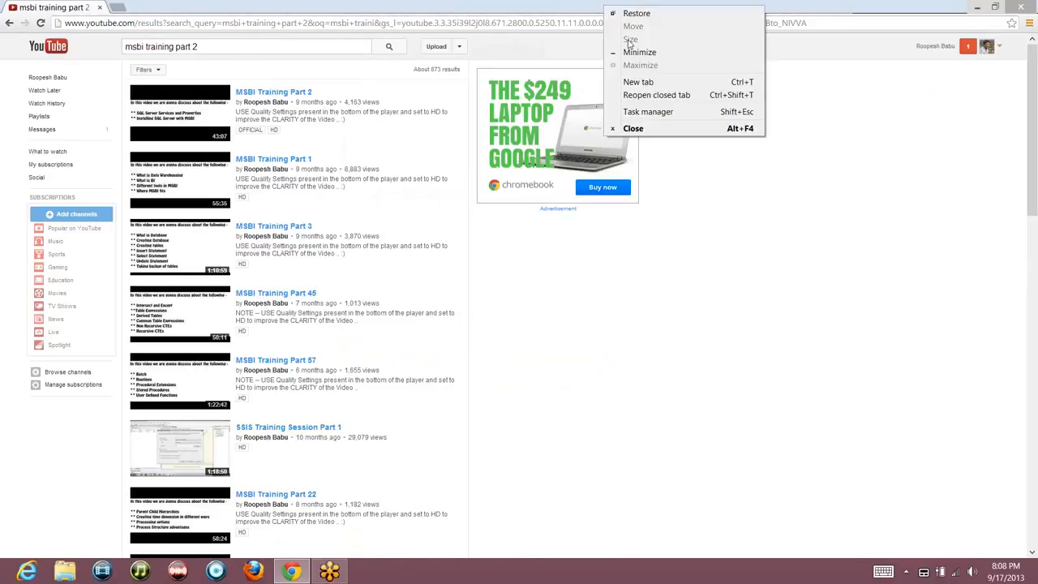
click(646, 128)
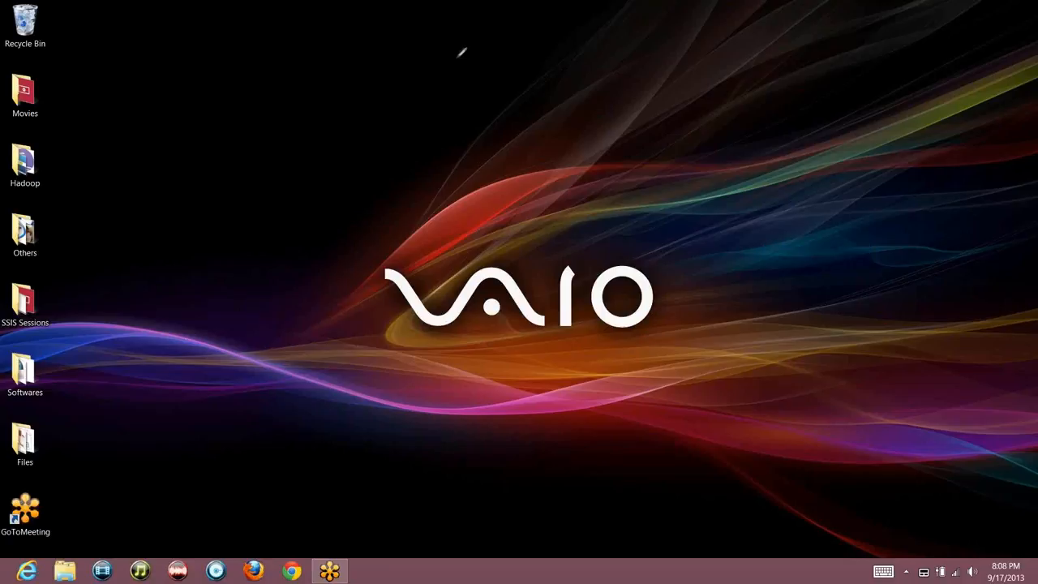
Draw a red box on the desktop above the VAIO logo
mouse_move(461, 52)
mouse_down()
mouse_move(486, 171)
mouse_move(616, 128)
mouse_move(574, 8)
mouse_move(461, 57)
mouse_up()
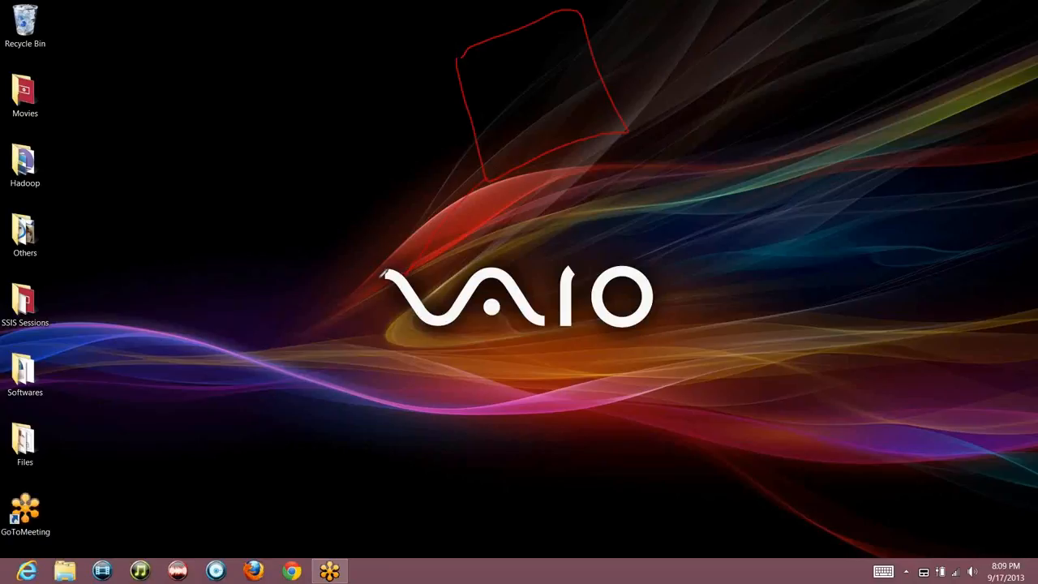
Sketch a red mark and green labelled lines around the box, then clear all drawings
mouse_move(360, 283)
mouse_down()
mouse_move(396, 279)
mouse_move(393, 302)
mouse_move(420, 297)
mouse_move(395, 294)
mouse_move(403, 297)
mouse_up()
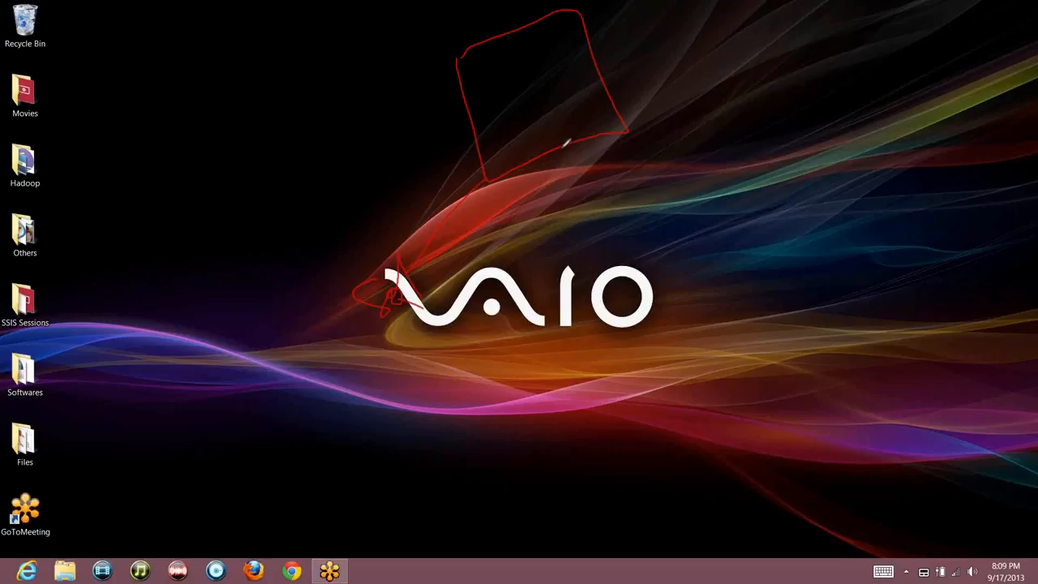
mouse_move(560, 150)
mouse_down()
mouse_move(587, 225)
mouse_move(590, 275)
mouse_move(565, 289)
mouse_move(591, 302)
mouse_move(608, 267)
mouse_move(627, 267)
mouse_up()
drag(589, 142, 709, 175)
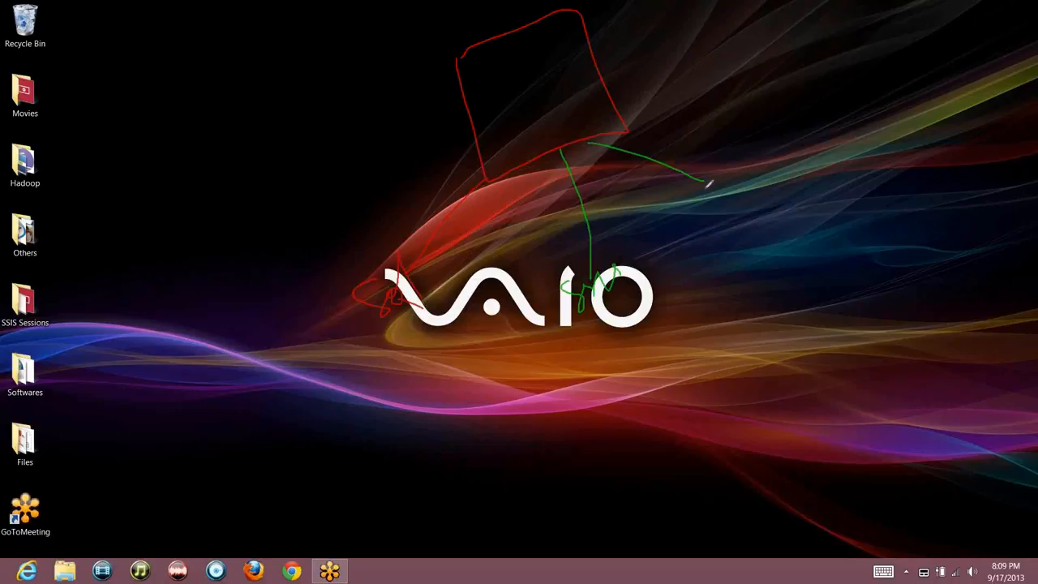
mouse_move(705, 215)
mouse_down()
mouse_move(727, 216)
mouse_move(728, 204)
mouse_move(751, 195)
mouse_move(753, 207)
mouse_up()
mouse_move(615, 101)
mouse_down()
mouse_move(748, 132)
mouse_move(775, 108)
mouse_move(773, 125)
mouse_up()
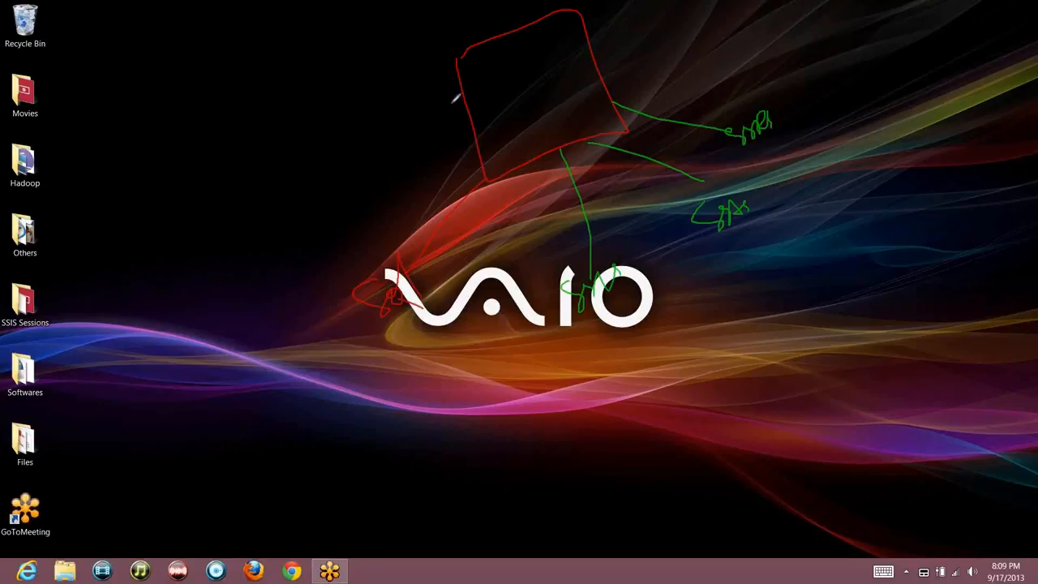
mouse_move(464, 110)
mouse_down()
mouse_move(344, 182)
mouse_move(294, 183)
mouse_move(313, 203)
mouse_move(315, 182)
mouse_move(323, 195)
mouse_move(346, 177)
mouse_up()
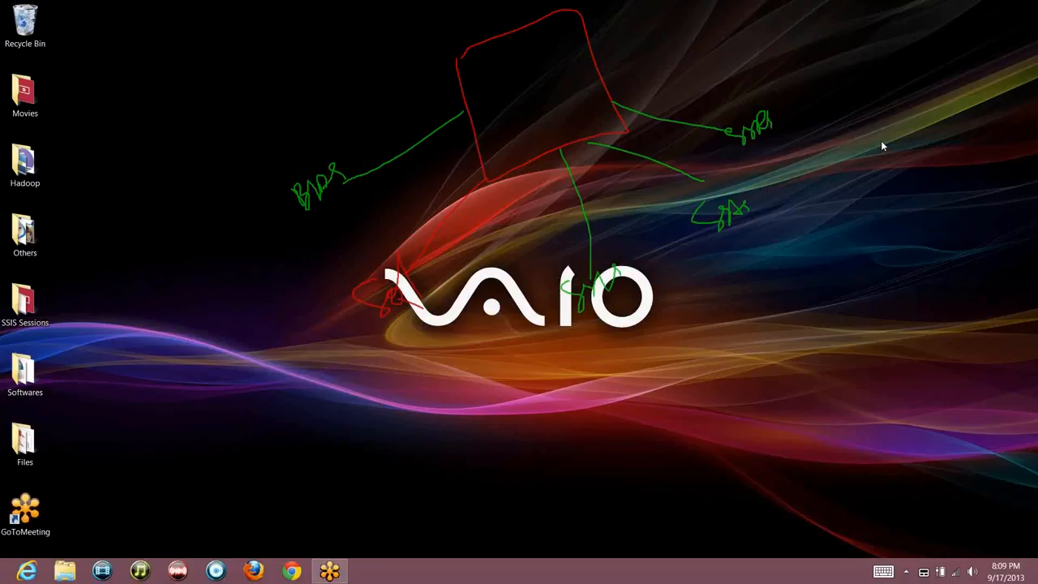
right_click(910, 212)
click(910, 209)
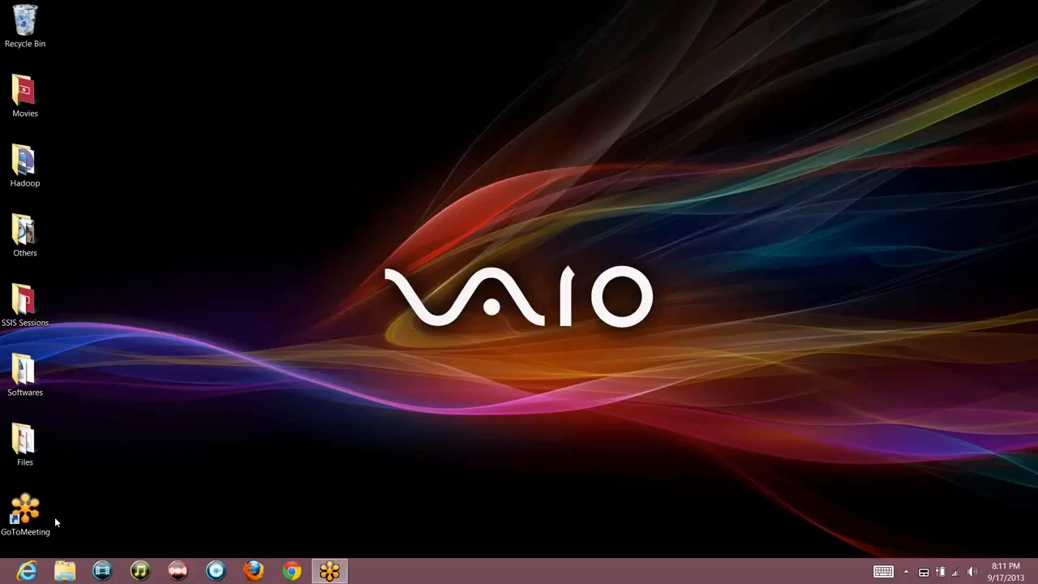
Launch SQL Server Configuration Manager from the Start screen's app tiles
mouse_move(2, 581)
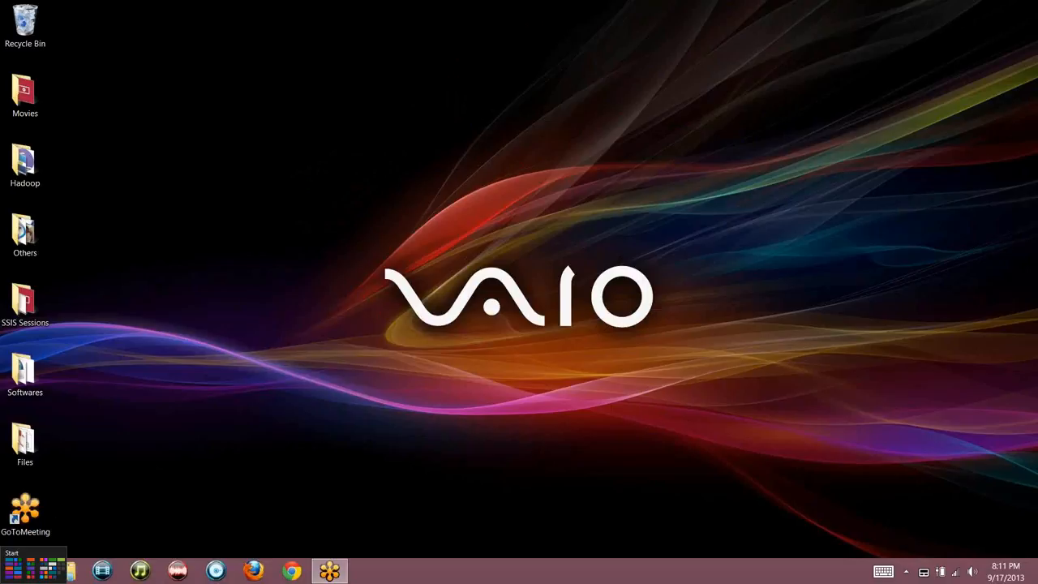
click(8, 572)
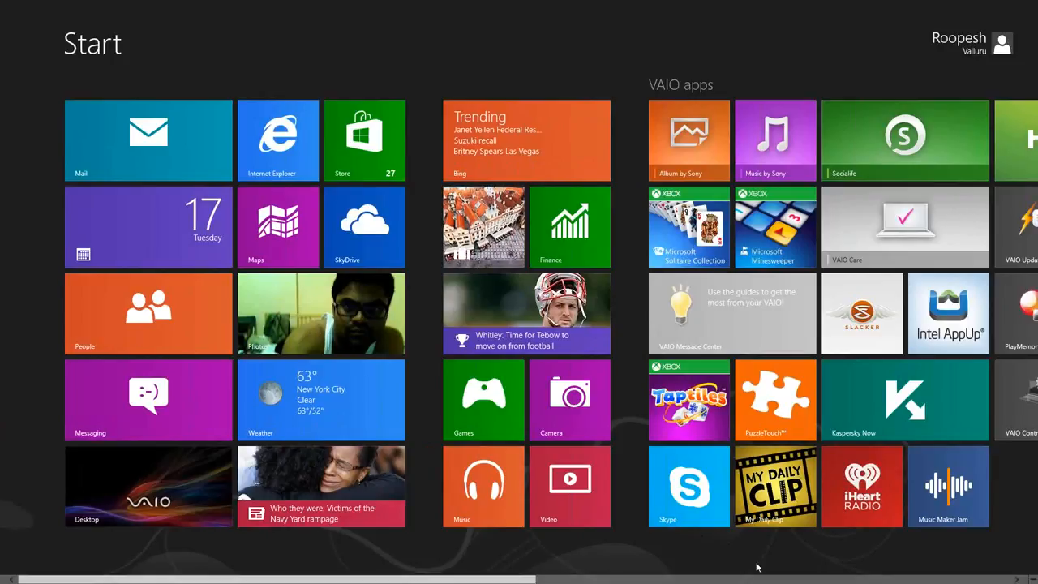
scroll(771, 582, down, 5)
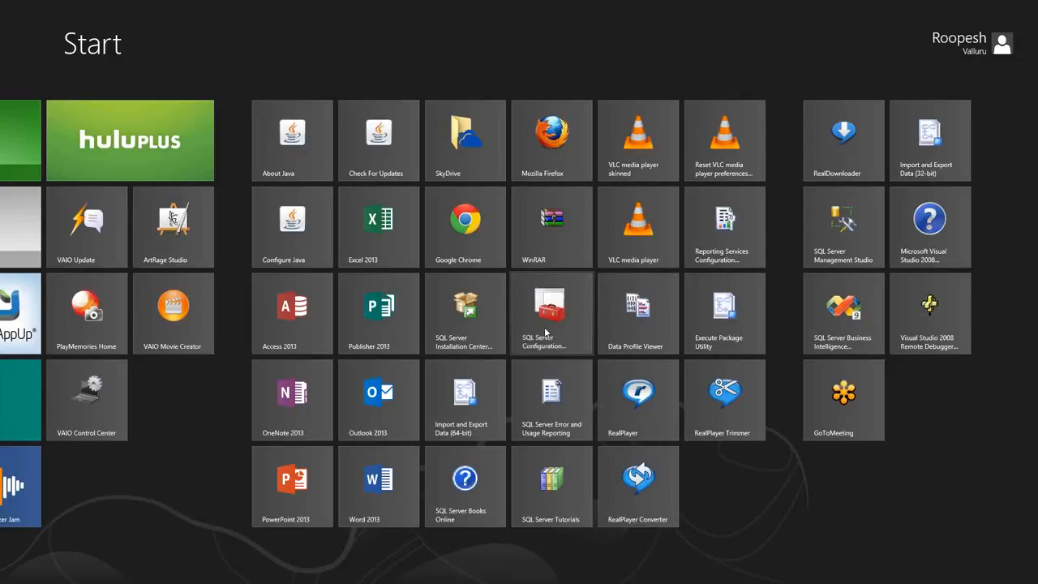
click(545, 331)
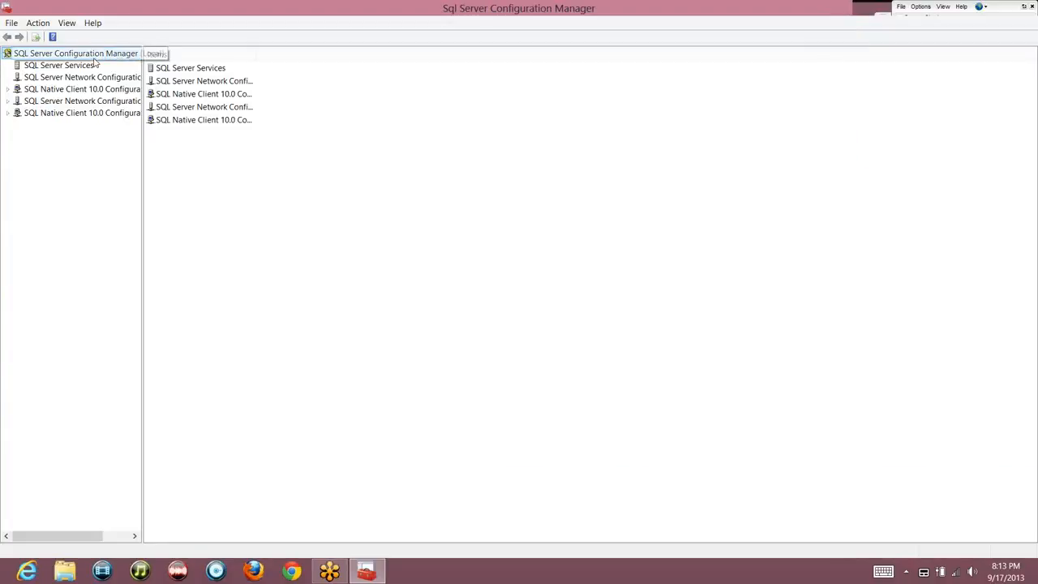
Show SQL Server Services and widen the Name column to reveal full service names
click(52, 66)
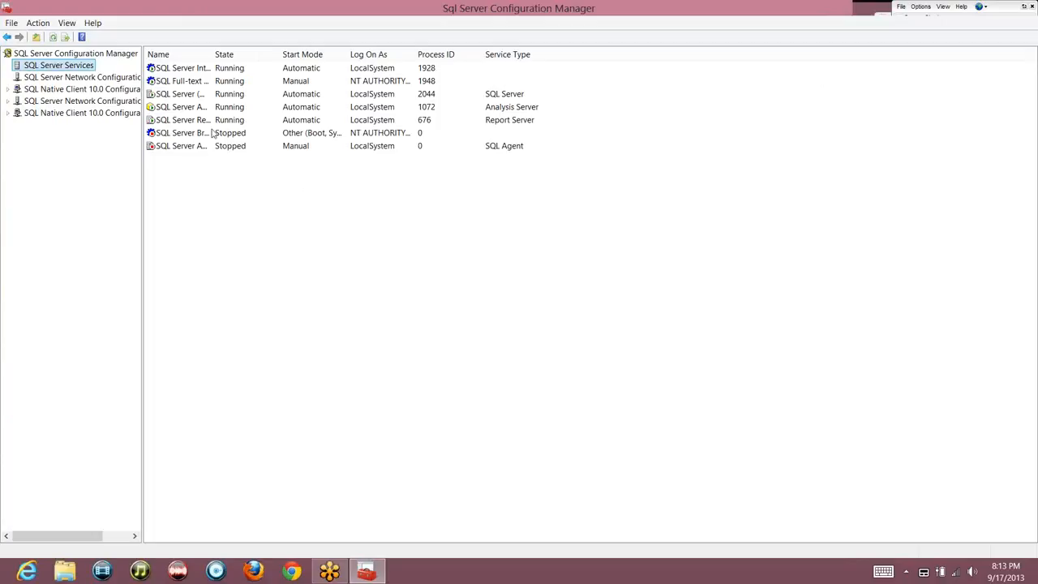
double_click(212, 54)
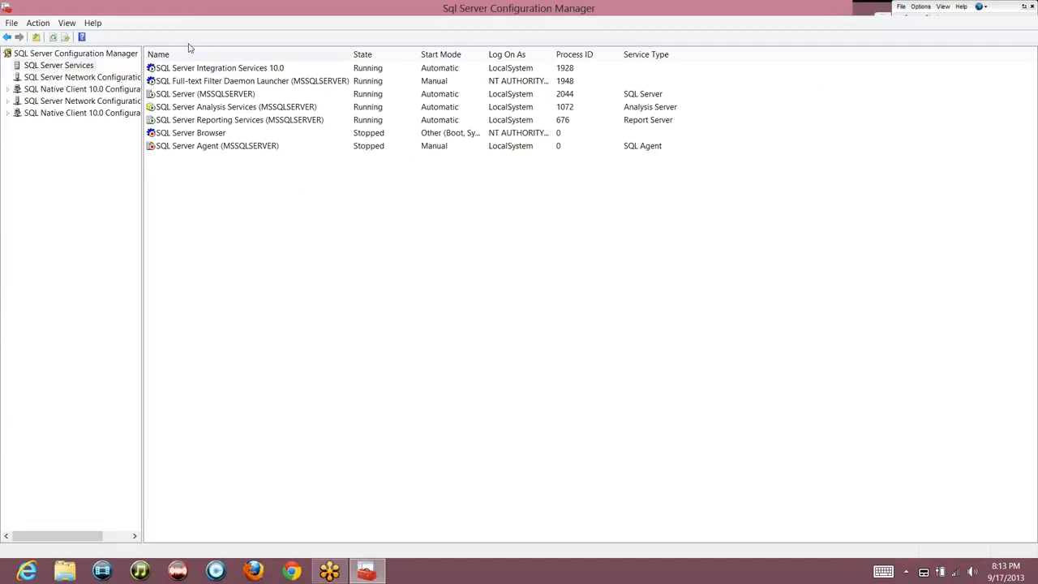
Select the Integration Services, MSSQLSERVER, Analysis Services and Reporting Services rows in turn
click(219, 70)
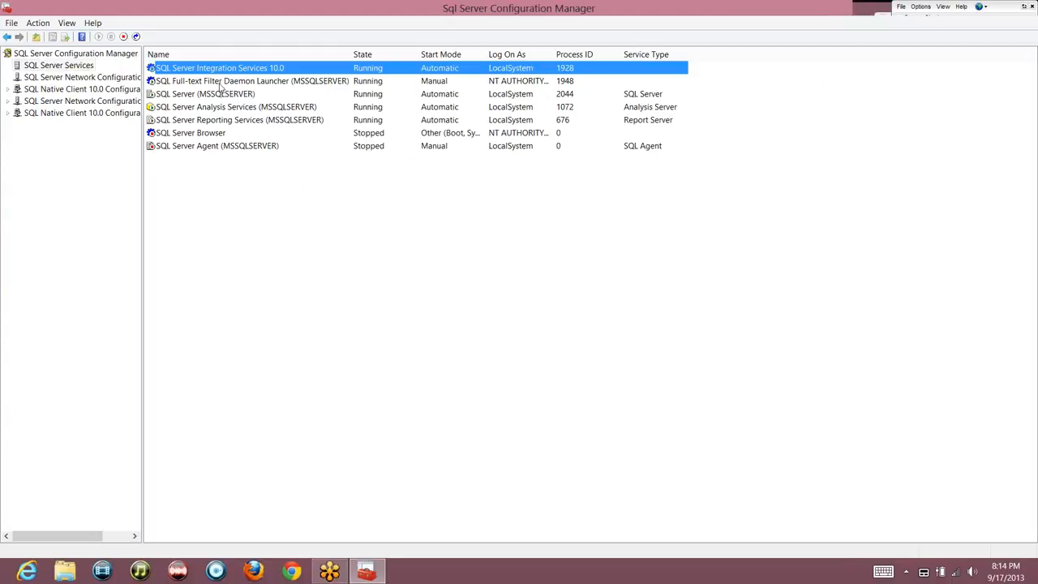
click(220, 95)
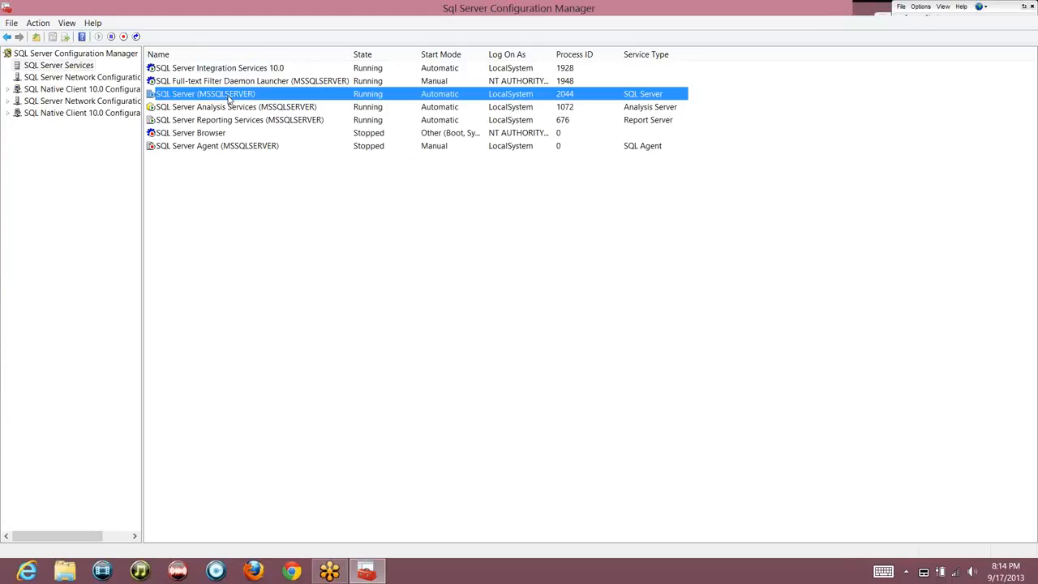
click(229, 108)
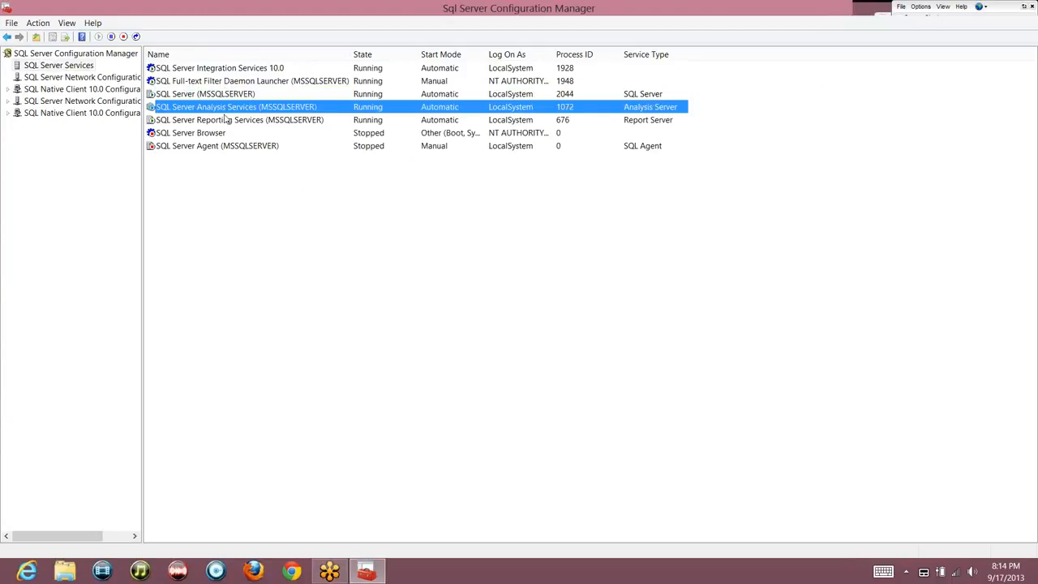
click(226, 121)
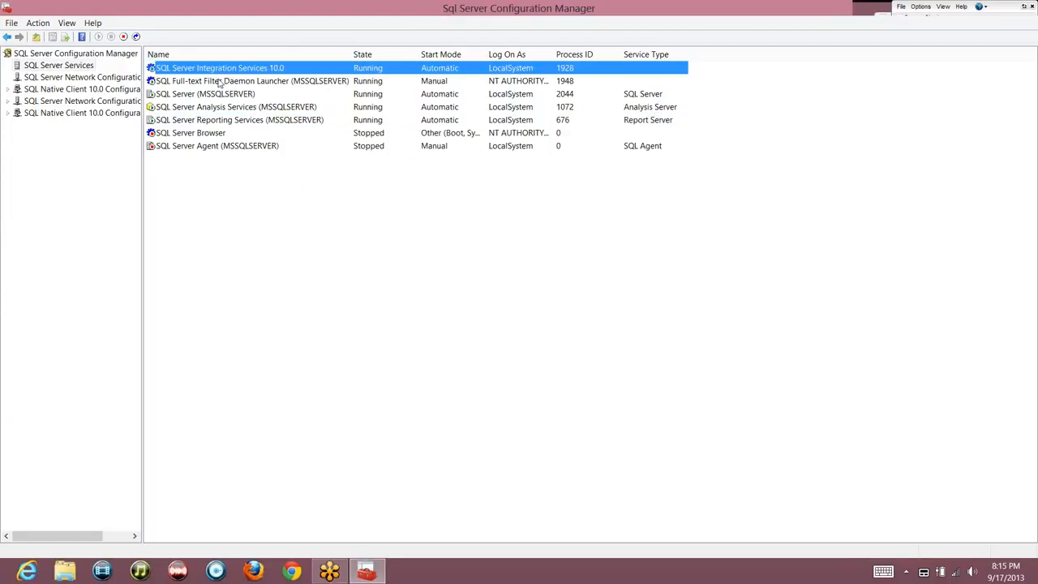
click(217, 107)
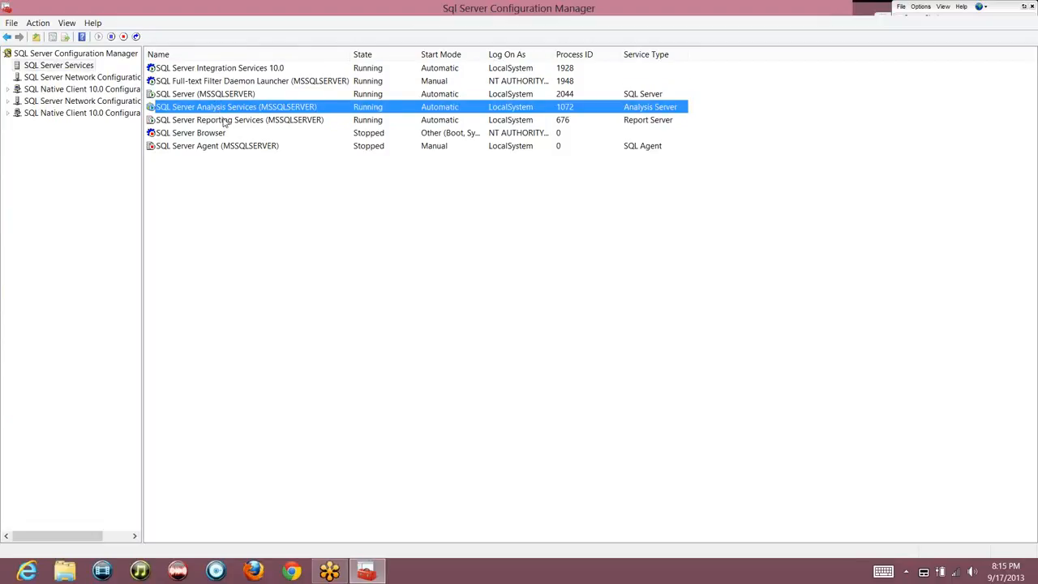
click(209, 97)
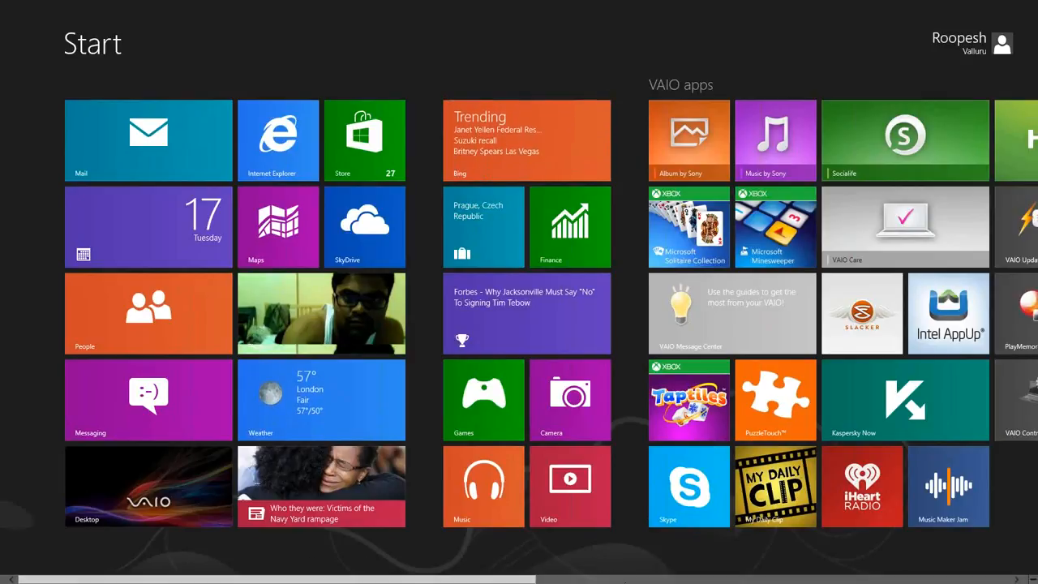
Bring more app tiles into view on the Start screen
click(624, 581)
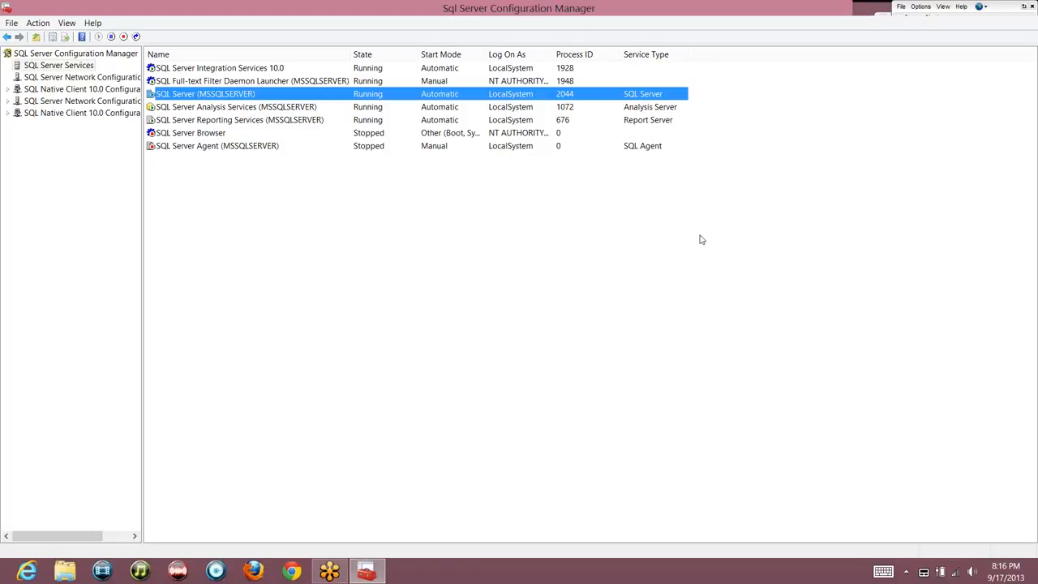
Switch back to SQL Server Configuration Manager showing the seven SQL Server services
click(919, 103)
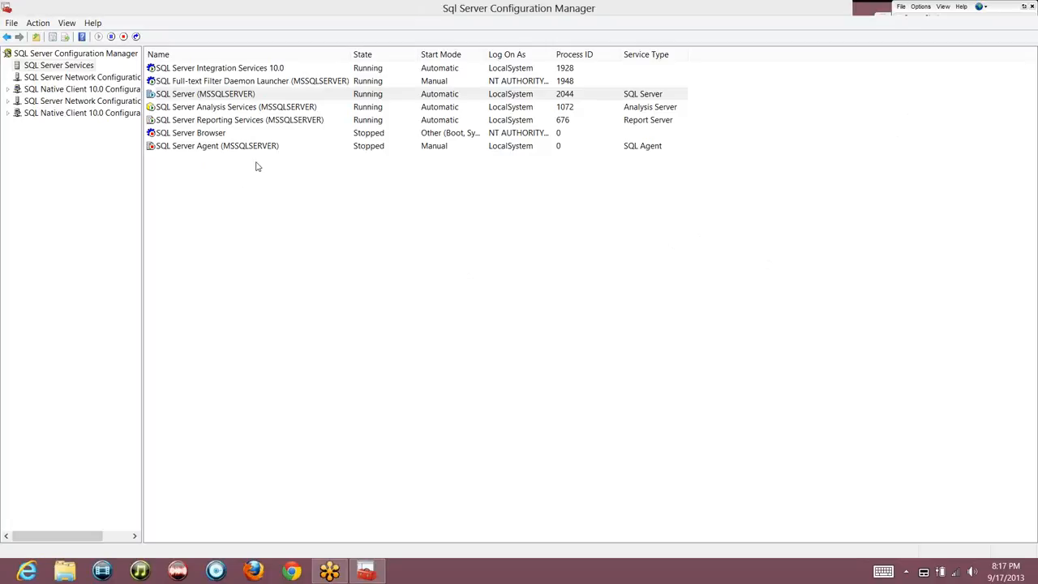
Run services.msc to open the Windows Services console
key(super+r)
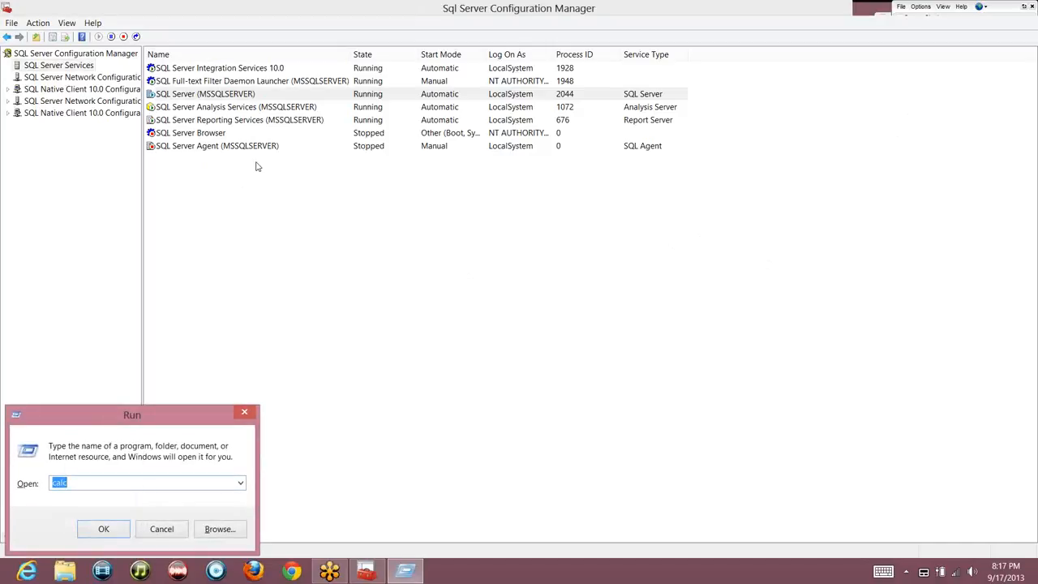
text(services.msc)
key(Return)
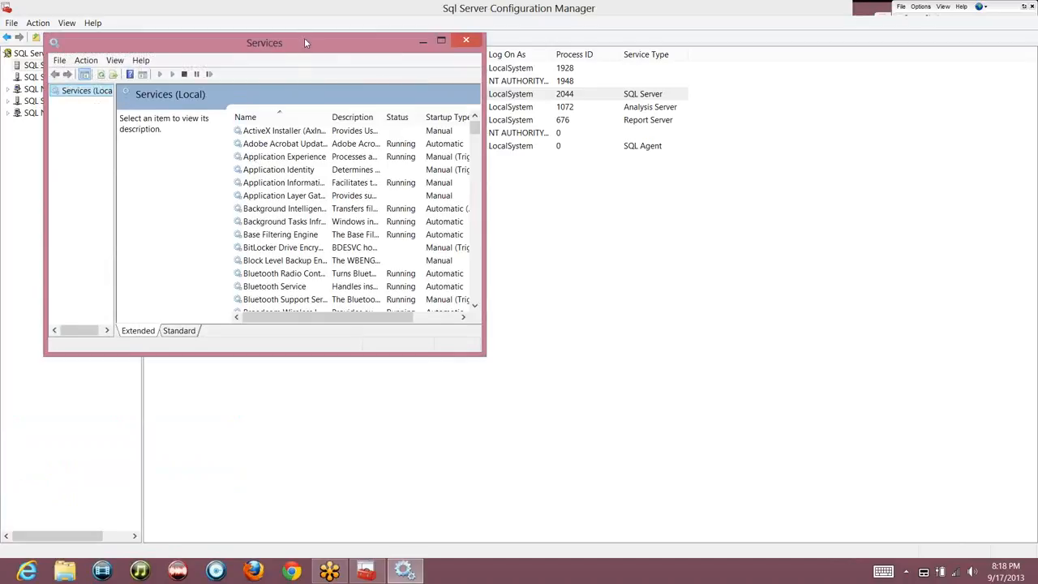
Maximize the Services console and read descriptions from Adobe Acrobat Update to Credential Manager
double_click(305, 42)
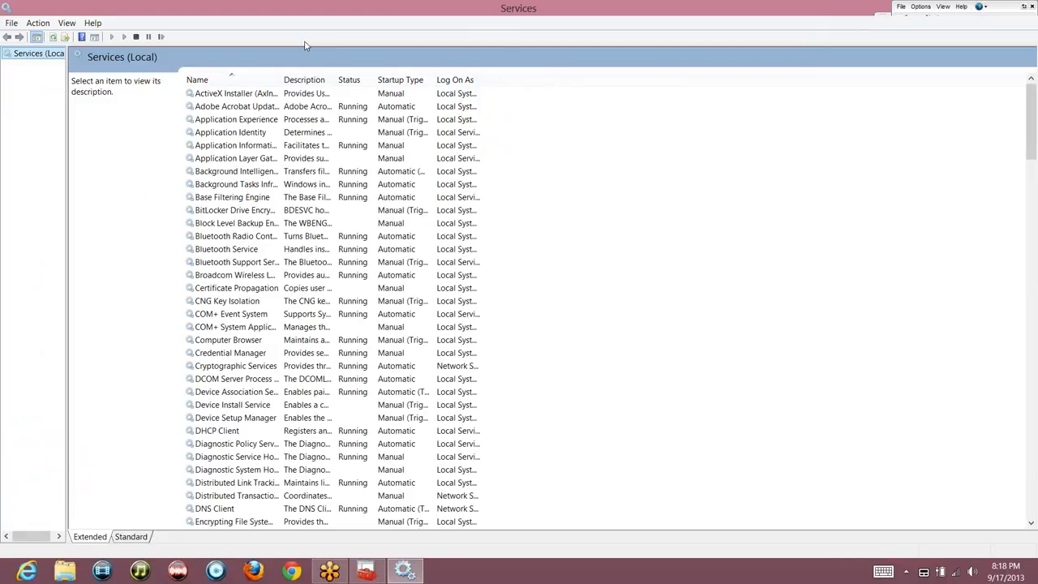
click(234, 110)
click(257, 249)
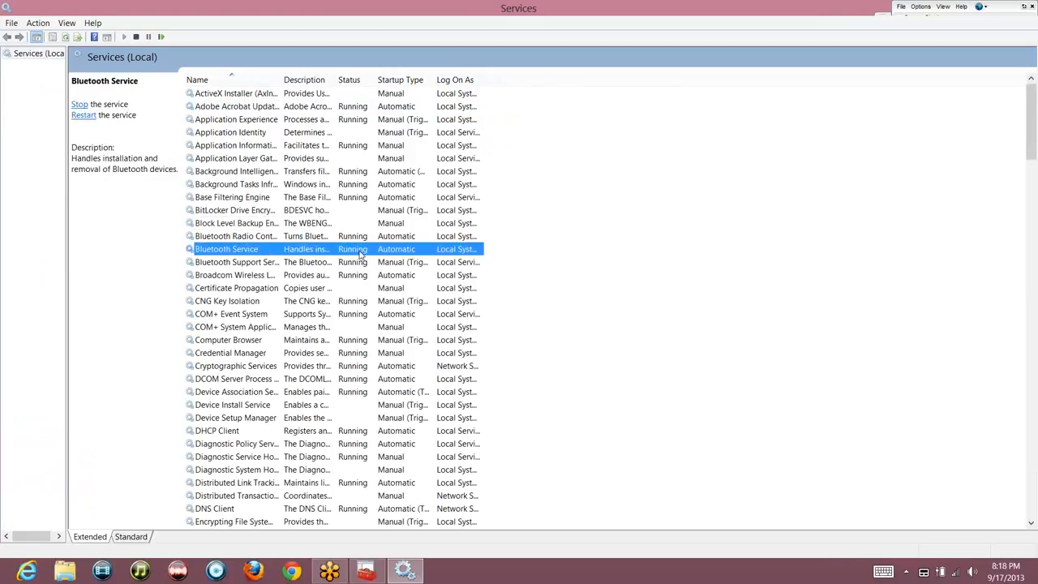
click(274, 265)
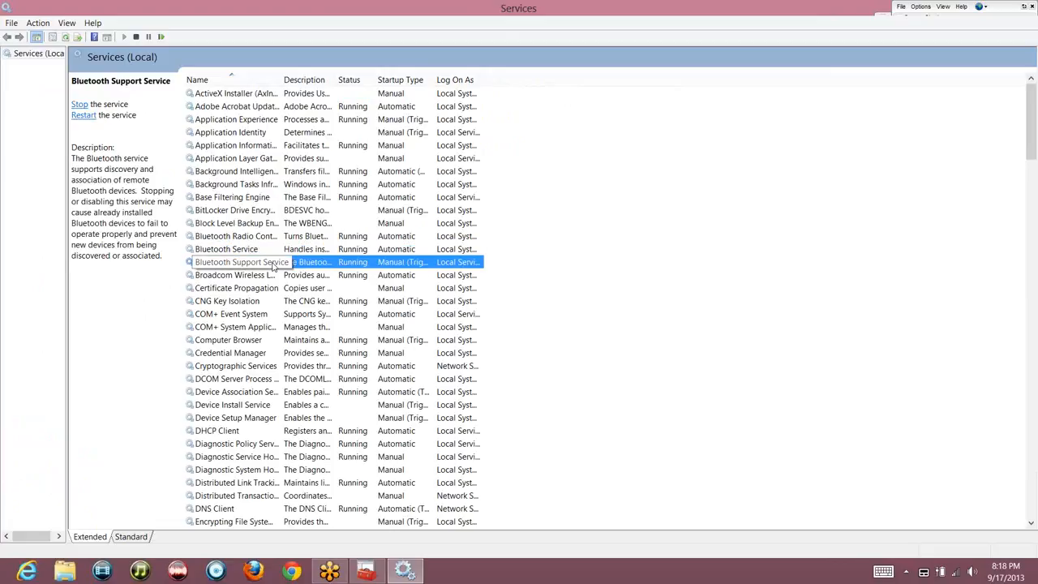
click(233, 342)
click(254, 355)
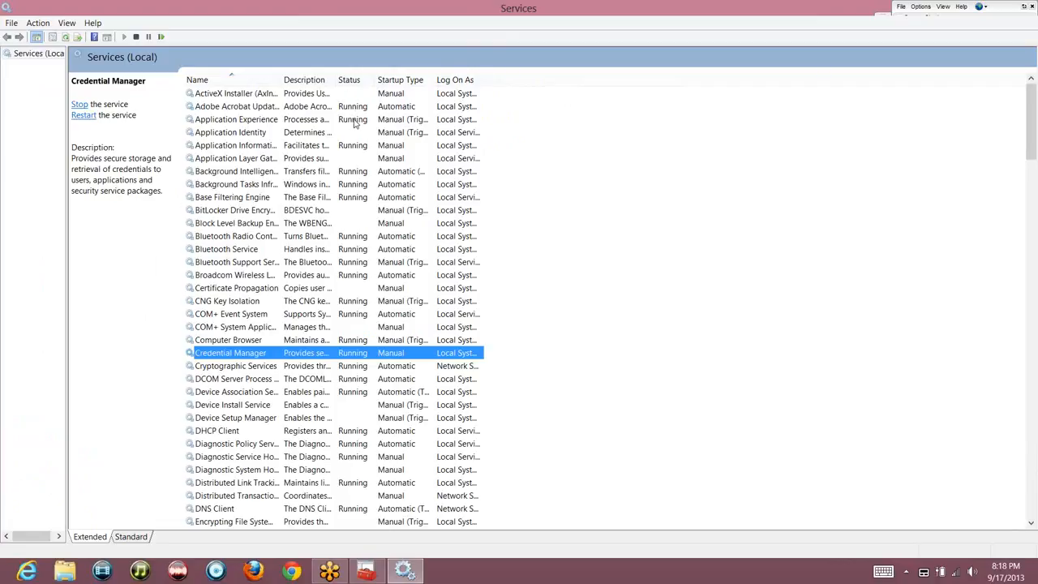
Step down to SQL Server Analysis Services and widen the Name column to show full names
key(Down)
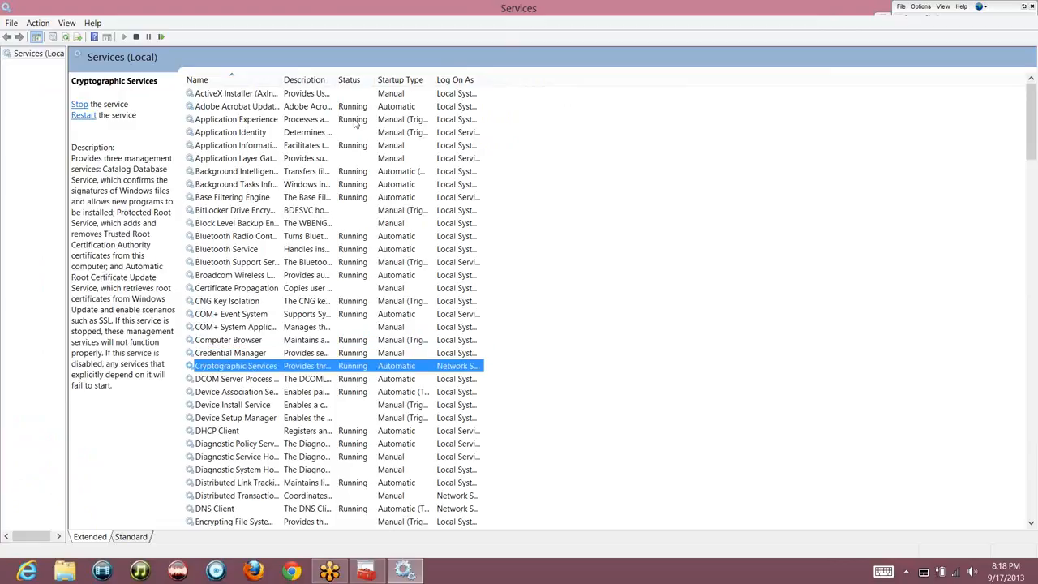
key(Down)
key(Down)
key(Down)
key(Down)
key(Down)
key(Down)
key(Down)
key(Down)
key(Down)
key(Down)
key(Down)
key(Down)
key(Down)
key(Down)
key(Down)
key(Down)
key(Down)
key(Down)
key(Down)
key(Down)
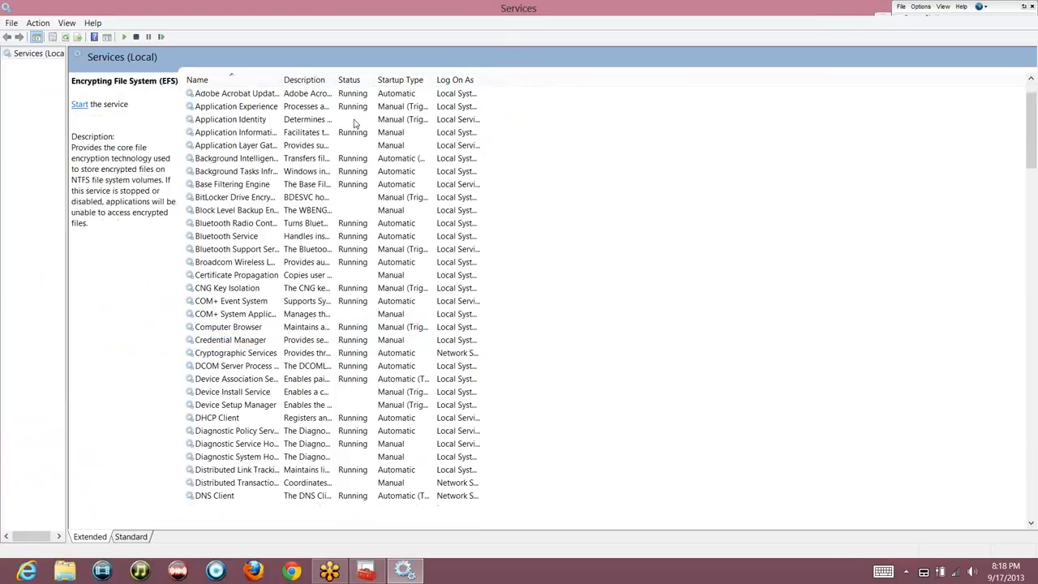
key(Down)
key(Down)
key(Down)
key(Down)
key(Down)
key(Down)
key(Down)
key(Down)
key(Down)
key(Down)
key(Down)
key(Down)
key(Down)
key(Down)
key(Down)
key(Down)
key(Down)
key(Down)
key(Down)
key(Down)
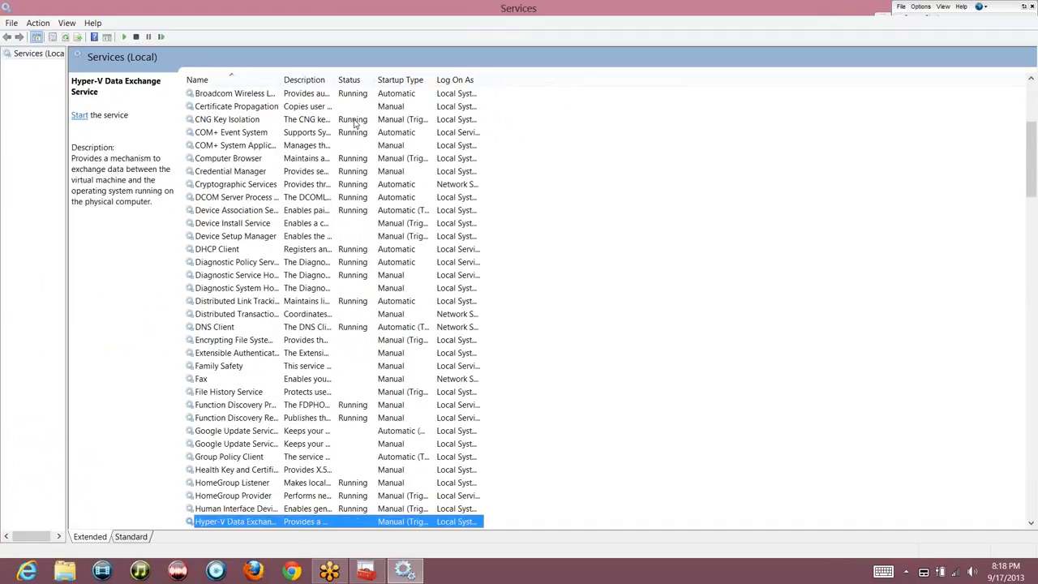
key(Down)
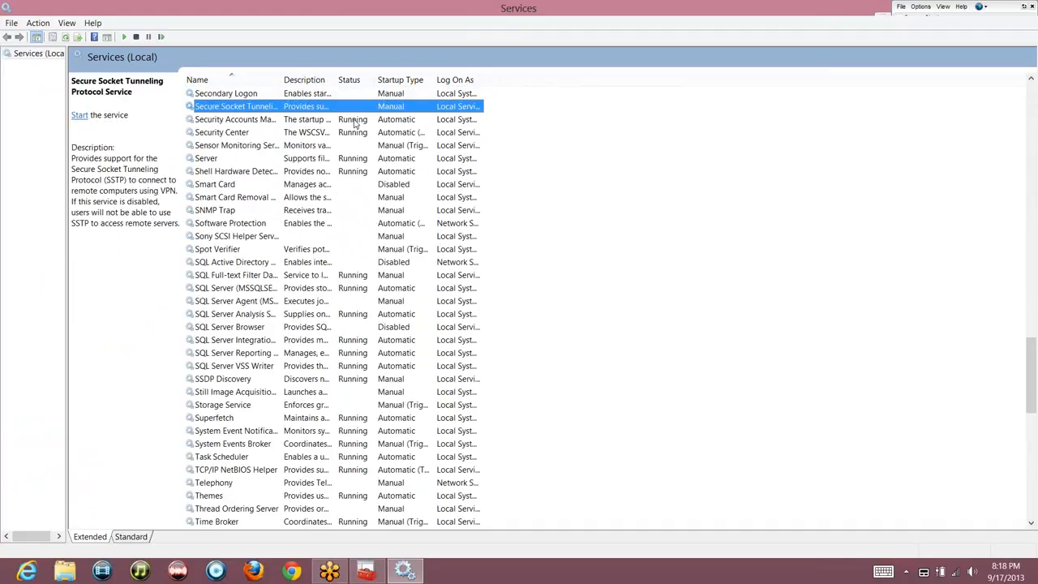
key(Down)
key(Down)
key(Down)
key(Down)
key(Down)
key(Down)
key(Down)
key(Down)
key(Down)
key(Down)
key(Down)
key(Down)
key(Down)
key(Down)
key(Down)
key(Down)
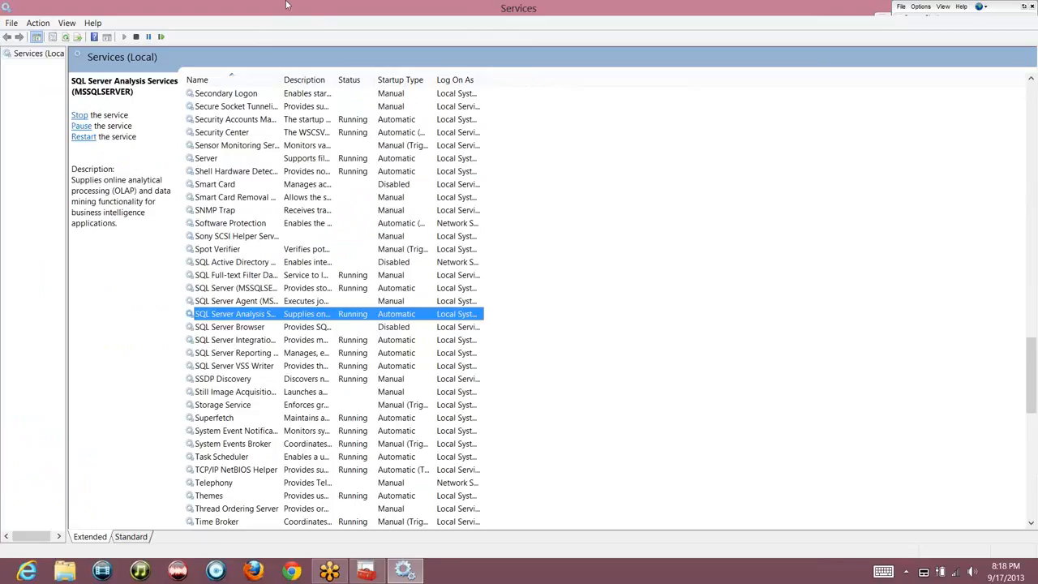
double_click(280, 85)
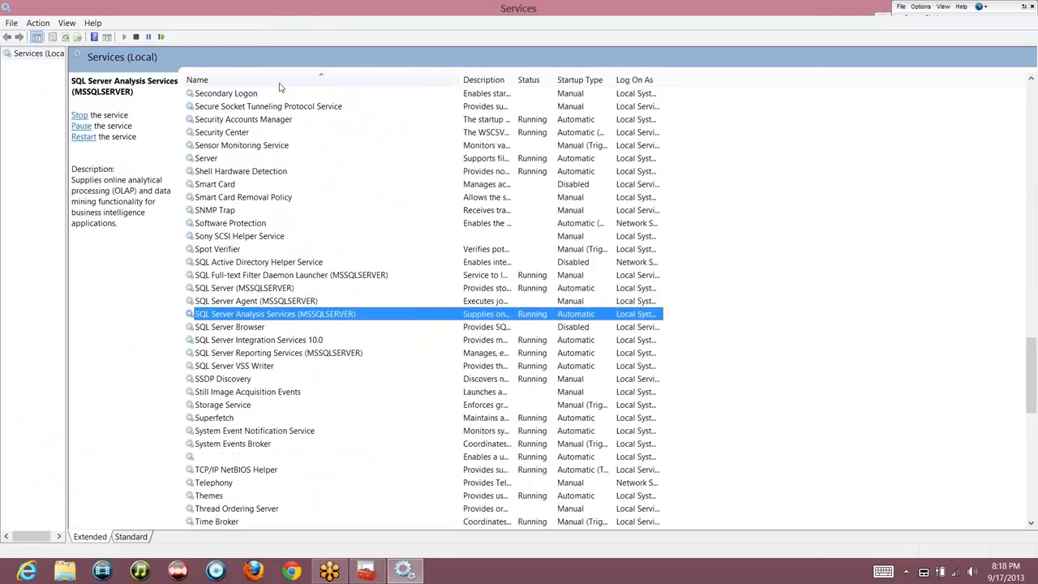
Review the SQL Server service rows, note SQL Server Agent is not running, and return to Configuration Manager
click(301, 276)
key(Down)
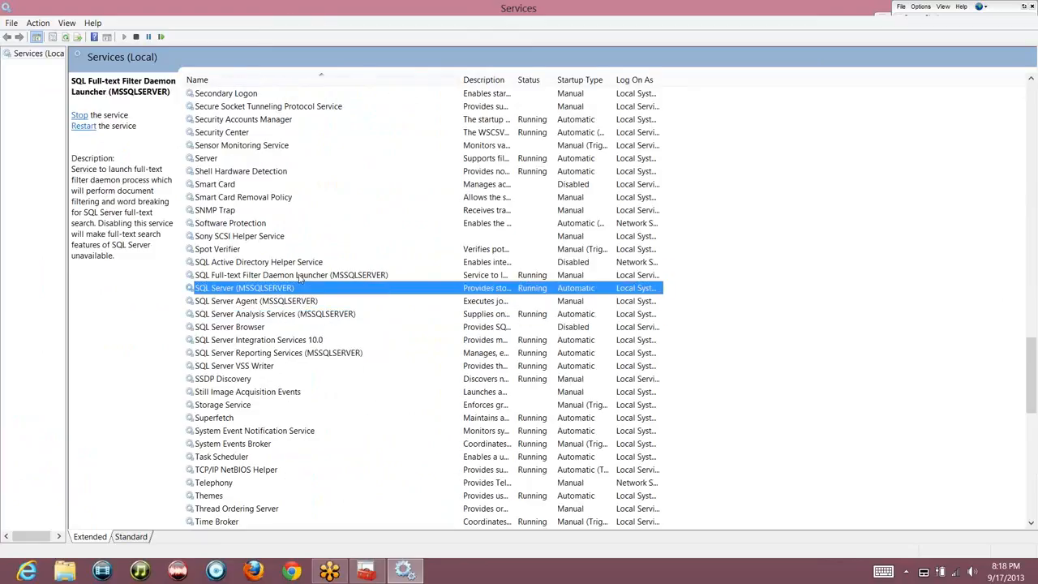
key(Down)
key(Down)
key(Down)
key(Down)
key(Down)
key(Down)
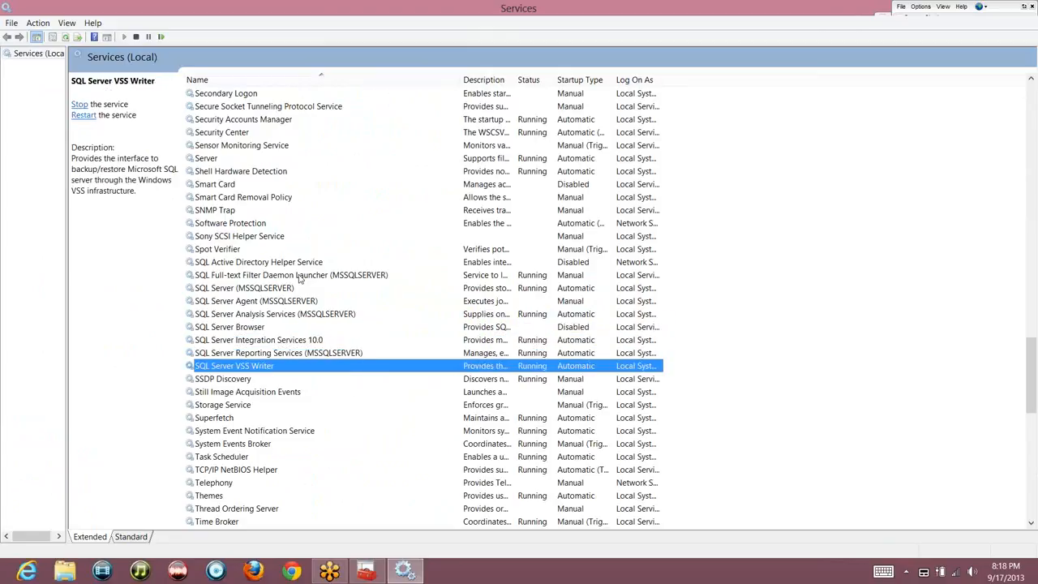
key(Up)
key(Up)
key(Up)
key(Up)
key(Up)
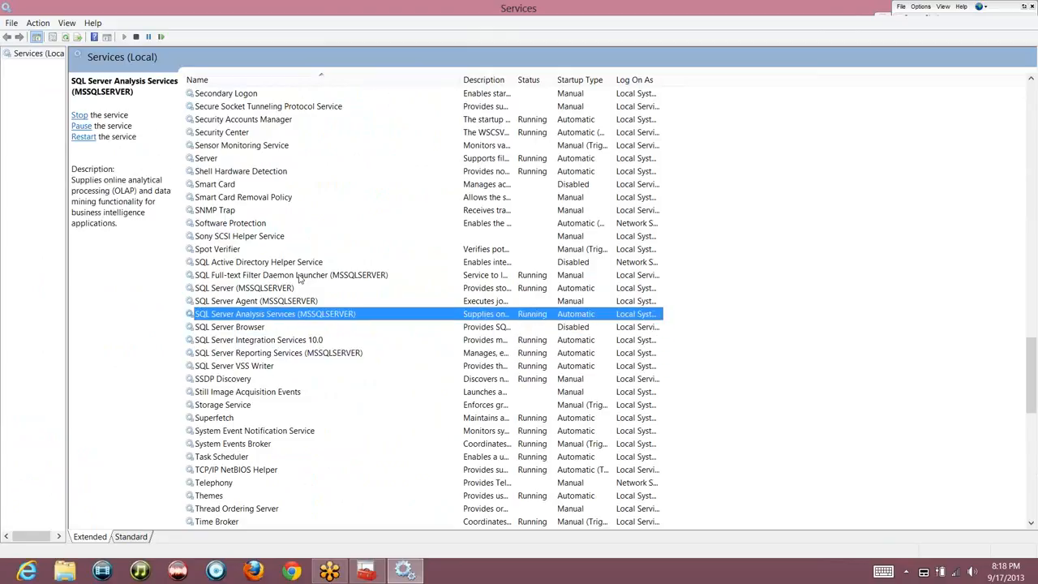
click(301, 276)
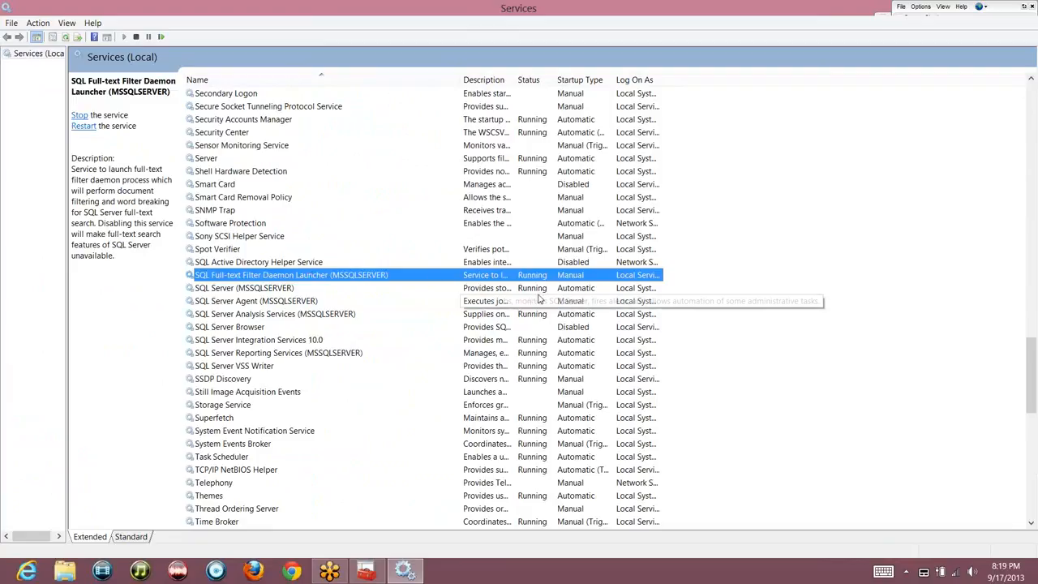
click(497, 301)
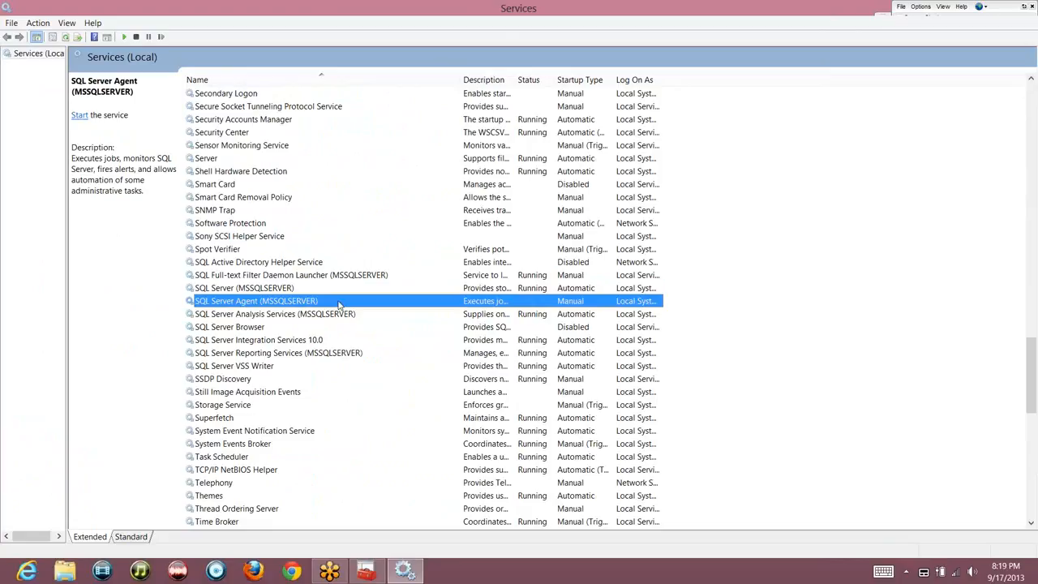
key(alt+Tab)
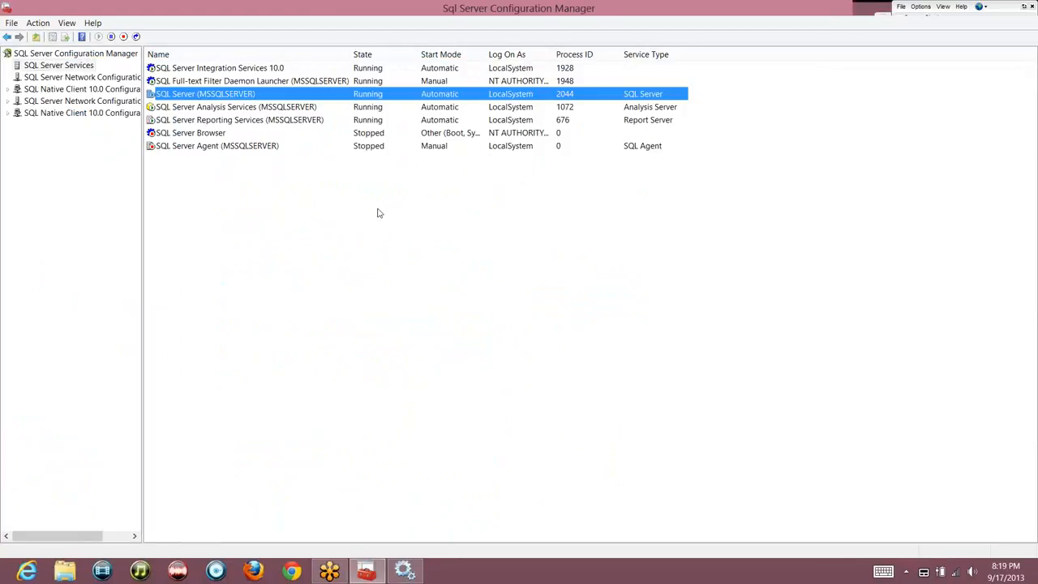
click(214, 148)
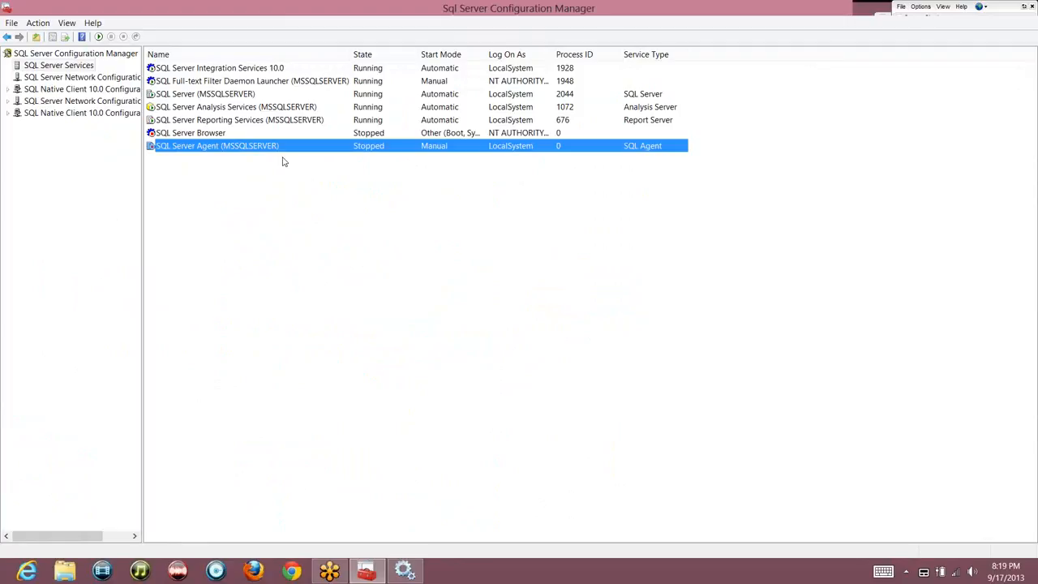
click(405, 570)
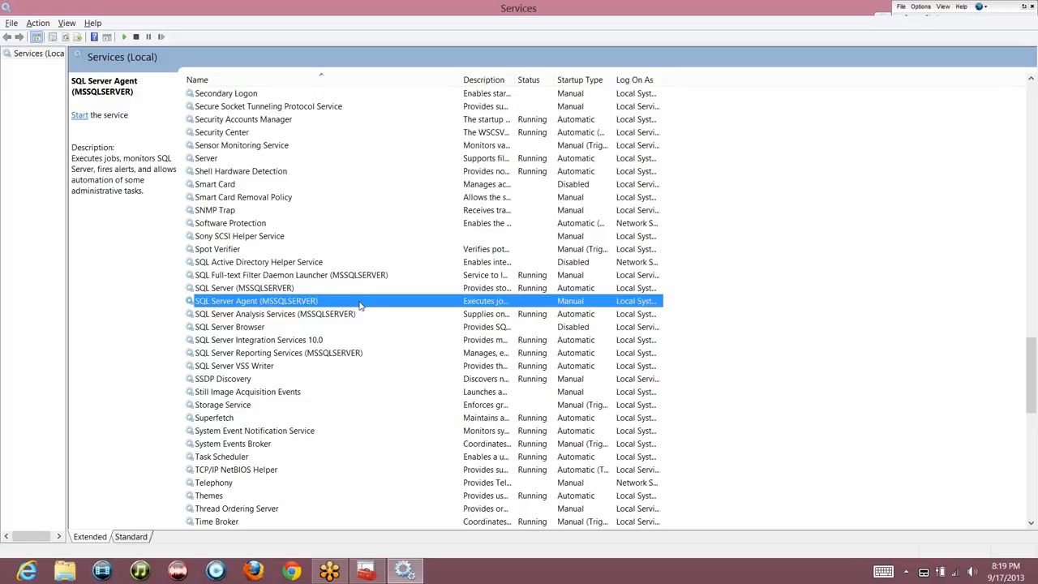
key(alt+Tab)
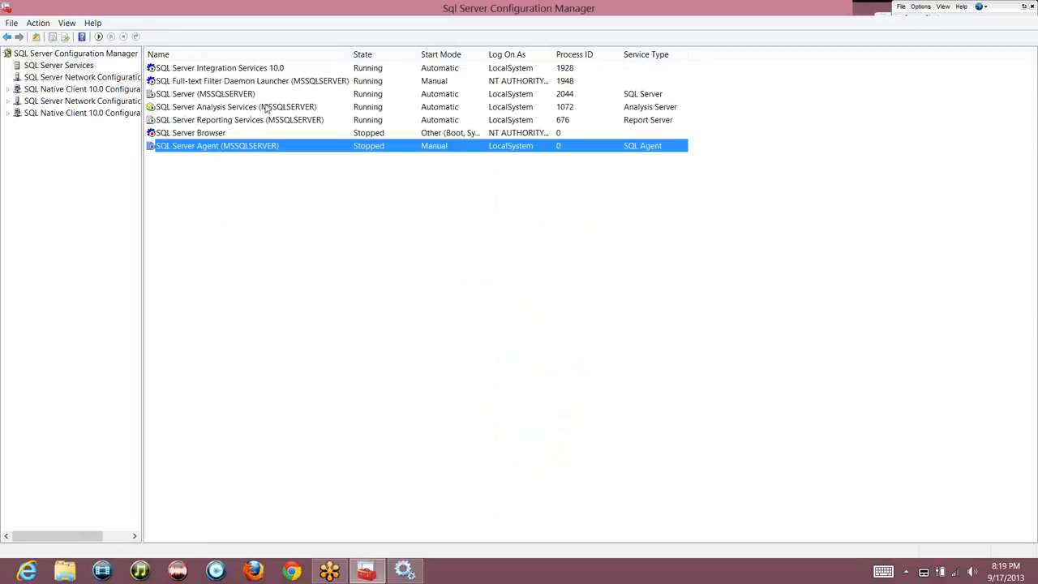
click(246, 72)
Start SQL Server Agent (MSSQLSERVER) from its context menu so it runs with process ID 9604
right_click(246, 72)
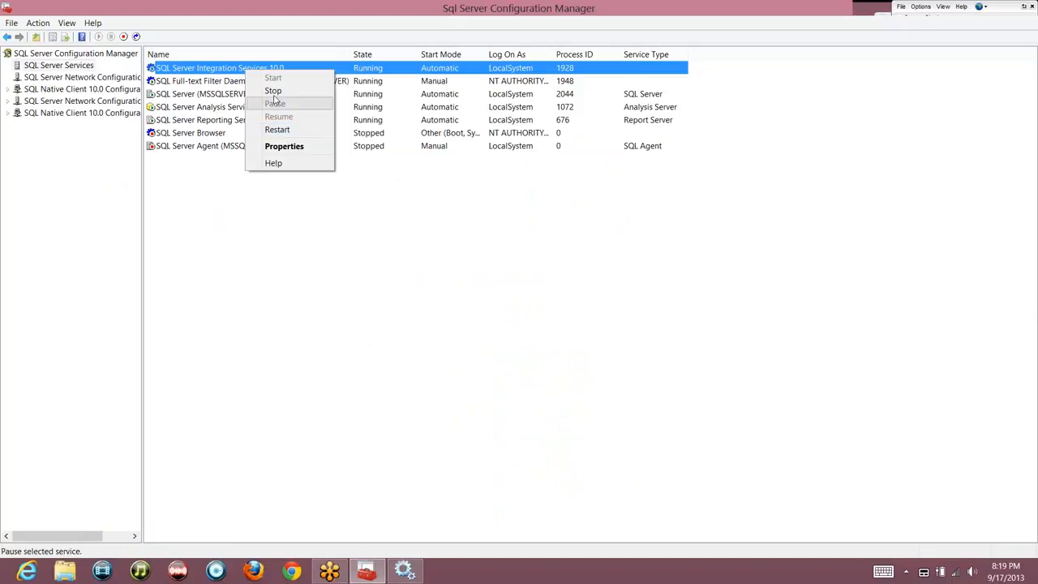
click(217, 82)
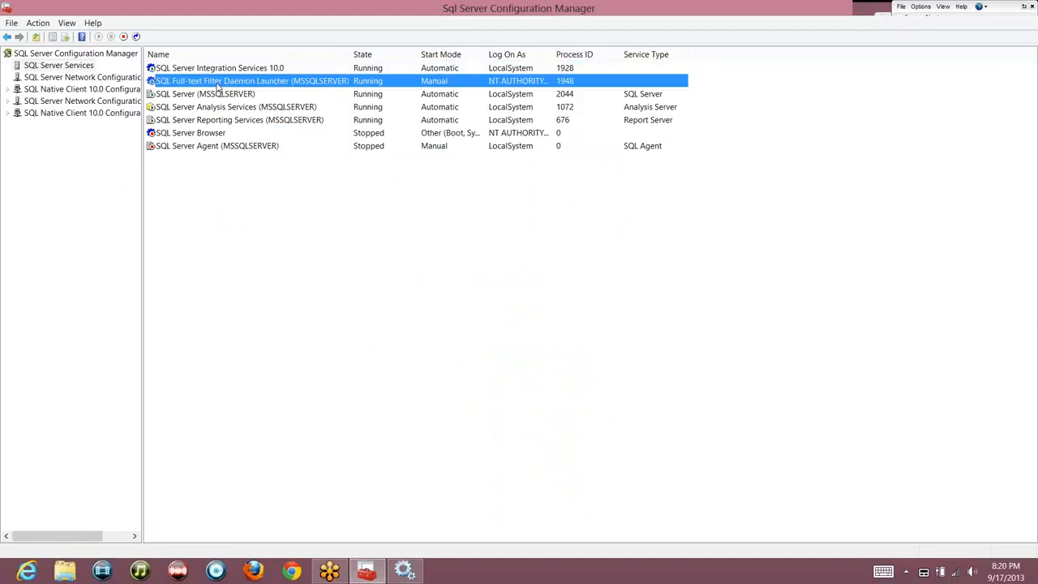
right_click(217, 85)
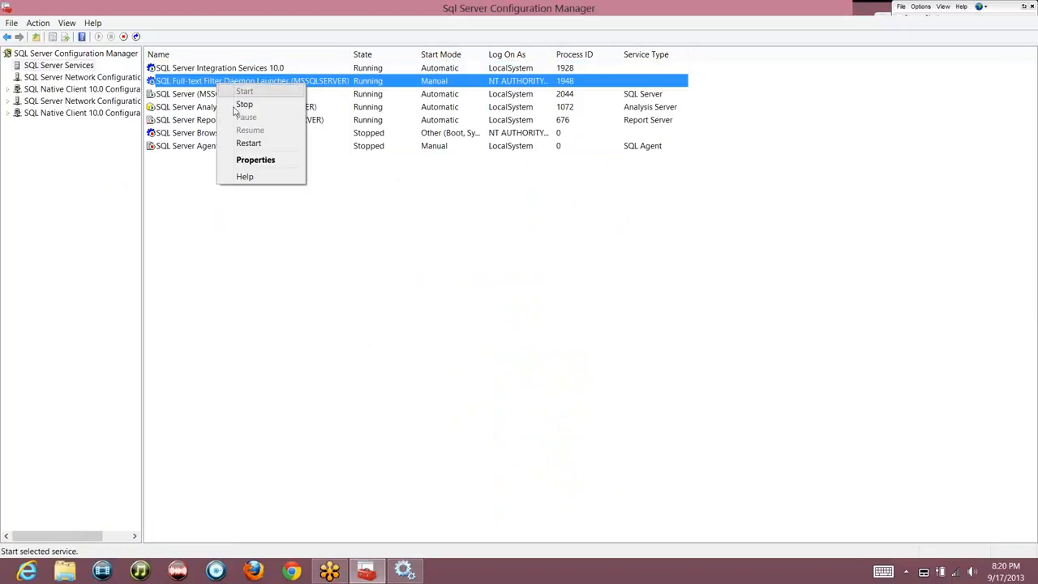
click(200, 149)
right_click(201, 152)
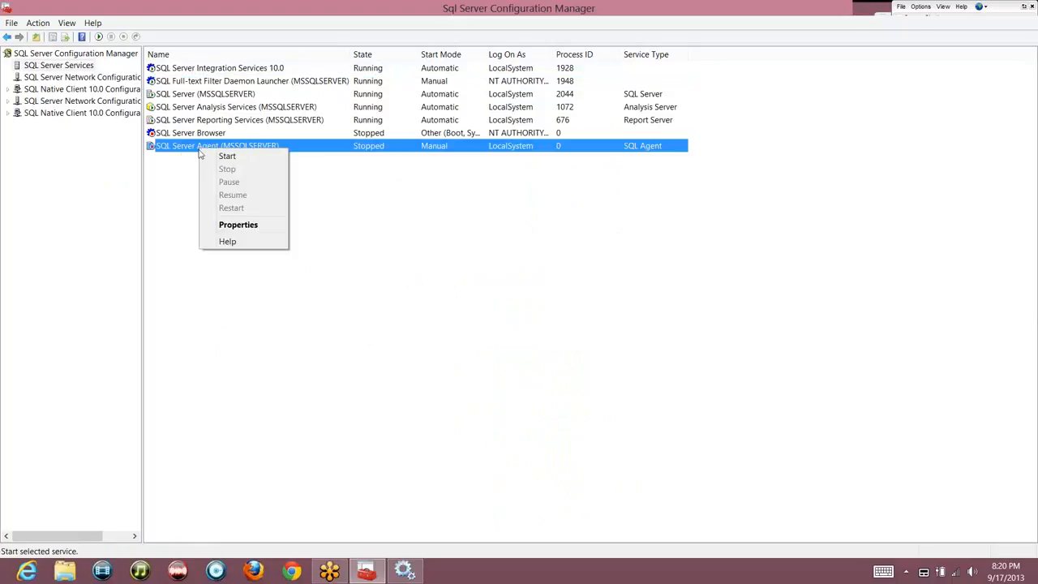
click(229, 156)
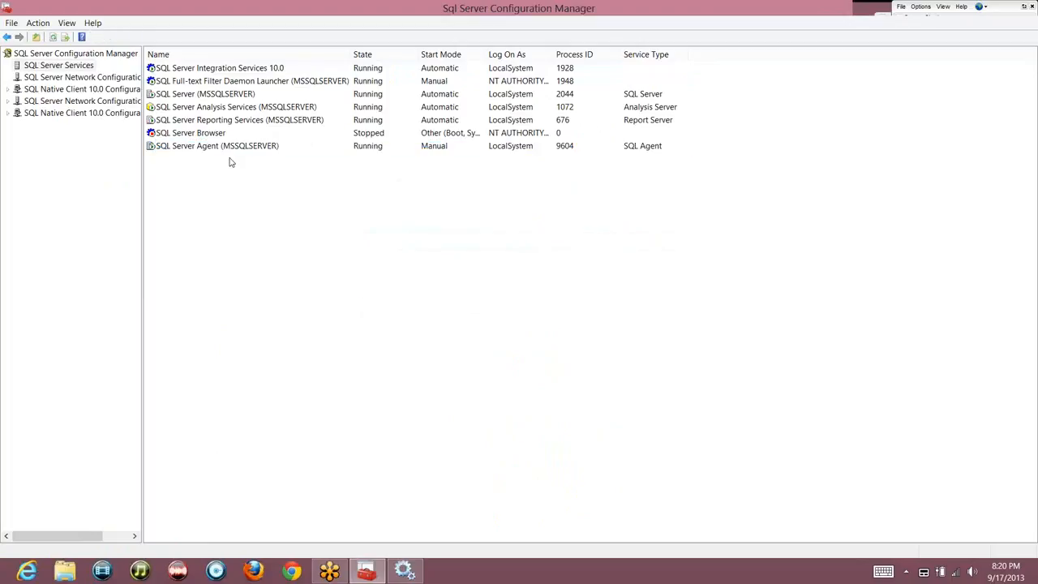
click(228, 149)
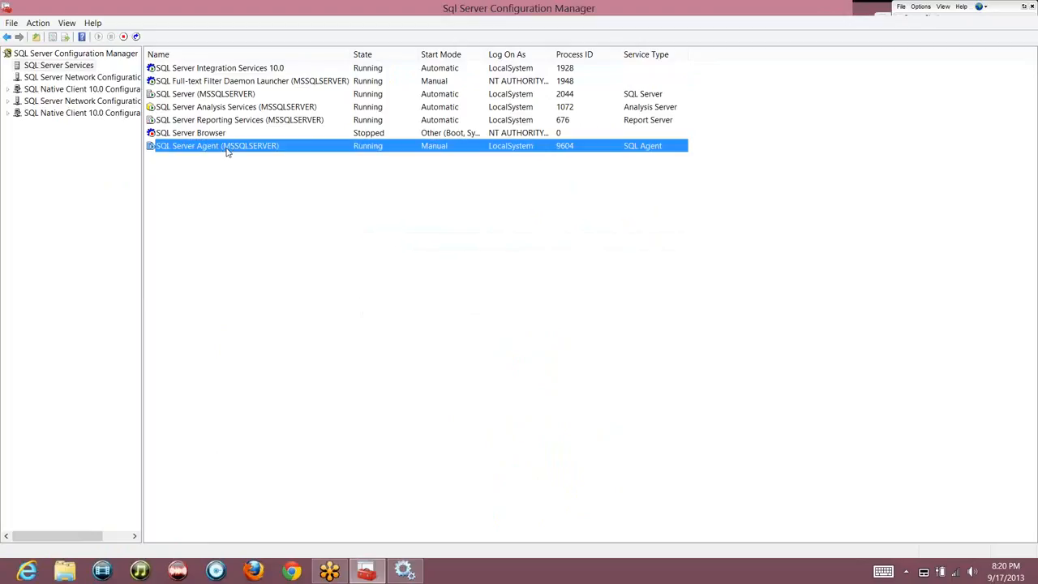
Confirm in Services that the Agent is running, then return to Configuration Manager and select SQL Server (MSSQLSERVER)
key(alt+Tab)
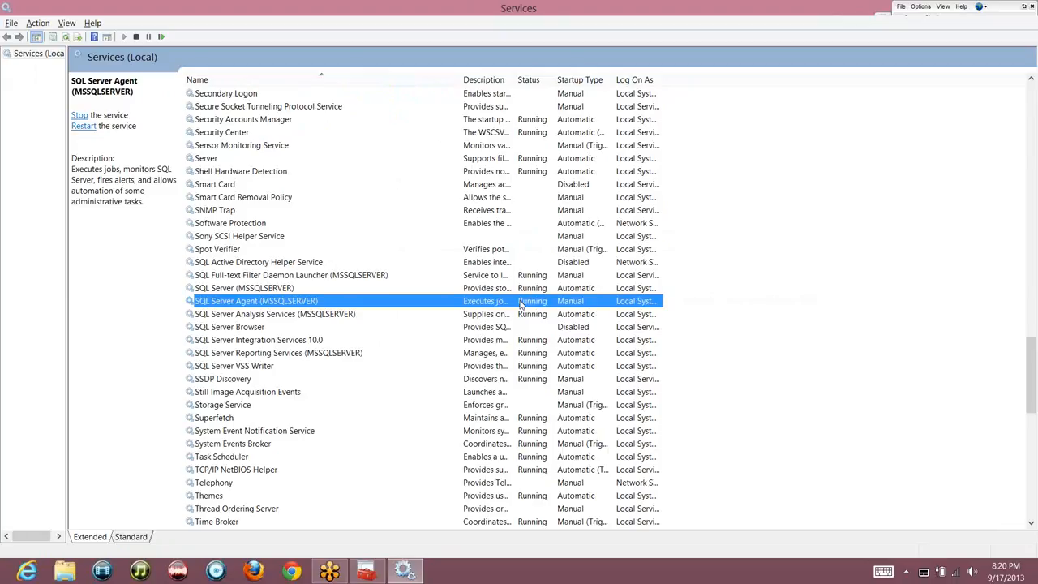
key(alt+Tab)
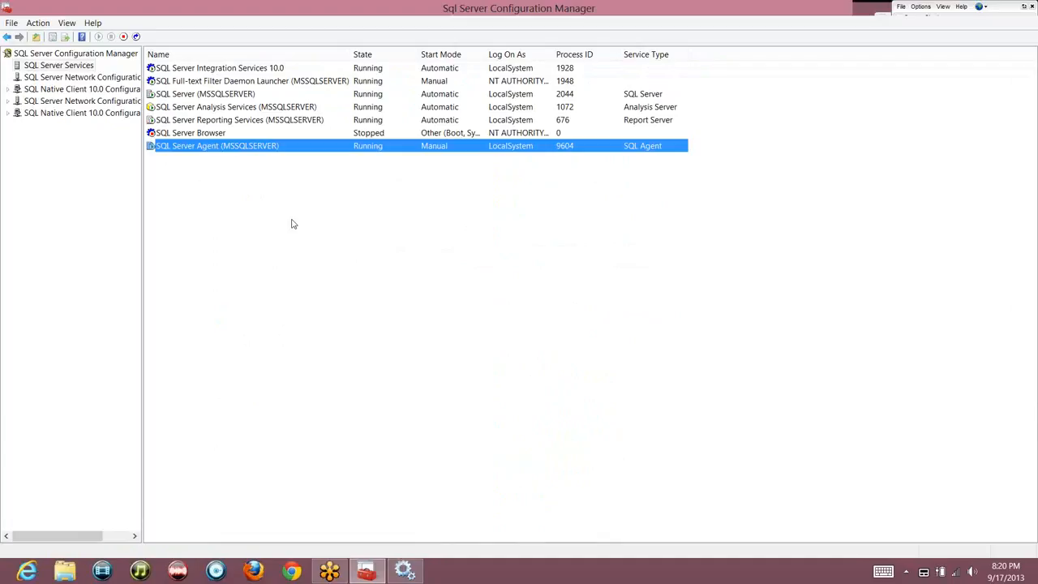
click(208, 94)
Stop SQL Server (MSSQLSERVER), confirm stopping the dependent Agent, and refresh the list with F5
right_click(208, 94)
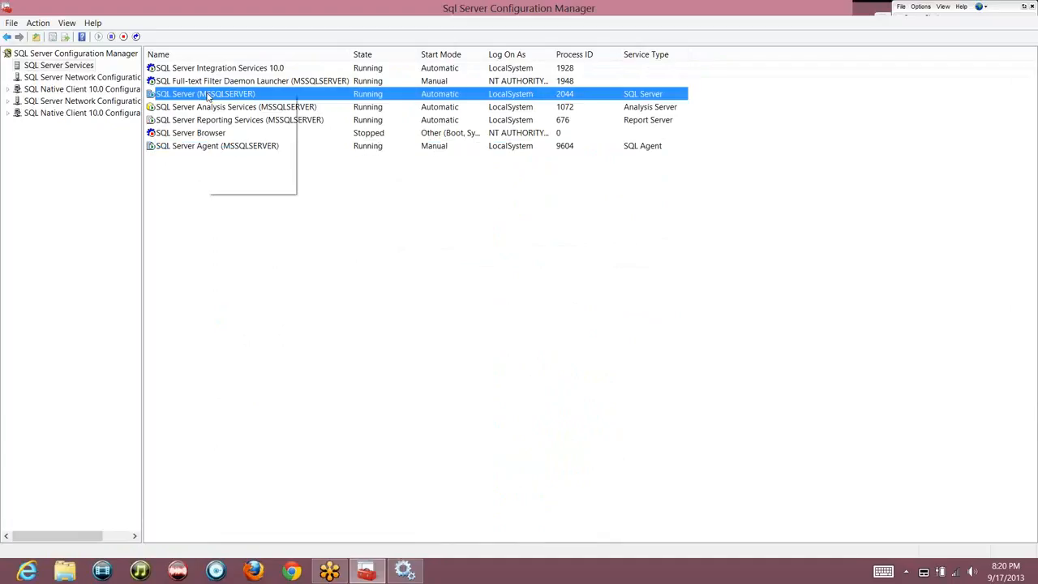
click(232, 113)
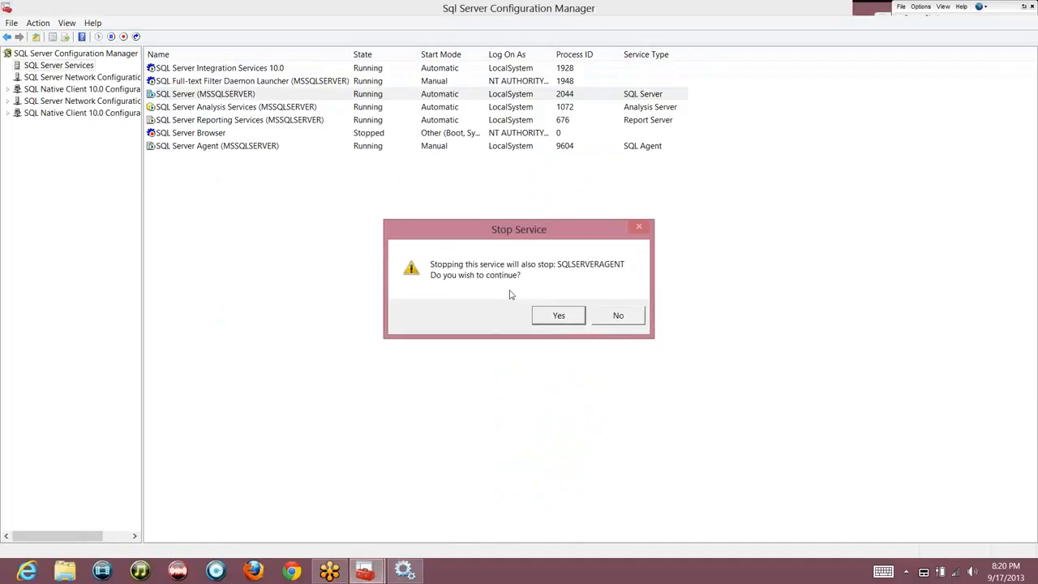
click(559, 317)
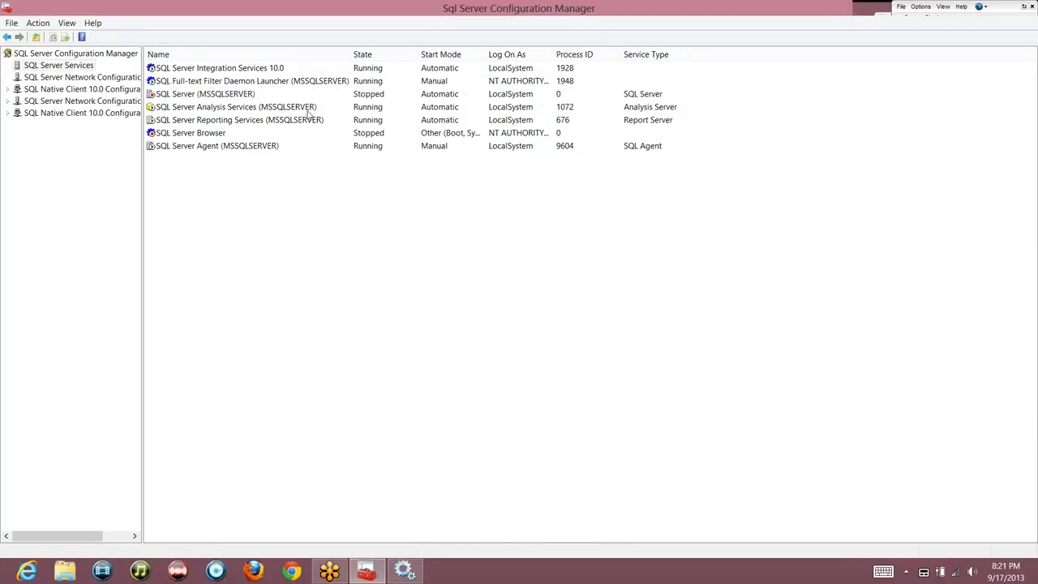
key(F5)
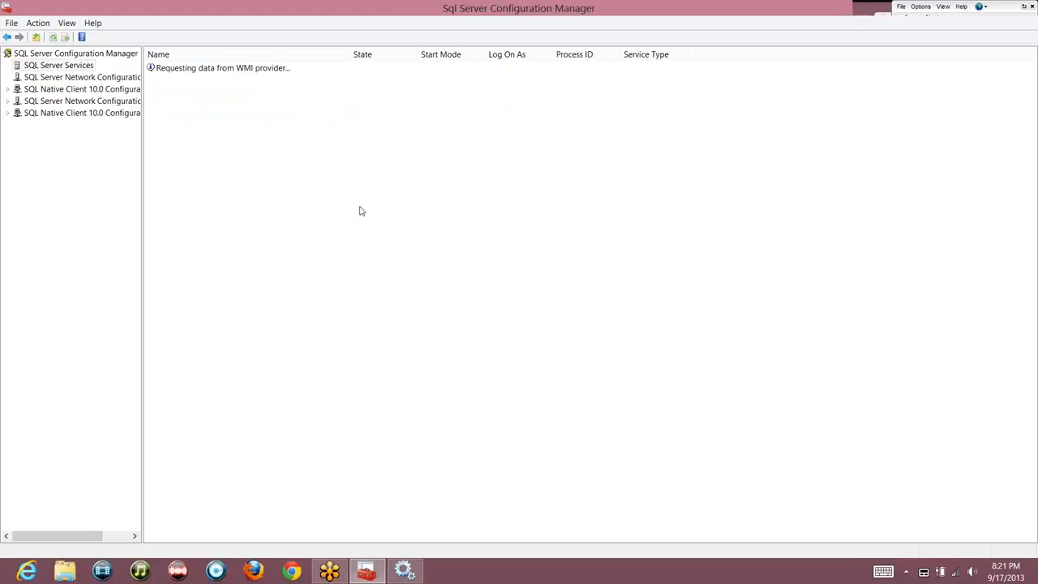
click(246, 150)
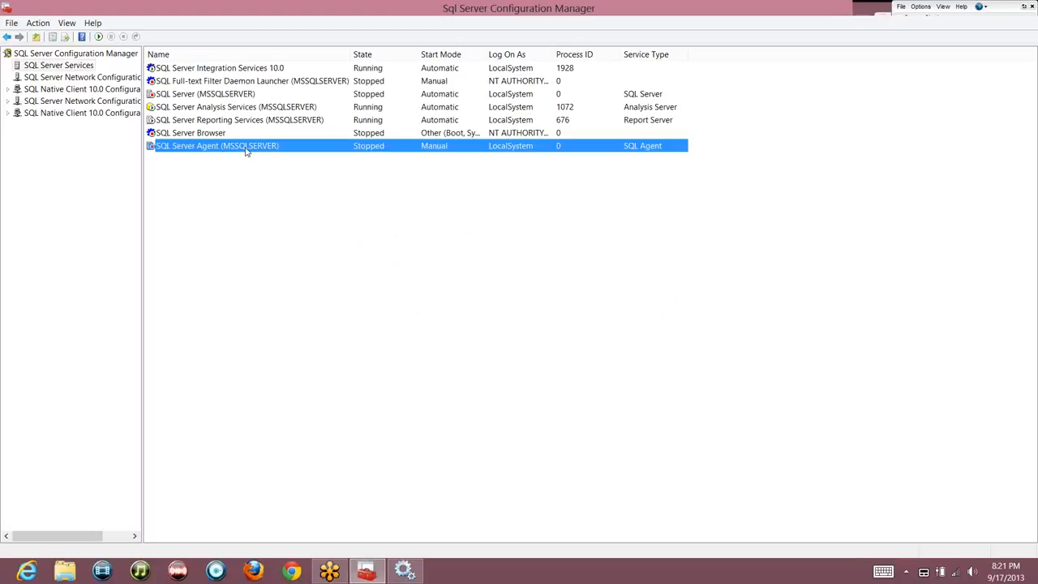
click(221, 94)
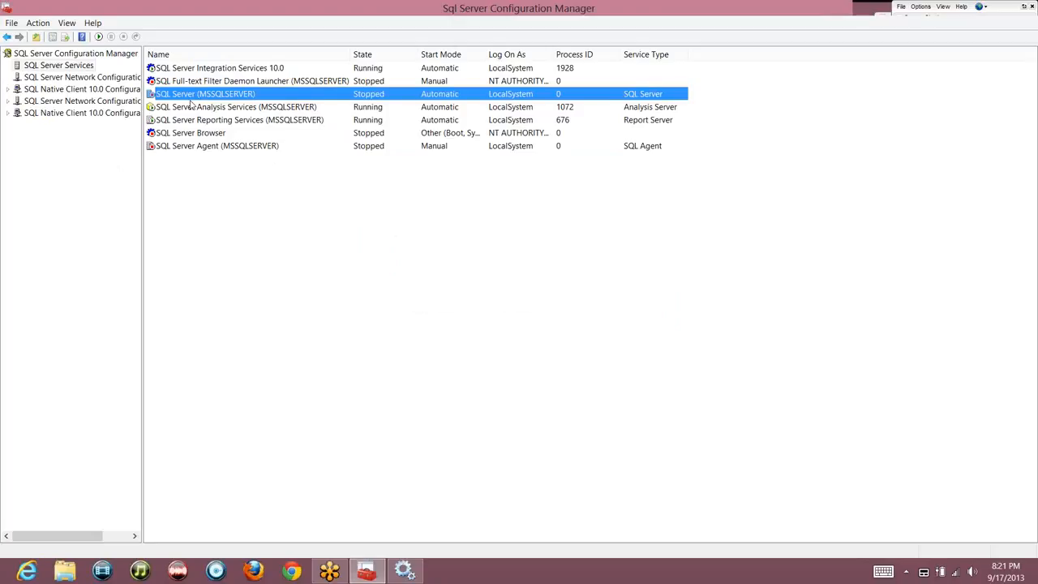
key(super)
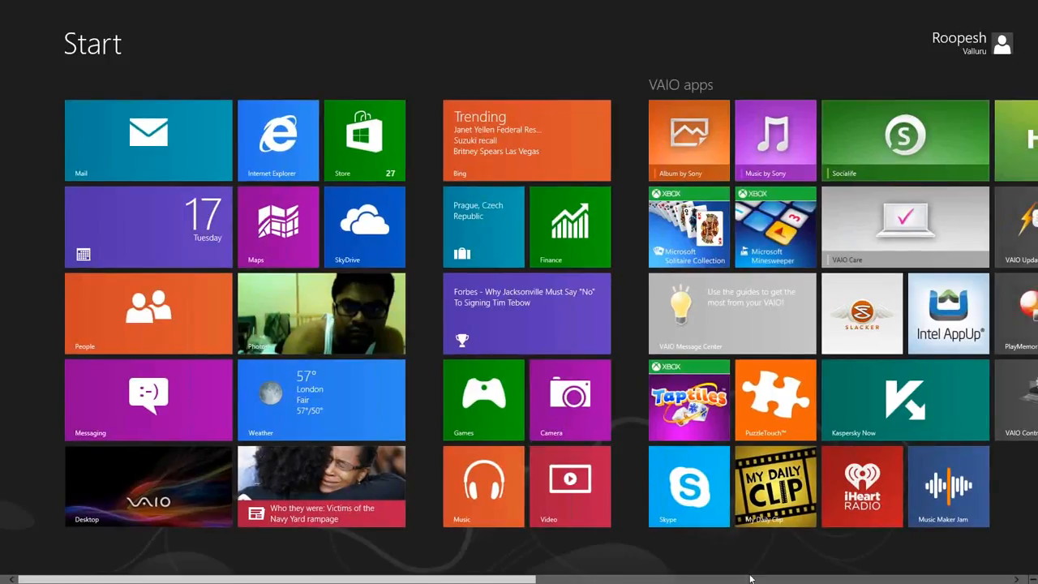
Scroll through the Start screen tiles and launch SQL Server Management Studio
scroll(752, 583, down, 5)
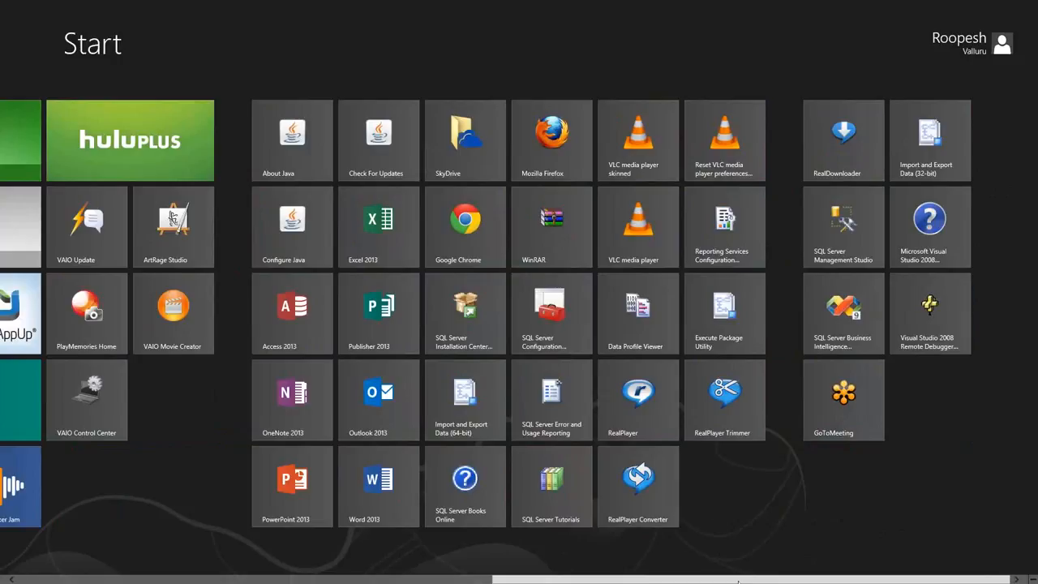
click(837, 230)
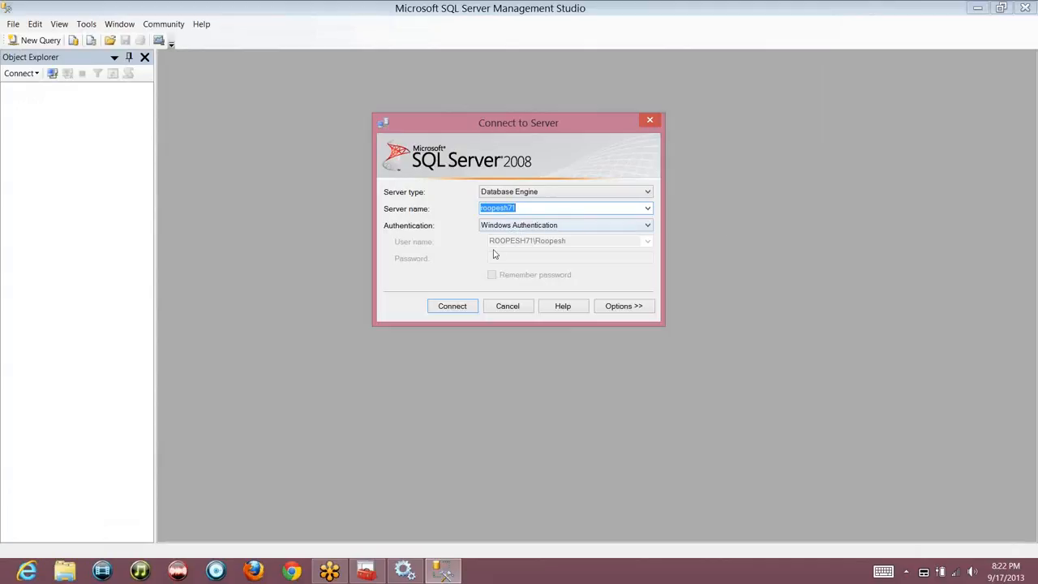
Connect to the local Database Engine, keeping Windows Authentication
click(452, 306)
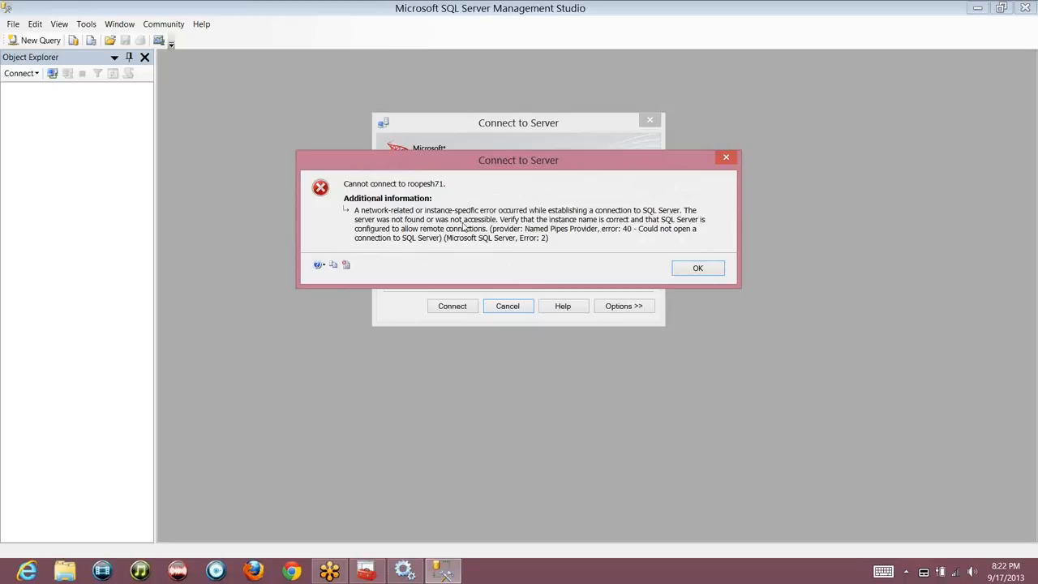
Compare the Error 40 connection failure with the stopped SQL Server (MSSQLSERVER) service in Configuration Manager
key(alt+Tab)
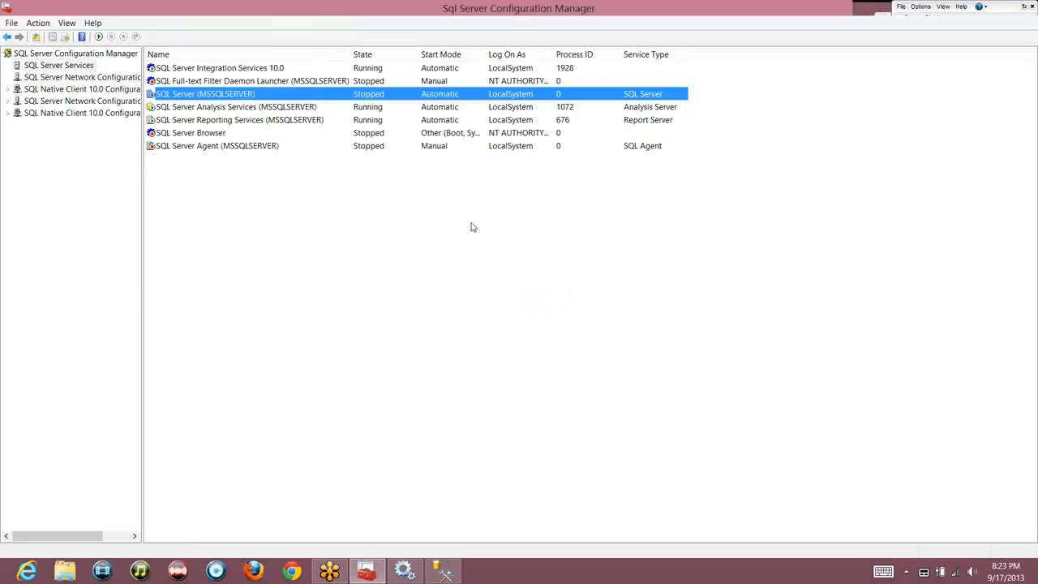
key(alt+Tab)
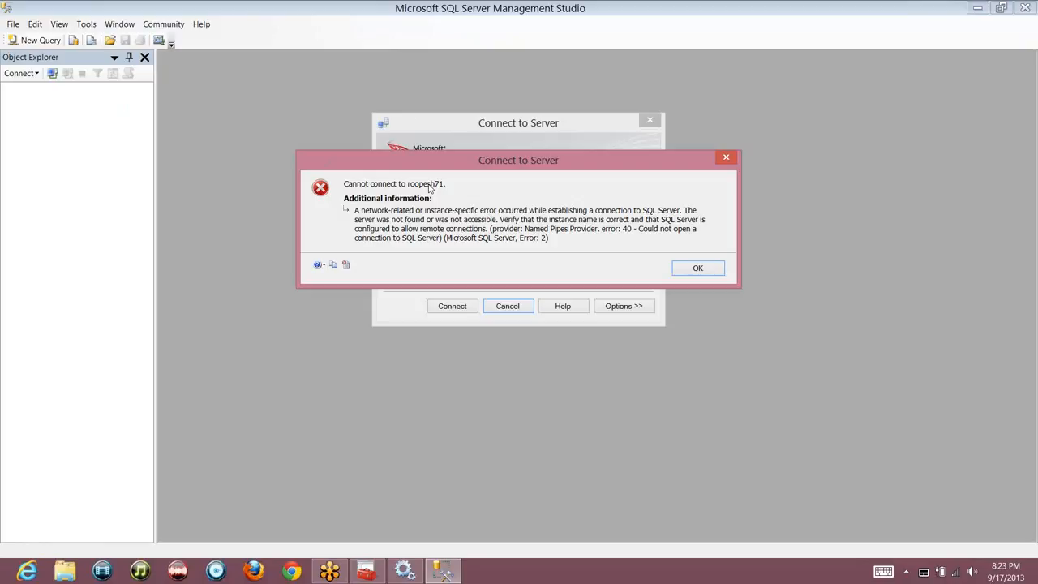
key(alt+Tab)
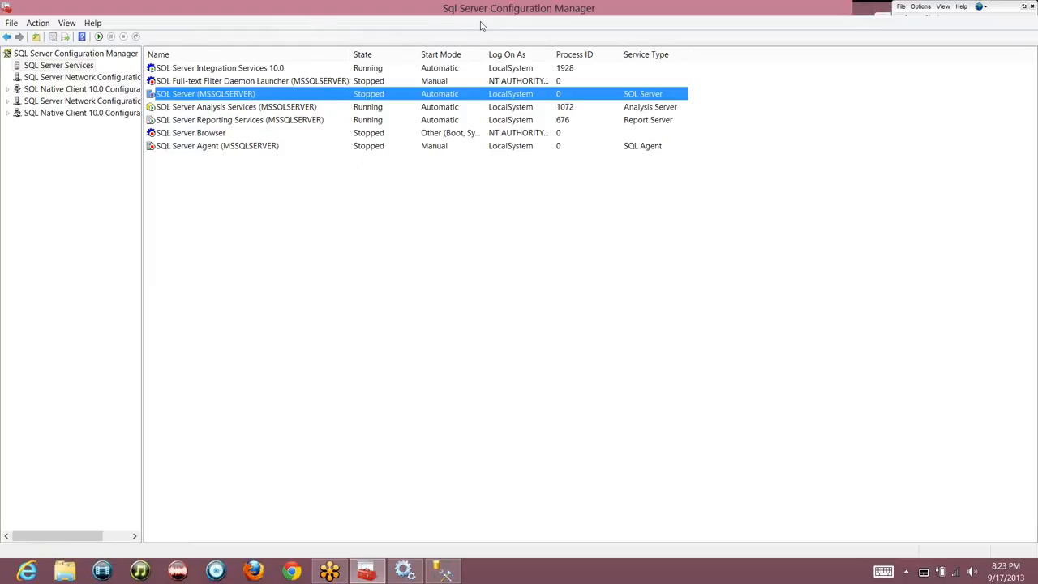
right_click(267, 95)
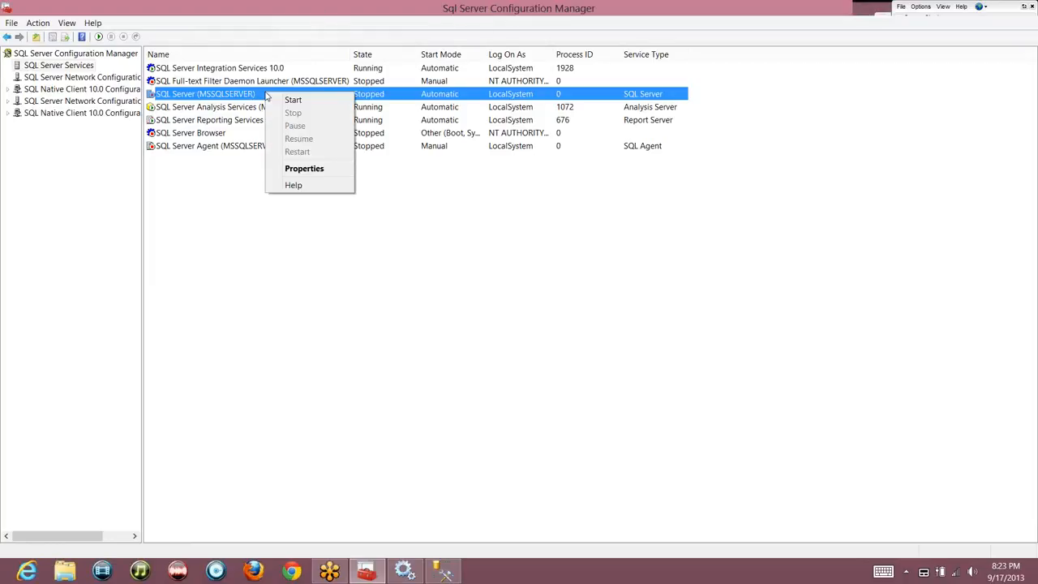
Start SQL Server (MSSQLSERVER), dismiss the connection error, and reconnect to the Database Engine
click(293, 99)
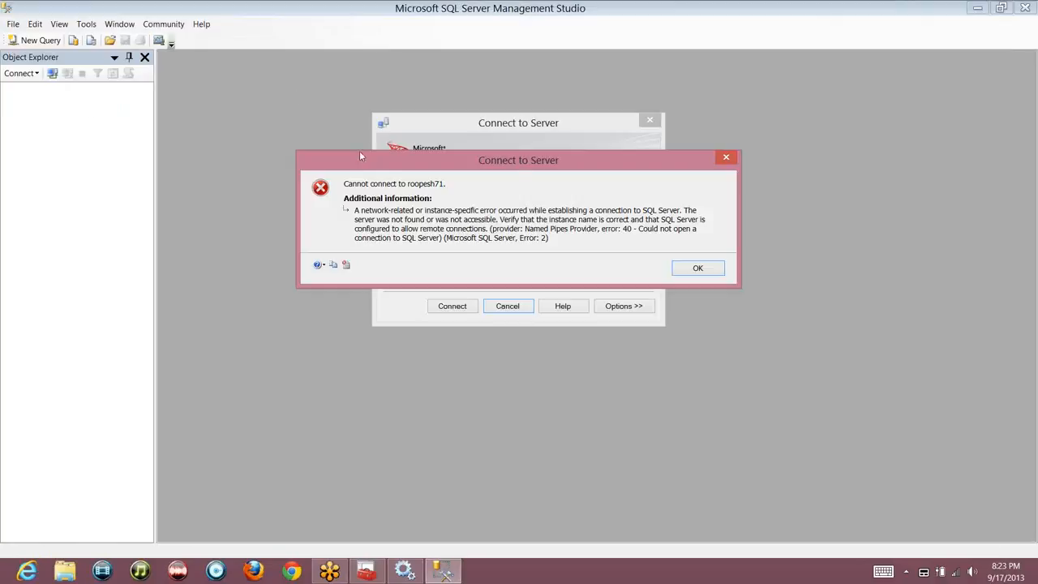
click(691, 268)
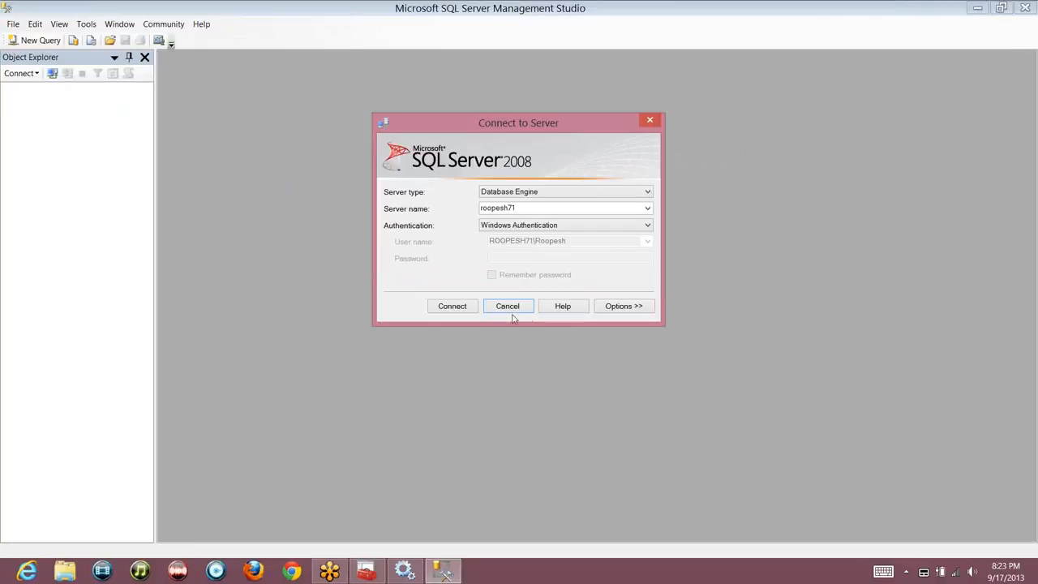
click(451, 305)
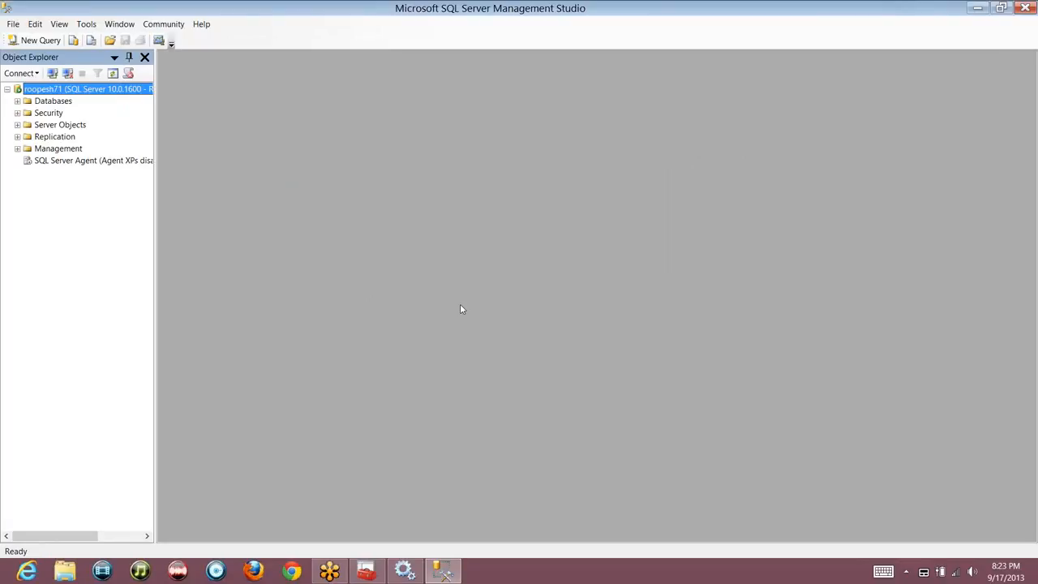
Start the SQL Server Agent service in Configuration Manager after noticing it is disabled in Object Explorer
click(49, 163)
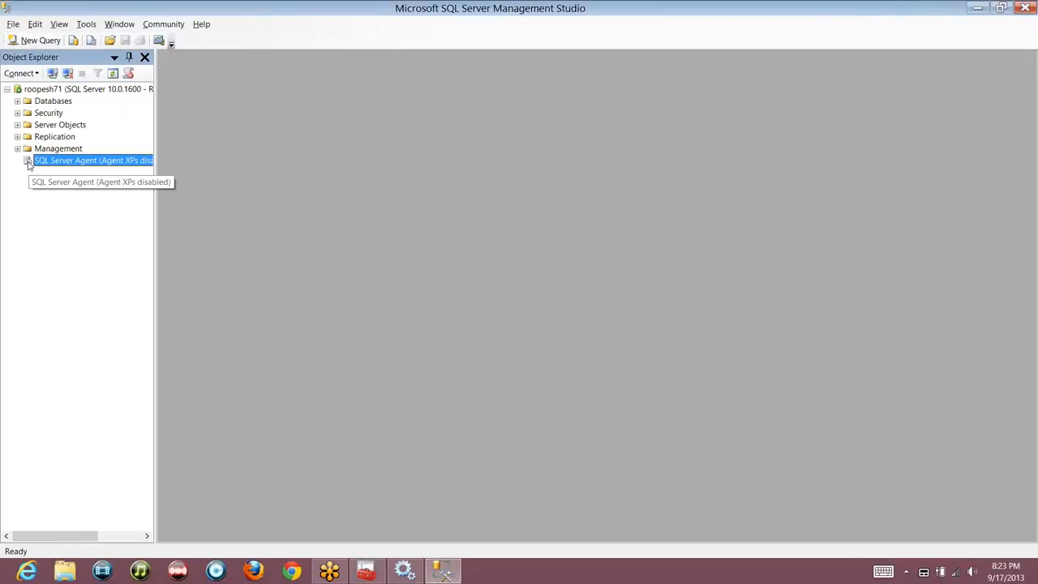
key(alt+Tab)
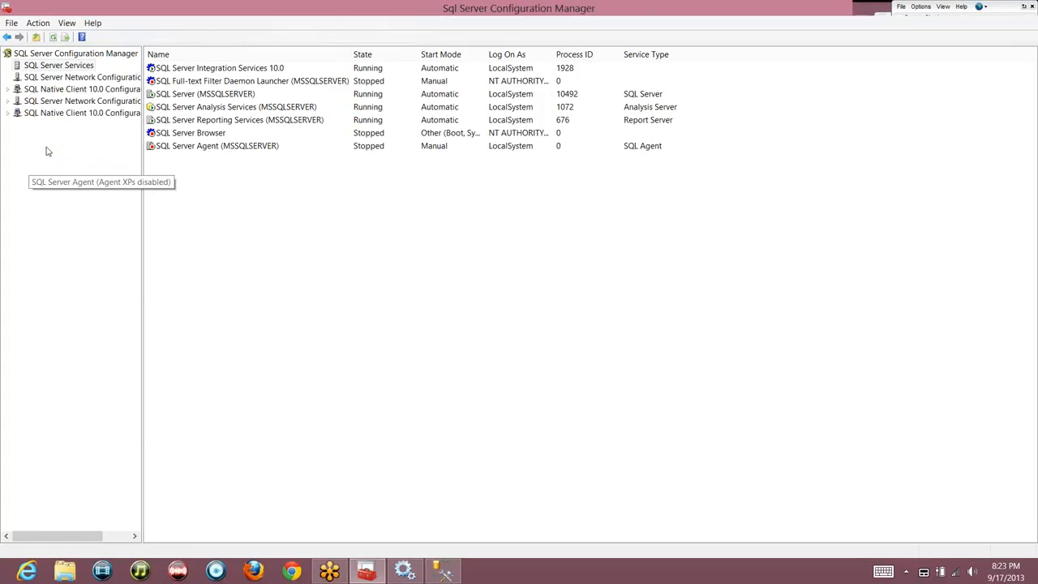
right_click(252, 147)
click(280, 151)
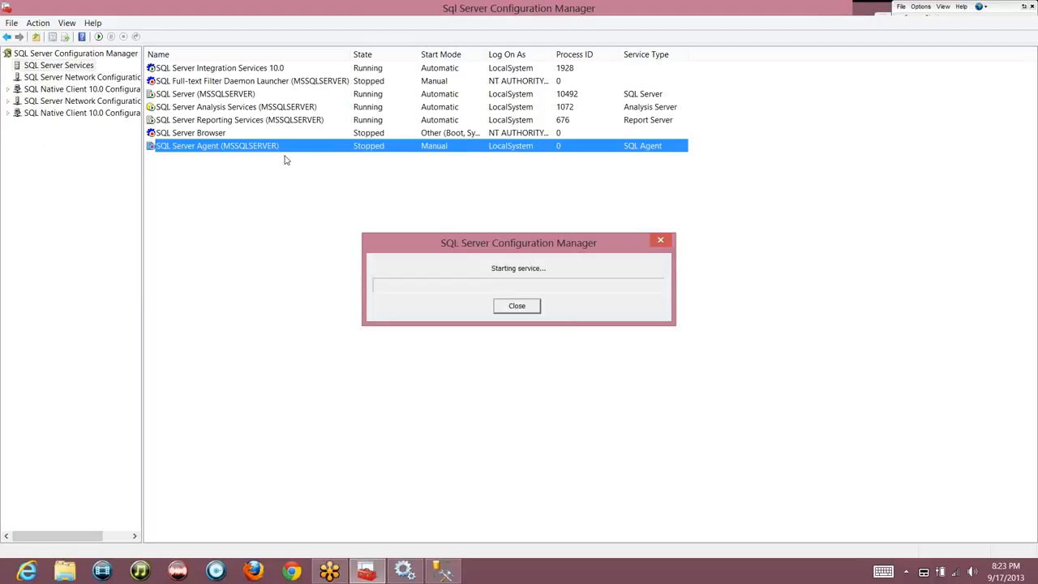
Expand the SQL Server Agent node to show Jobs, Alerts, Operators, Proxies and Error Logs
key(alt+Tab)
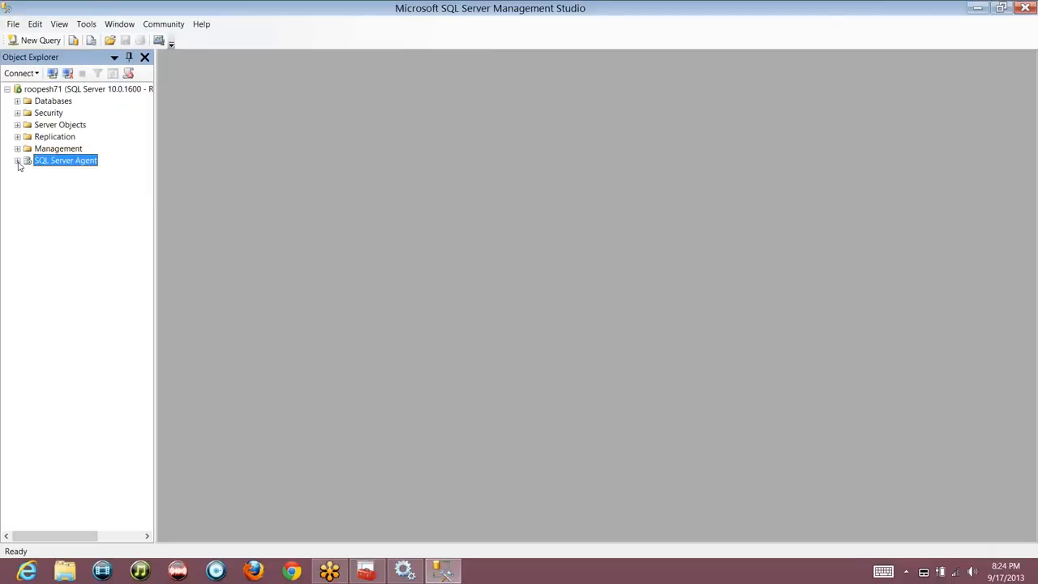
click(17, 162)
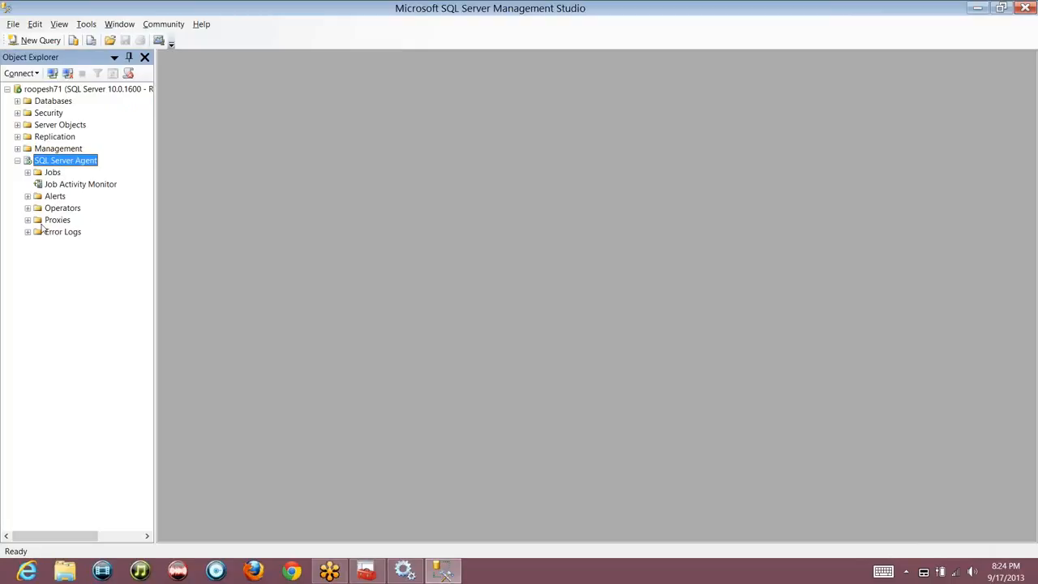
key(alt+Tab)
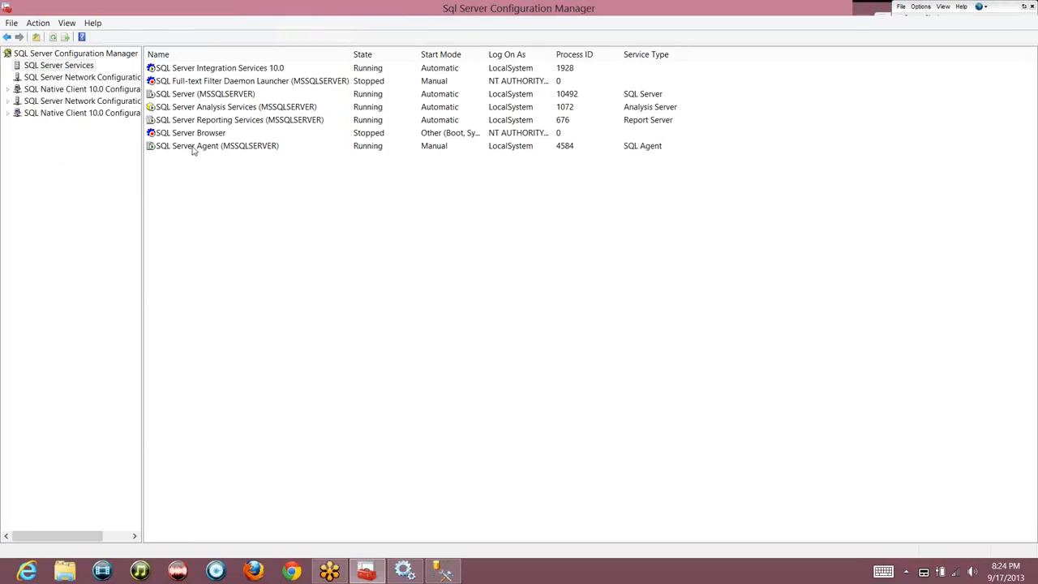
key(alt+Tab)
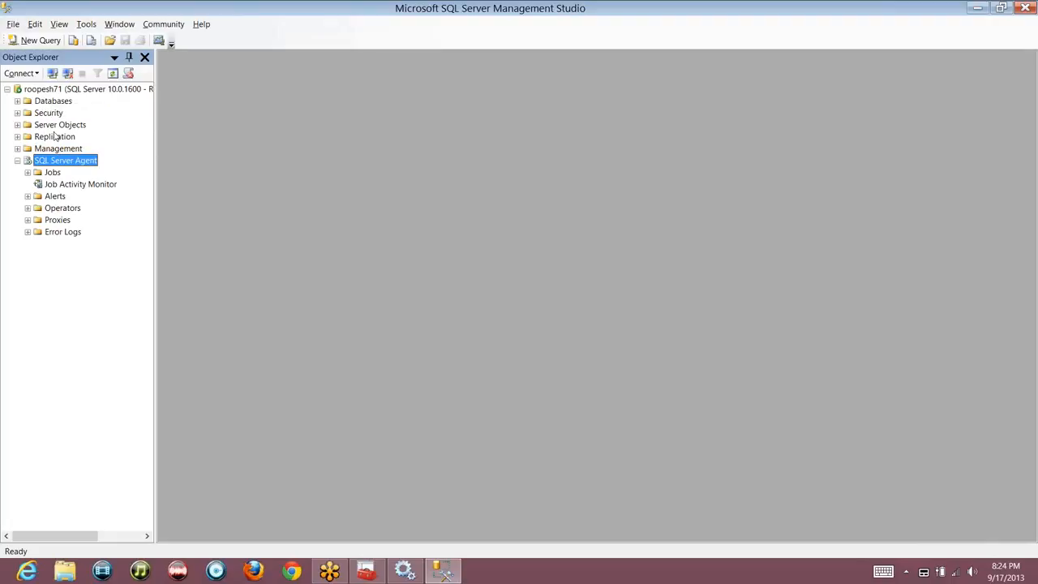
key(alt+Tab)
click(173, 95)
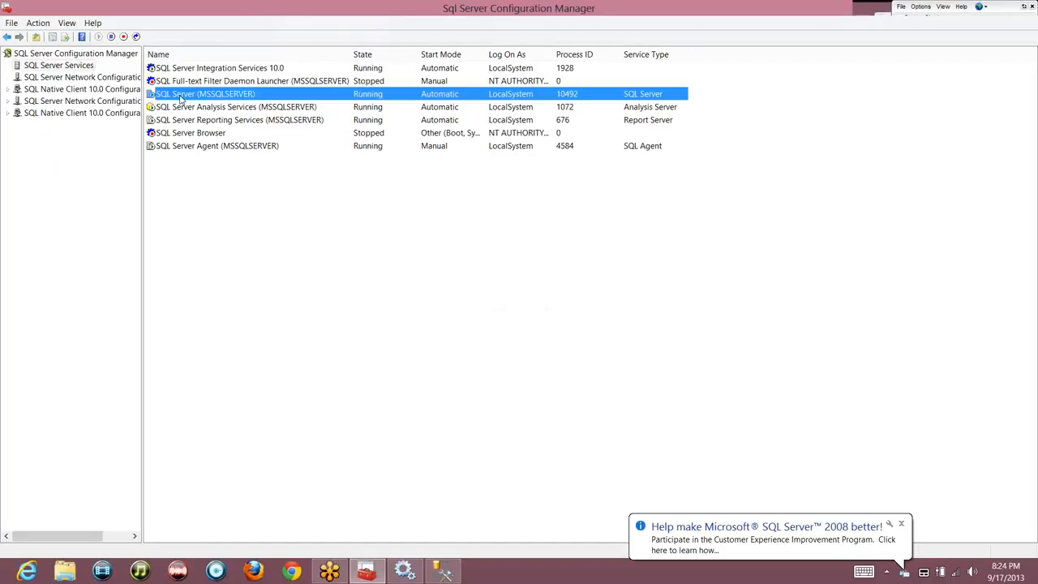
click(231, 123)
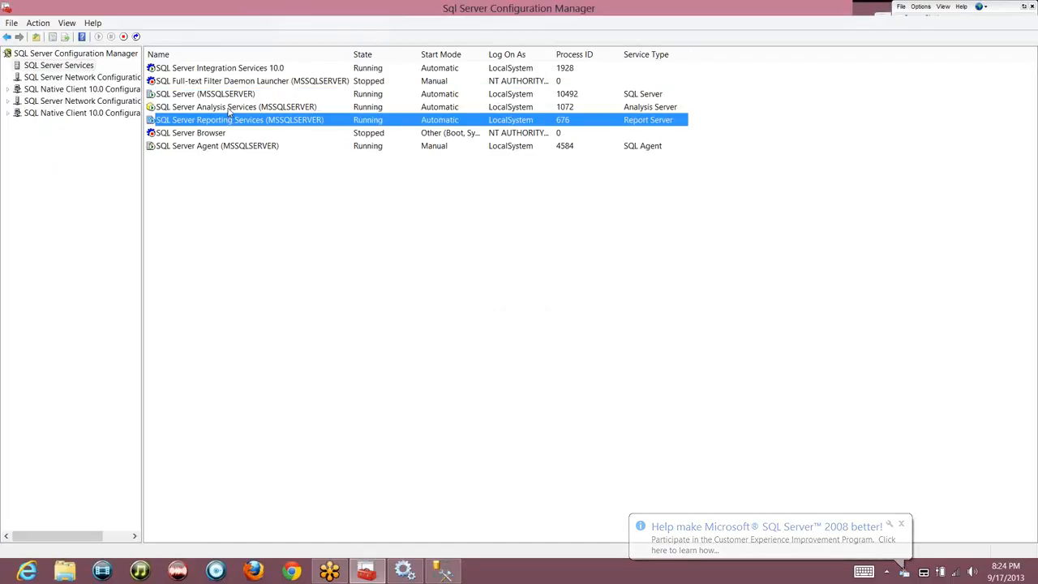
click(231, 111)
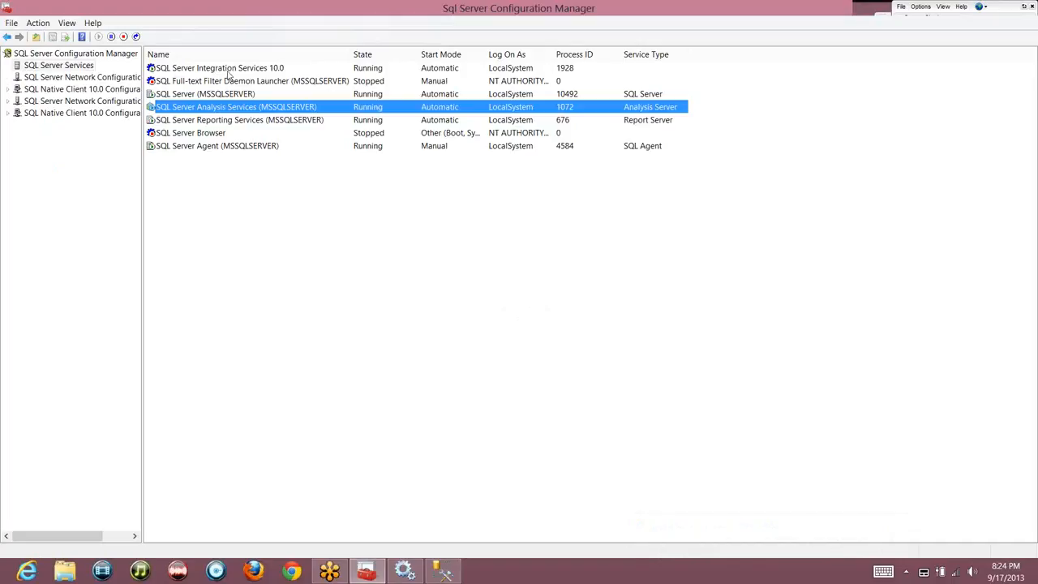
click(232, 70)
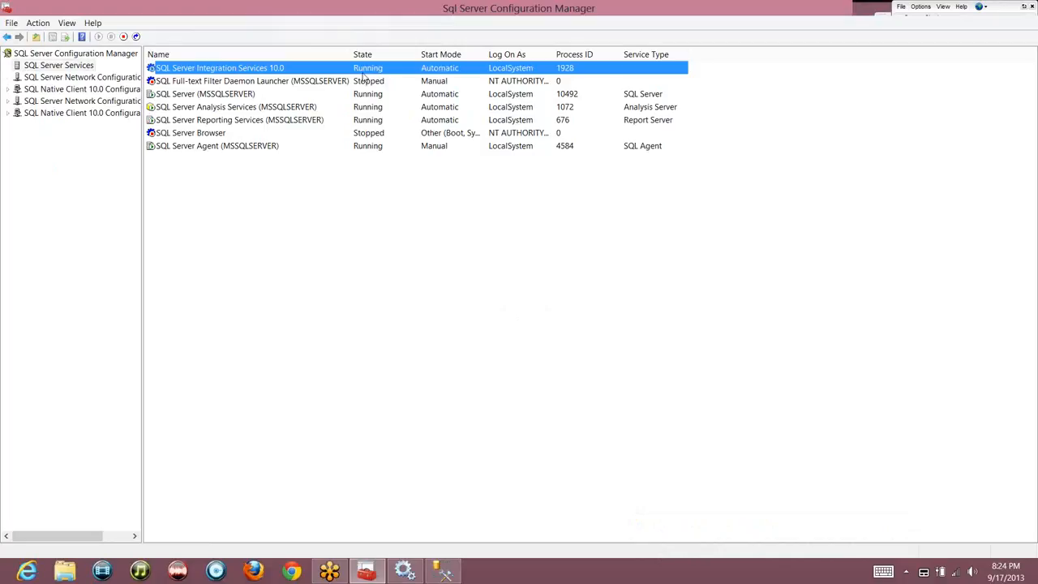
Set SQL Server Integration Services 10.0's start mode to Manual, then bring up the Services window
right_click(306, 69)
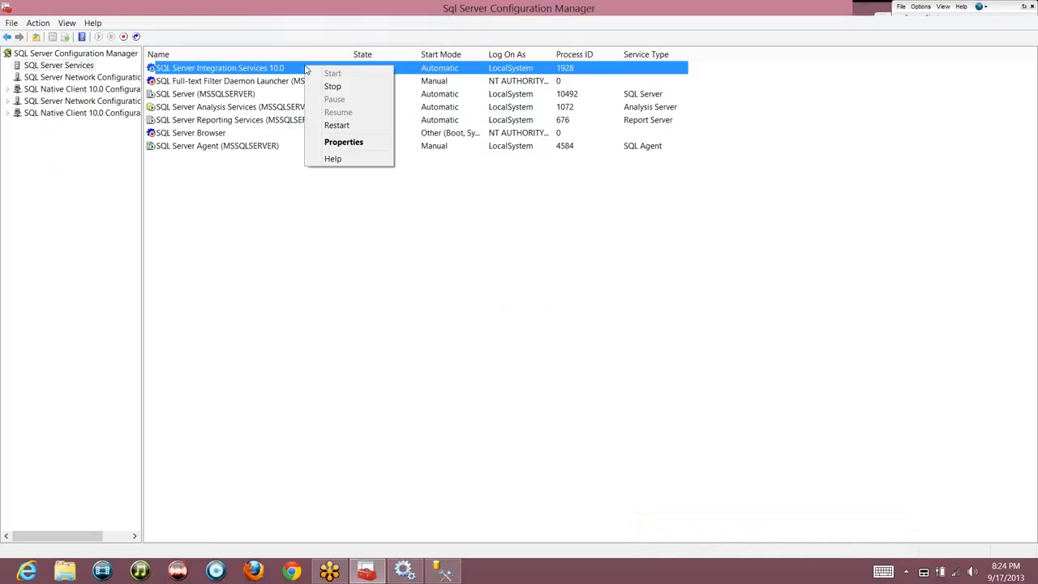
click(353, 142)
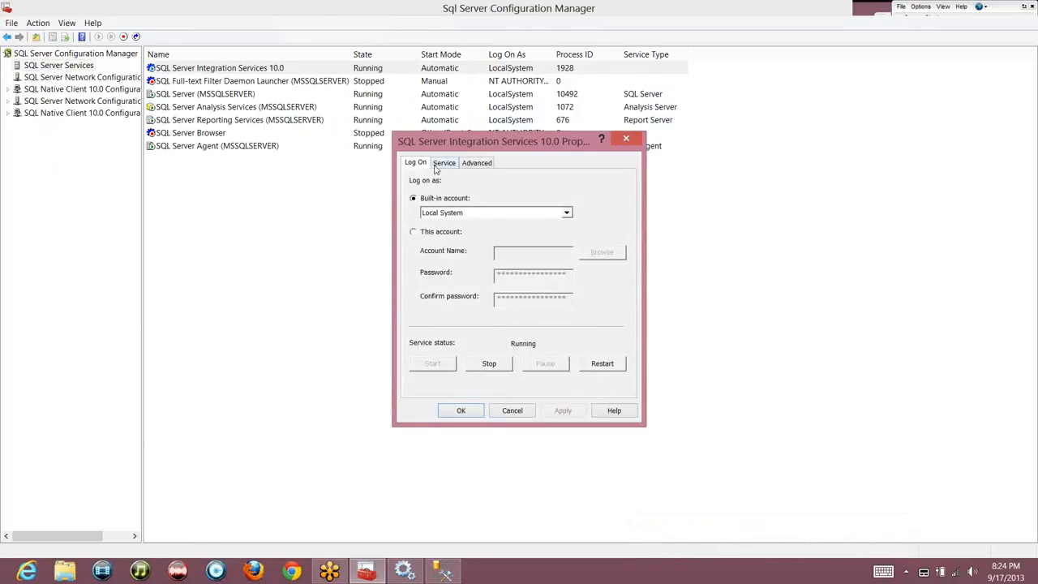
click(442, 163)
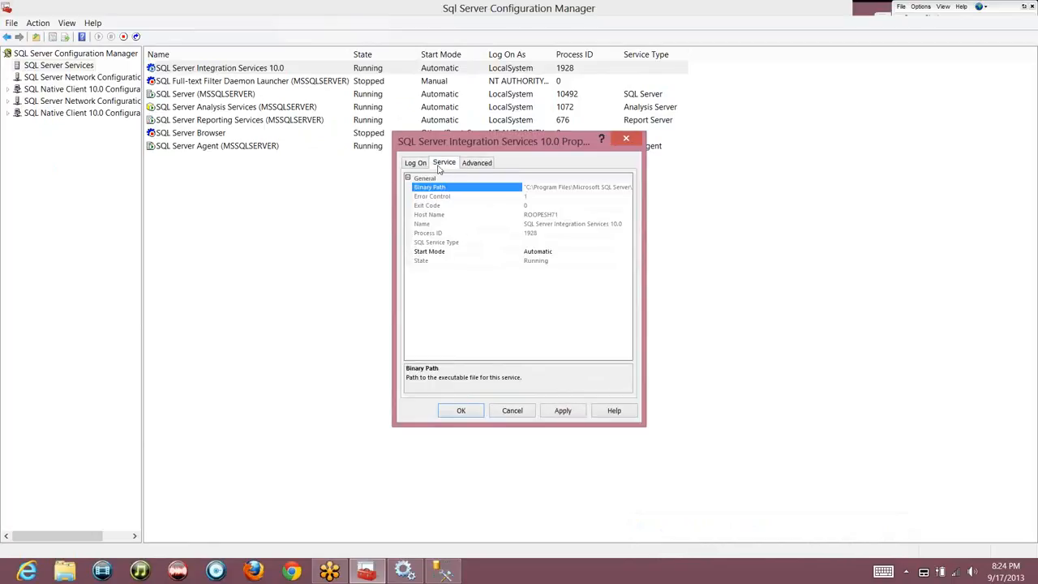
click(619, 254)
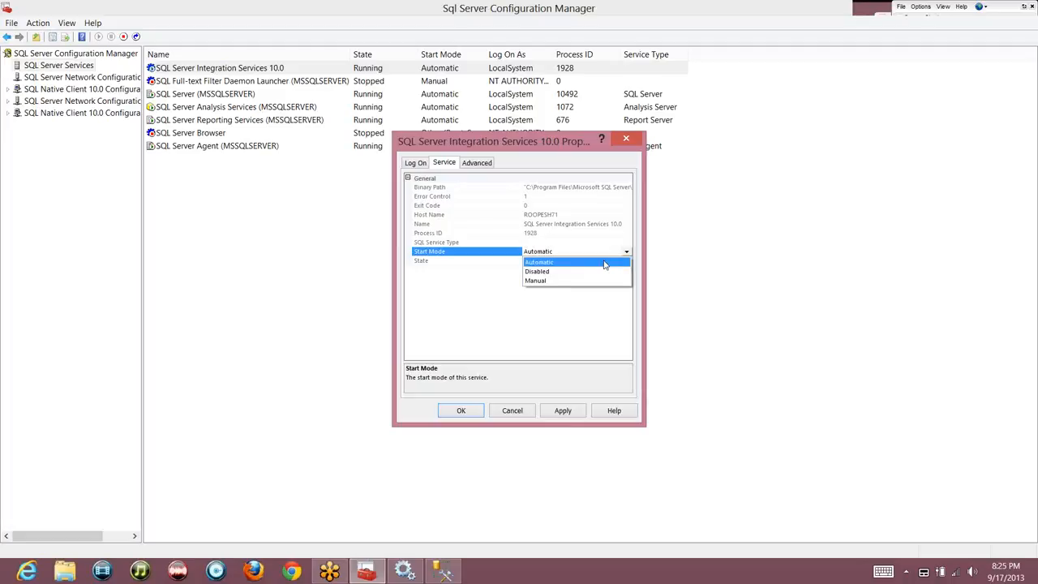
click(596, 281)
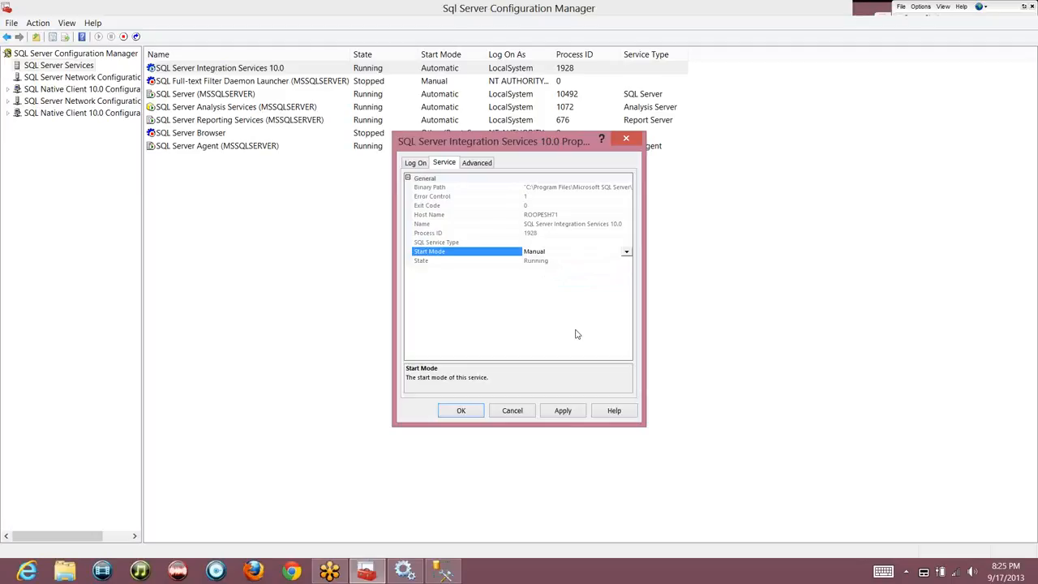
click(414, 571)
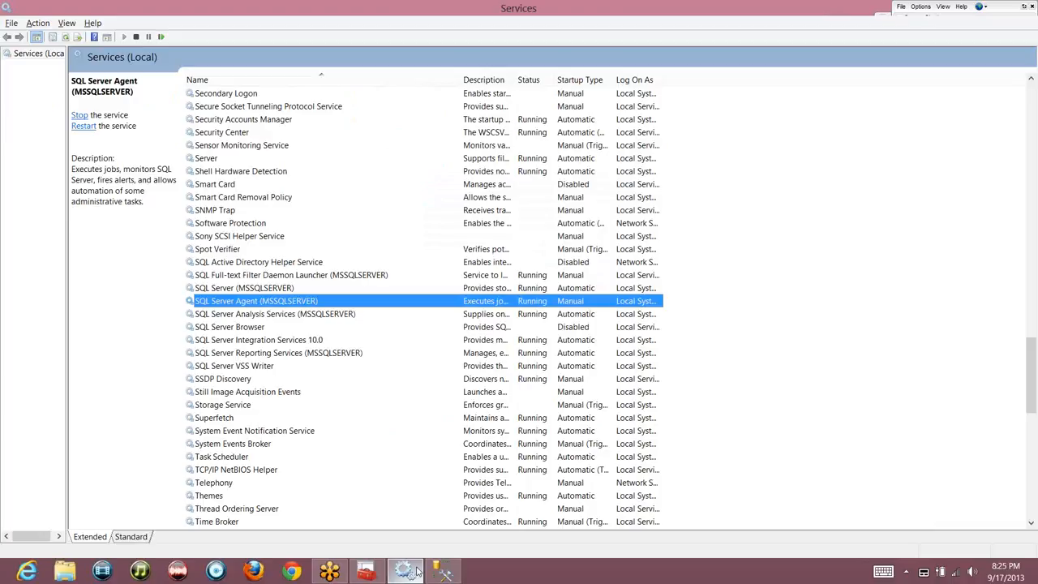
Change Integration Services 10.0's pending start mode to Disabled and return to Configuration Manager
key(alt+Tab)
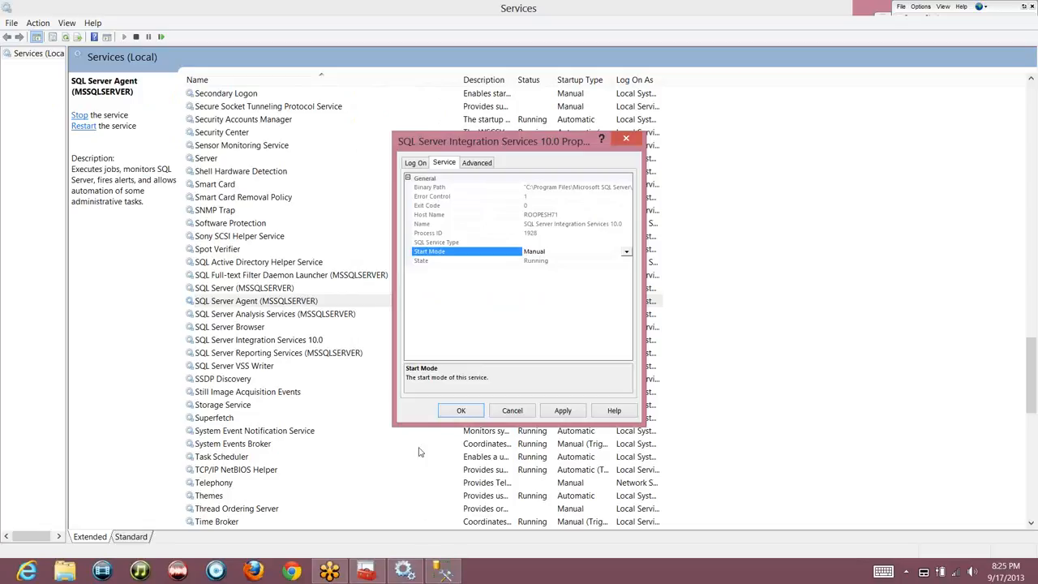
key(Up)
click(626, 251)
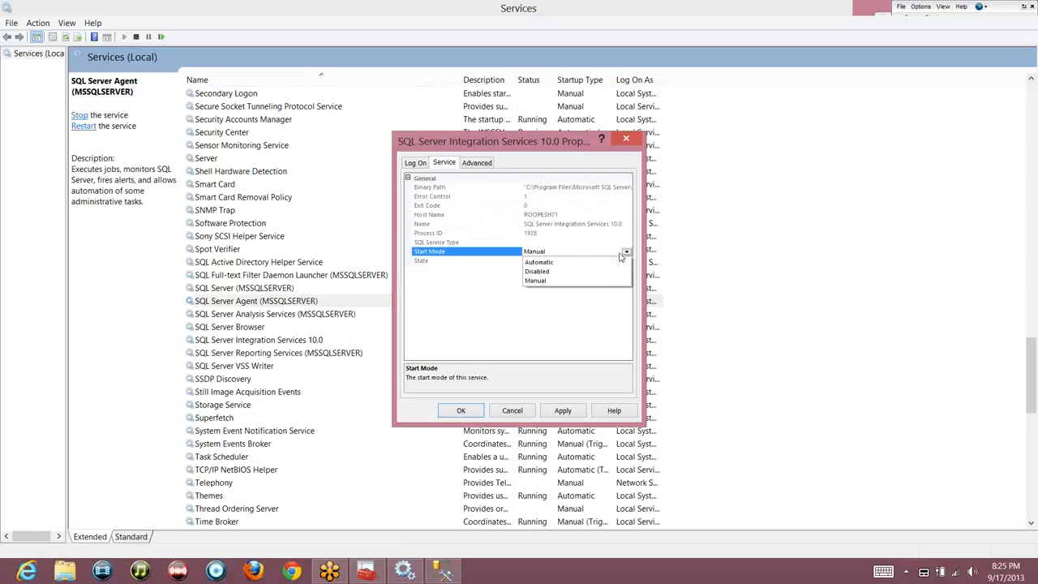
click(581, 272)
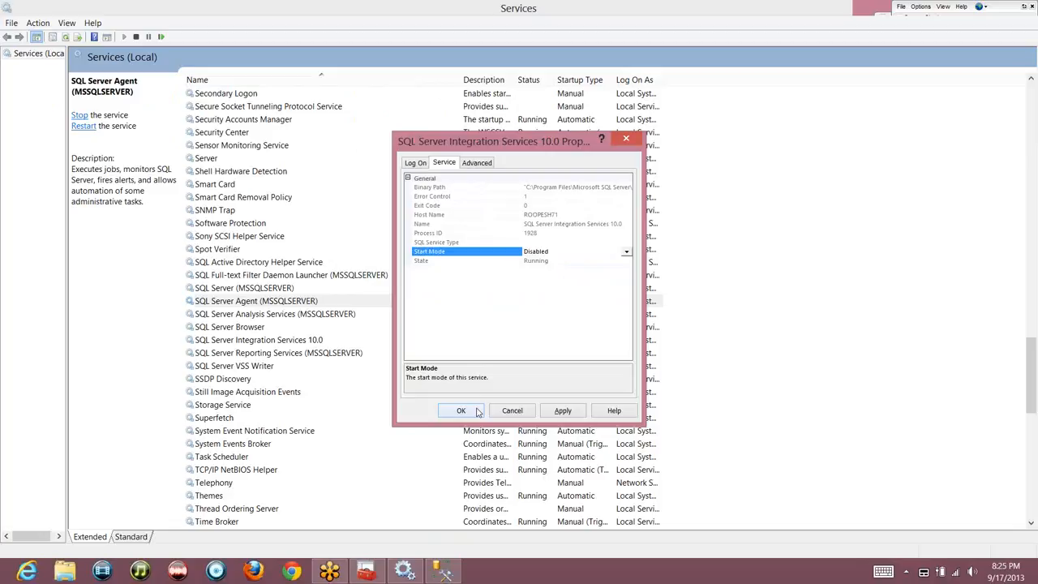
key(alt+Tab)
key(alt+Tab)
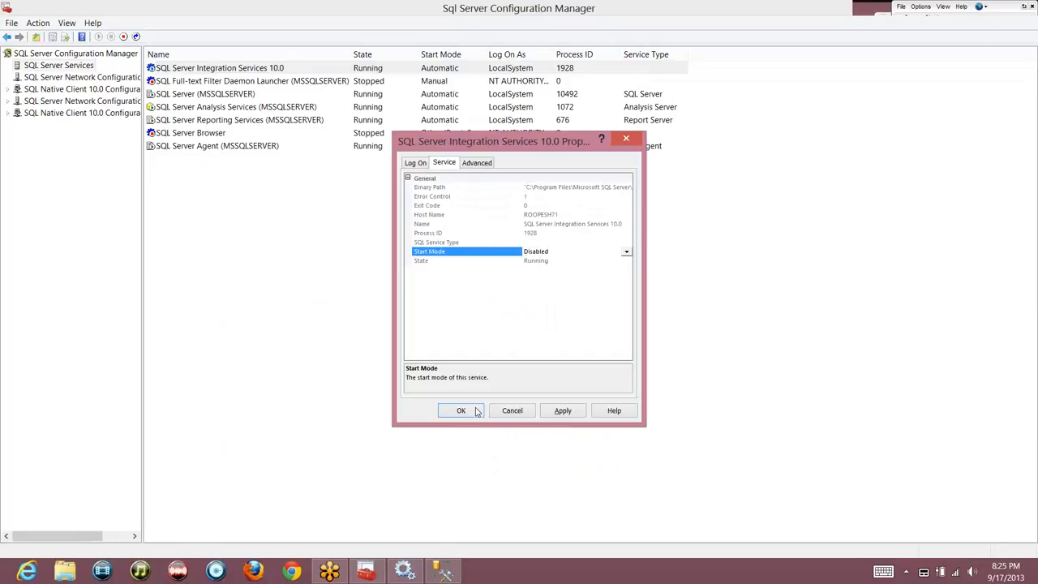
Apply the Disabled start mode and stop SQL Server Integration Services 10.0
click(461, 411)
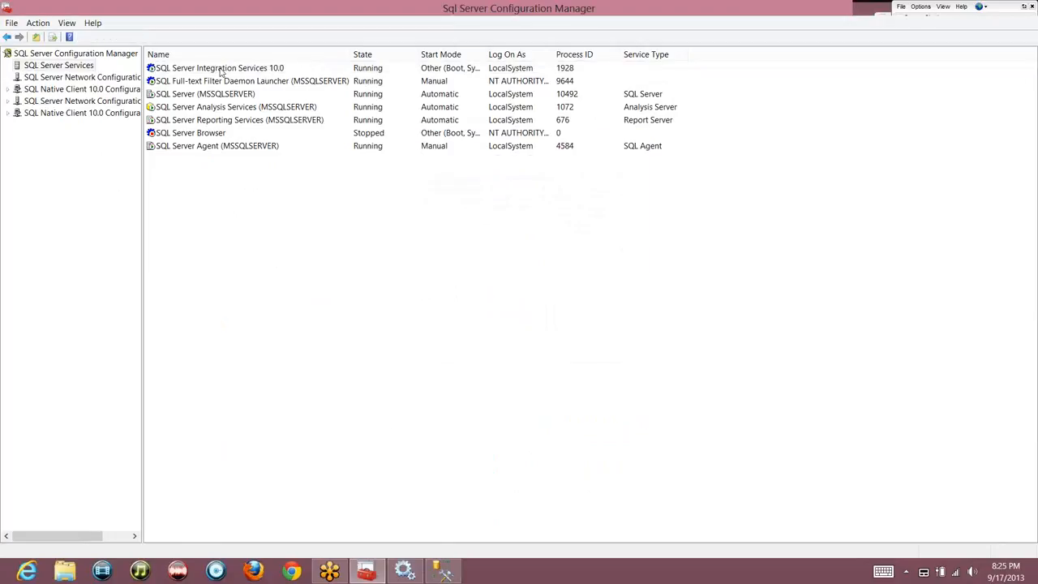
right_click(220, 67)
click(245, 86)
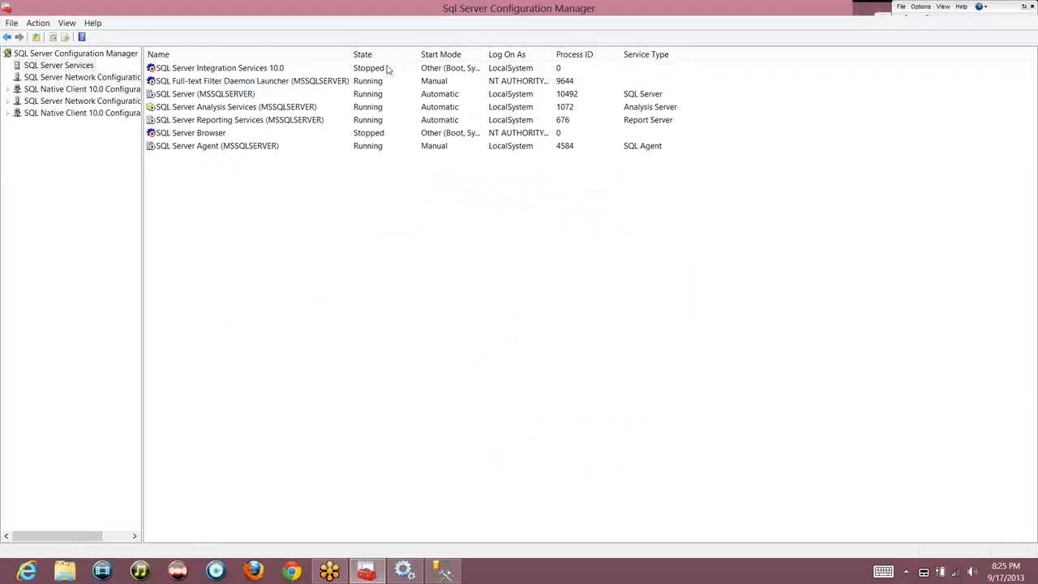
Set Integration Services 10.0's start mode back to Automatic and confirm it
click(219, 72)
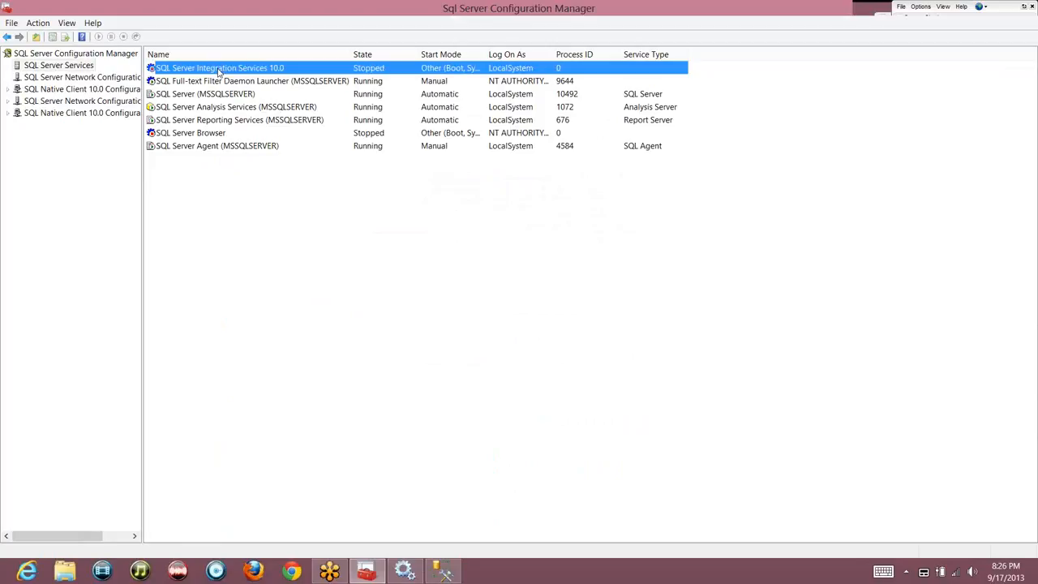
right_click(219, 72)
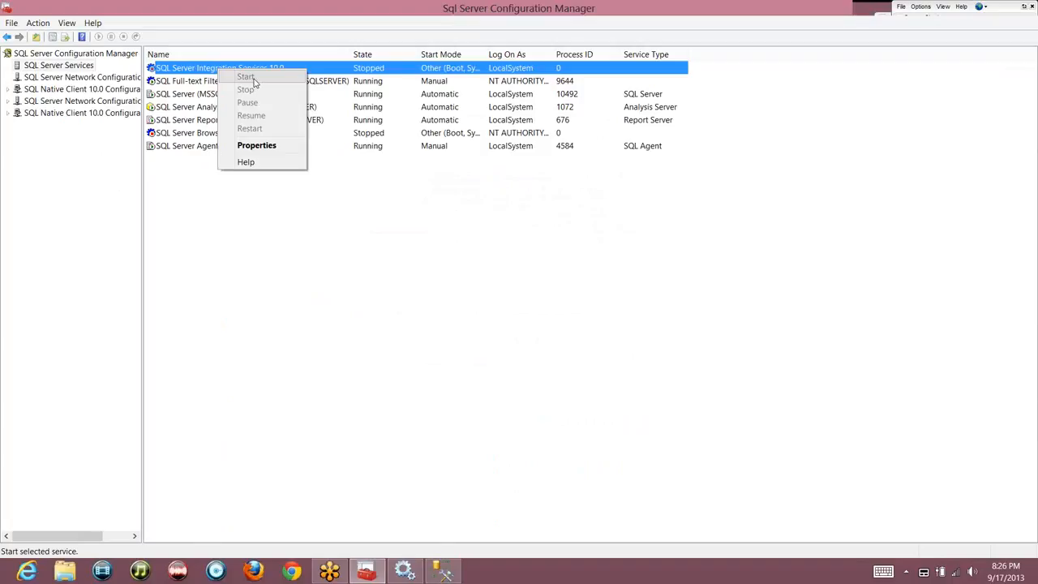
click(264, 145)
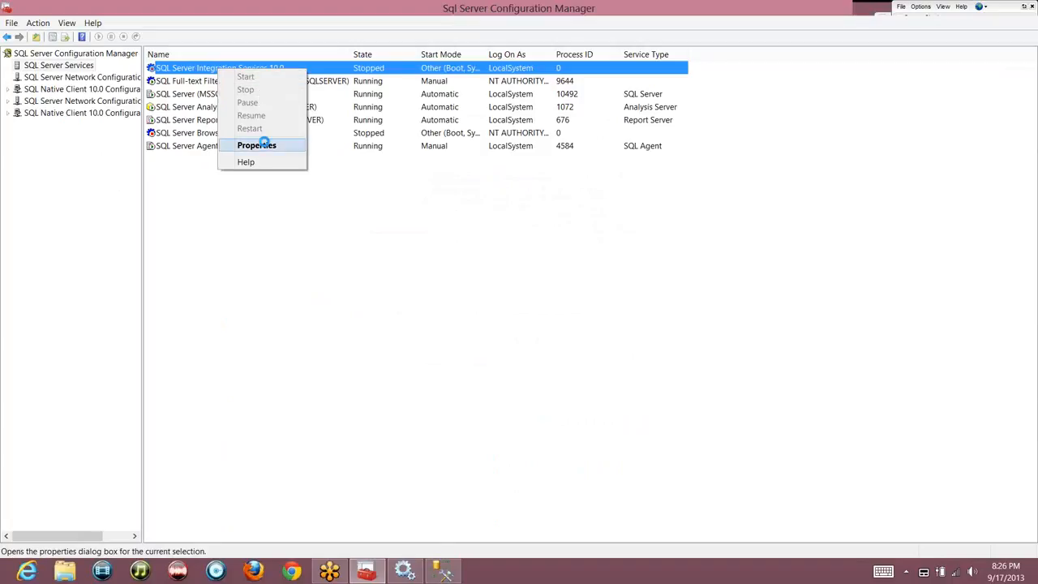
click(444, 163)
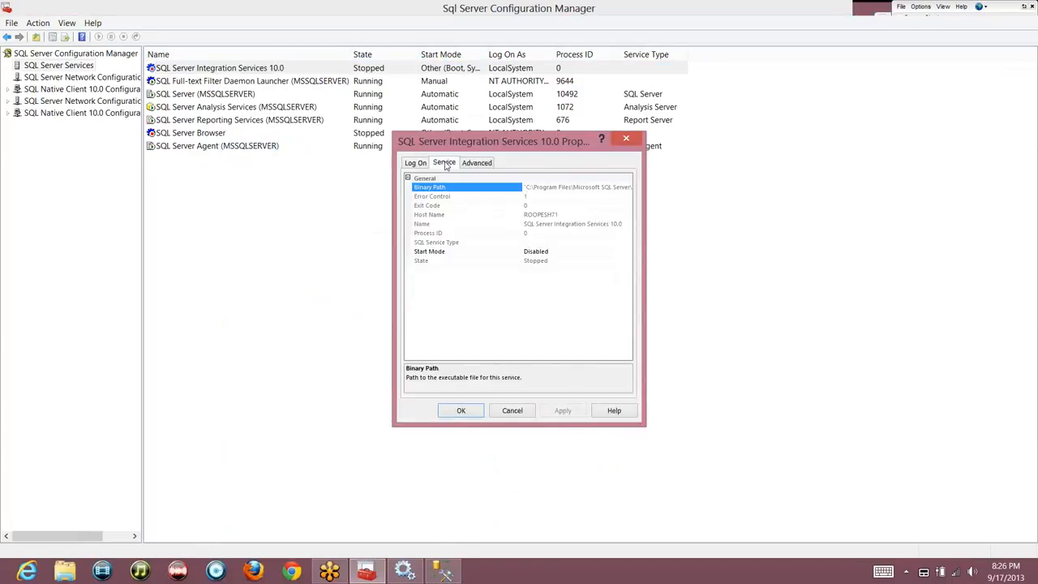
click(623, 253)
click(625, 253)
click(574, 265)
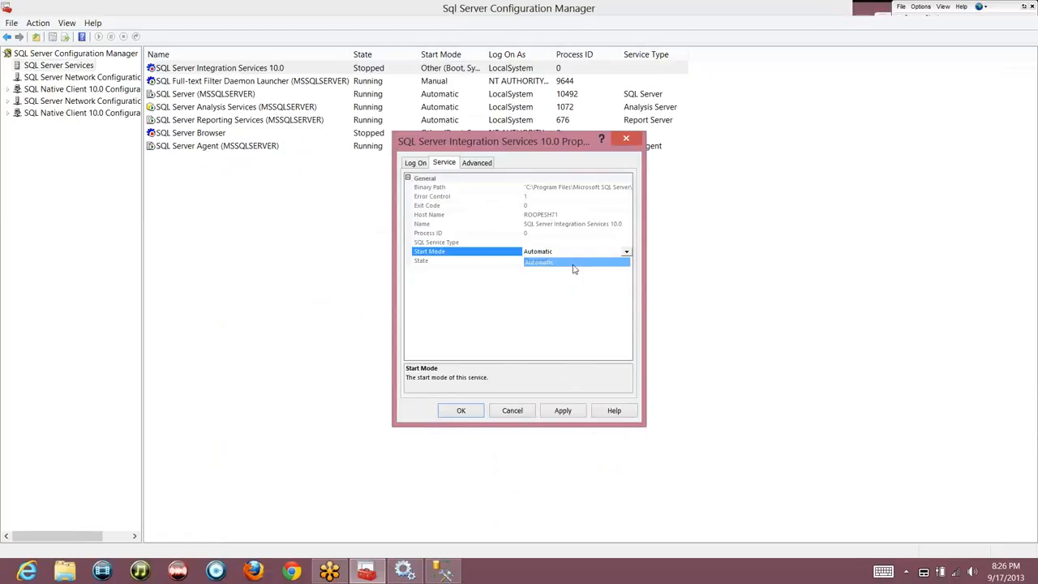
click(473, 411)
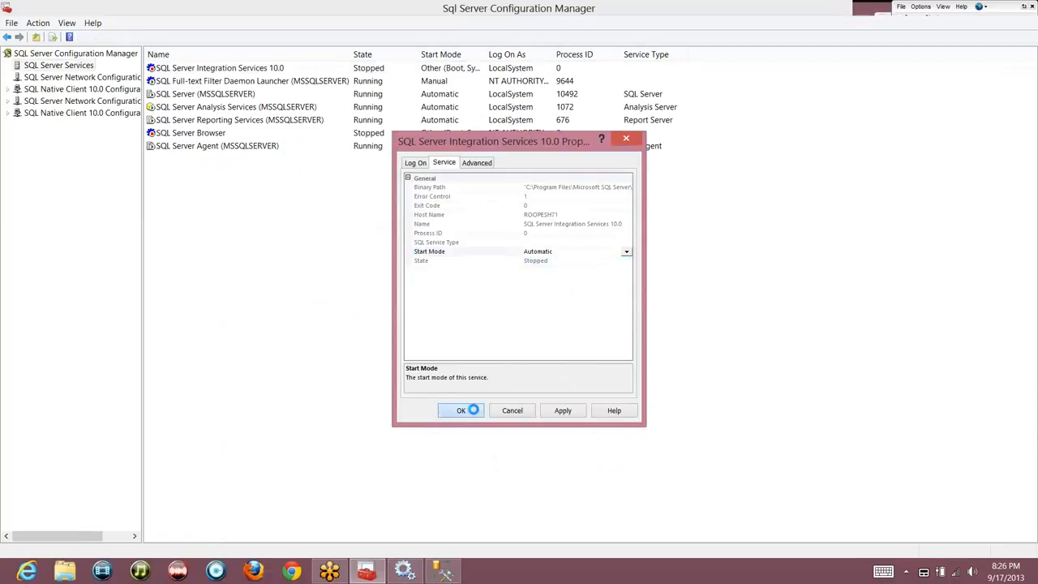
click(243, 72)
Start SQL Server Integration Services 10.0 again, then select the Reporting Services row
right_click(243, 71)
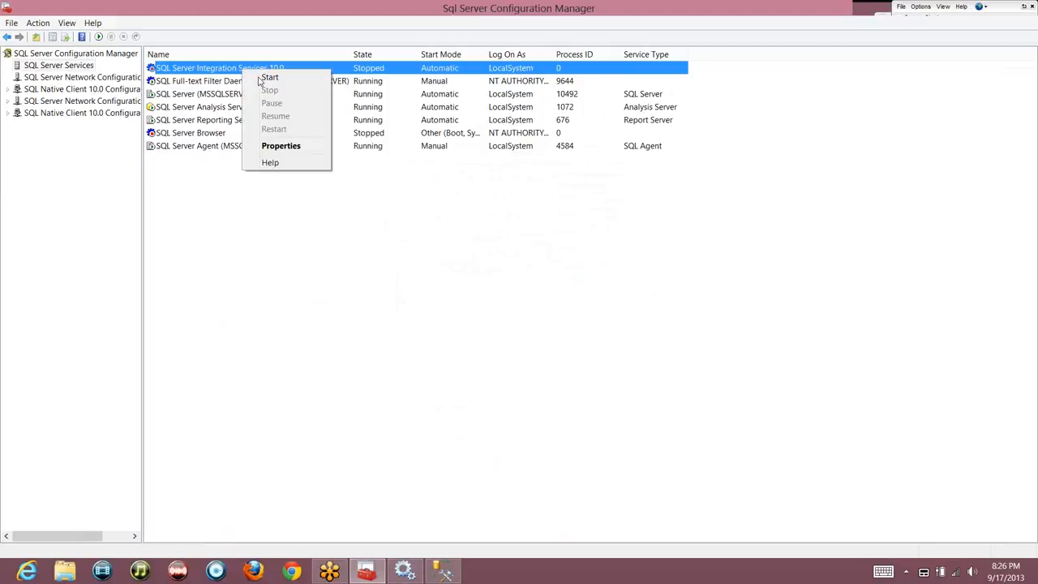
click(264, 76)
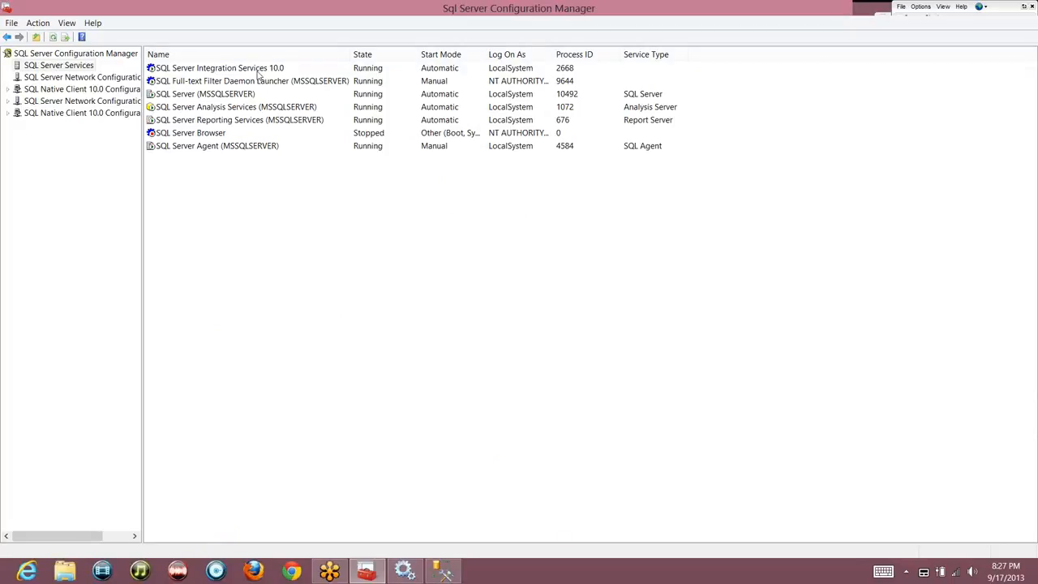
click(251, 70)
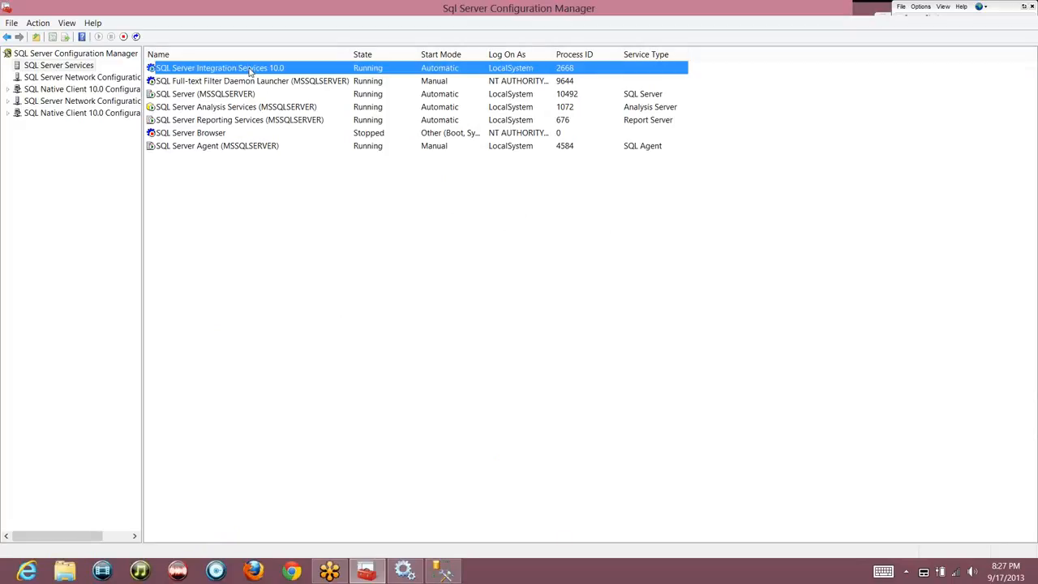
click(240, 122)
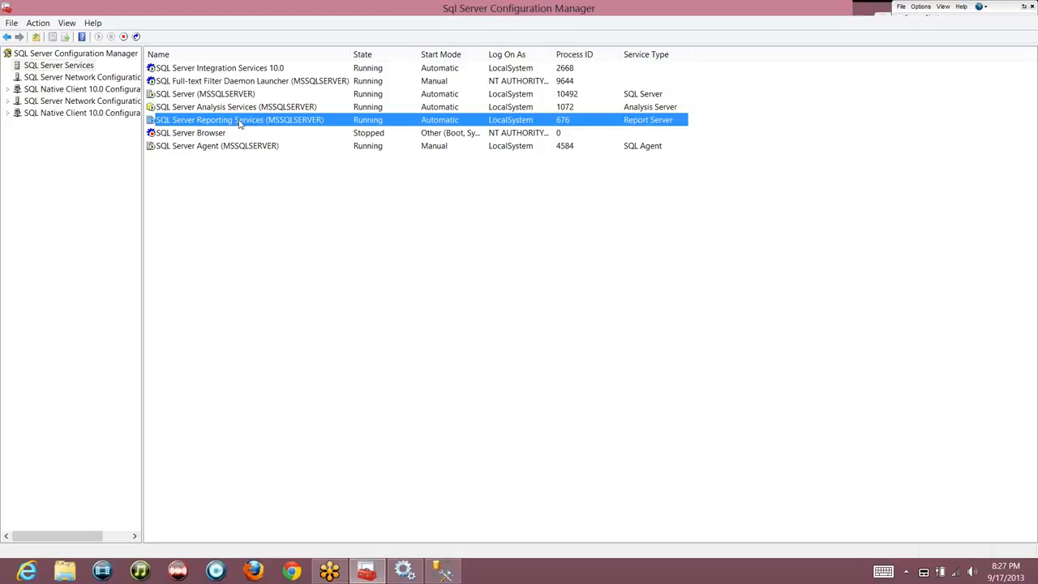
Stop Reporting Services (MSSQLSERVER) and set its start mode to Disabled
right_click(240, 123)
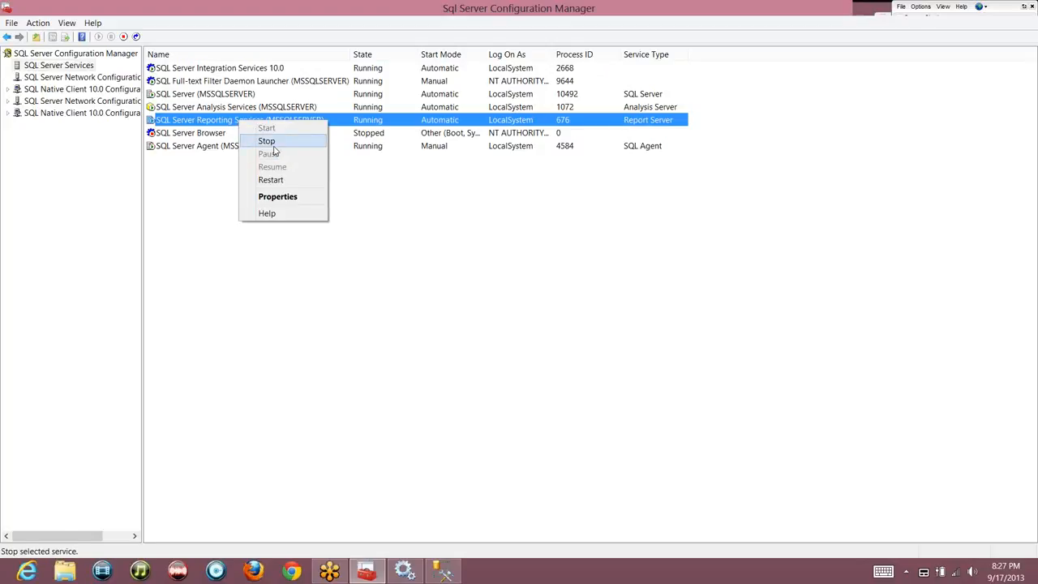
click(272, 146)
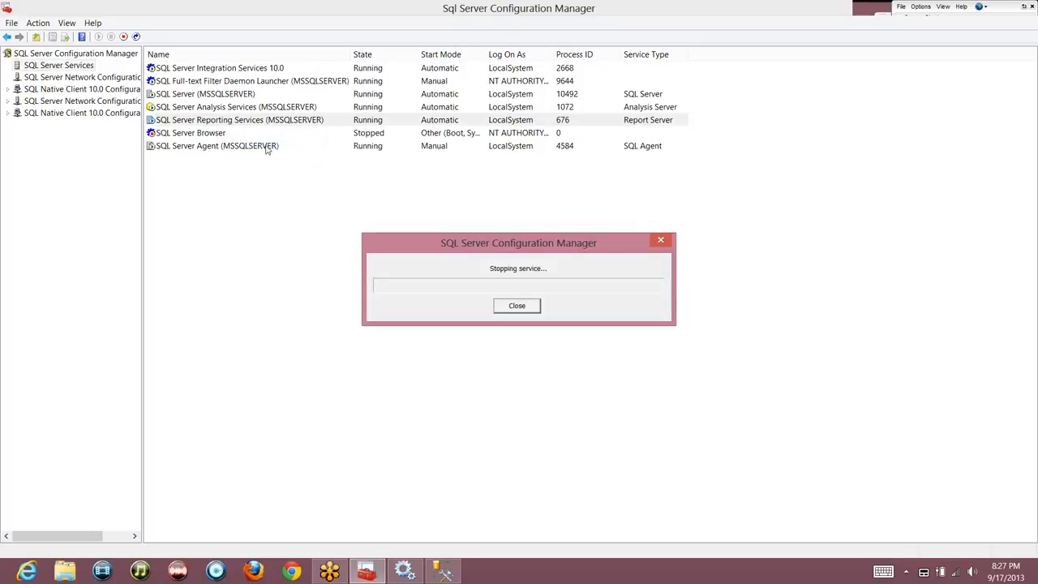
right_click(262, 127)
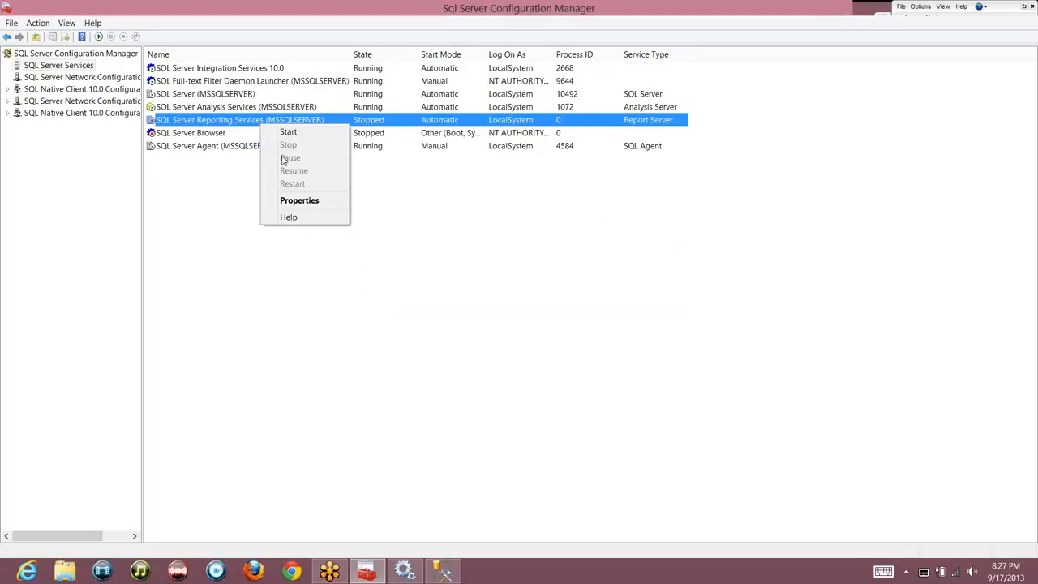
click(306, 201)
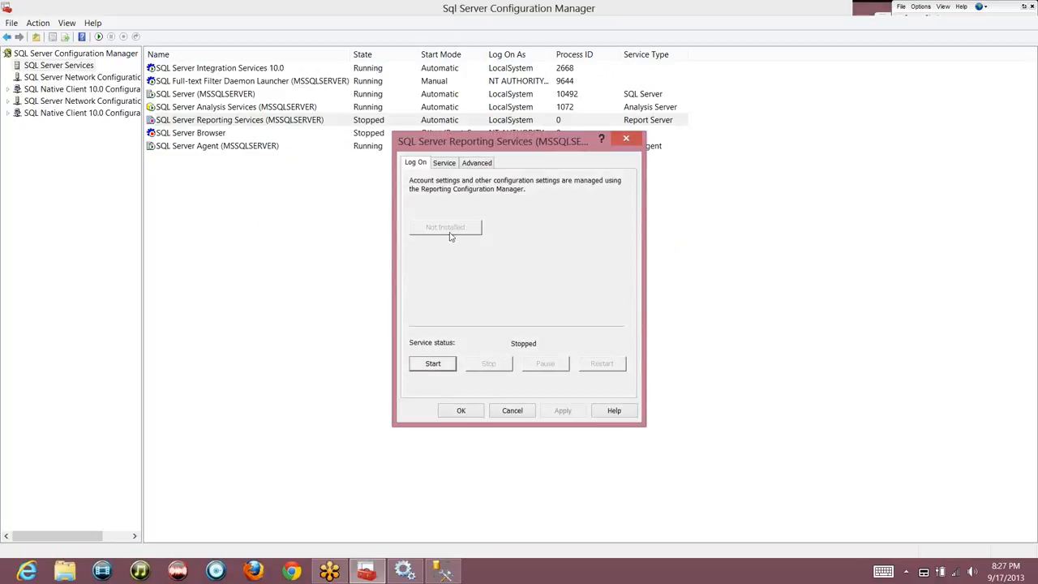
click(453, 163)
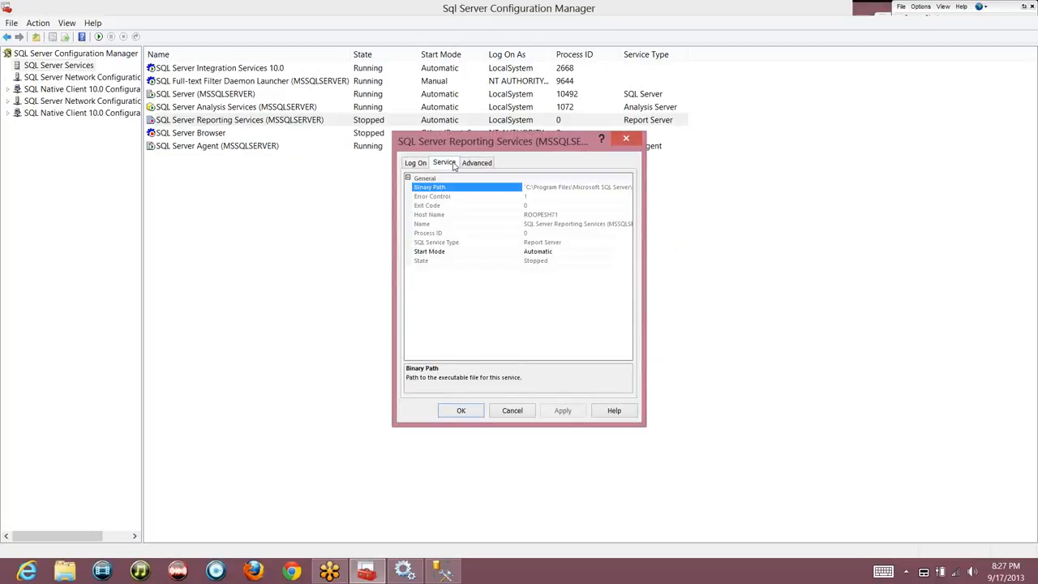
click(620, 255)
click(582, 272)
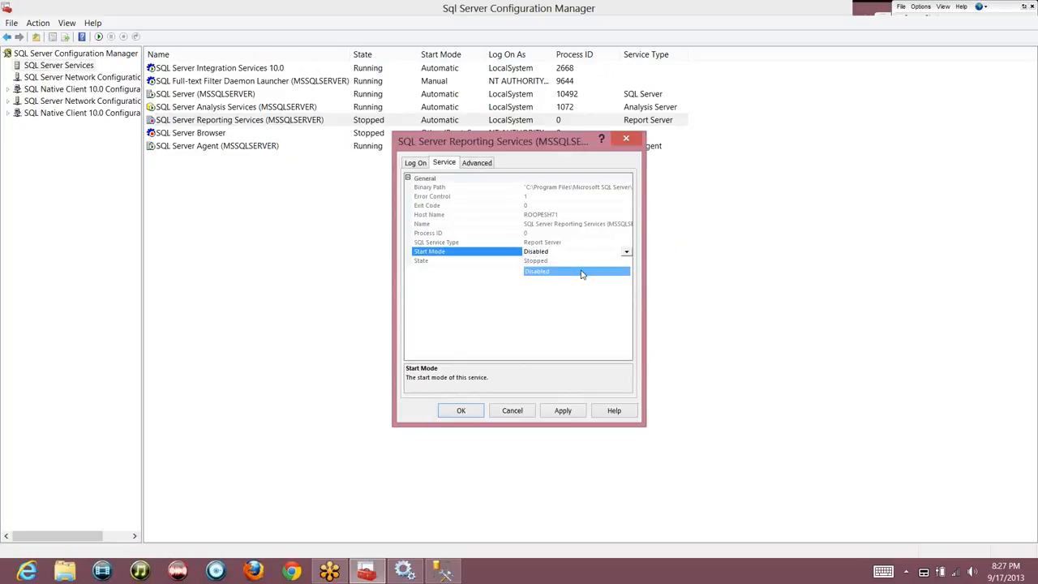
click(462, 412)
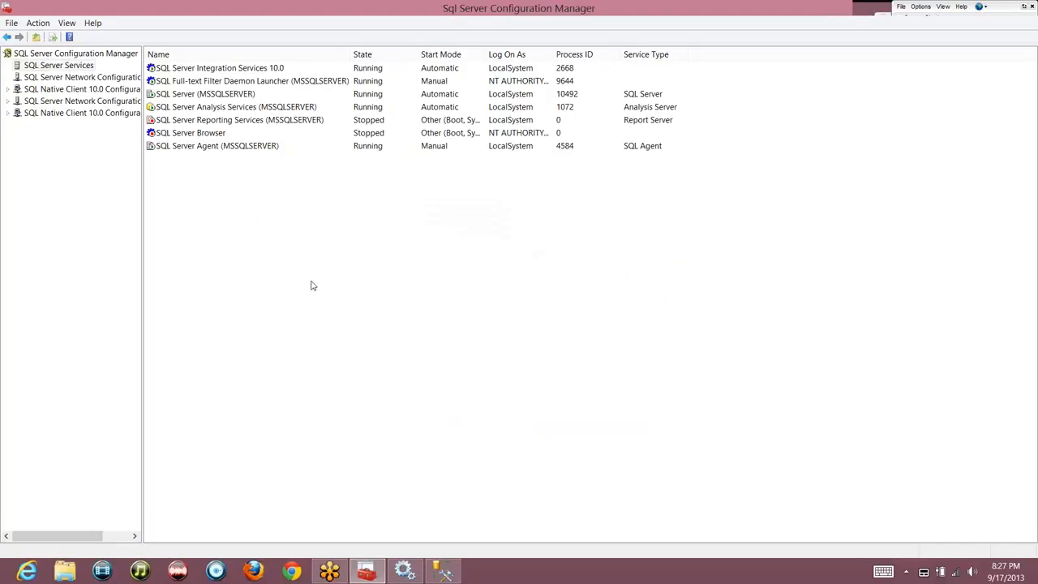
click(239, 111)
Stop Analysis Services (MSSQLSERVER) and change its start mode from Automatic to Manual
right_click(240, 114)
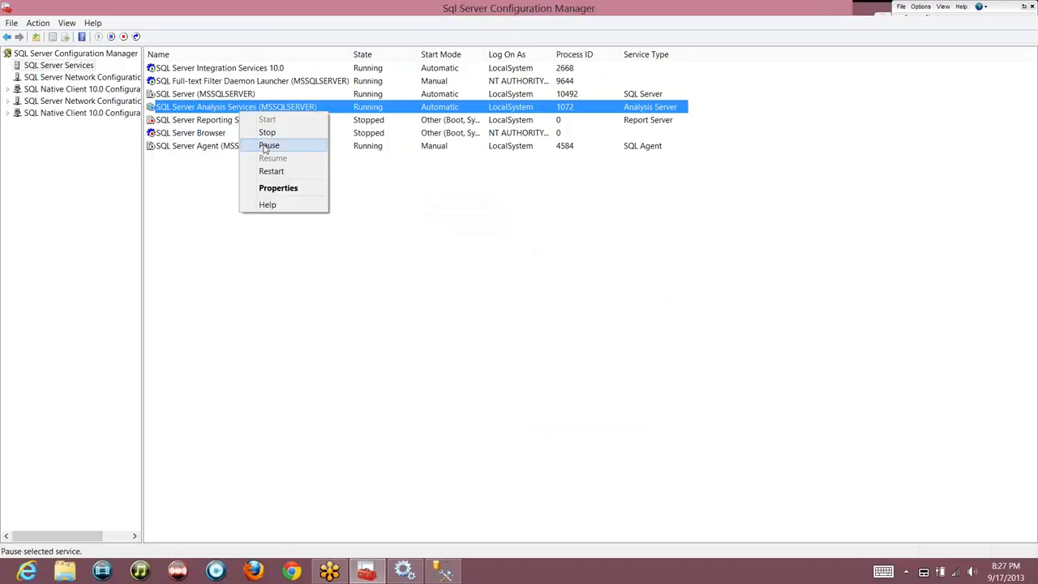
click(267, 137)
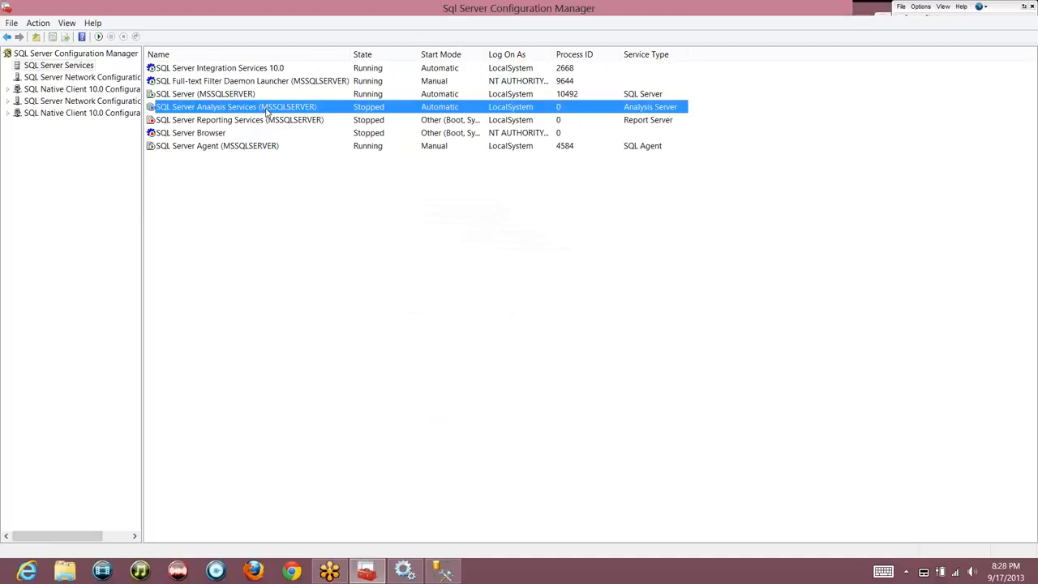
right_click(267, 112)
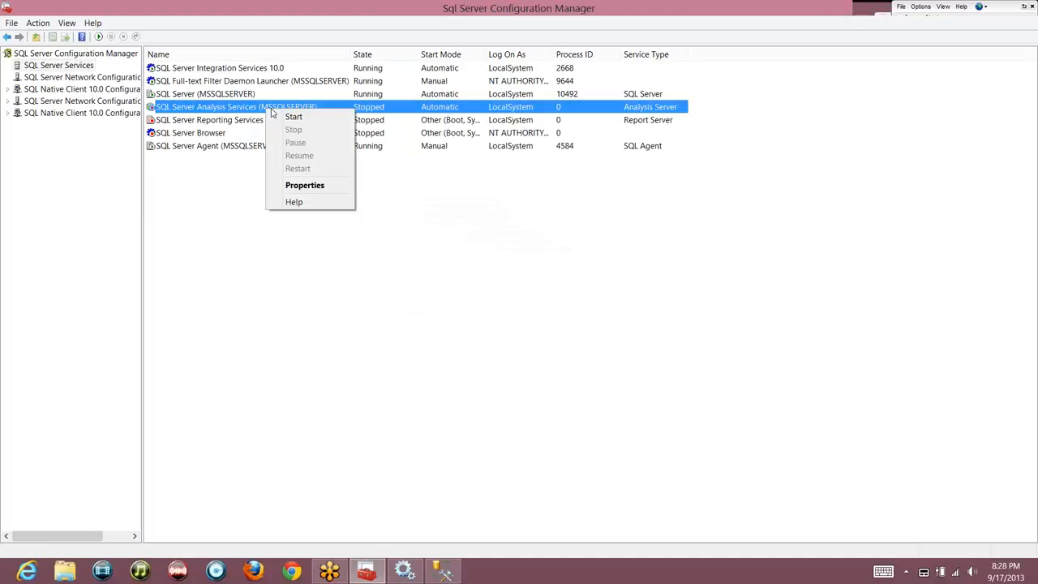
click(295, 186)
click(447, 164)
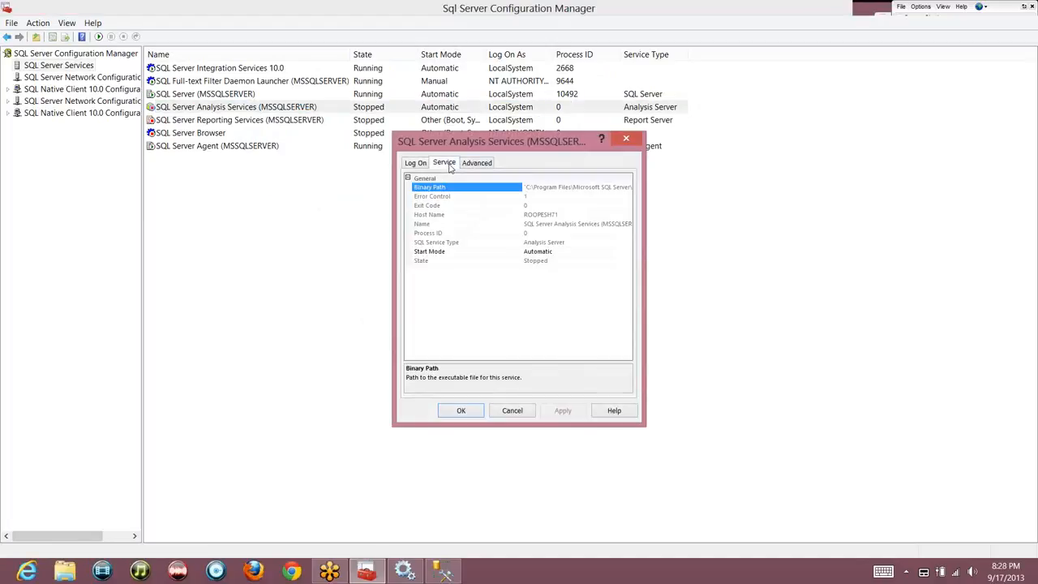
click(610, 252)
click(550, 281)
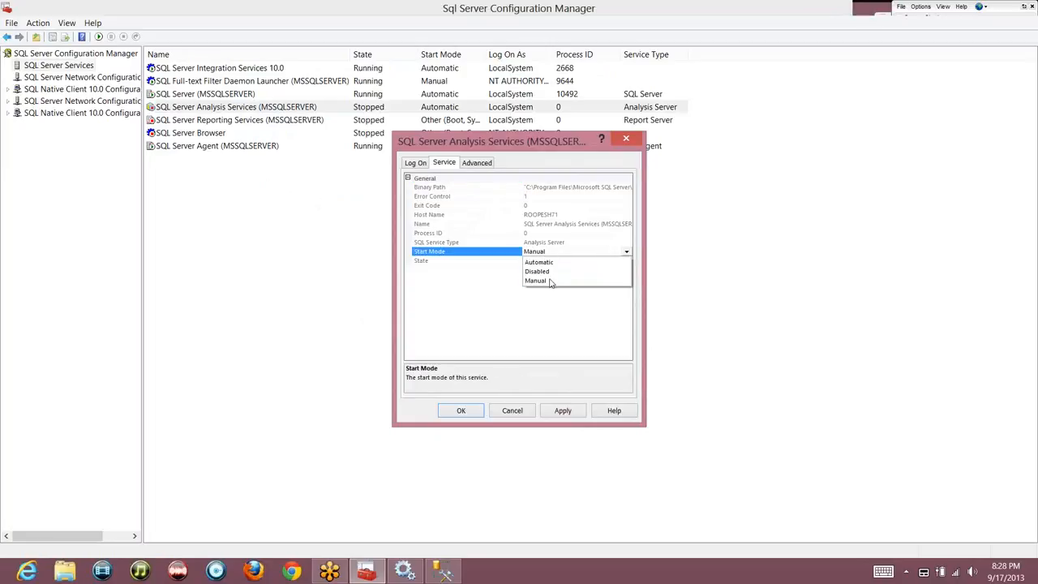
click(459, 414)
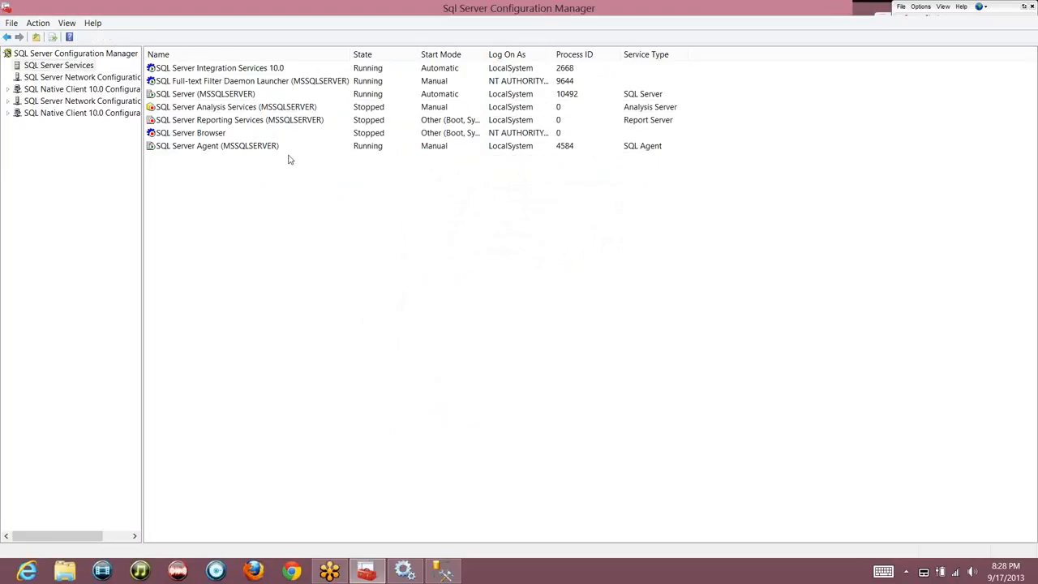
click(232, 149)
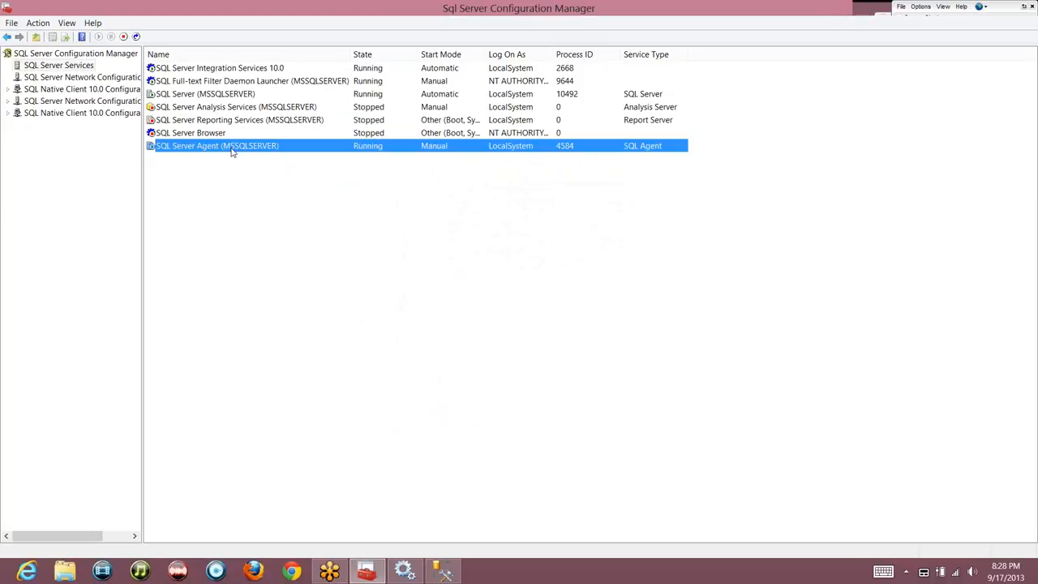
Stop SQL Server Agent (MSSQLSERVER) and check its properties, leaving the Manual start mode unchanged
right_click(232, 149)
click(256, 171)
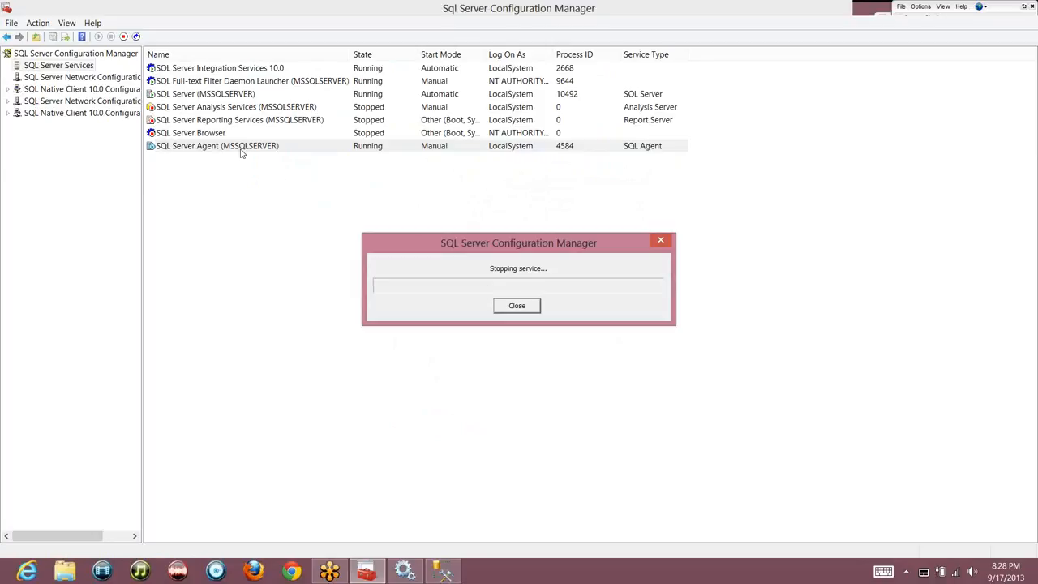
click(260, 185)
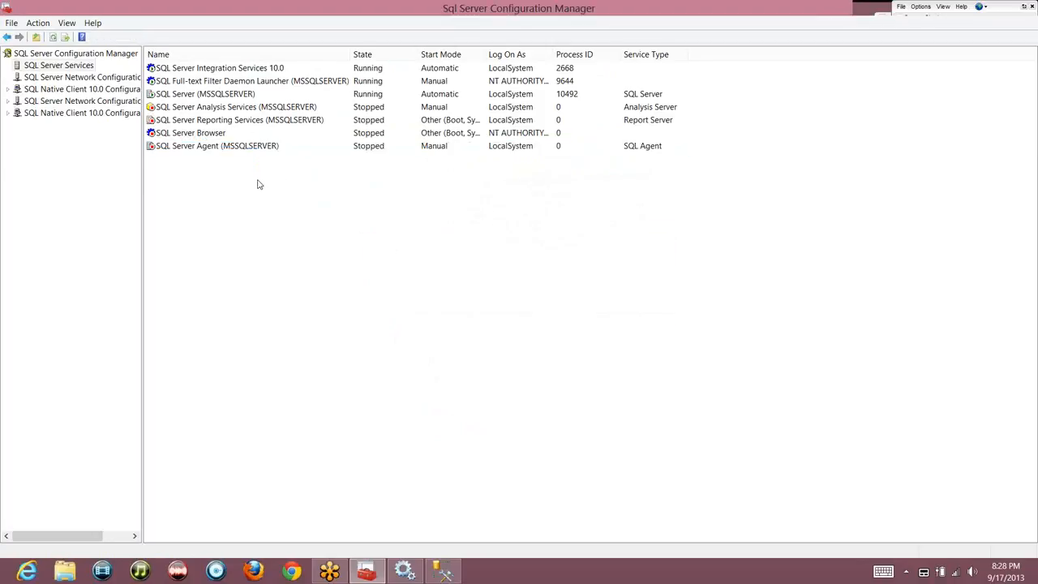
right_click(224, 147)
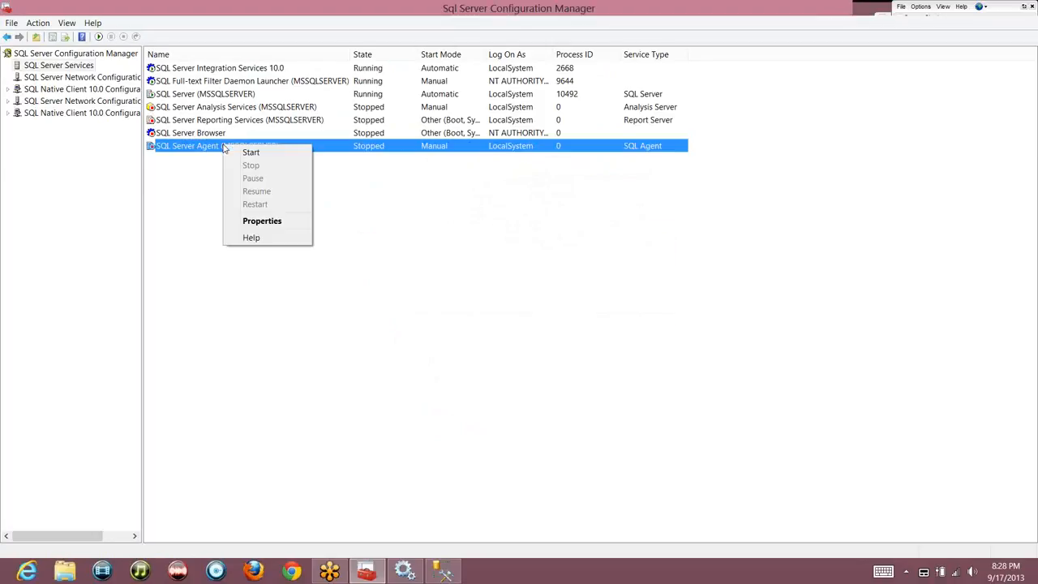
click(261, 221)
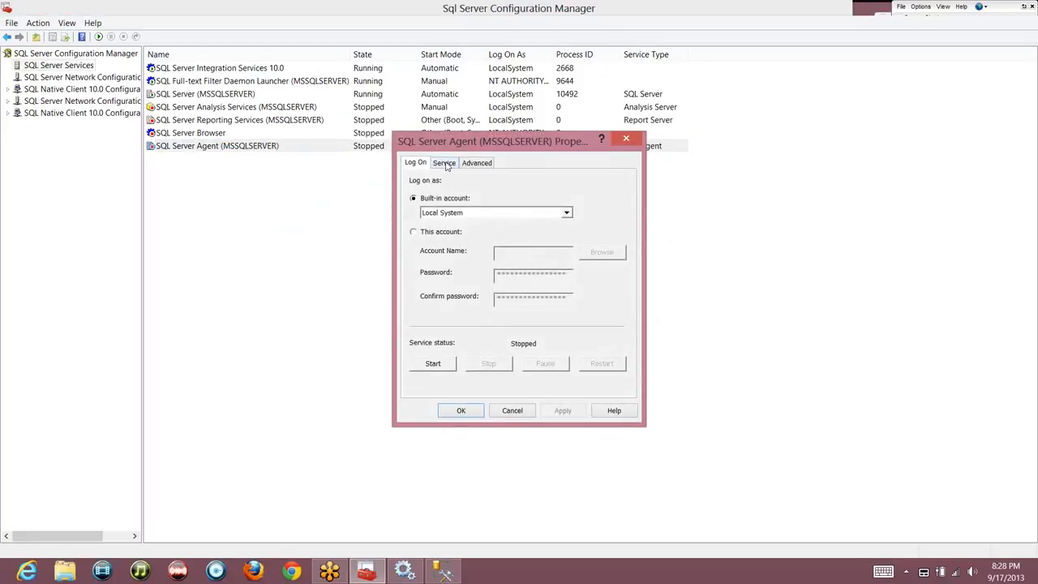
click(445, 163)
click(461, 411)
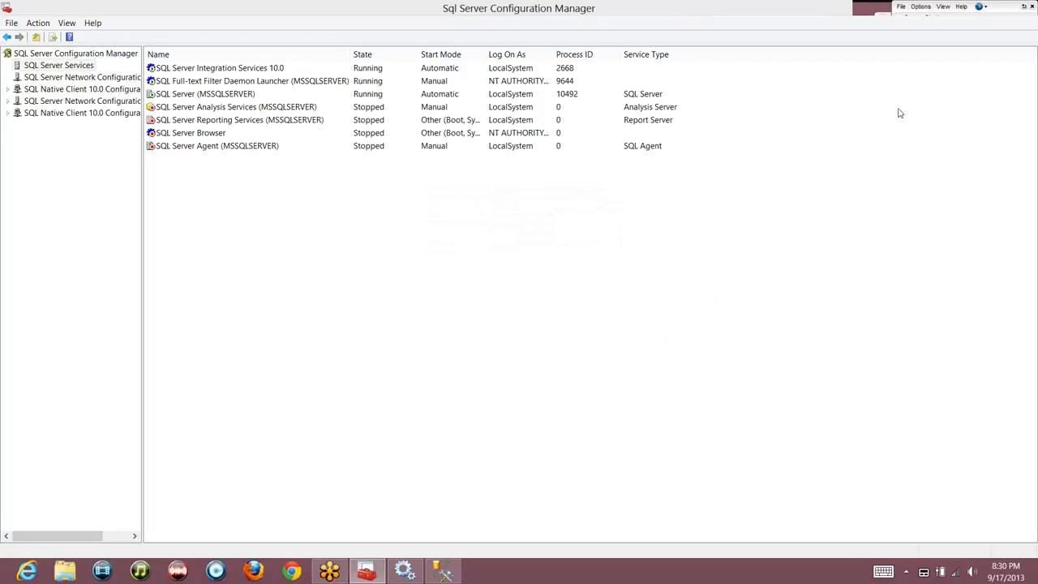
Close SQL Server Configuration Manager and then the Services window
right_click(662, 13)
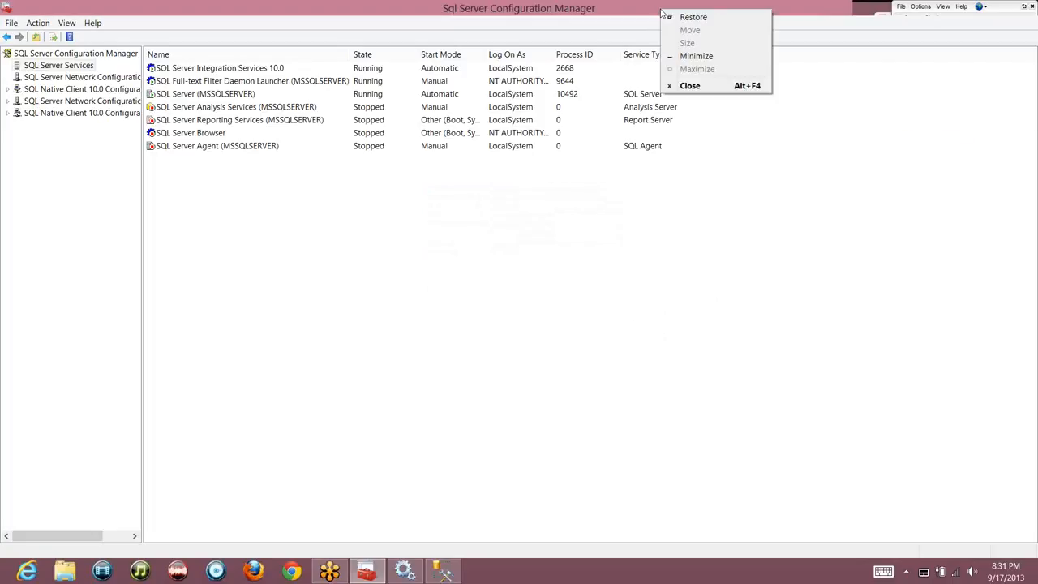
click(696, 85)
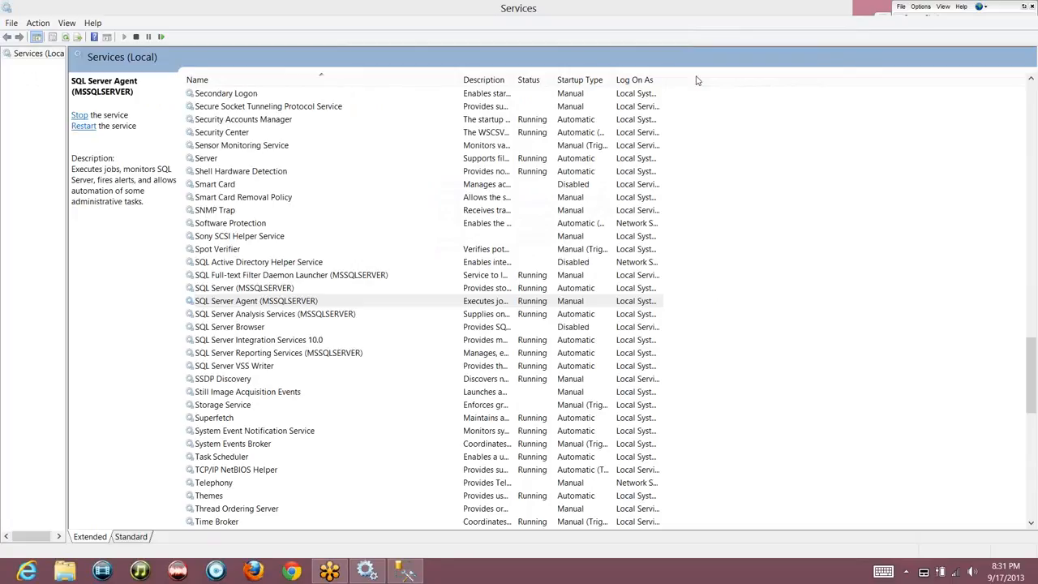
click(672, 13)
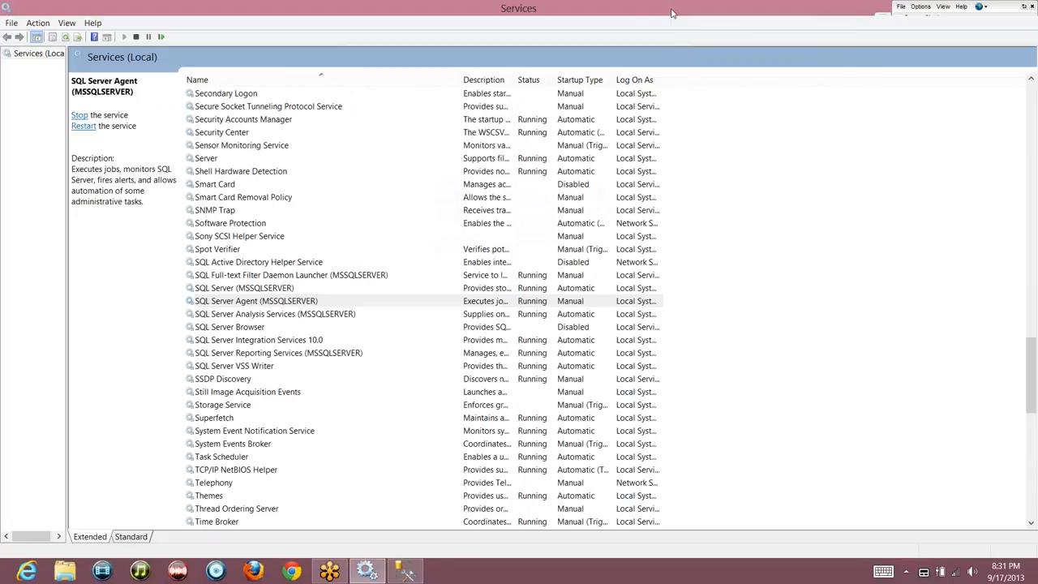
right_click(671, 13)
click(694, 85)
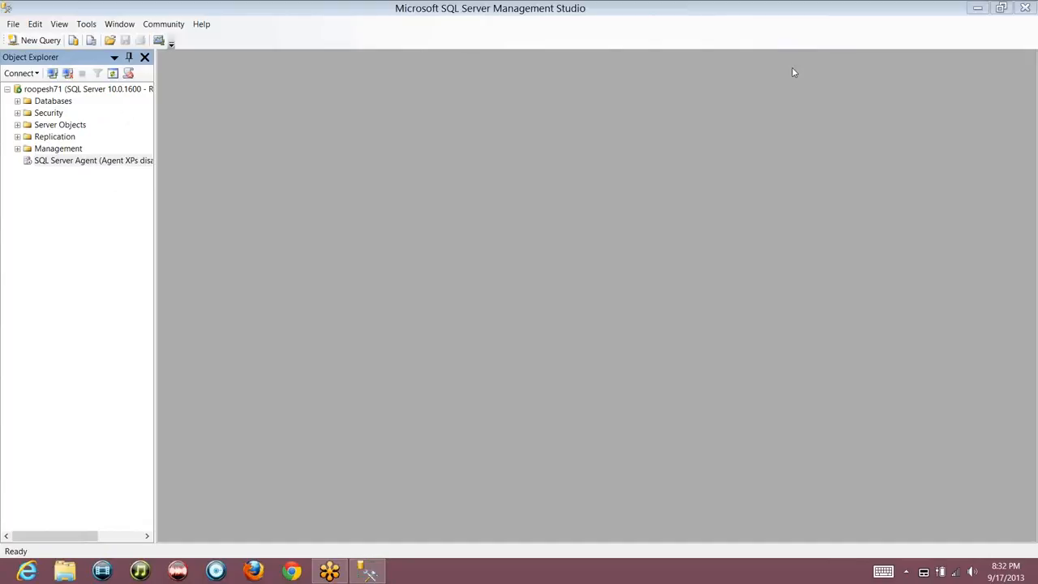
With the GoToMeeting pen, sketch green boxes joined by lines across the centre and top
click(881, 137)
click(901, 164)
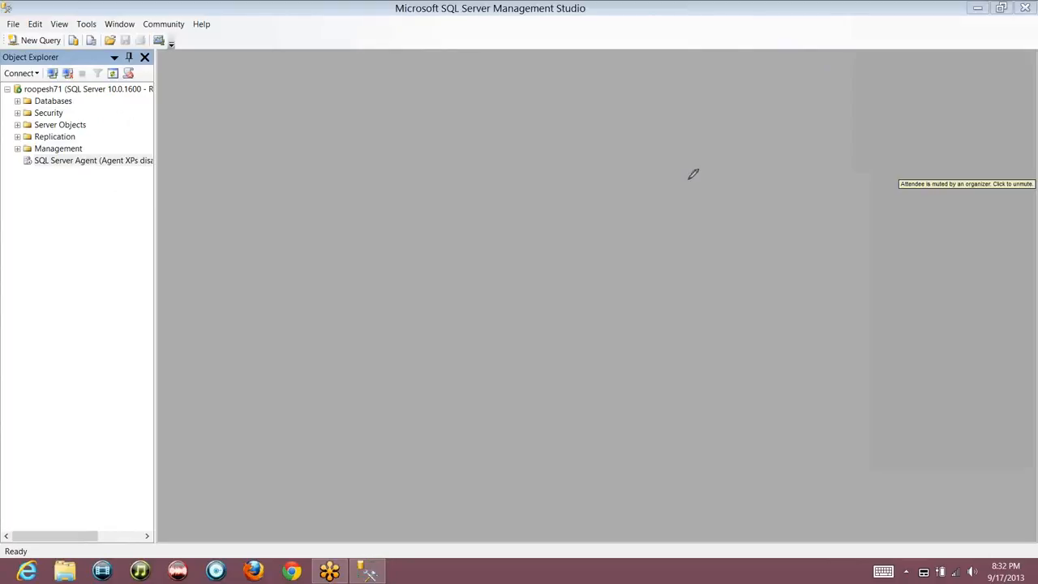
mouse_move(380, 168)
mouse_down()
mouse_move(492, 281)
mouse_move(369, 171)
mouse_up()
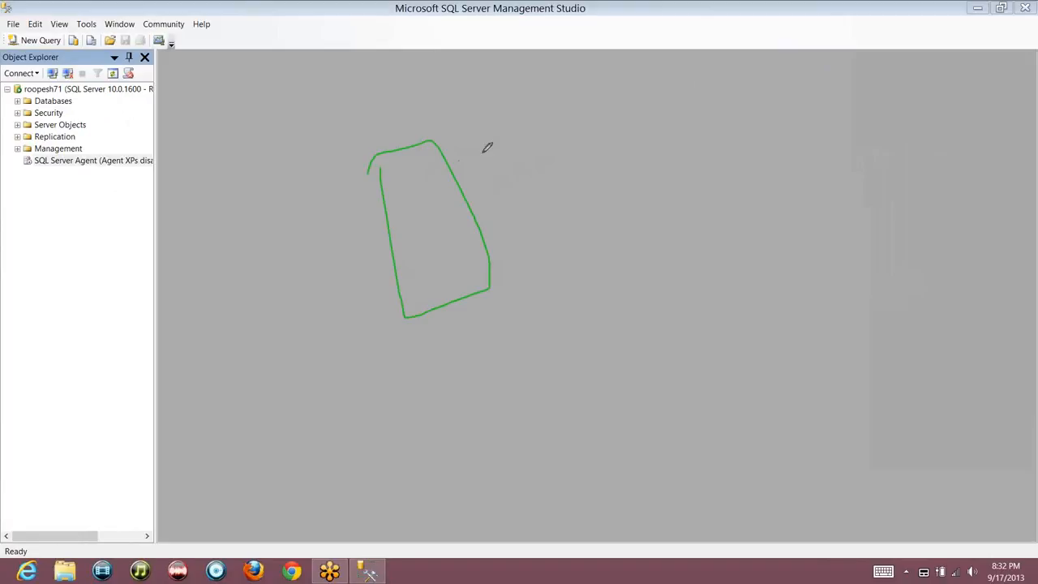
mouse_move(459, 161)
mouse_down()
mouse_move(584, 112)
mouse_move(634, 193)
mouse_move(607, 15)
mouse_move(558, 39)
mouse_up()
mouse_move(466, 396)
mouse_down()
mouse_move(502, 472)
mouse_move(549, 378)
mouse_move(533, 366)
mouse_move(576, 155)
mouse_up()
drag(579, 118, 579, 104)
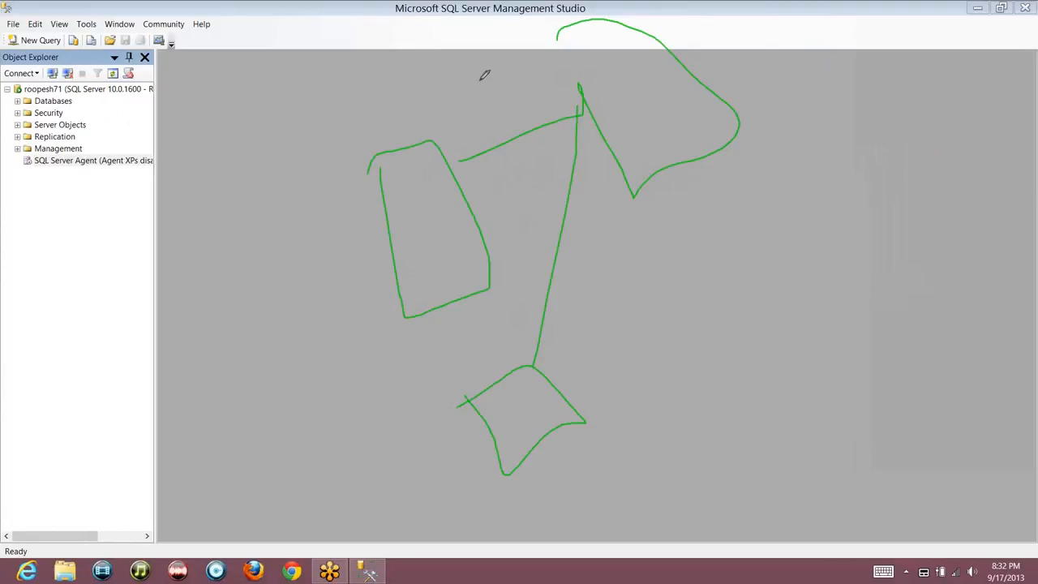
mouse_move(341, 56)
mouse_down()
mouse_move(397, 37)
mouse_move(343, 54)
mouse_move(572, 96)
mouse_up()
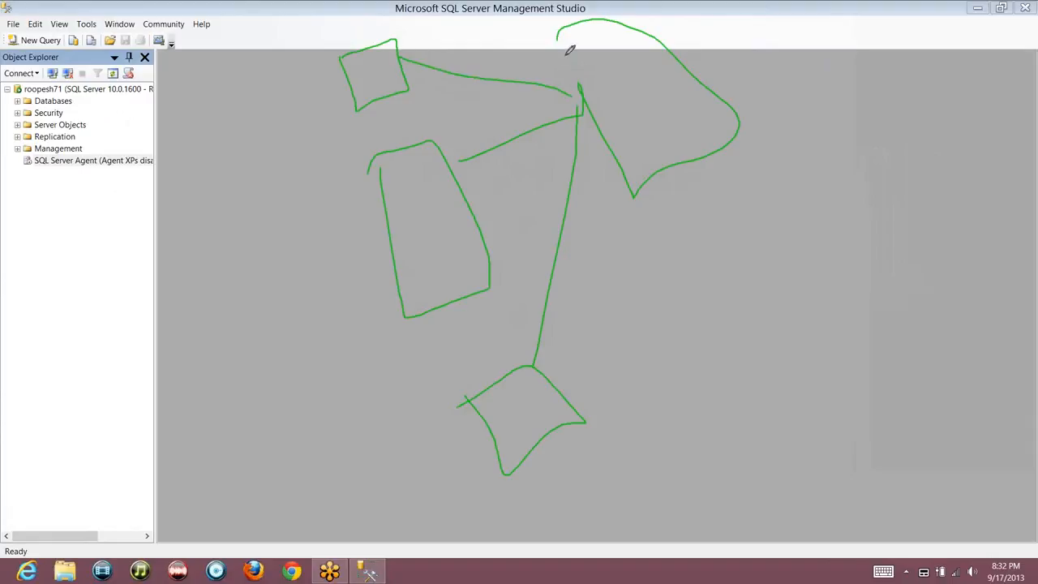
drag(560, 39, 586, 101)
Sketch two shapes on the left joined by an arrow
mouse_move(92, 301)
mouse_down()
mouse_move(143, 262)
mouse_move(85, 308)
mouse_up()
mouse_move(199, 182)
mouse_down()
mouse_move(270, 235)
mouse_move(241, 157)
mouse_move(207, 188)
mouse_up()
drag(172, 282, 246, 207)
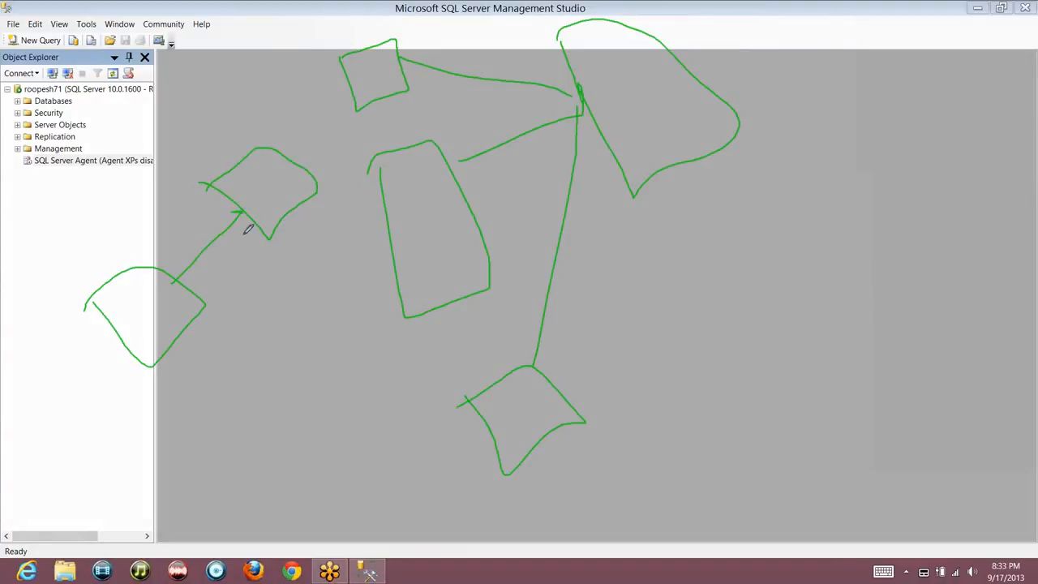
drag(237, 213, 249, 211)
mouse_move(45, 243)
mouse_down()
mouse_move(58, 241)
mouse_move(52, 253)
mouse_move(44, 244)
mouse_up()
mouse_move(177, 273)
mouse_down()
mouse_move(262, 190)
mouse_move(243, 213)
mouse_up()
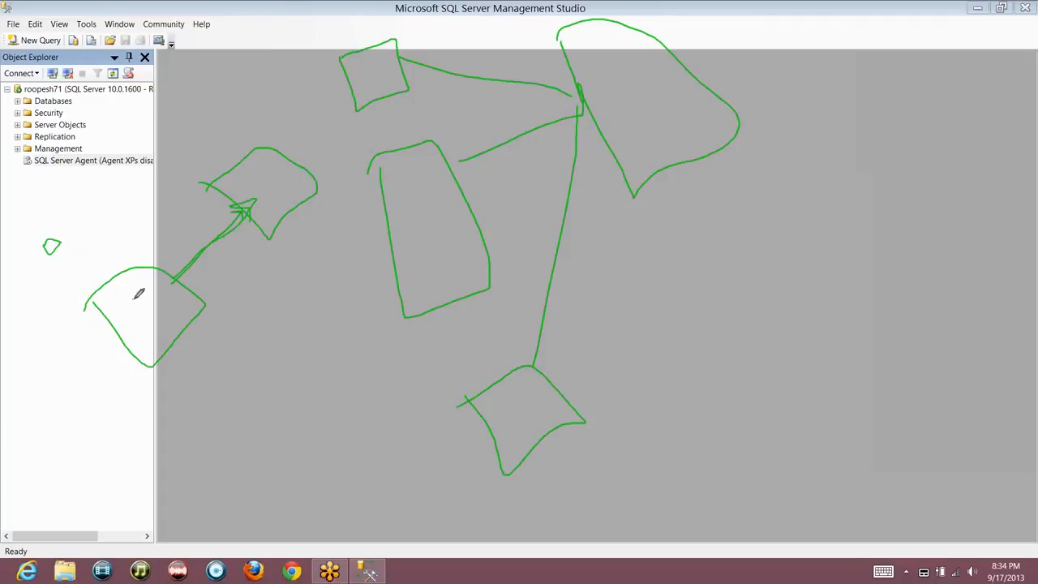
Add ticks inside the lower-left shape, a curve upward from it, and a long vertical line
drag(135, 299, 141, 287)
mouse_move(172, 333)
mouse_down()
mouse_move(294, 295)
mouse_move(271, 241)
mouse_move(278, 222)
mouse_move(296, 236)
mouse_up()
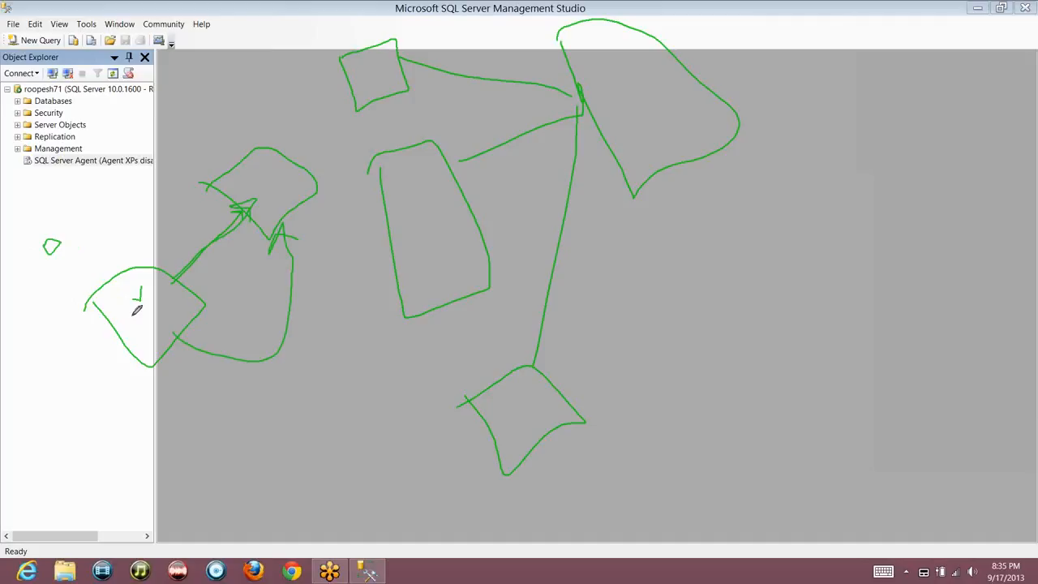
drag(137, 309, 136, 294)
drag(94, 267, 121, 156)
drag(133, 299, 141, 286)
Pen-sketch a right-side box linked to two smaller boxes, then erase all green annotations
mouse_move(707, 304)
mouse_down()
mouse_move(724, 357)
mouse_move(741, 355)
mouse_move(755, 315)
mouse_move(744, 293)
mouse_move(711, 298)
mouse_move(738, 334)
mouse_up()
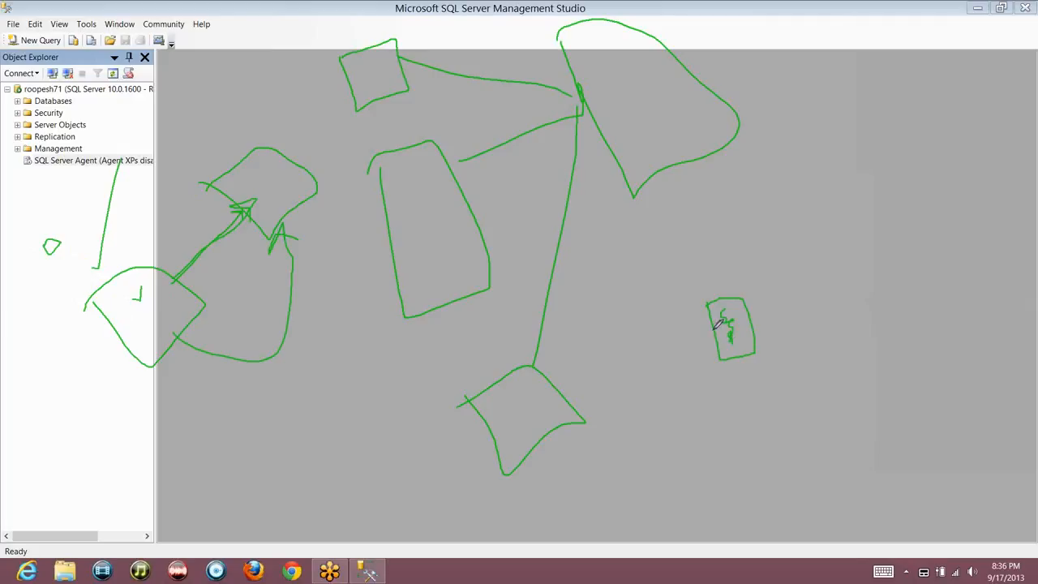
mouse_move(714, 327)
mouse_down()
mouse_move(656, 341)
mouse_move(661, 373)
mouse_move(672, 342)
mouse_up()
mouse_move(754, 323)
mouse_down()
mouse_move(797, 251)
mouse_move(822, 256)
mouse_move(803, 248)
mouse_move(791, 266)
mouse_up()
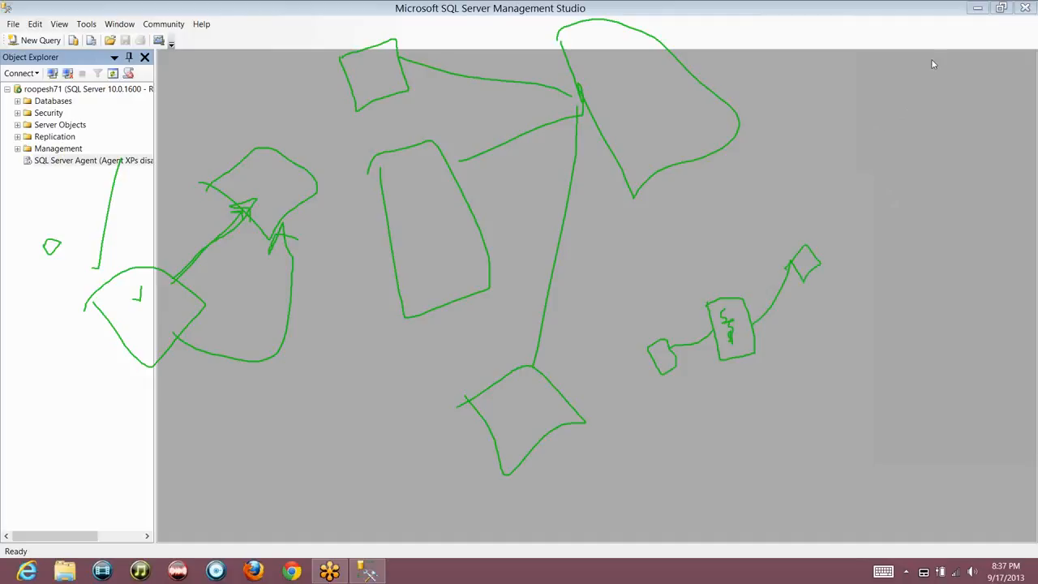
click(911, 100)
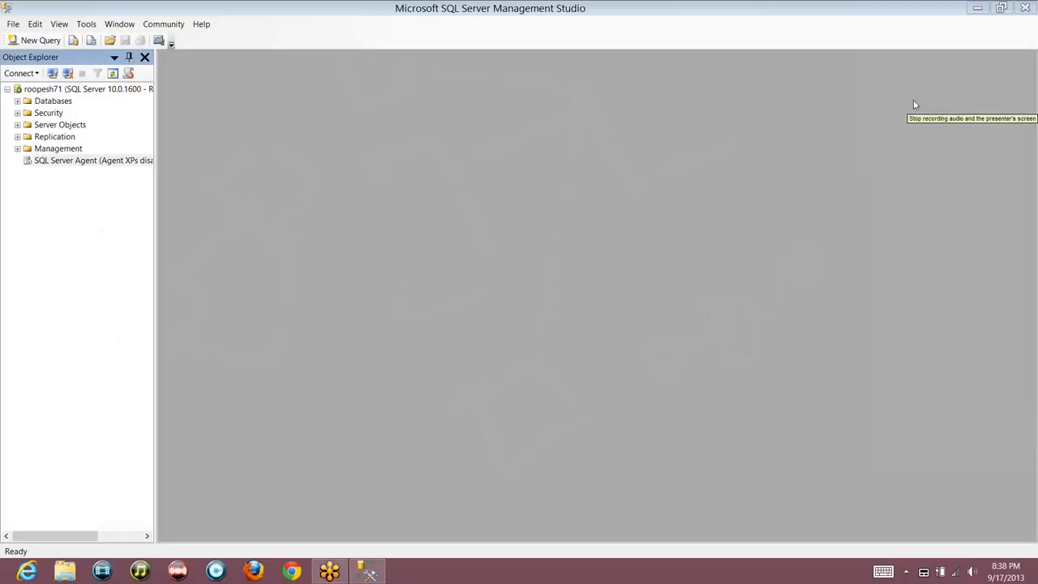
Open a maximized File Explorer and go to C:\Program Files\Microsoft SQL Server
key(super+e)
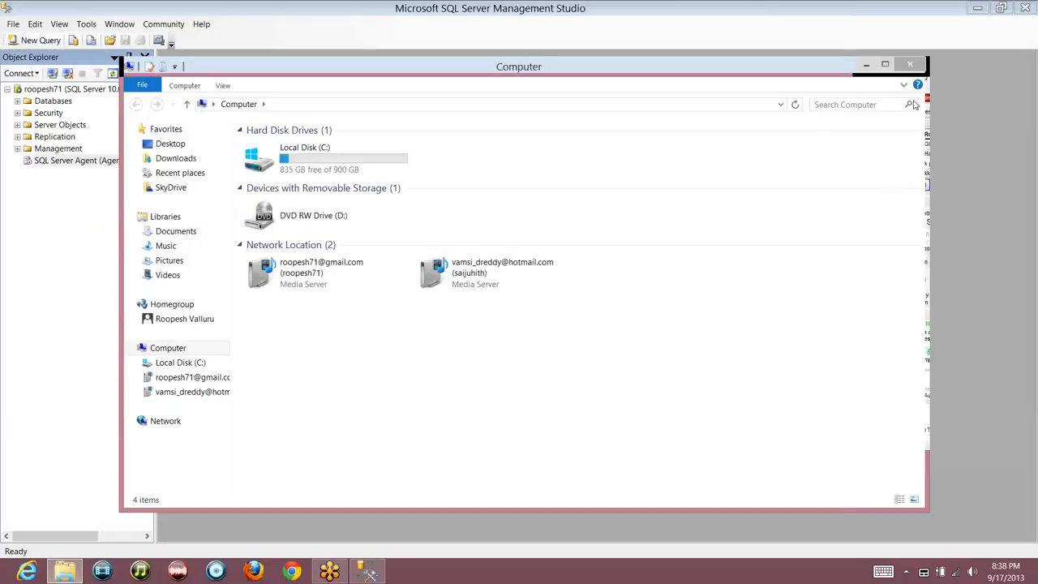
double_click(590, 75)
click(238, 98)
double_click(238, 98)
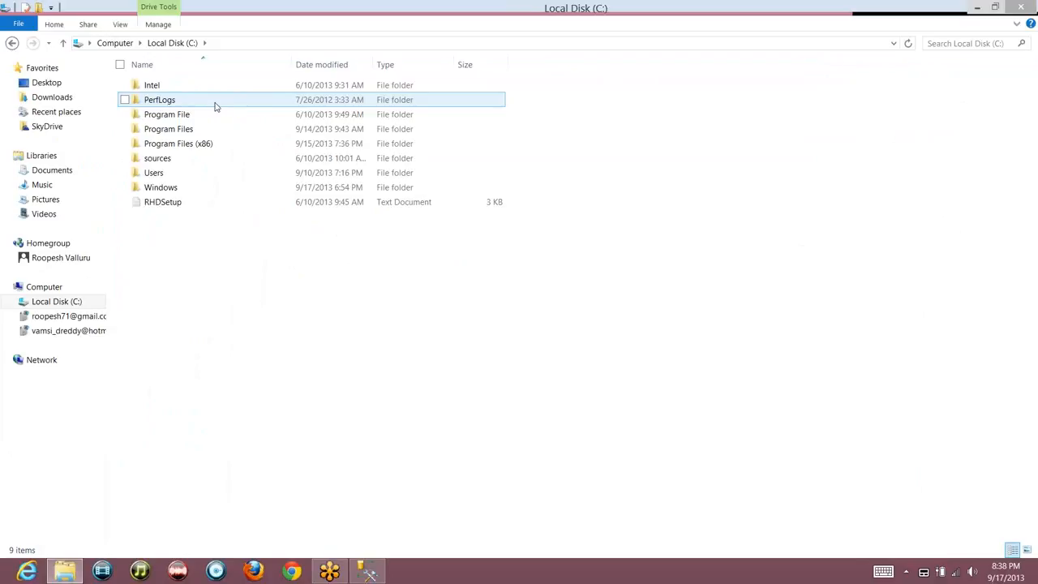
double_click(203, 132)
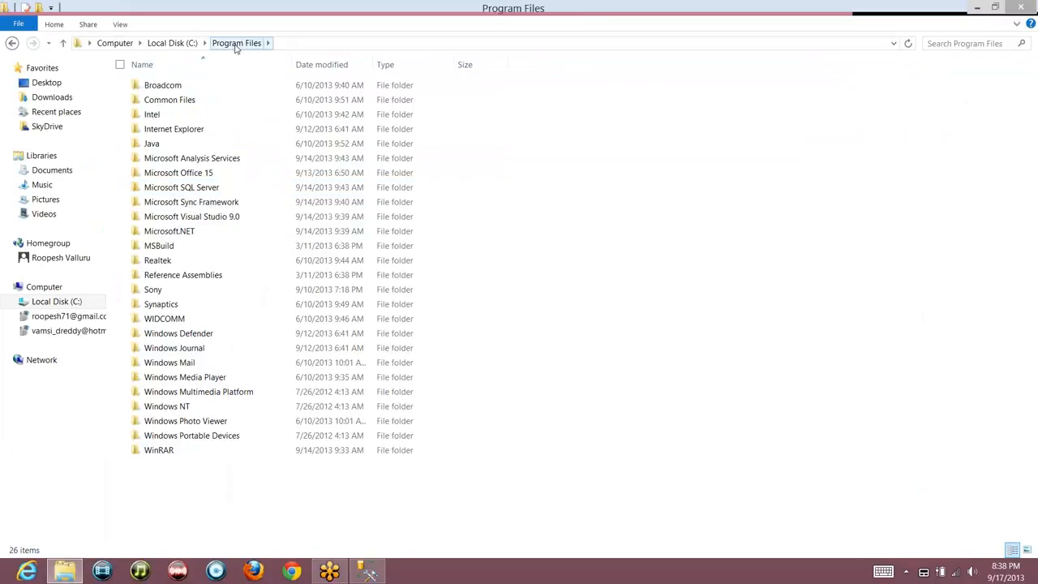
double_click(189, 191)
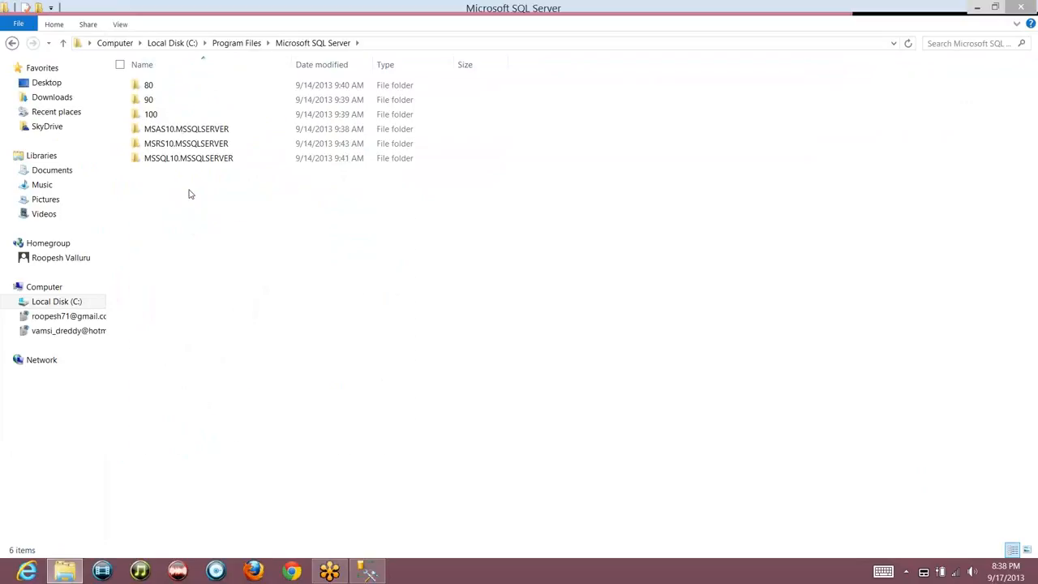
Drill into the 100\DTS folder, through Packages, and into Binn
click(163, 115)
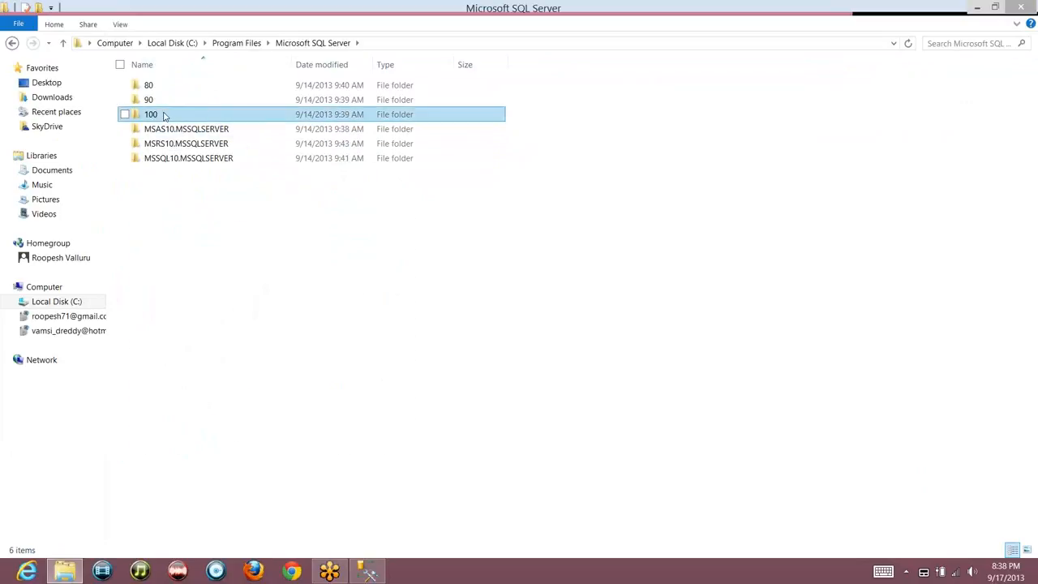
double_click(163, 116)
double_click(176, 100)
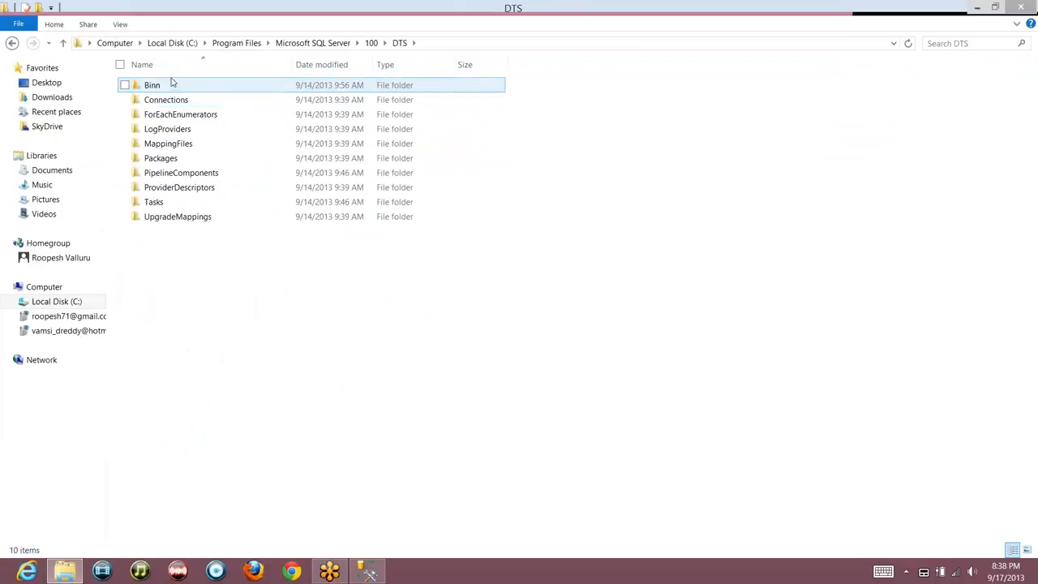
click(168, 165)
double_click(168, 161)
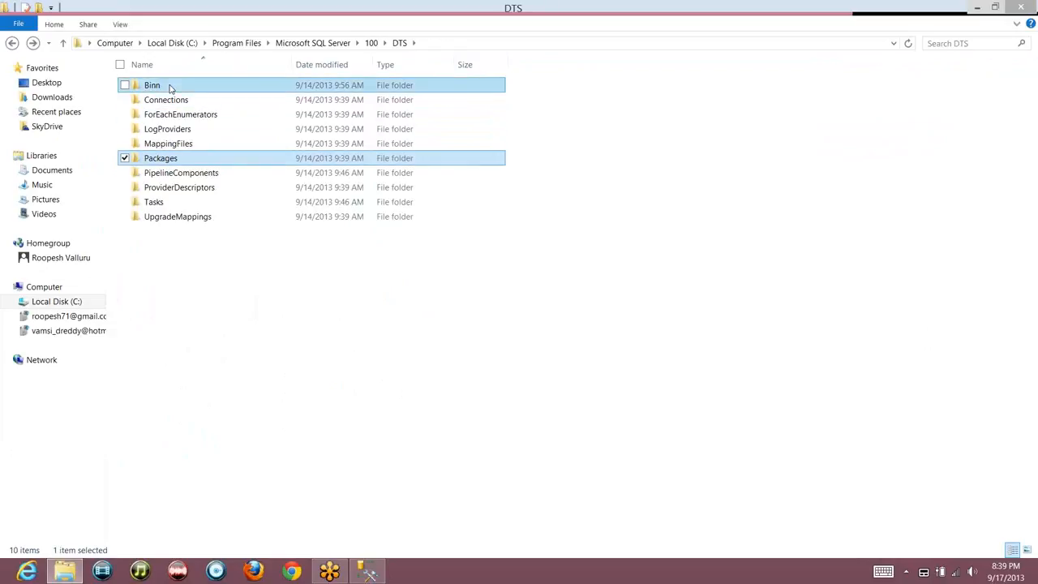
double_click(170, 86)
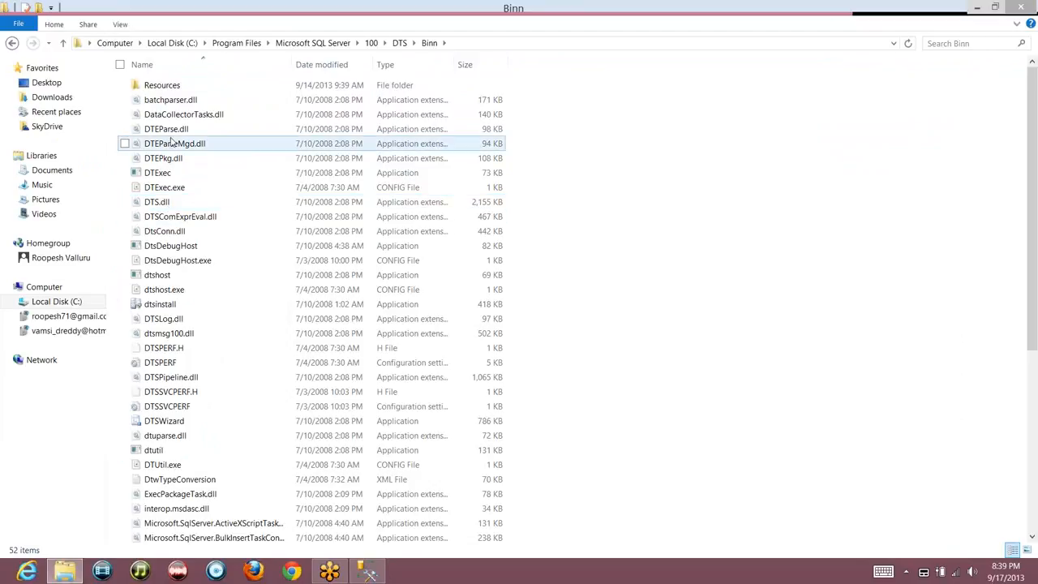
Step through the Binn files from interop.msdasc.dll down to SSISUpgrade and back up
key(i)
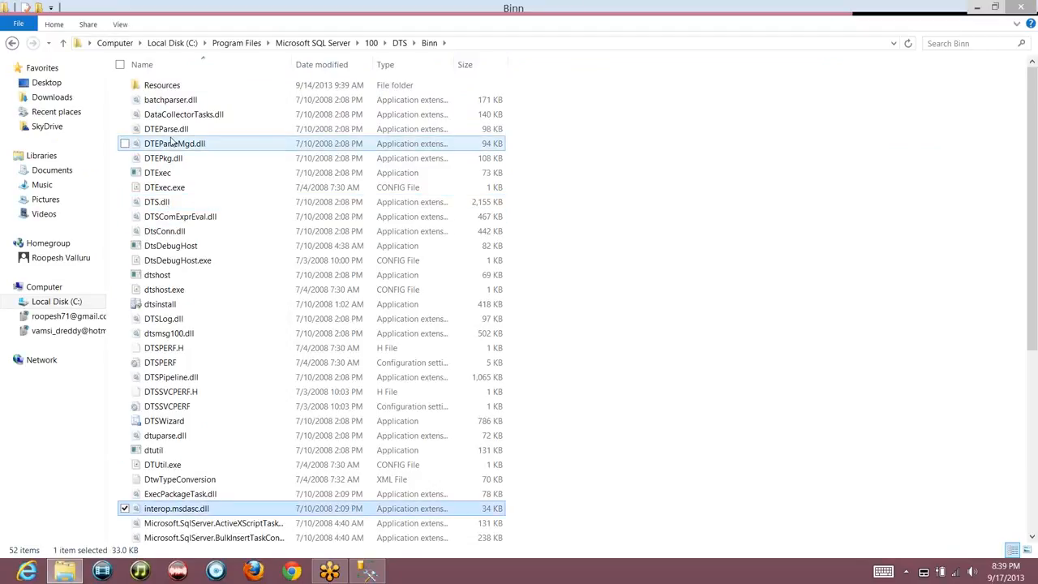
key(Down)
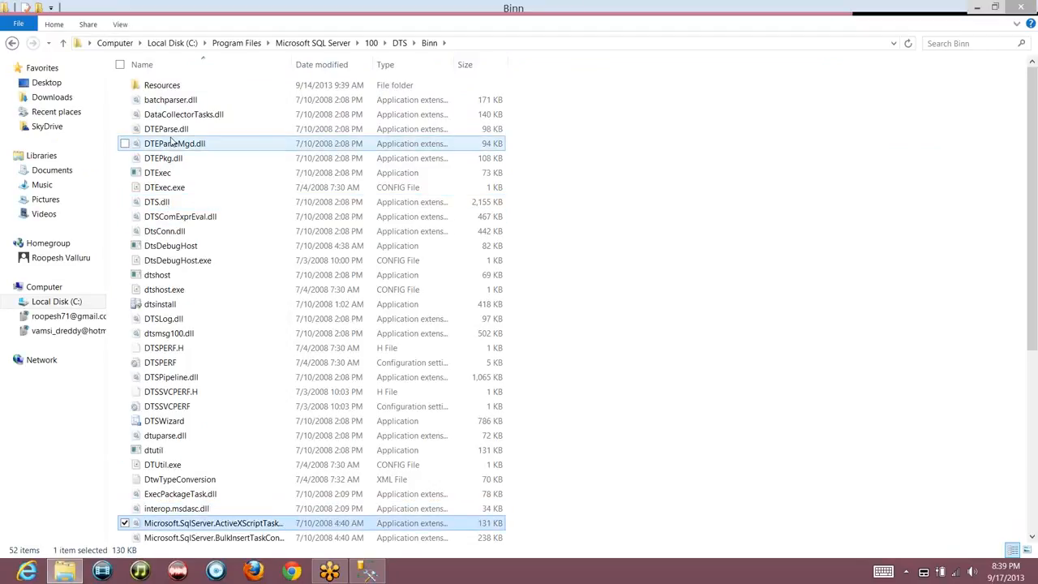
key(Down)
key(Down)
key(Down)
key(Down)
key(Down)
key(Down)
key(Down)
key(Down)
key(Down)
key(Down)
key(Down)
key(Down)
key(Down)
key(Down)
key(Down)
key(Down)
key(Down)
key(Down)
key(Down)
key(Down)
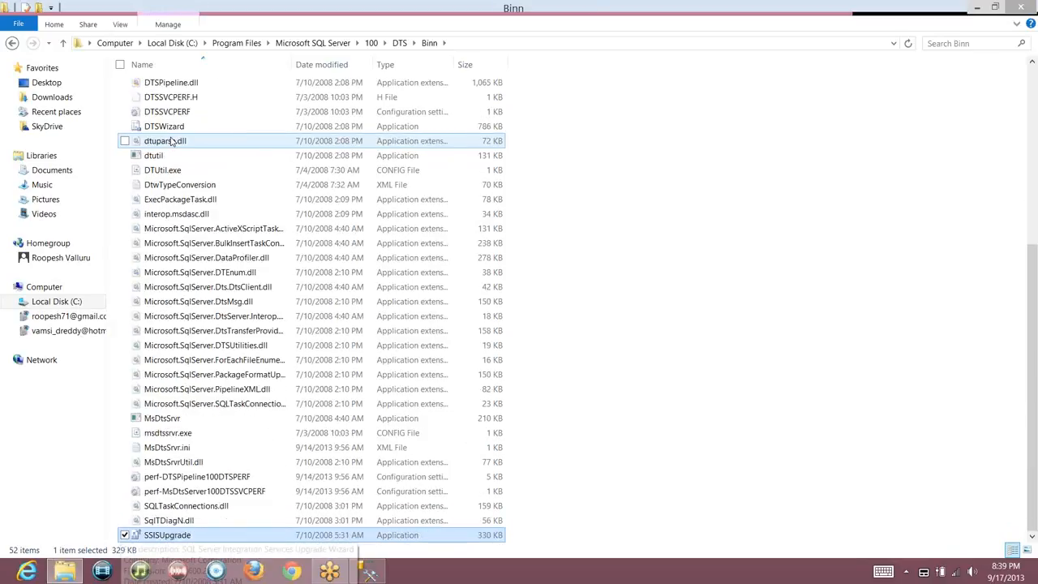
key(Up)
key(Up)
key(Up)
key(Up)
key(Up)
key(Up)
key(Up)
key(Up)
key(Up)
key(Up)
key(Up)
key(Up)
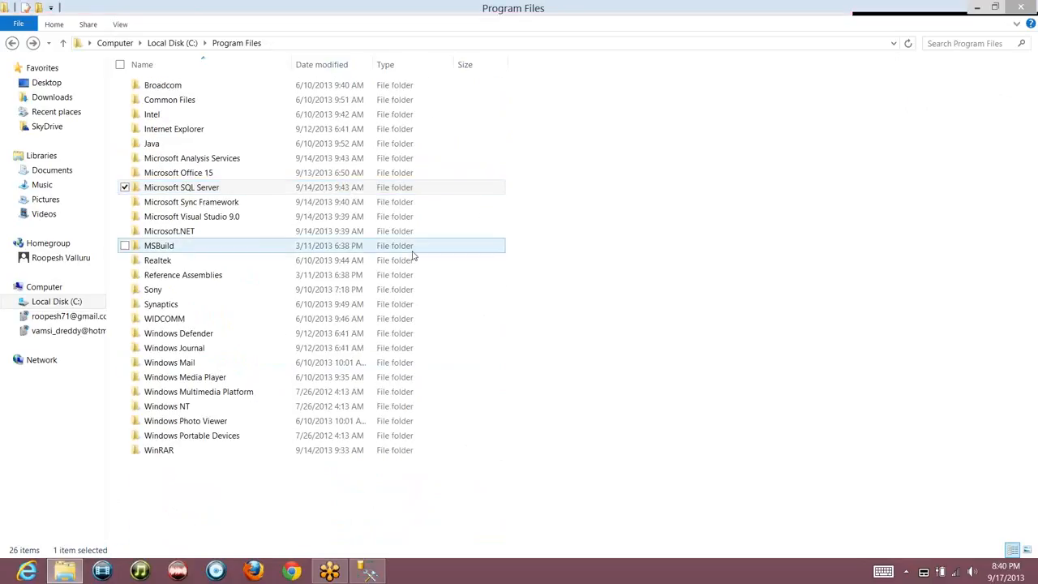
Reopen the Microsoft SQL Server folder, then bring up the Windows Start screen
double_click(188, 191)
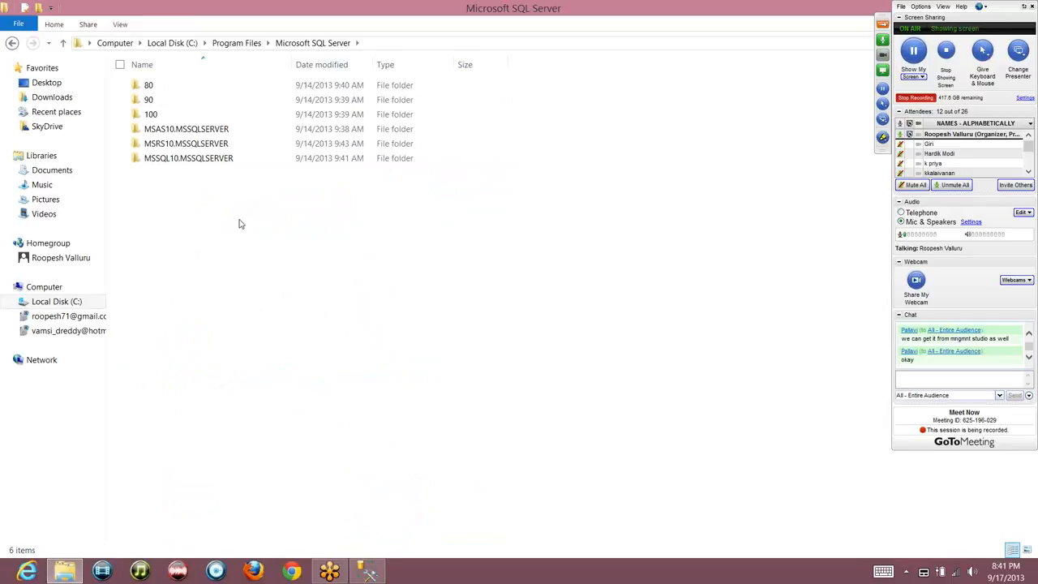
key(super)
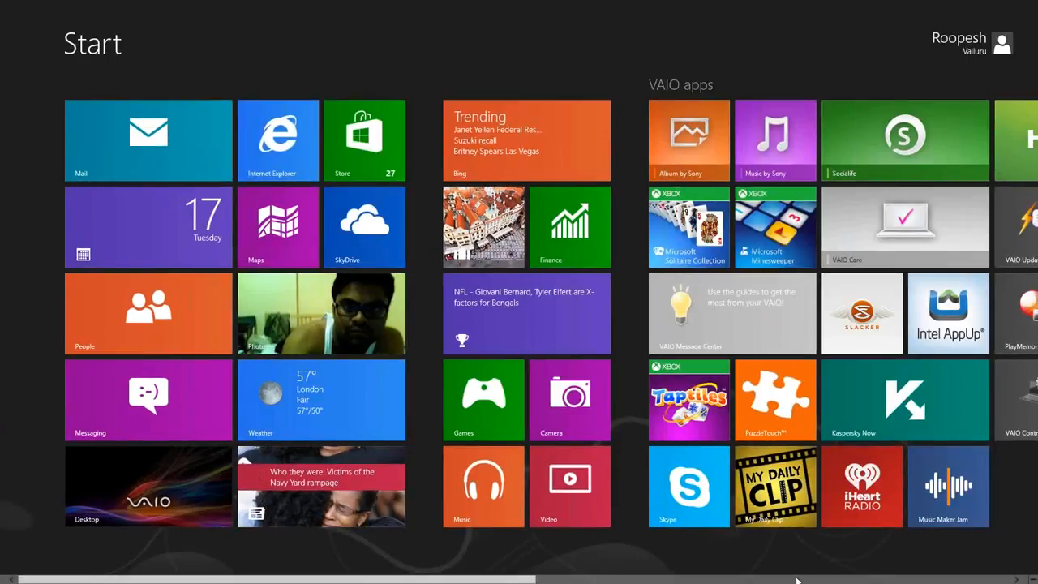
Scroll the Start screen toward the app tiles, then return to the desktop File Explorer windows
click(799, 580)
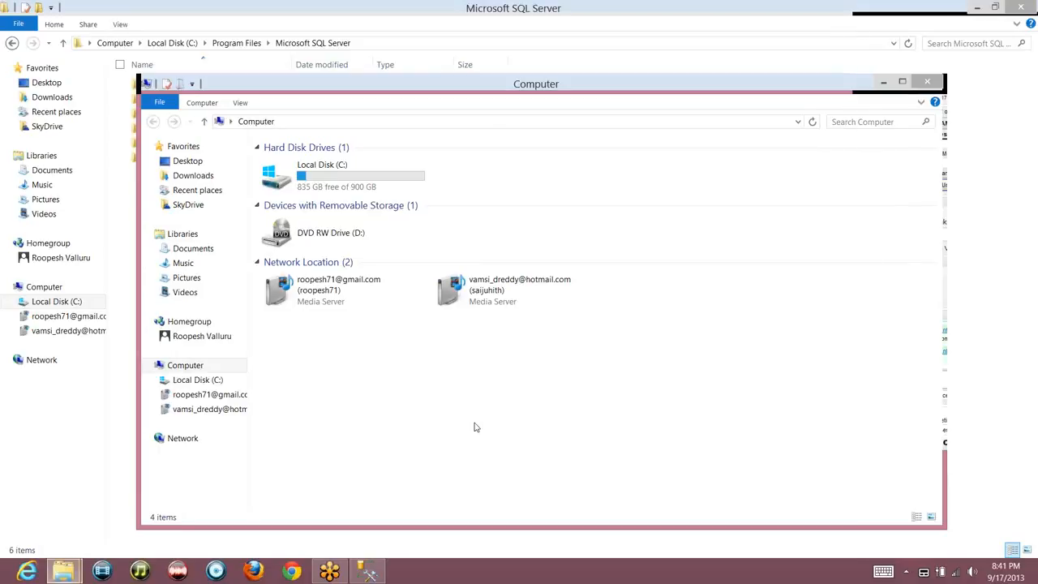
key(alt+Up)
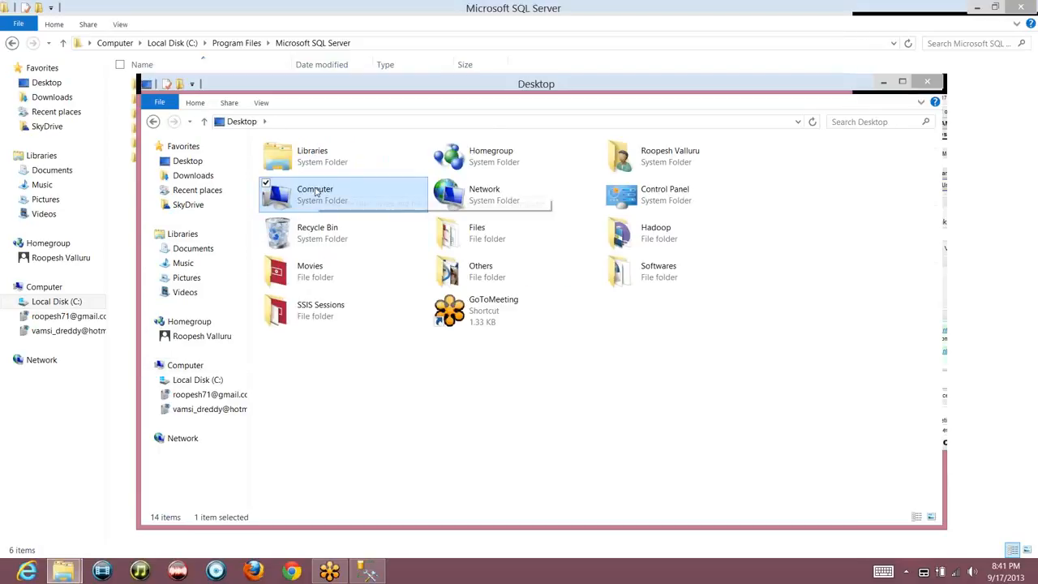
Confirm the 64-bit system type in Computer properties, then scroll the Start screen to the app tiles
right_click(317, 192)
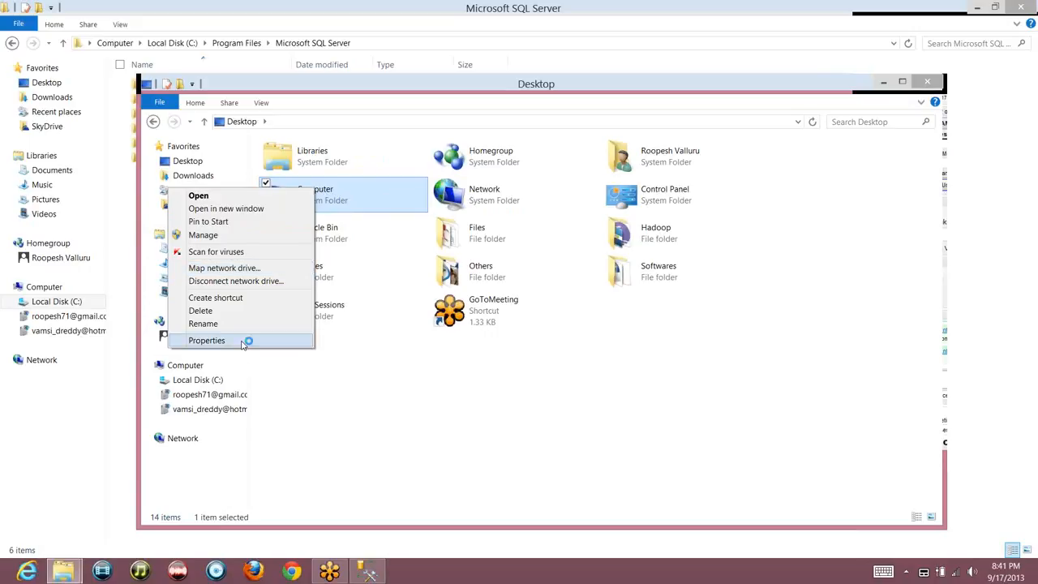
click(247, 340)
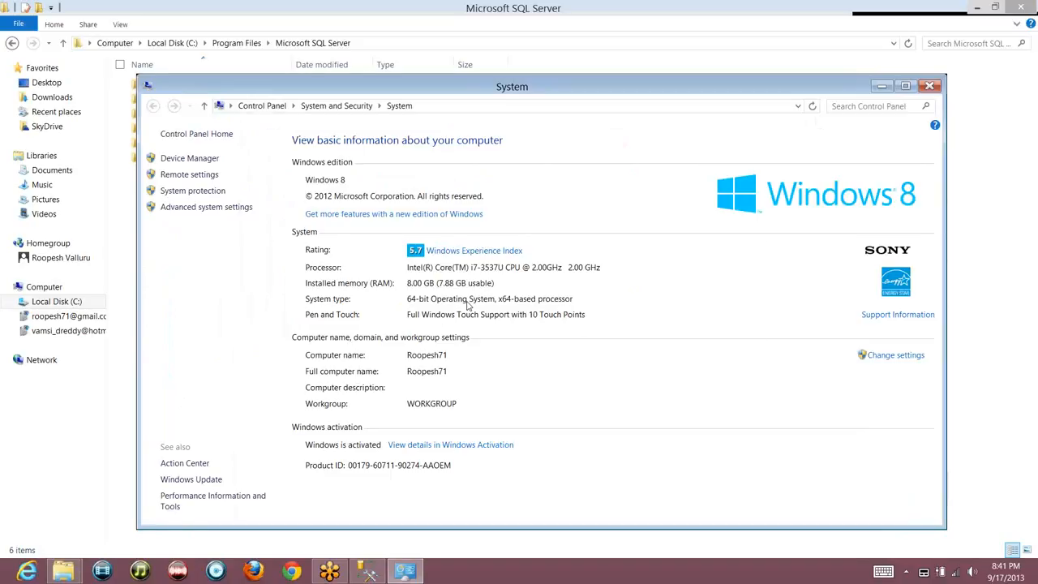
key(alt+Tab)
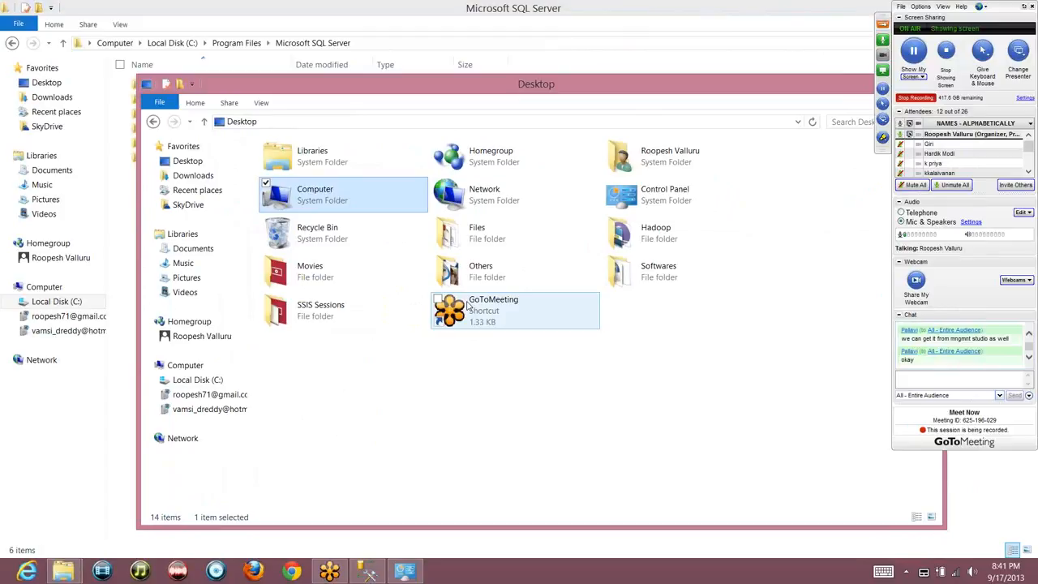
key(super)
scroll(467, 306, down, 2)
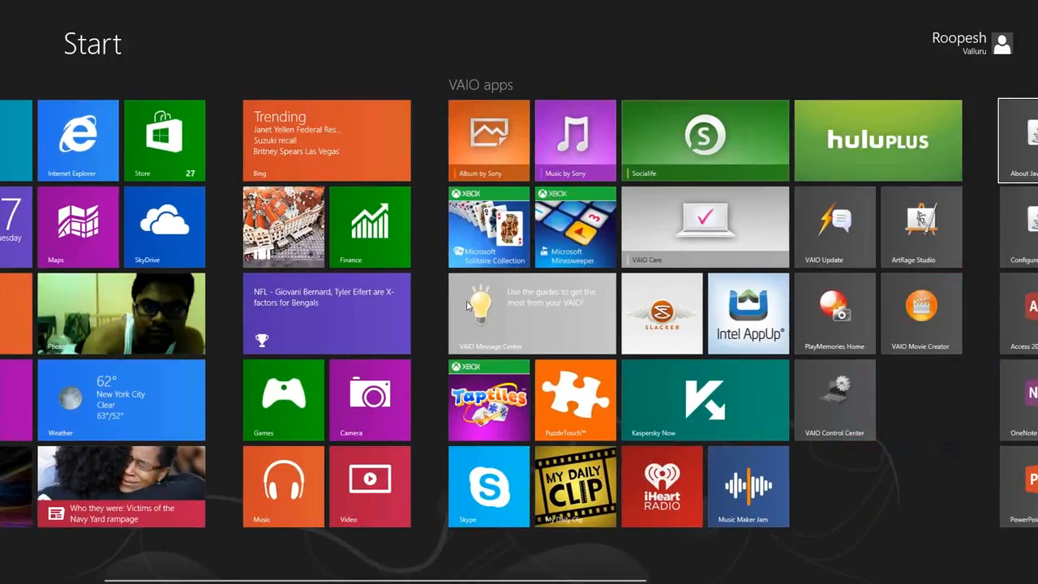
scroll(467, 306, down, 5)
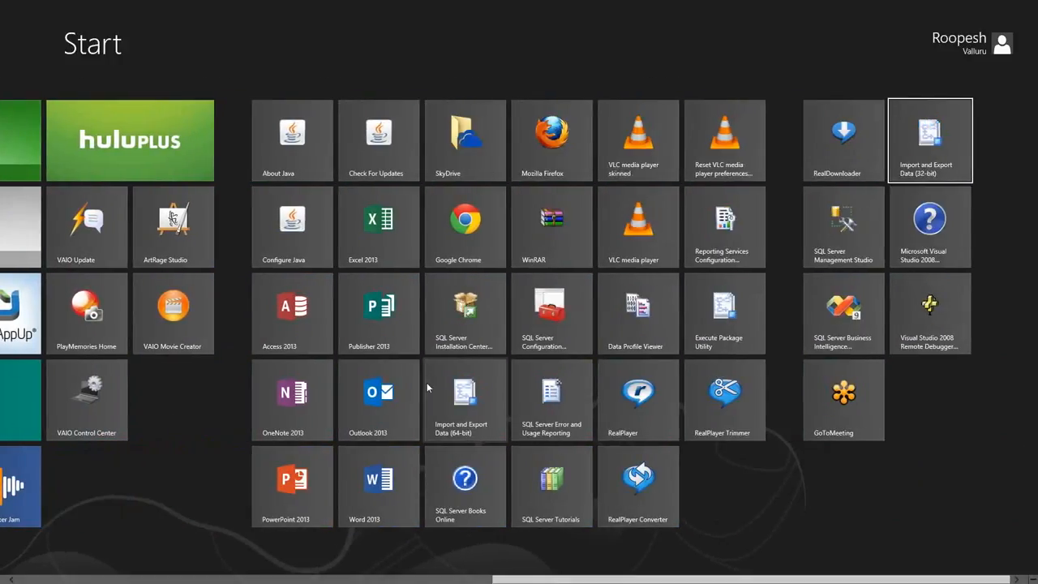
Launch the 64-bit Import and Export Data wizard, centre its window, and advance to Choose a Data Source
click(472, 420)
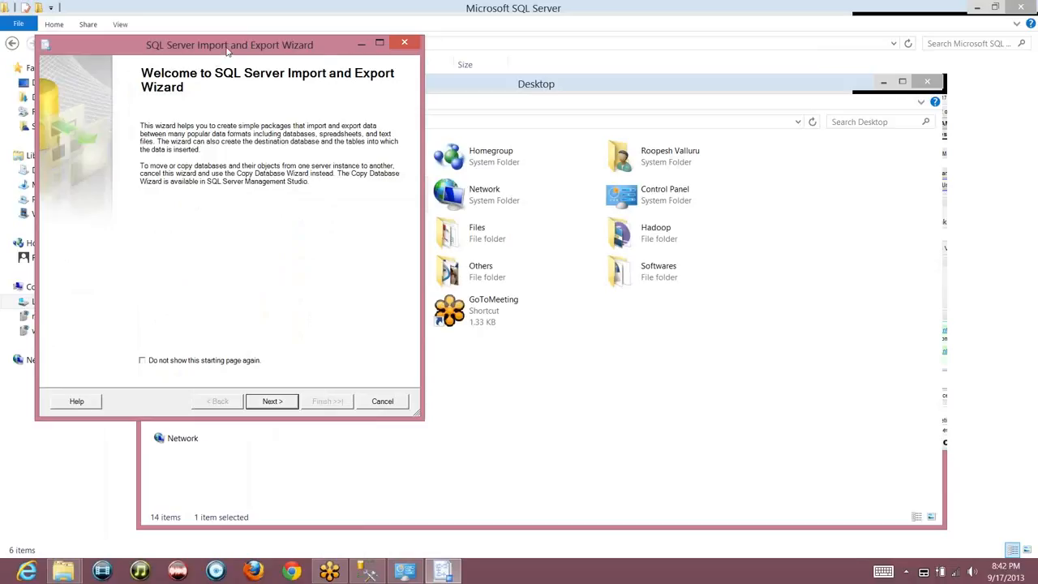
drag(323, 54, 555, 73)
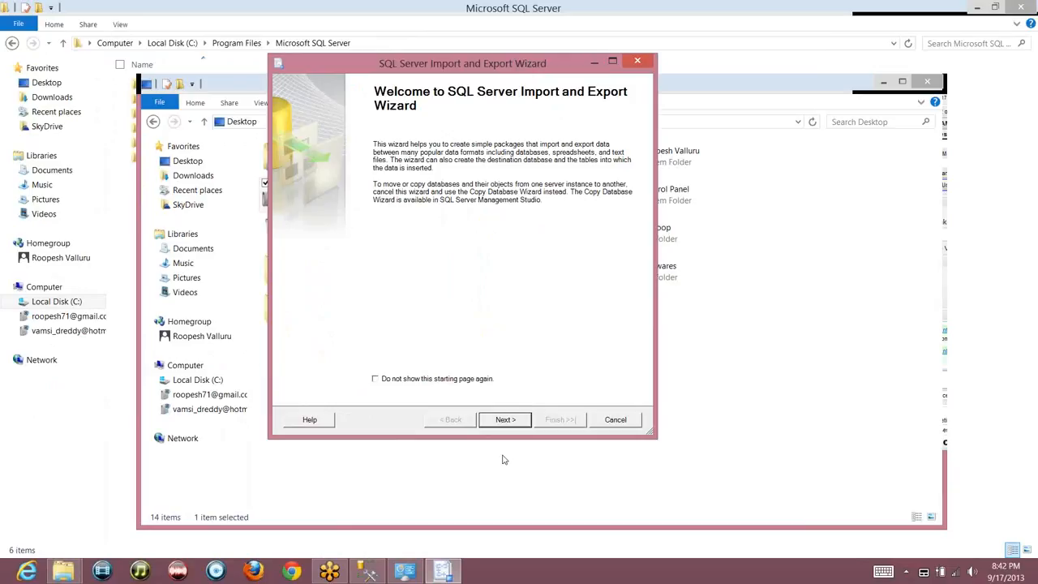
click(504, 420)
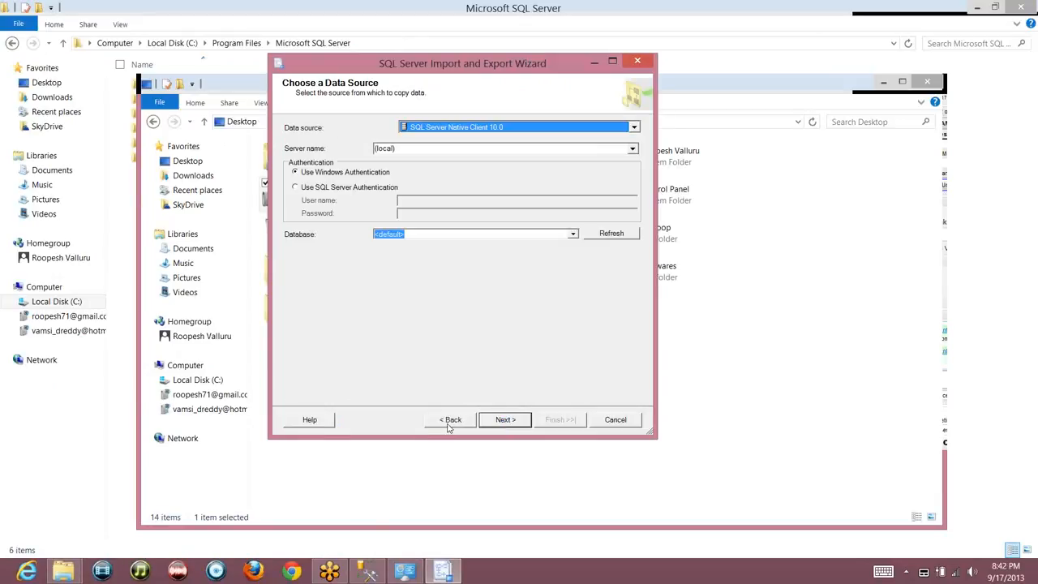
click(451, 422)
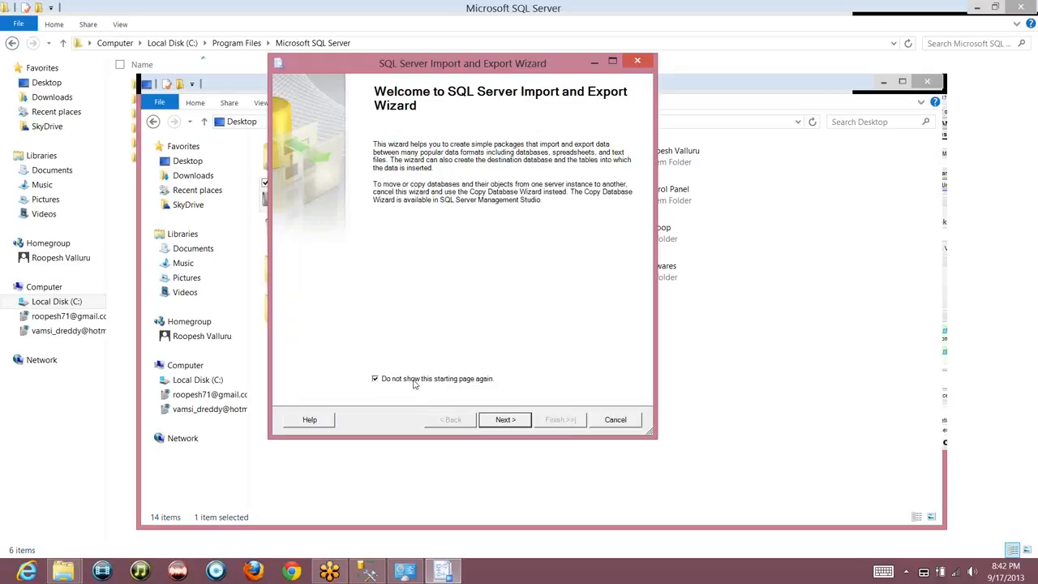
click(492, 420)
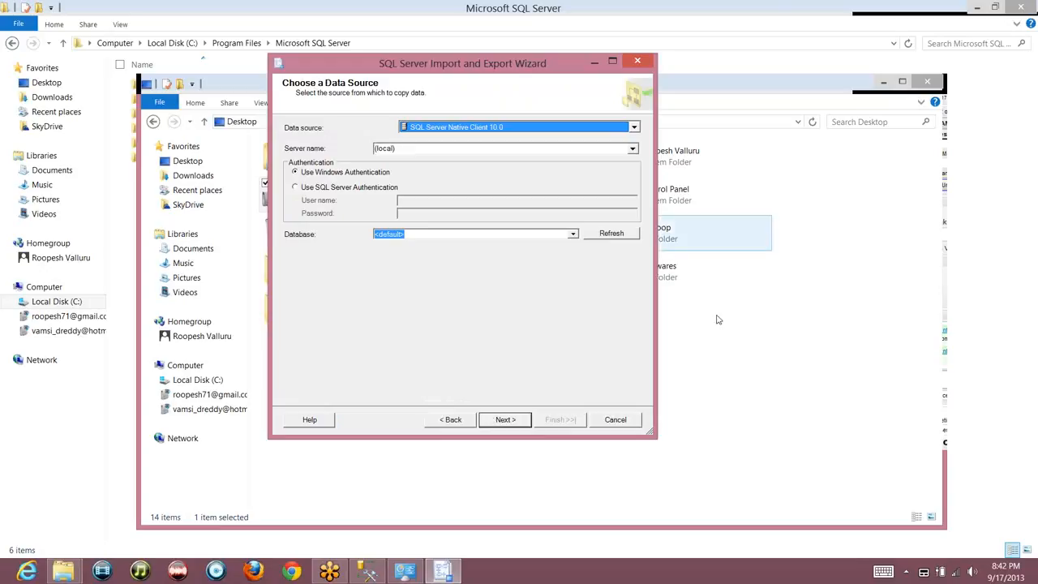
Expand the Data source dropdown to list the available providers
click(918, 103)
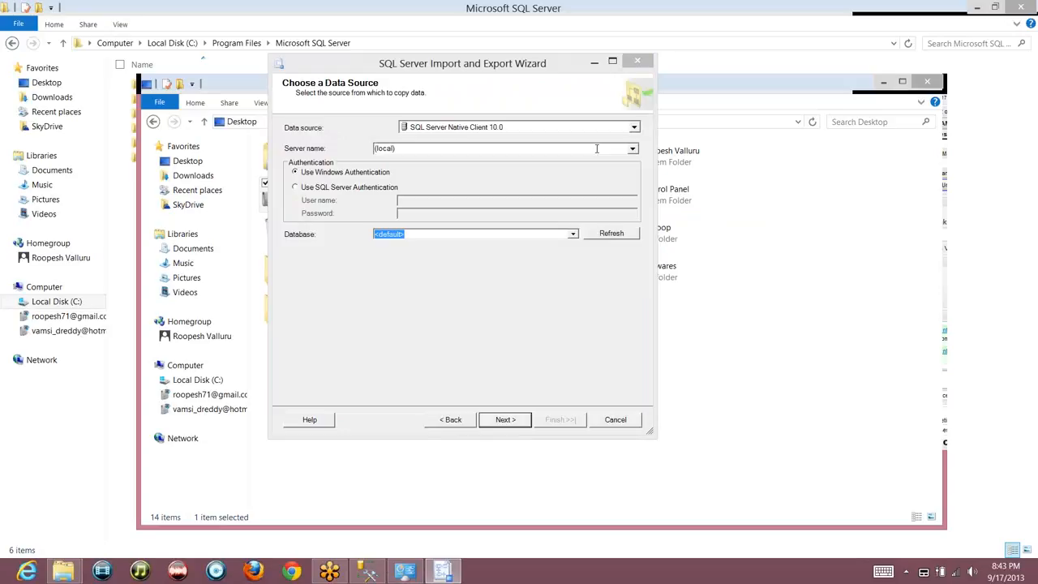
click(634, 127)
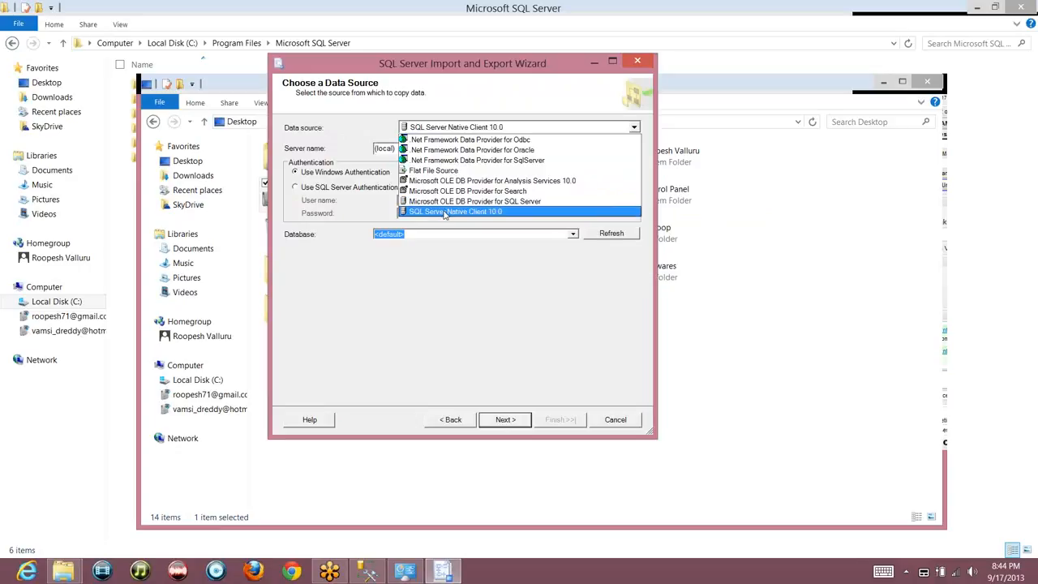
Try Microsoft OLE DB Provider for SQL Server, then return to SQL Server Native Client 10.0
click(460, 213)
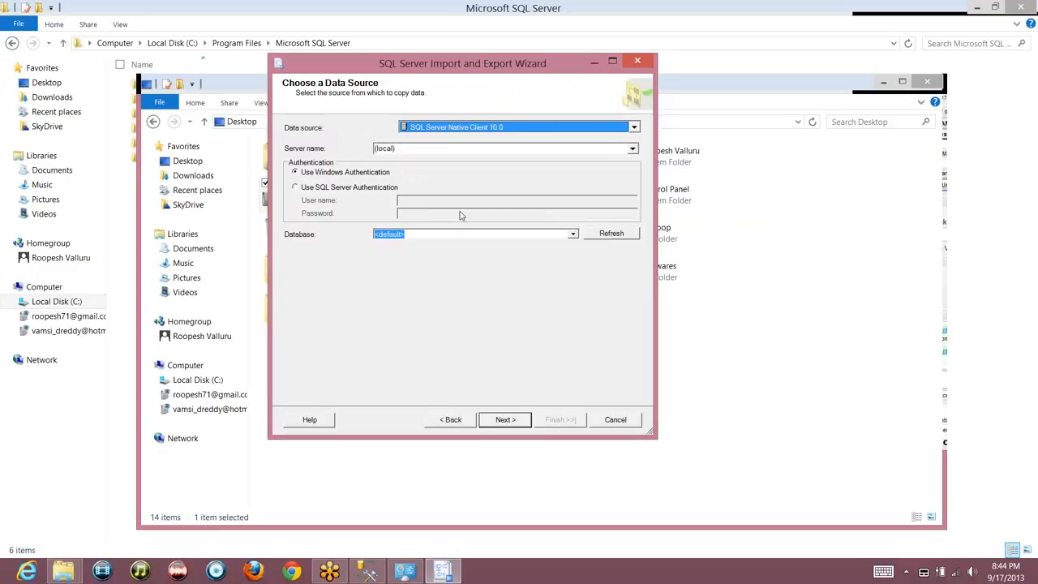
click(492, 128)
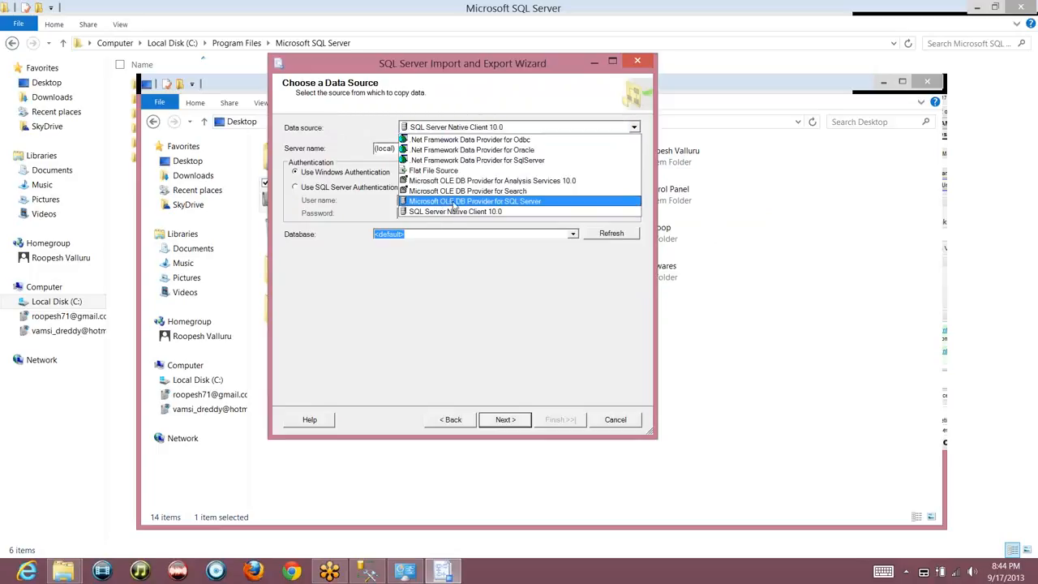
click(453, 203)
click(540, 129)
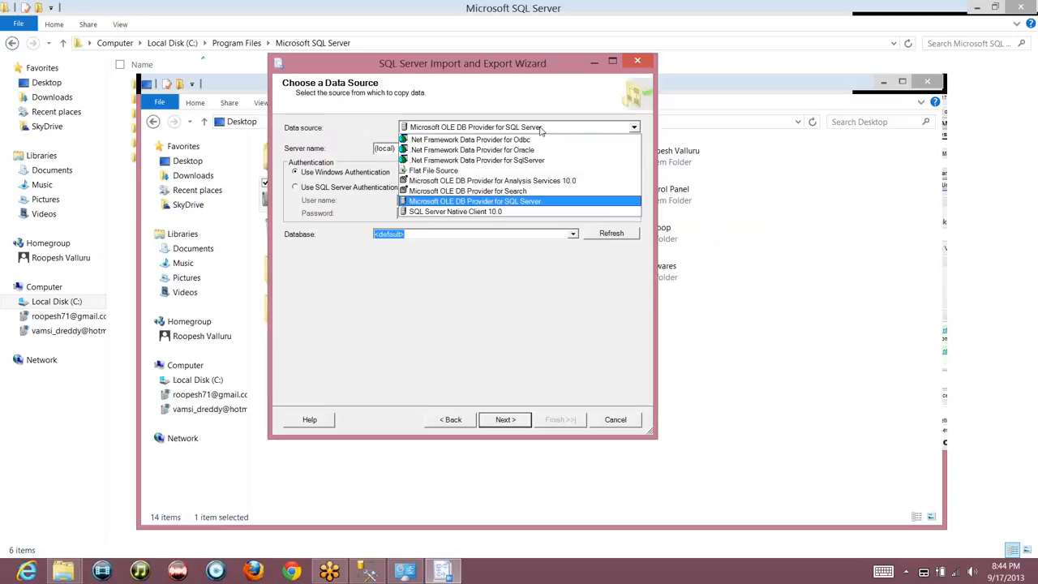
click(502, 212)
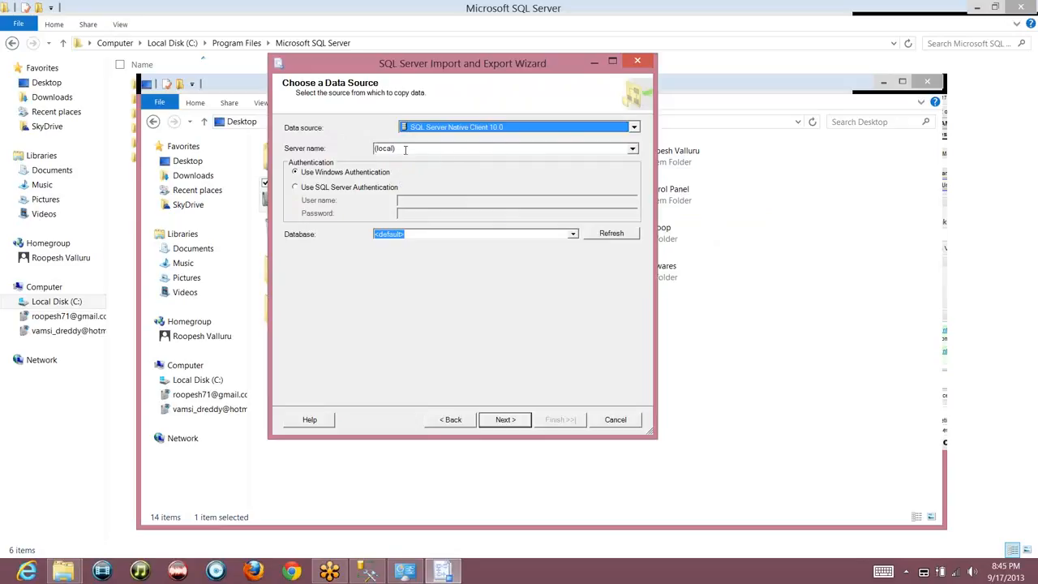
Replace (local) with the machine's server name and choose SQL Server Authentication
click(405, 149)
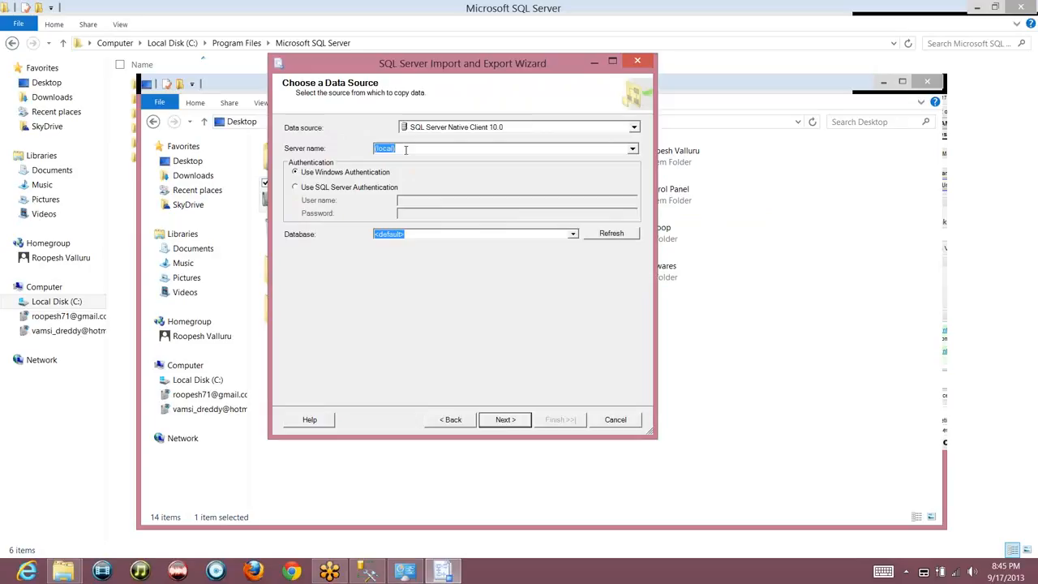
text(roopesh71)
click(343, 187)
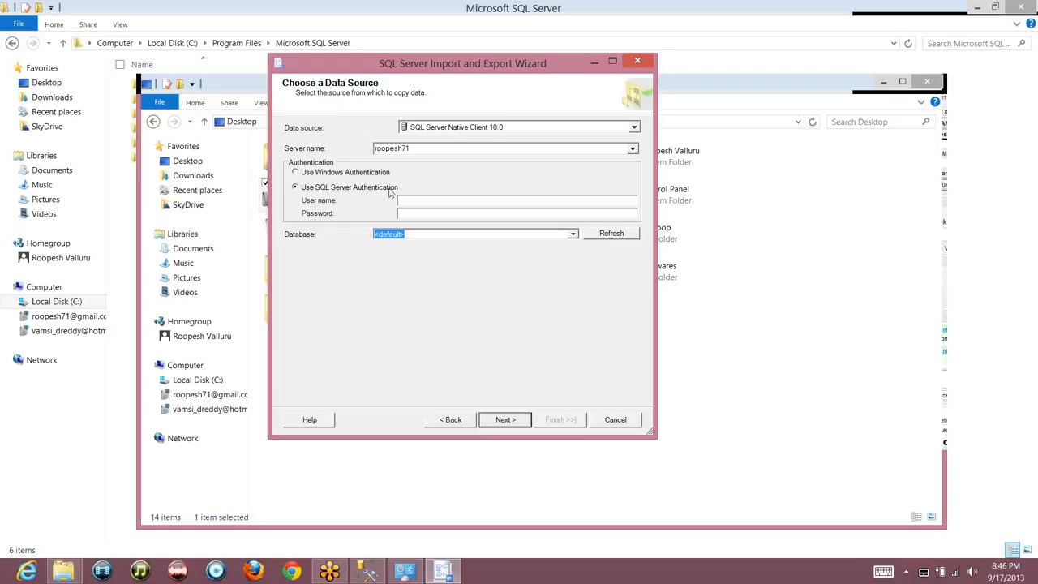
Enter the SQL Server login name and password, then refresh the Database list, which fails to log in
click(415, 199)
text(sa)
text(******)
click(572, 234)
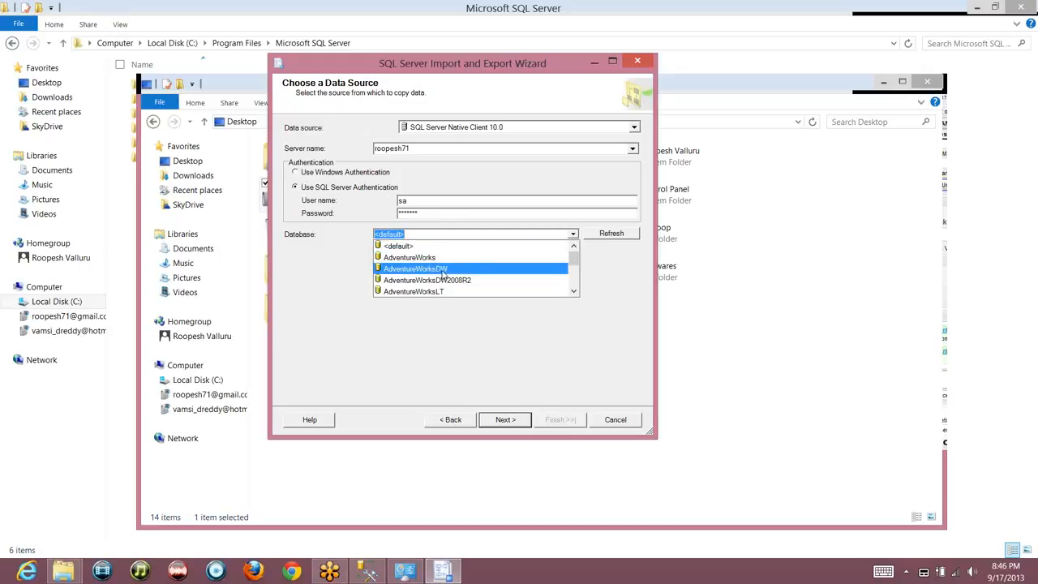
click(443, 214)
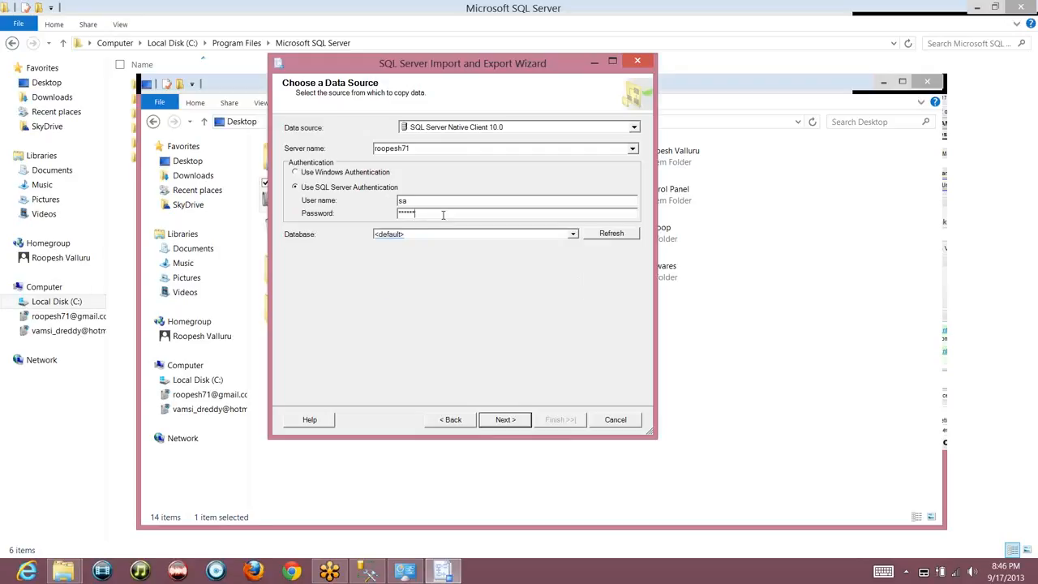
click(574, 235)
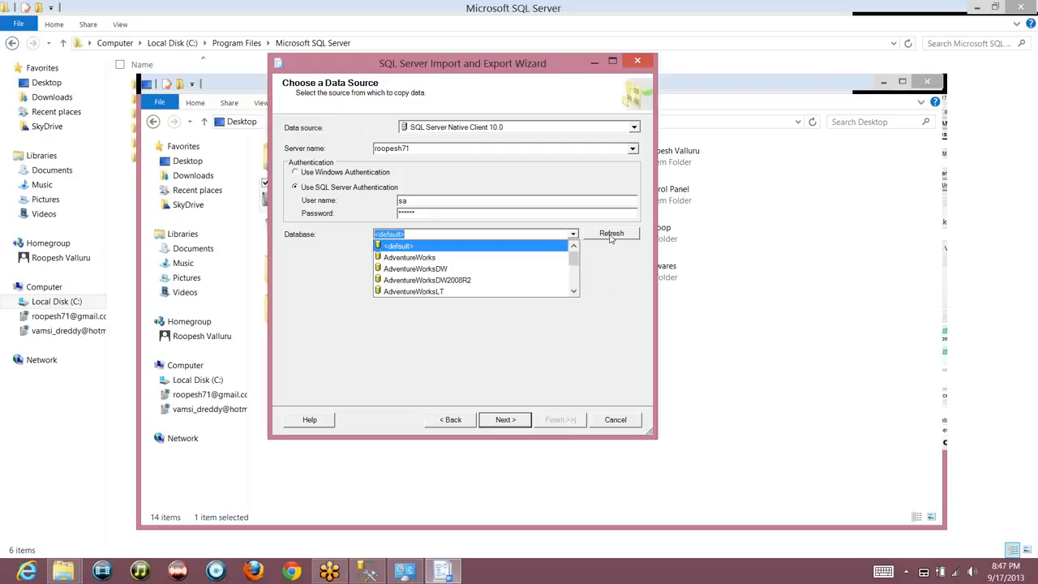
click(611, 236)
click(611, 234)
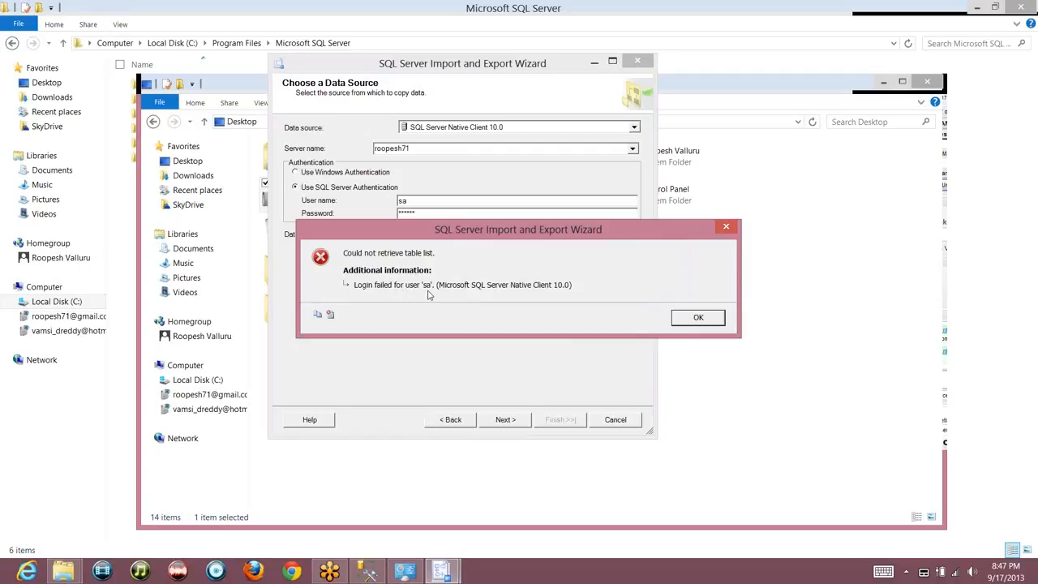
Dismiss the login error, re-enter the password and pick AdventureWorksDW as the source database
click(696, 320)
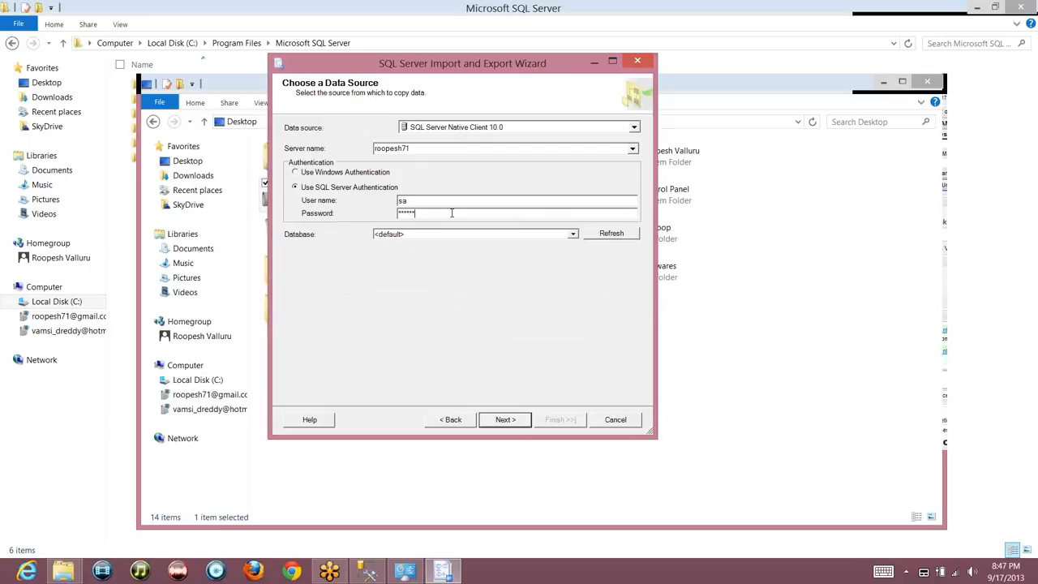
click(452, 213)
click(575, 235)
click(575, 235)
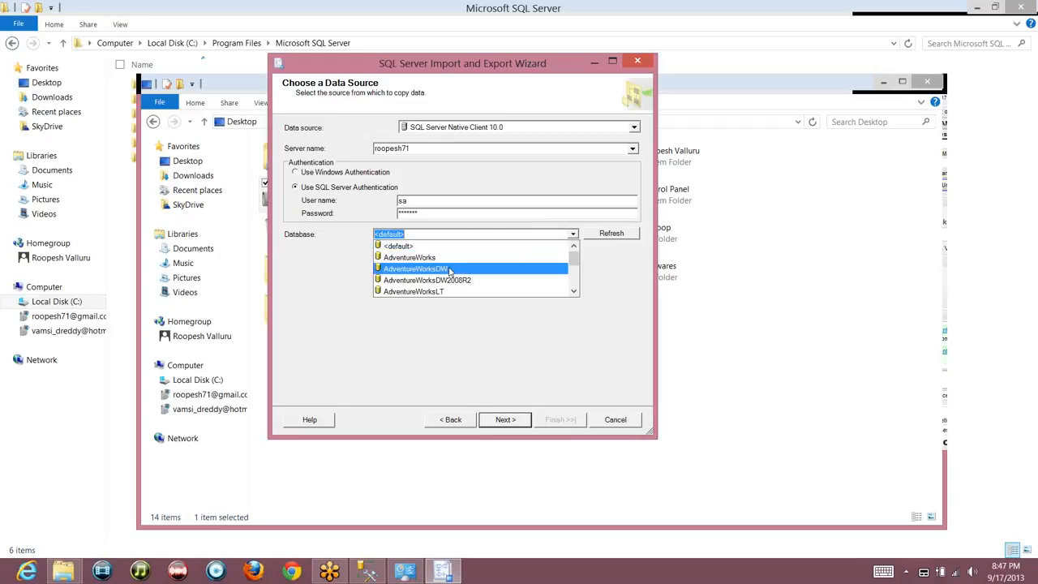
click(437, 270)
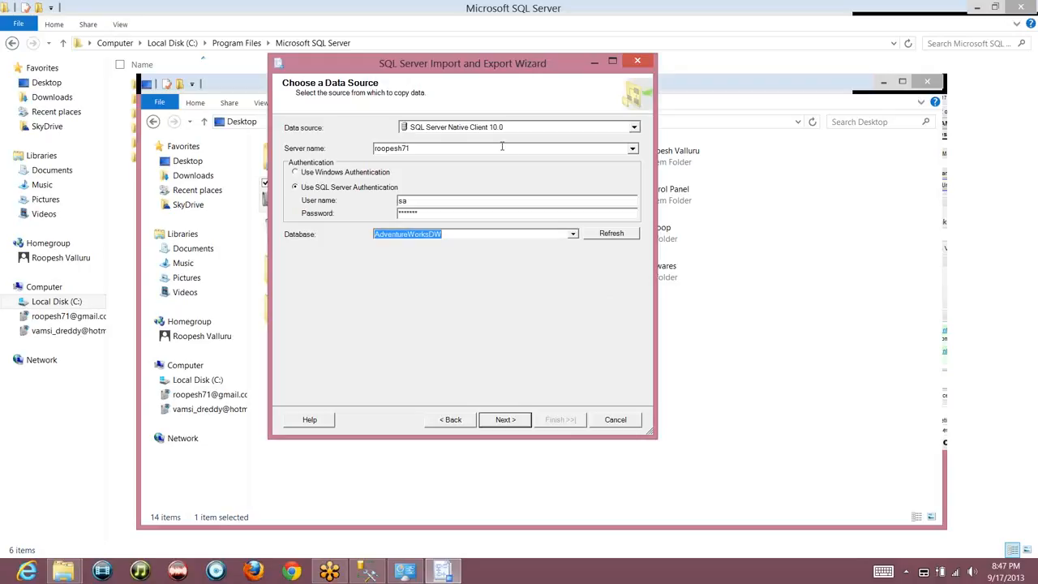
click(523, 130)
click(523, 130)
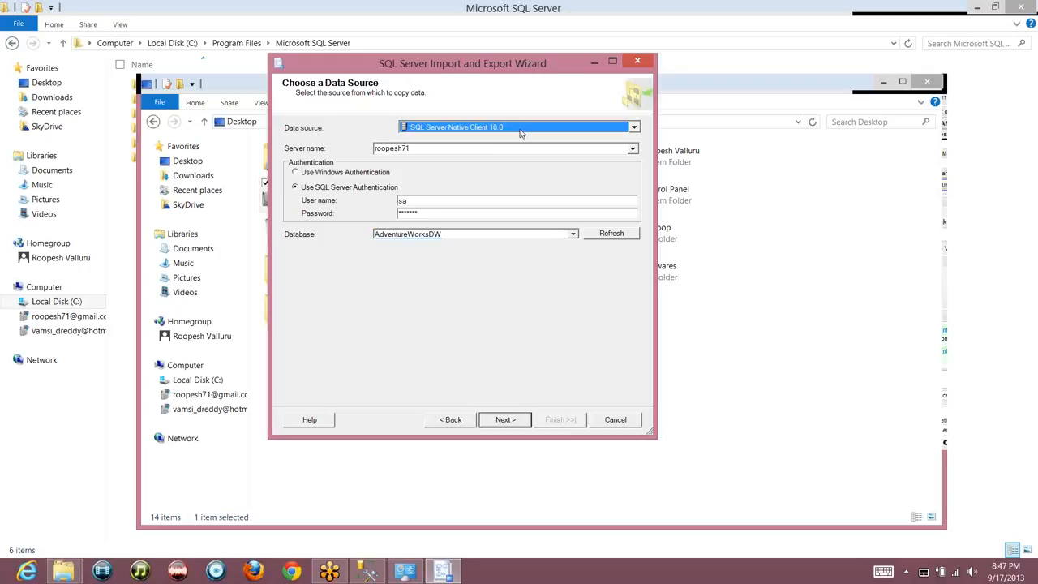
click(422, 148)
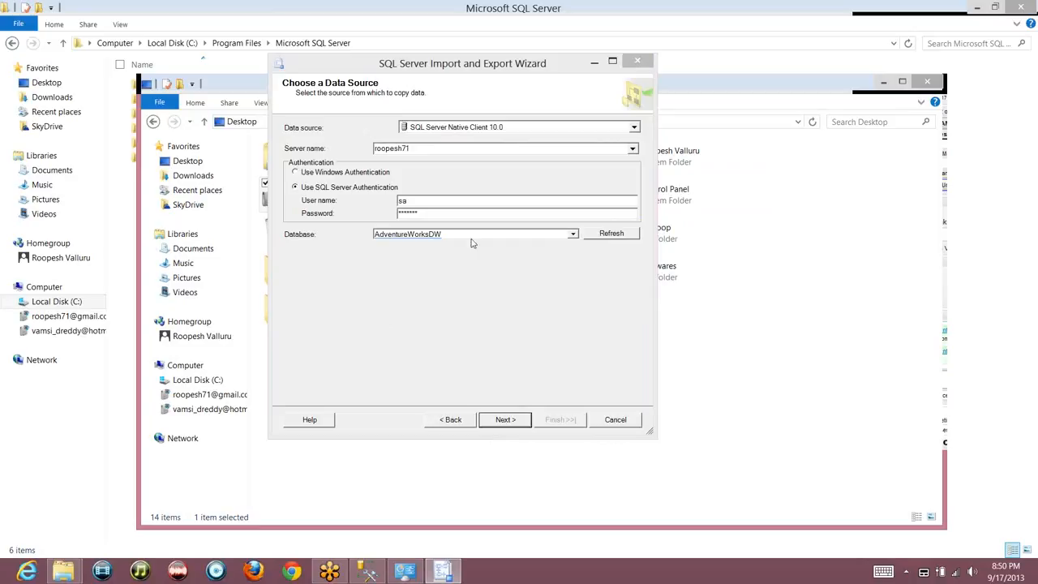
Advance to Choose a Destination and select Flat File Destination as the destination type
click(507, 421)
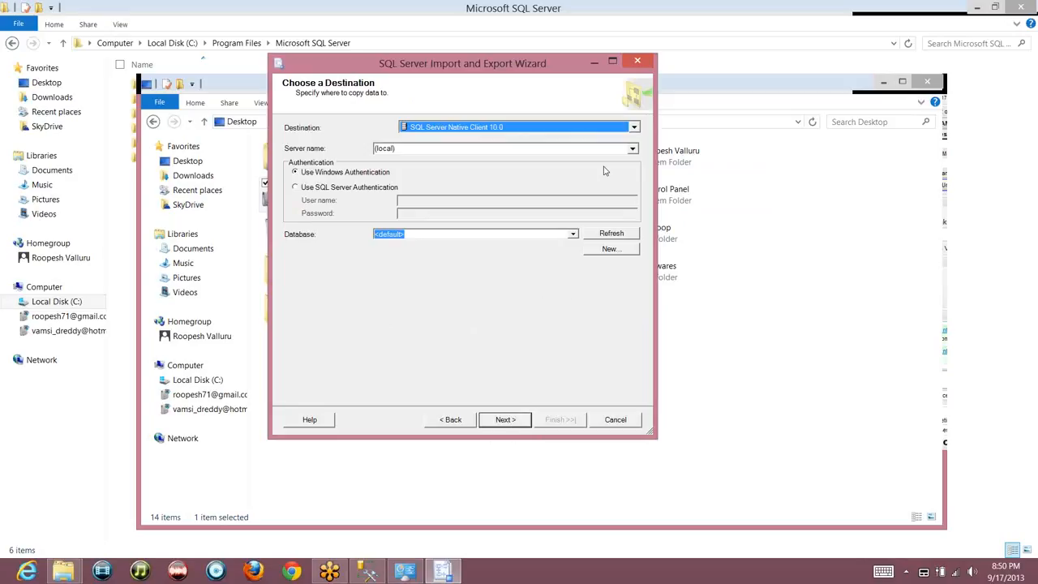
click(633, 128)
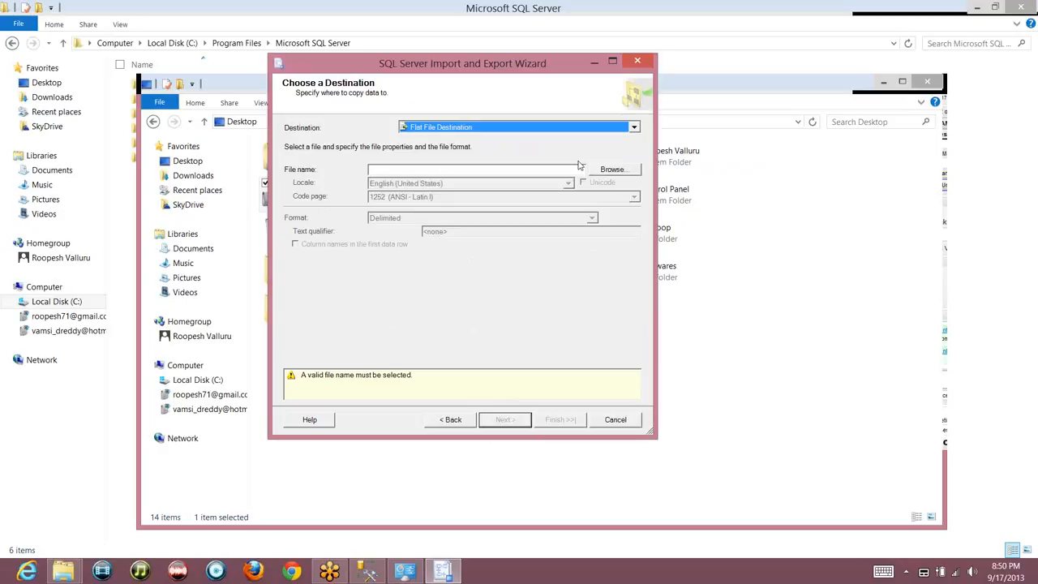
Browse to the Desktop and set the destination file name to Sales_Data
click(605, 174)
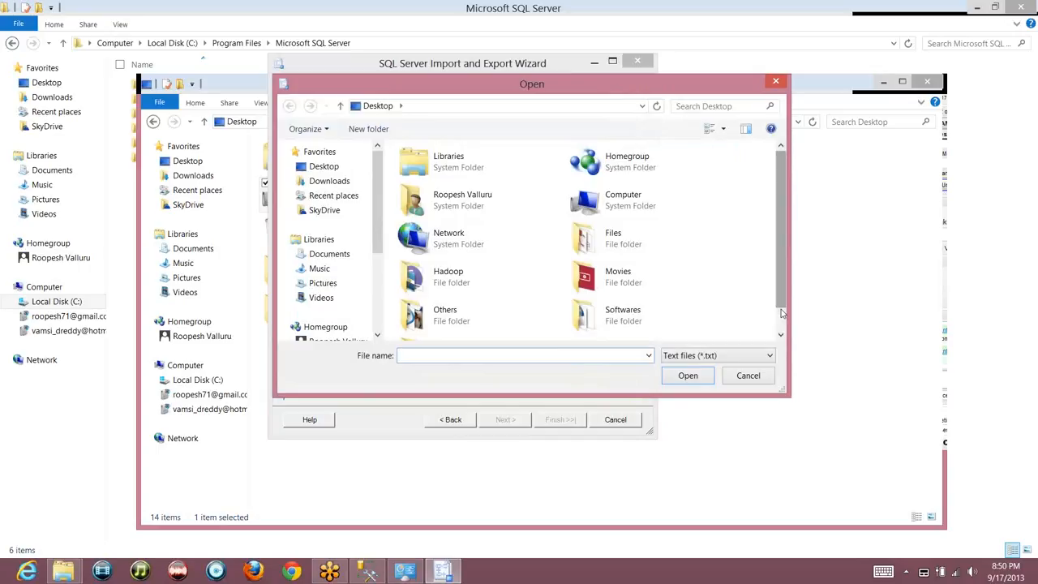
scroll(781, 321, down, 1)
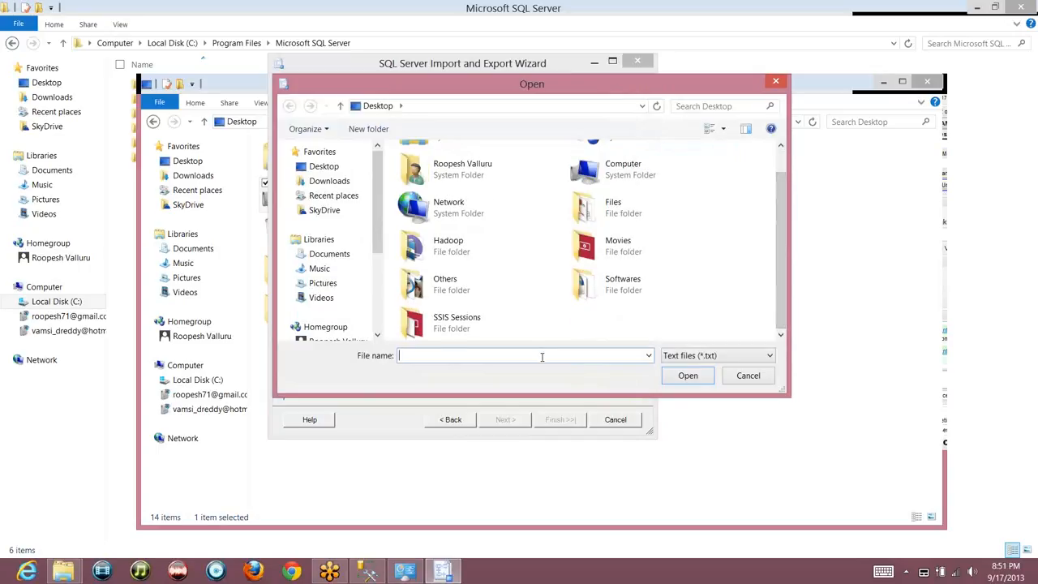
text(Sales_Data)
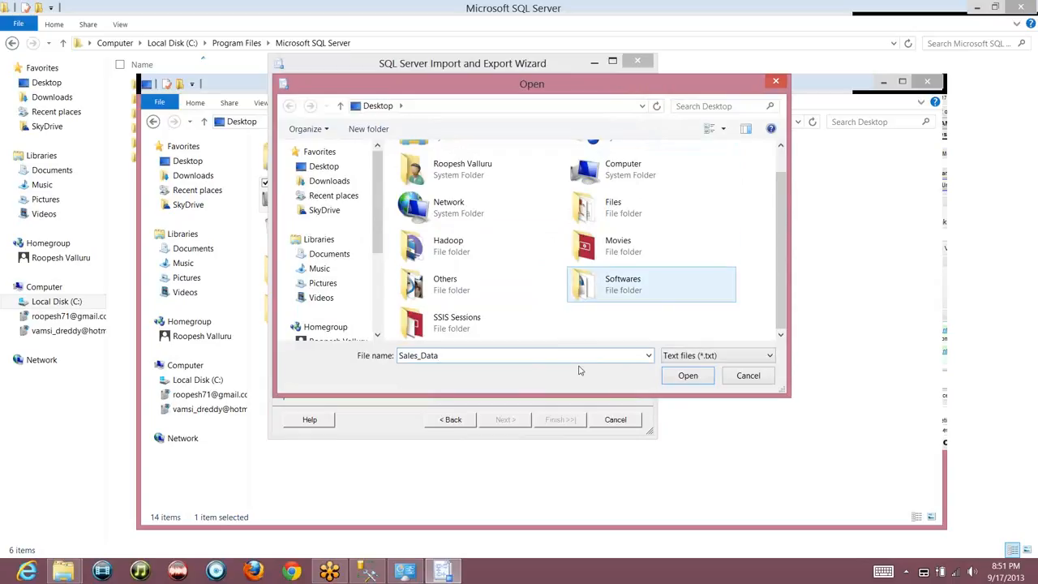
click(685, 378)
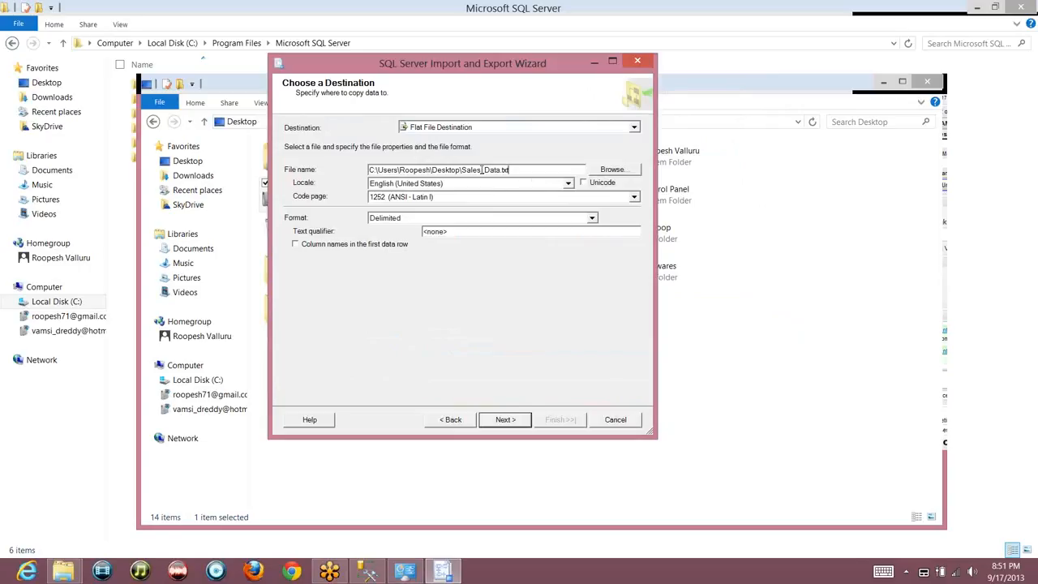
Keep English (United States) locale and 1252 (ANSI - Latin I) code page, with Unicode unchecked
click(568, 184)
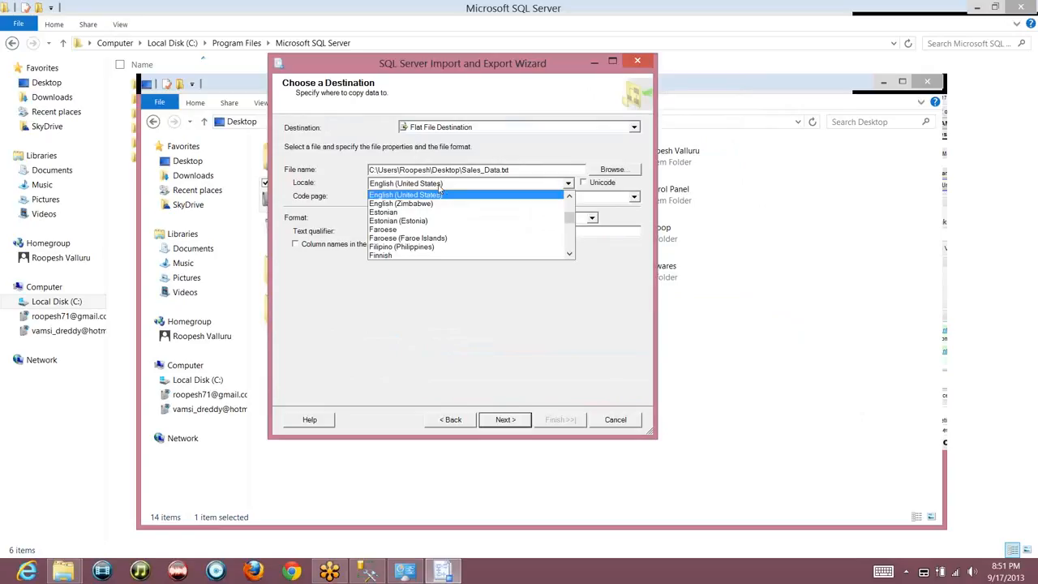
click(439, 186)
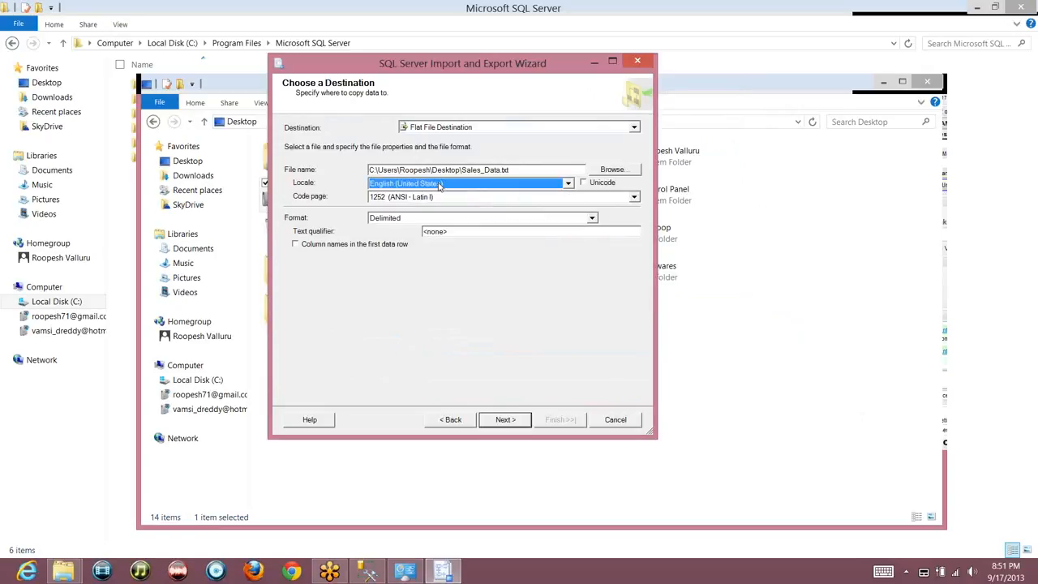
click(587, 185)
click(584, 184)
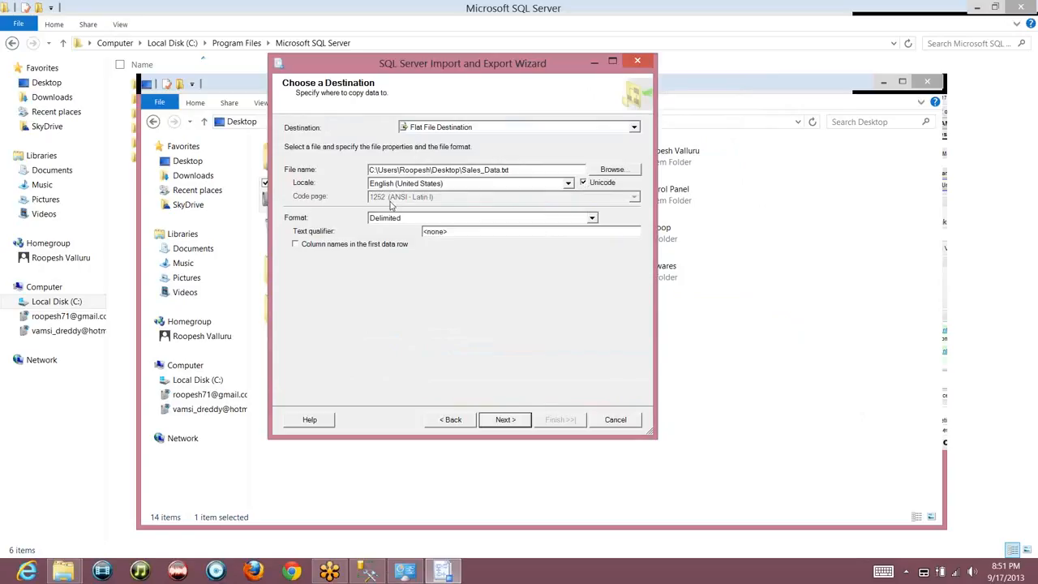
click(584, 183)
click(599, 198)
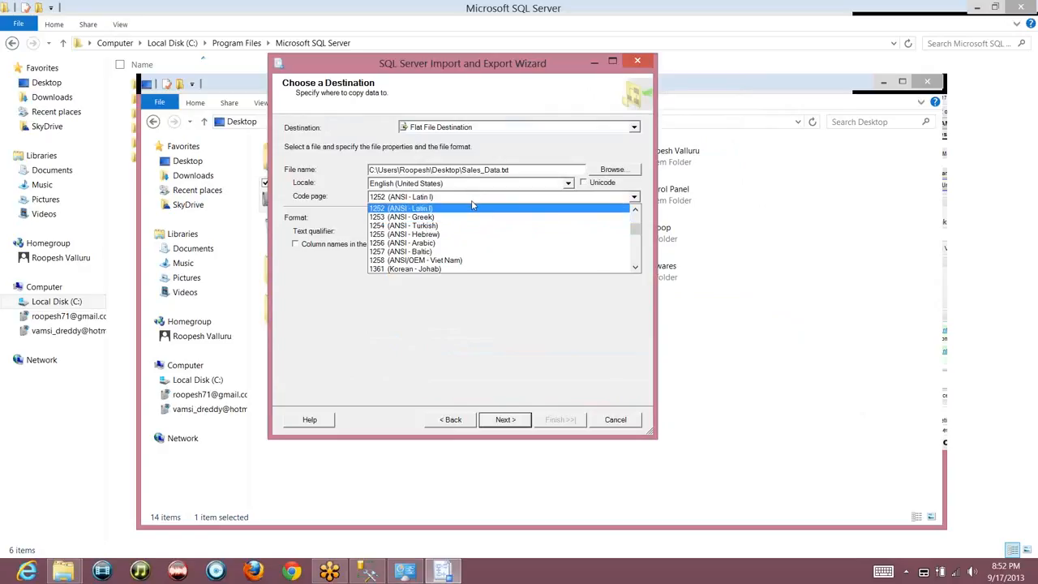
click(548, 305)
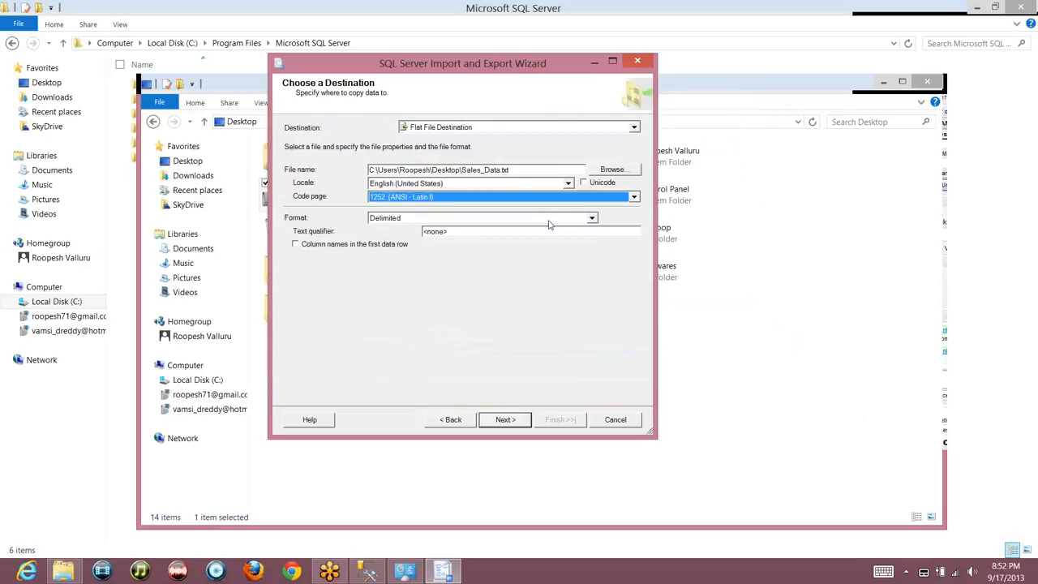
Toggle Unicode on and off again and reopen the code page list
click(583, 184)
click(583, 185)
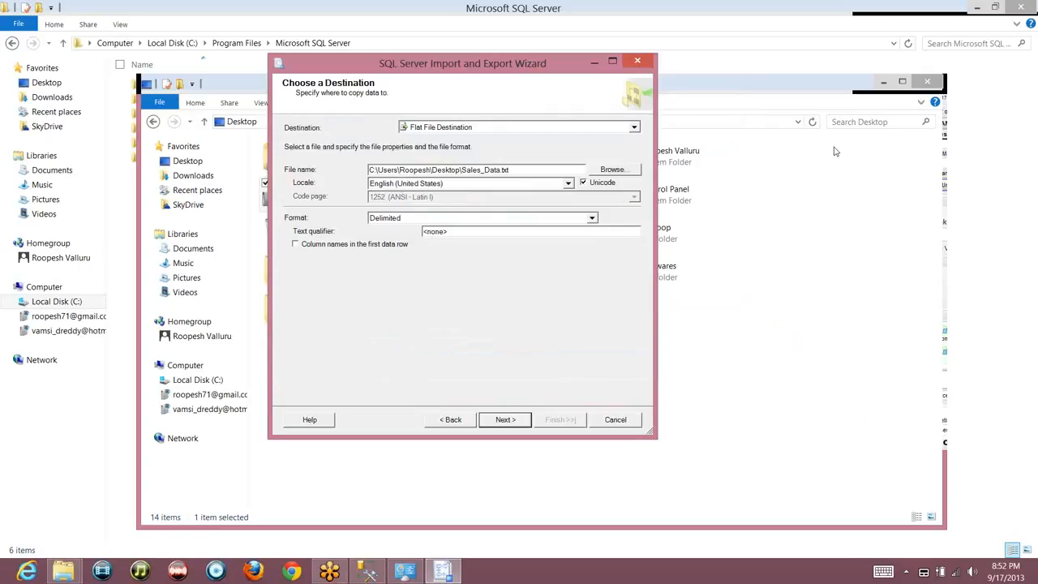
click(602, 186)
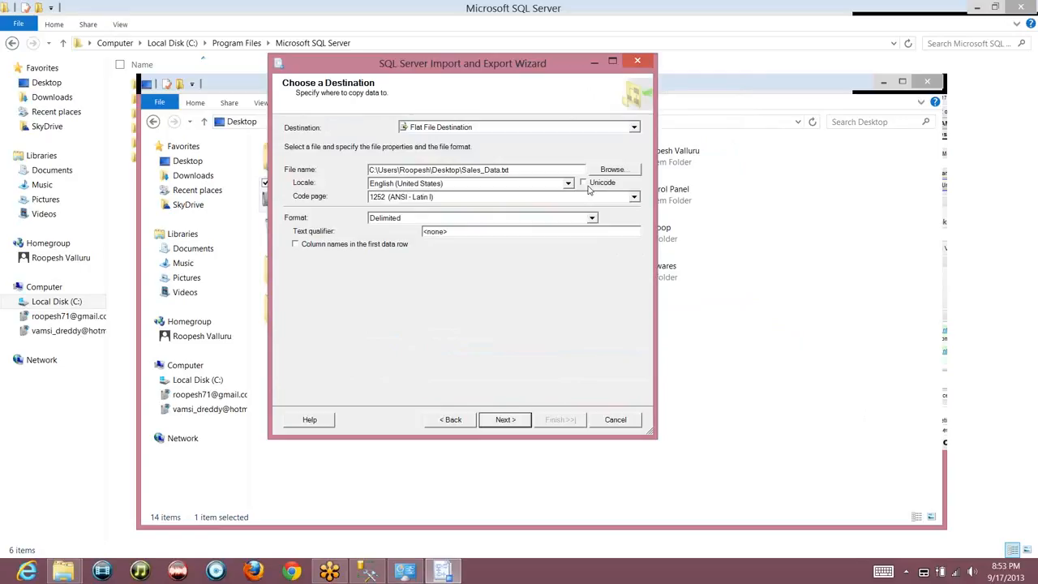
click(507, 197)
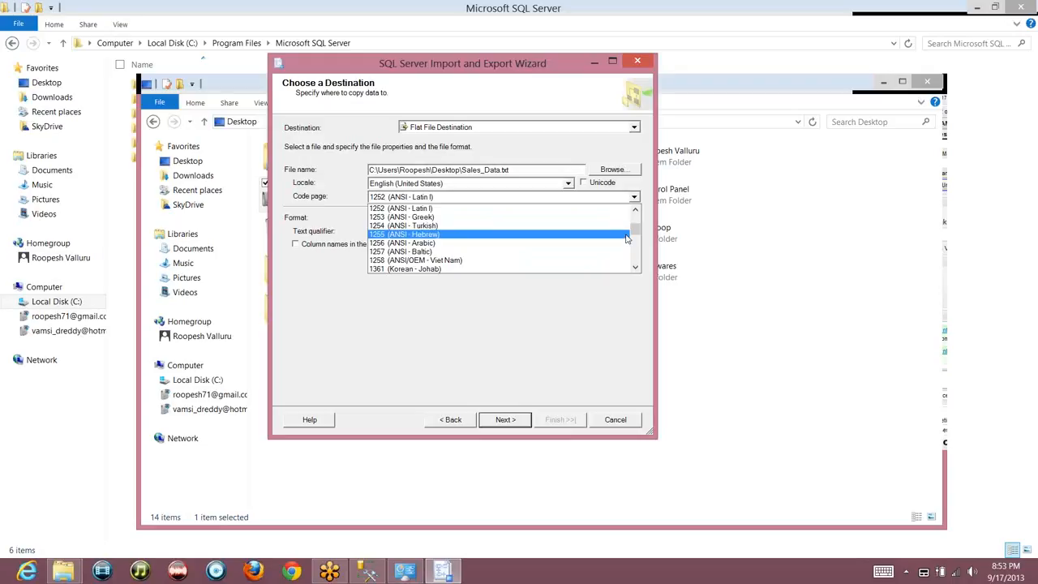
Close the code page list keeping 1252 and leave Unicode unchecked after toggling it
click(586, 185)
click(584, 183)
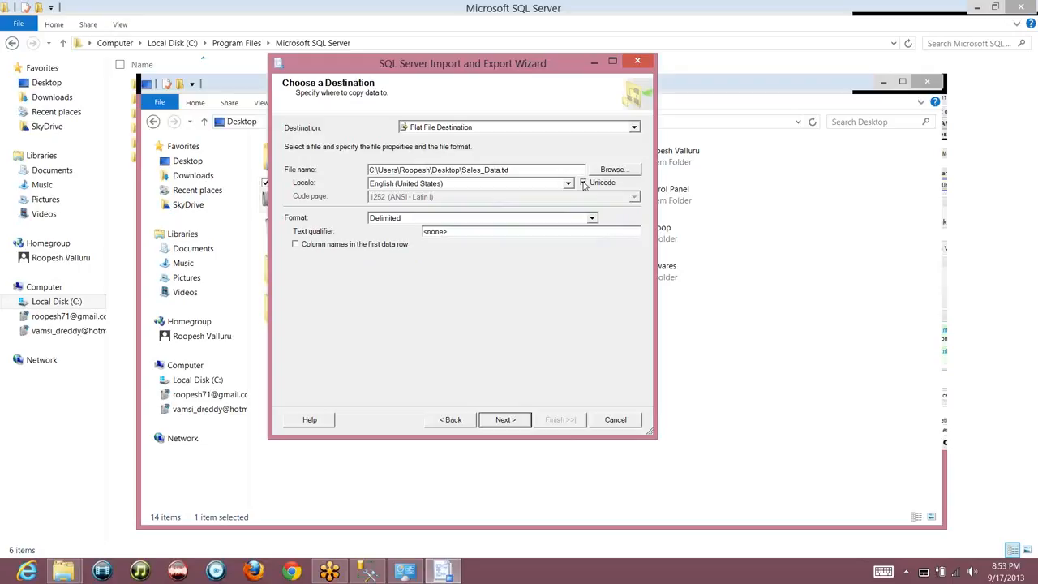
click(585, 184)
click(584, 183)
click(584, 183)
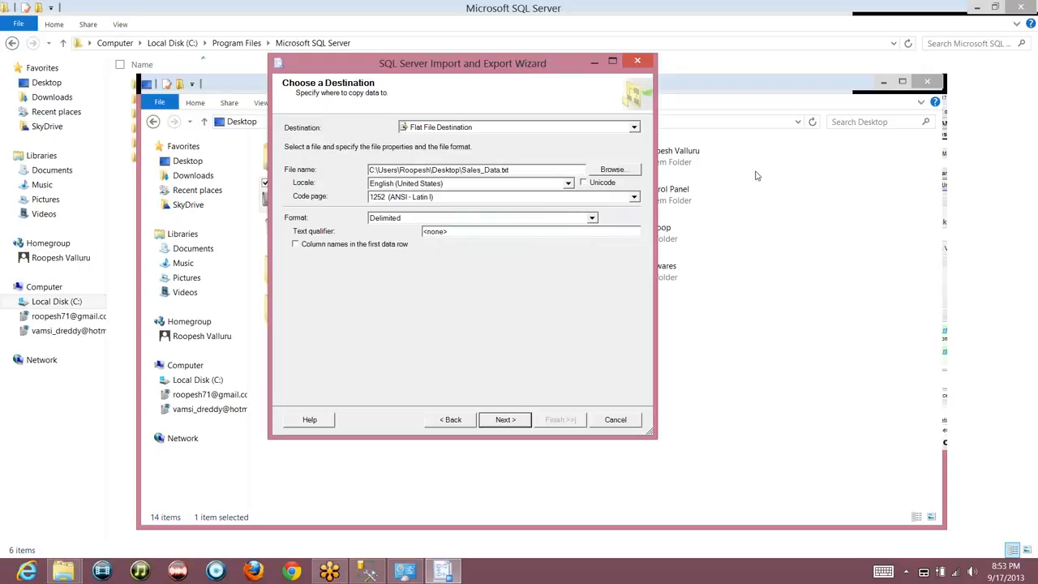
Sketch a rough table outline with a column divider over the dialog using a pen tool
click(894, 167)
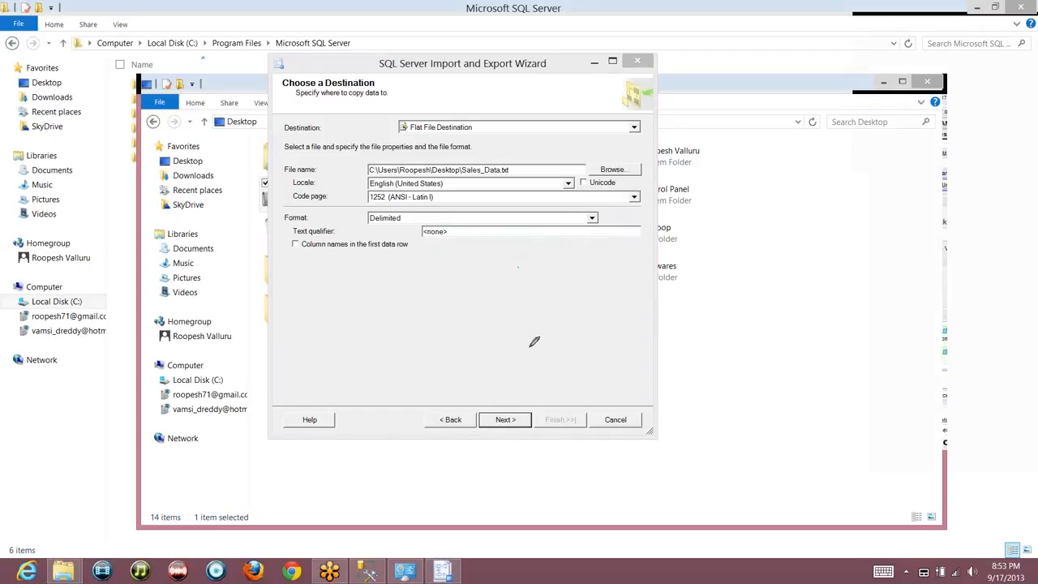
mouse_move(520, 268)
mouse_down()
mouse_move(649, 272)
mouse_move(511, 270)
mouse_move(550, 334)
mouse_up()
drag(581, 257, 588, 325)
Finish the on-screen table sketch with another column line and two row lines
drag(614, 249, 622, 327)
drag(521, 294, 631, 280)
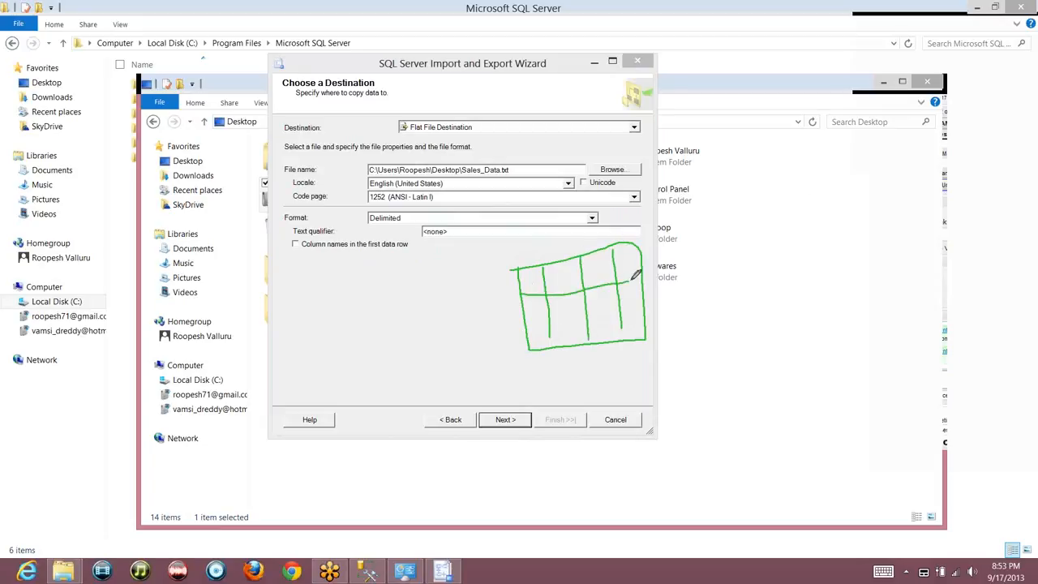
drag(524, 320, 648, 305)
right_click(892, 159)
key(Escape)
Keep Delimited as the flat file format and bring up the Windows Run box
click(525, 220)
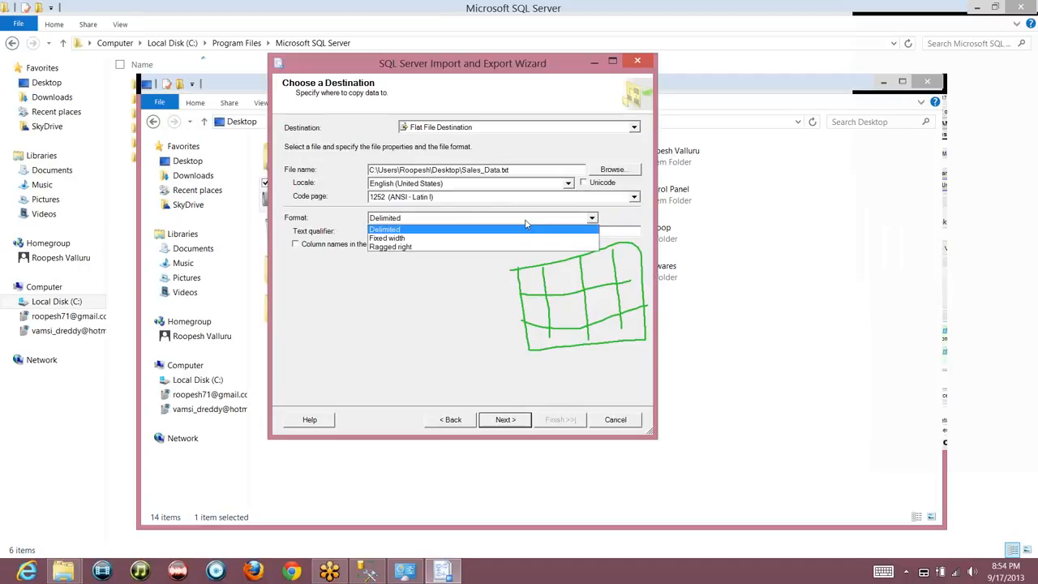
click(525, 220)
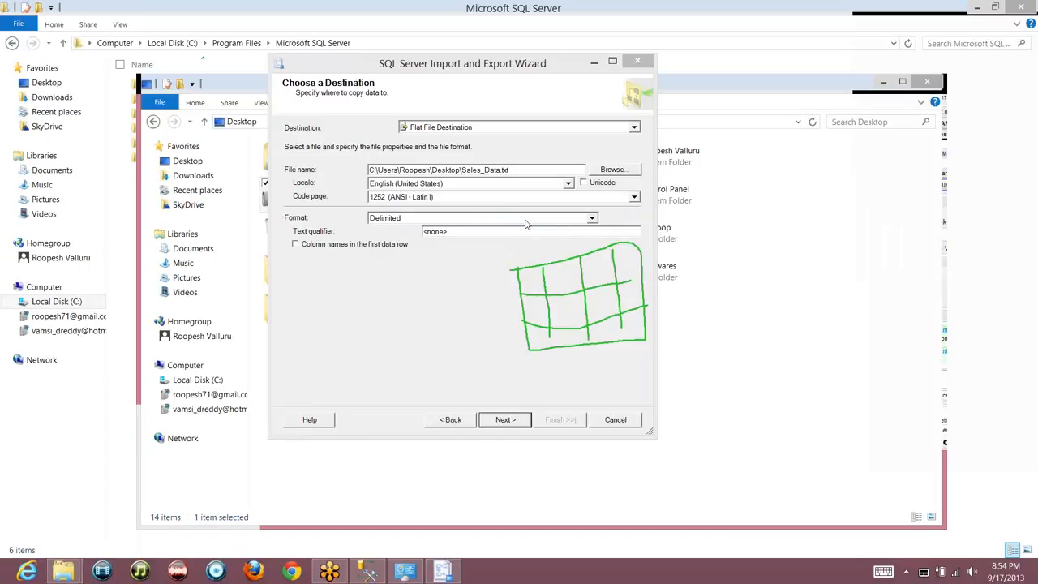
key(super+r)
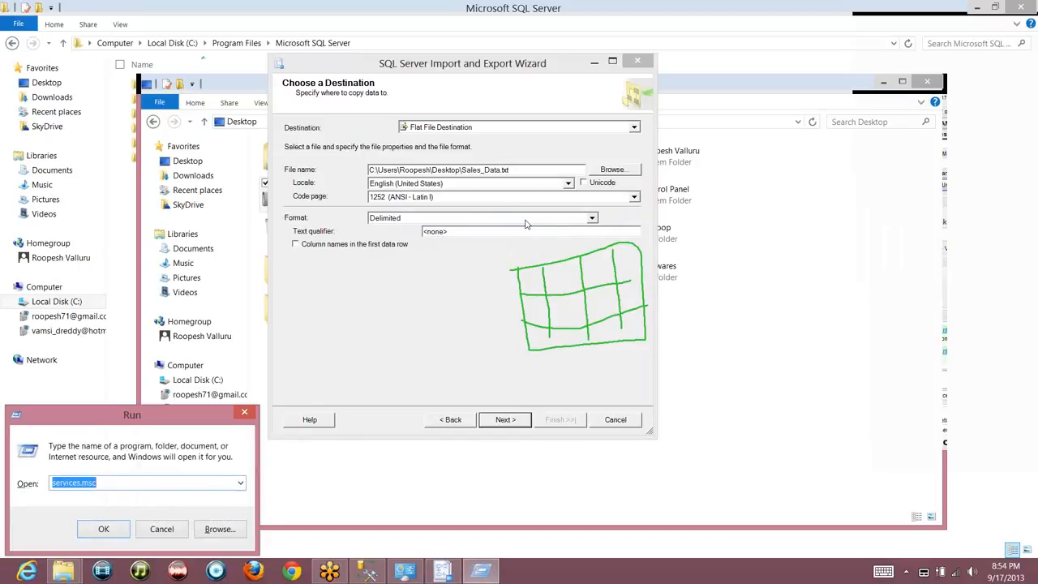
Launch Notepad from Run and type four sample names on separate lines
text(notepad)
key(Return)
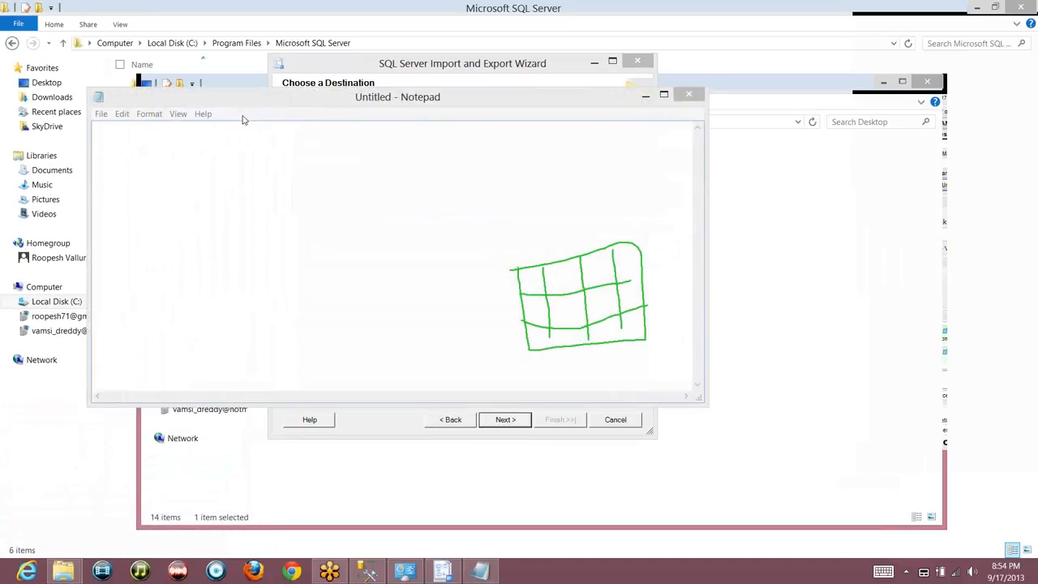
click(211, 139)
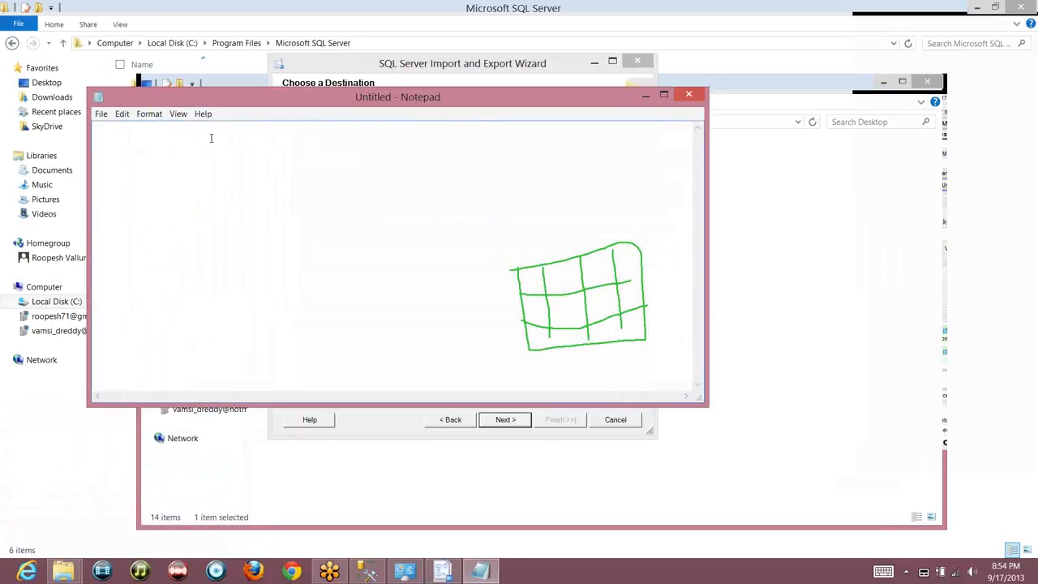
text(Roopesh)
key(Return)
text(Lokesh)
key(Return)
text(Vinay)
key(Return)
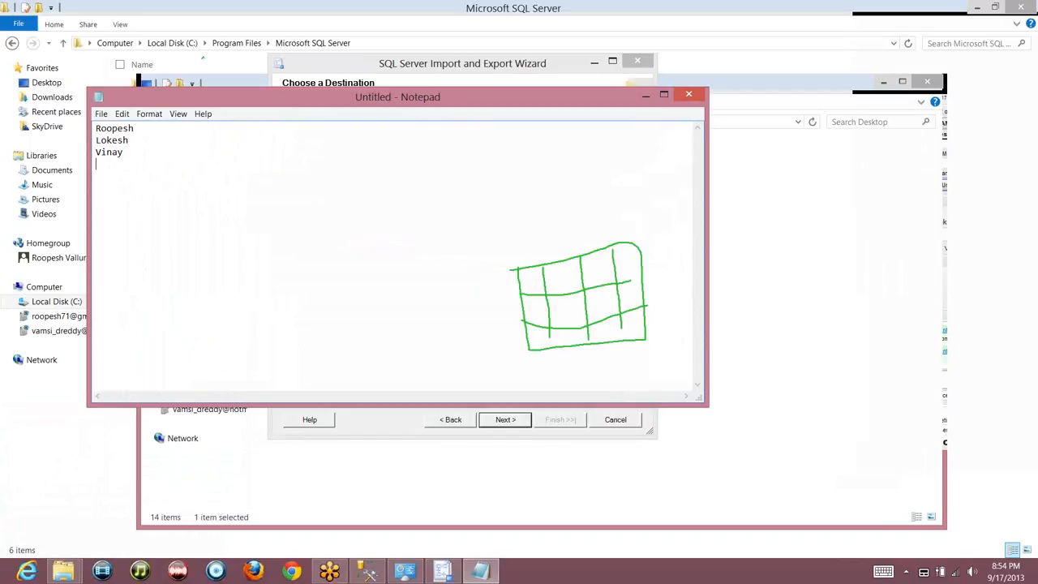
Tab-pad the names into a second column and type degrees MBA, MCA, BTech and MTech
key(Up)
key(Up)
click(201, 163)
key(Tab)
key(Up)
key(Up)
key(Tab)
key(Tab)
key(Up)
key(Tab)
key(Tab)
key(Tab)
text(MBA)
click(236, 143)
text(MCA)
click(235, 147)
text(BTech)
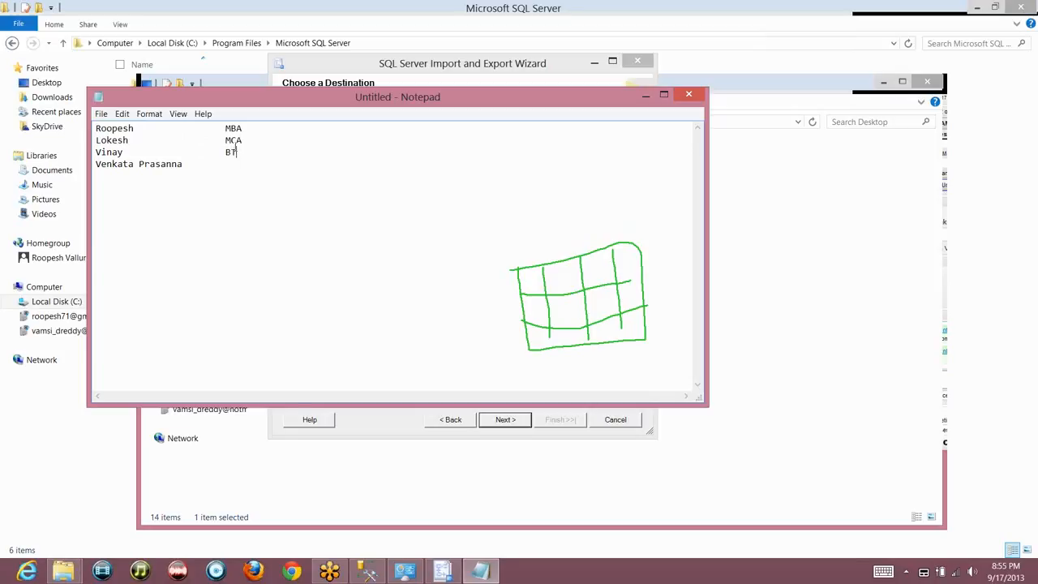
text(MTech)
Select each name with its tab gap to show the column spacing, ending at line one's end
double_click(108, 128)
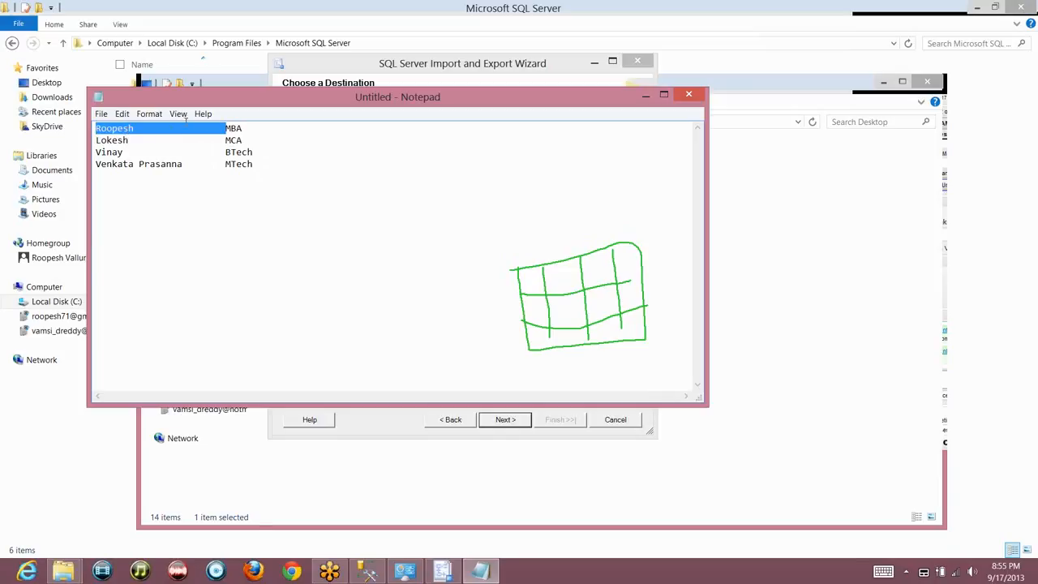
double_click(108, 143)
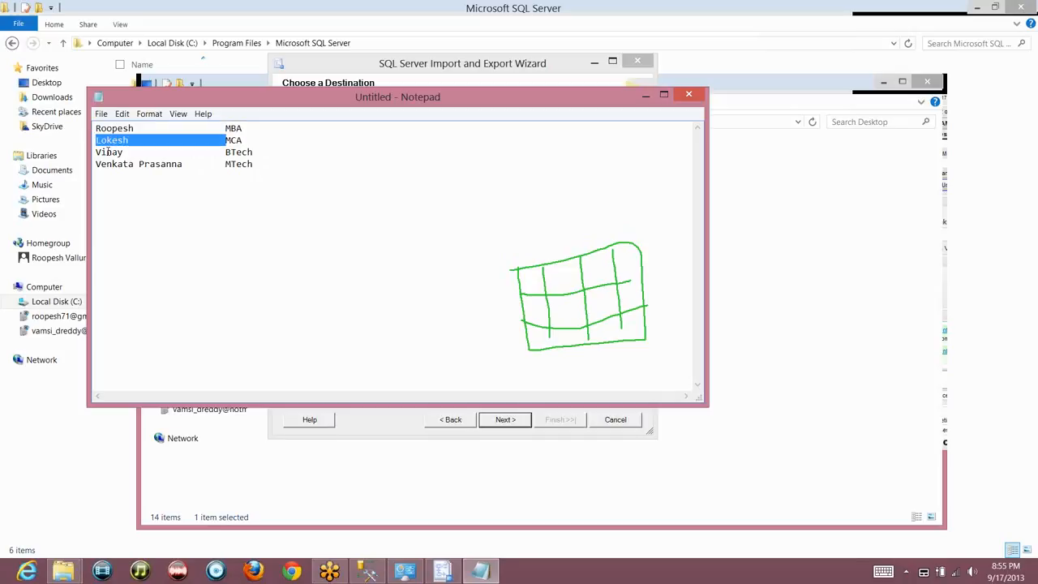
double_click(108, 152)
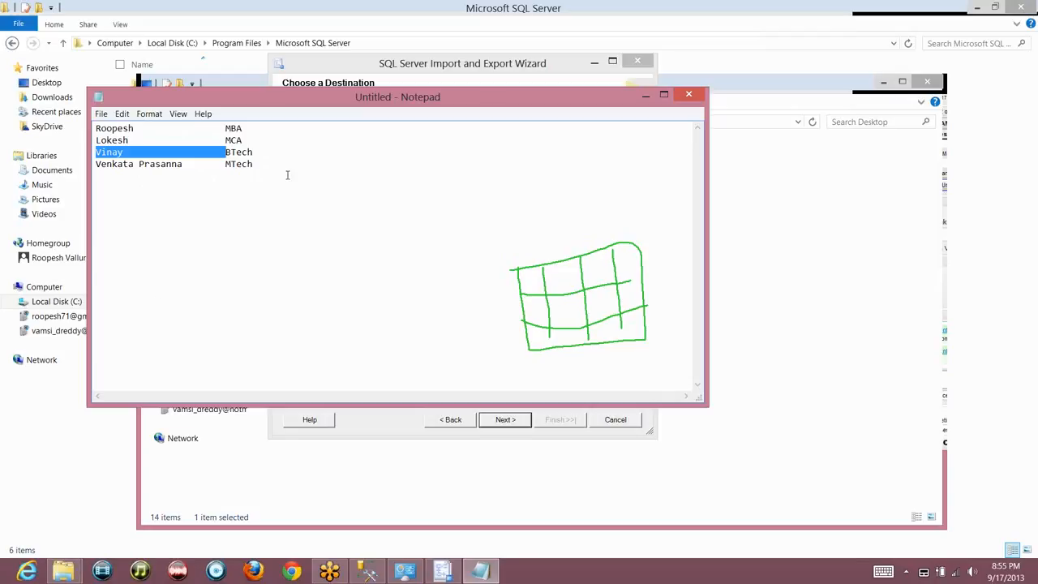
click(266, 128)
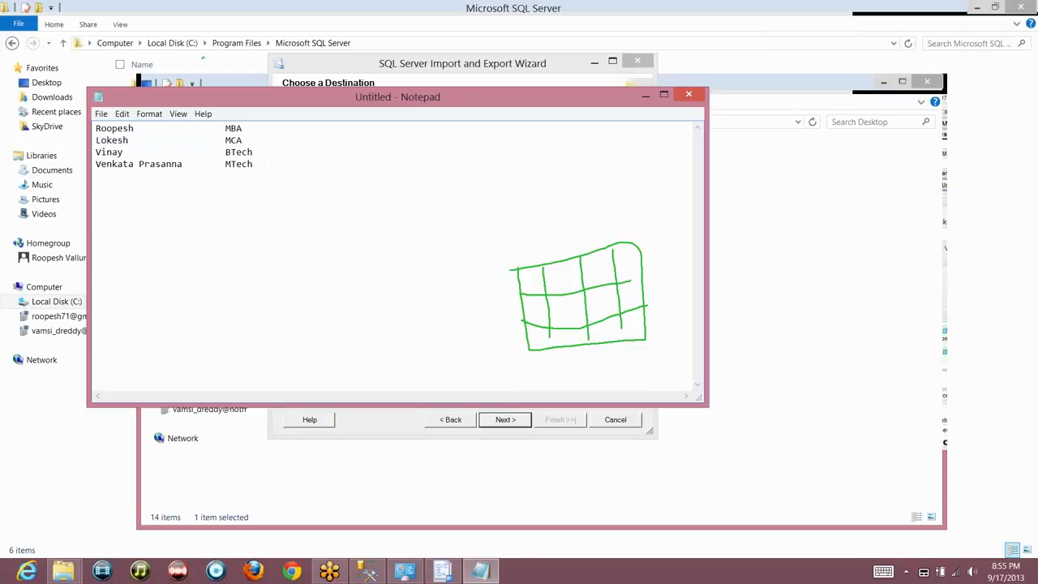
Add a tab-aligned number to each row, then select all and retype a semicolon-separated first row with MBA
text(4363654)
key(Down)
key(Tab)
text(325234)
key(Down)
key(Tab)
text(2342424)
key(Down)
key(Tab)
text(45435434543)
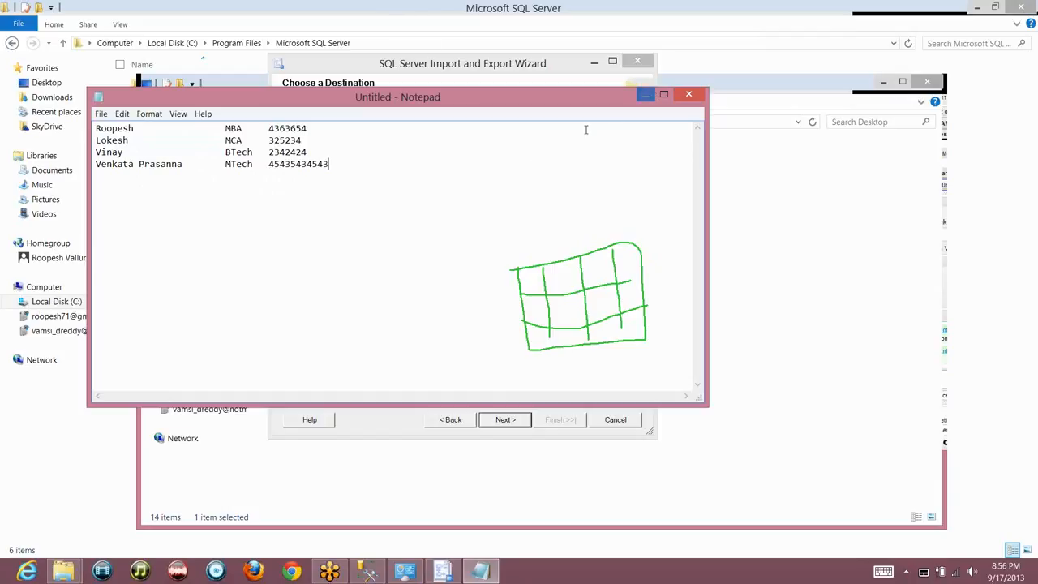
key(ctrl+a)
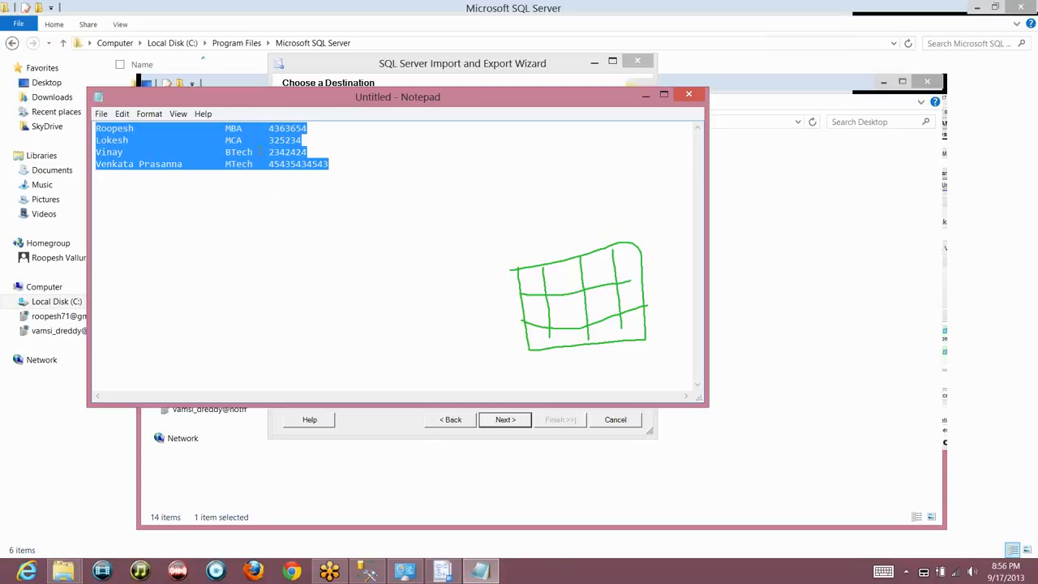
text(Roopes)
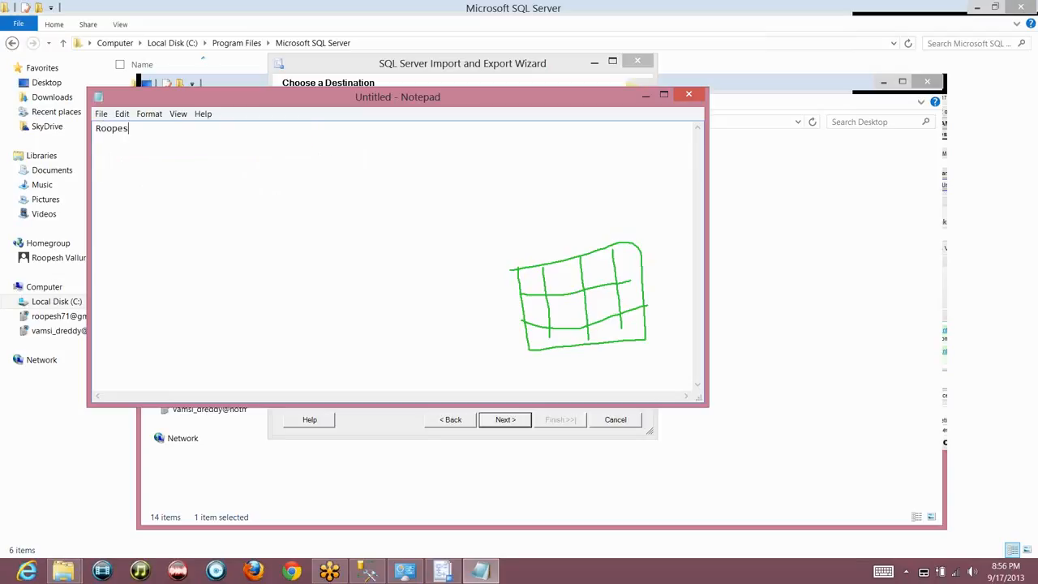
text(h;MBA;2343453)
key(ctrl+a)
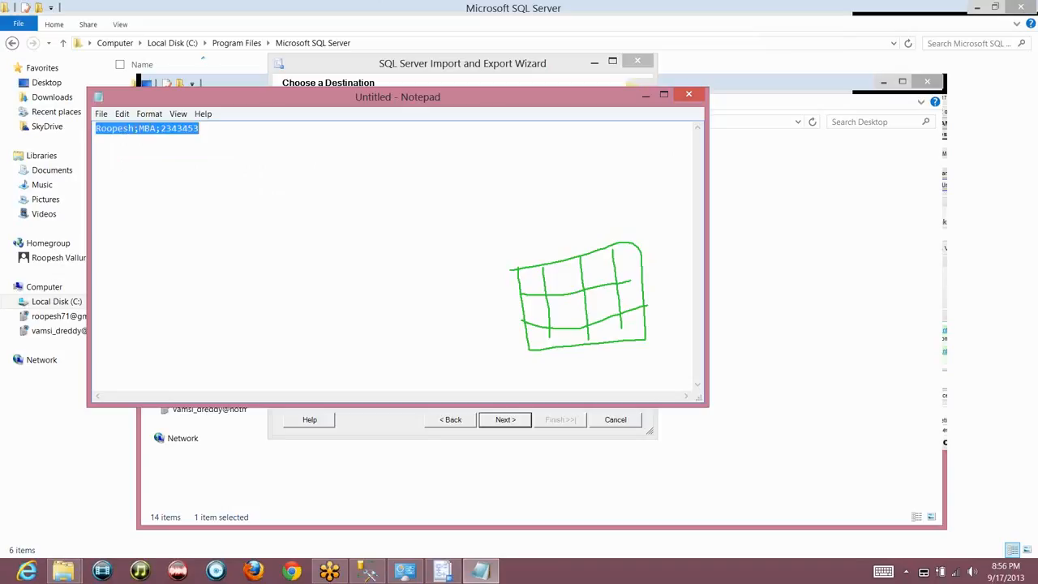
click(135, 129)
click(156, 129)
click(179, 130)
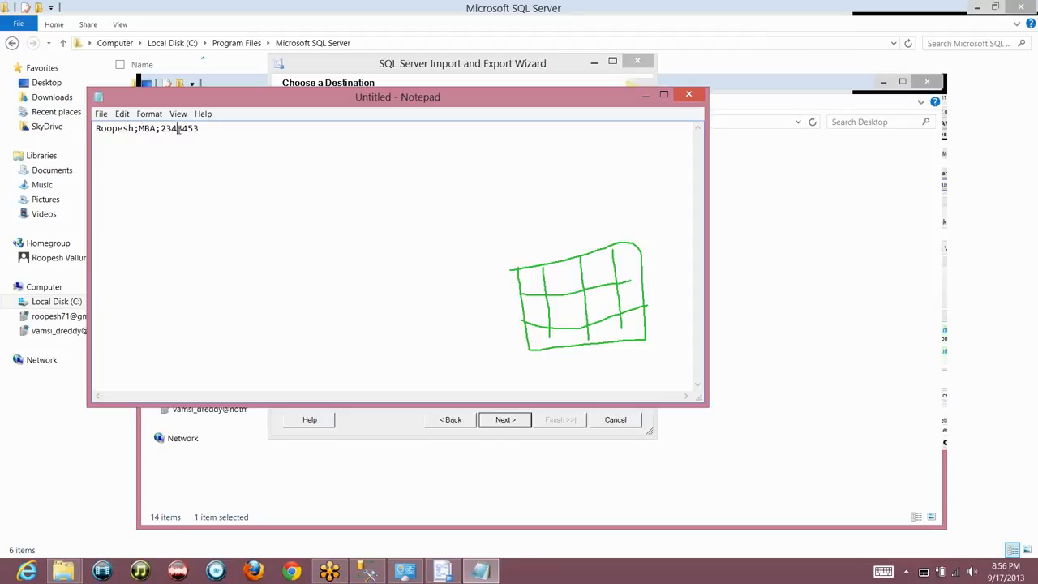
key(End)
key(Return)
text(Losh;MCa;333553)
key(Return)
text(Vinay;B)
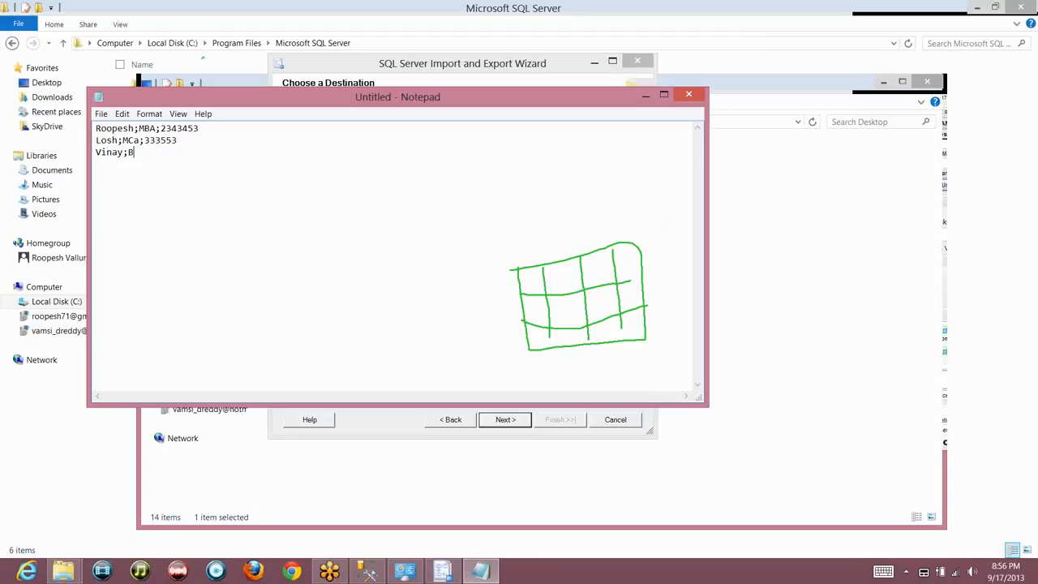
text(.Tech;213213)
key(ctrl+a)
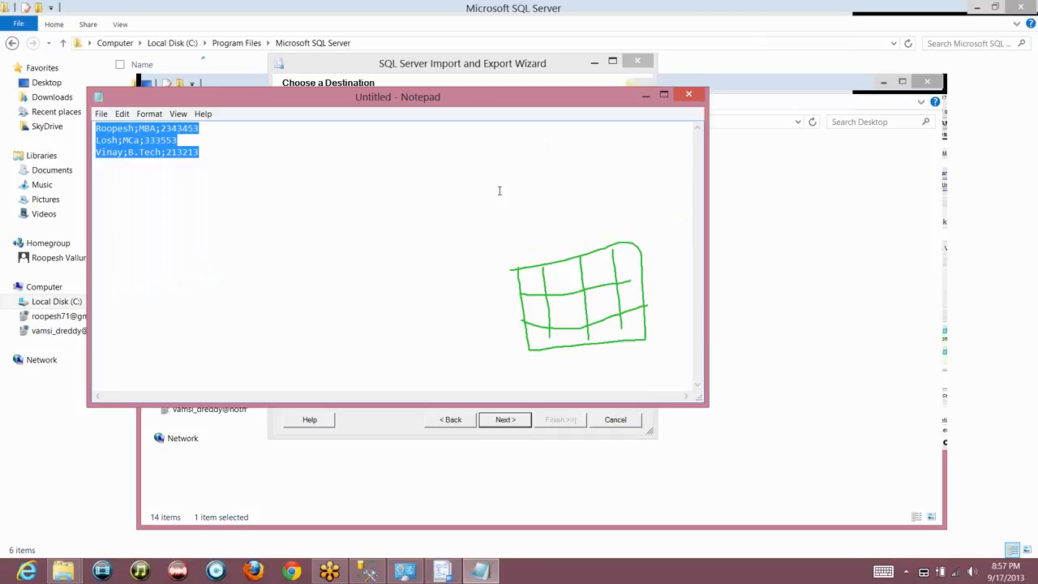
key(ctrl+z)
click(329, 127)
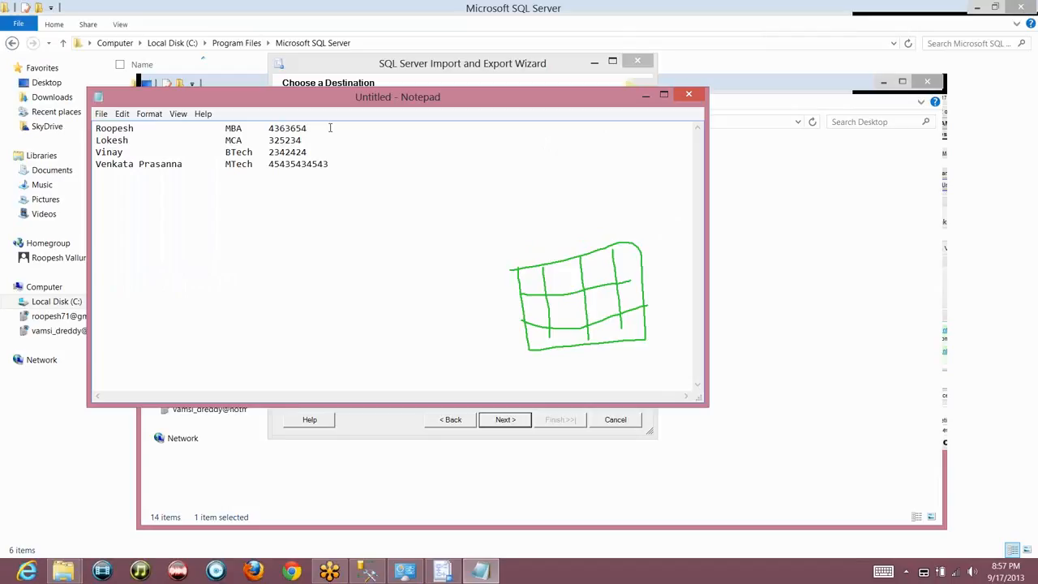
Step through the sample notes' first three lines in Notepad, then return to the wizard's destination page
key(Down)
key(Down)
key(Right)
key(Up)
key(Up)
key(Left)
key(Left)
key(Left)
key(Left)
key(Left)
key(Left)
key(Left)
key(Left)
key(Left)
key(Left)
key(Left)
key(Left)
key(Left)
key(Right)
key(Right)
key(Down)
key(Down)
key(Right)
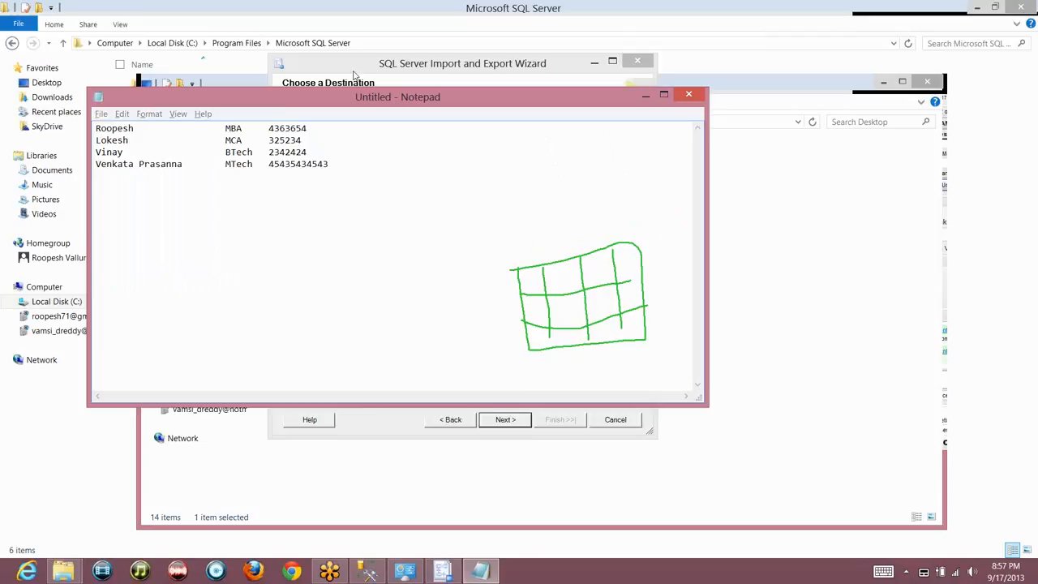
key(alt+Tab)
click(541, 219)
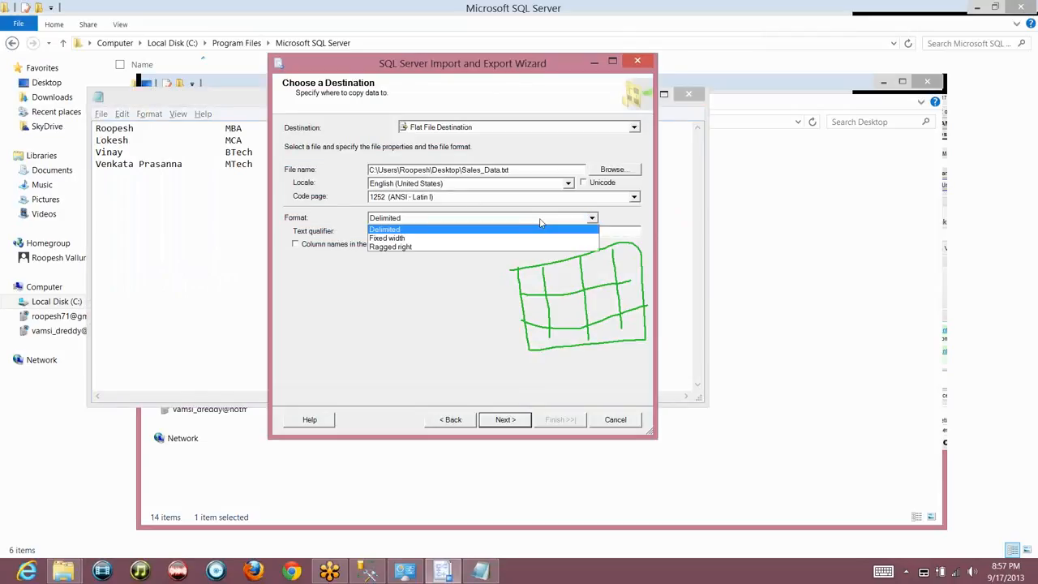
Try Fixed width, revert the Sales_Data.txt format to Delimited, and enable column names in the first row
click(442, 238)
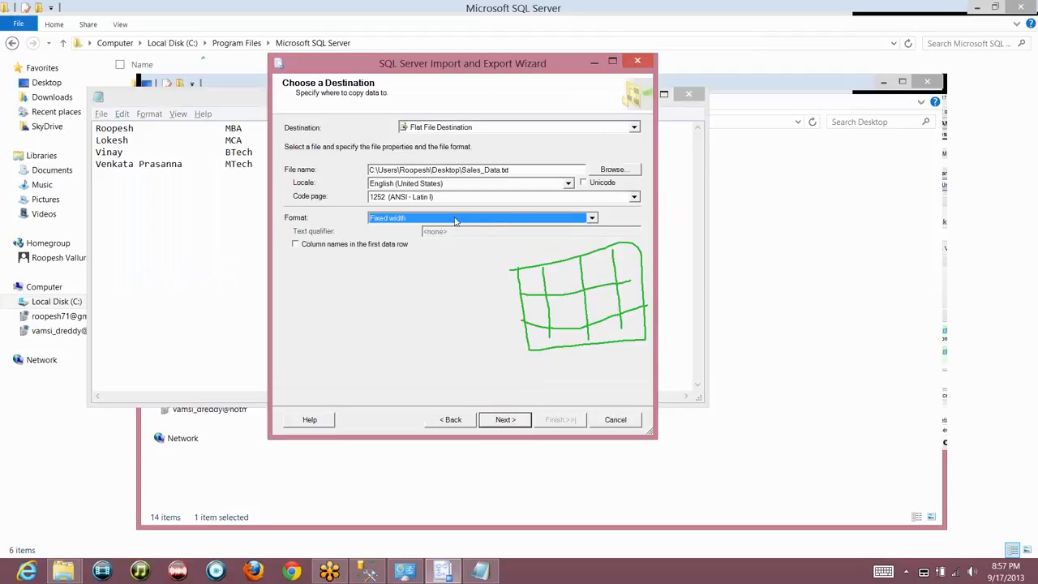
click(432, 217)
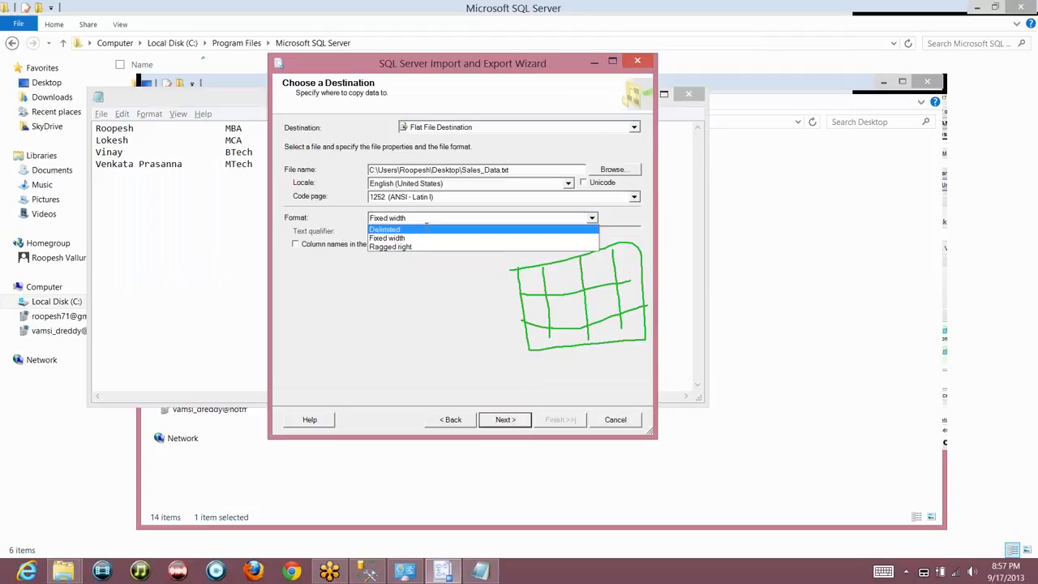
click(426, 230)
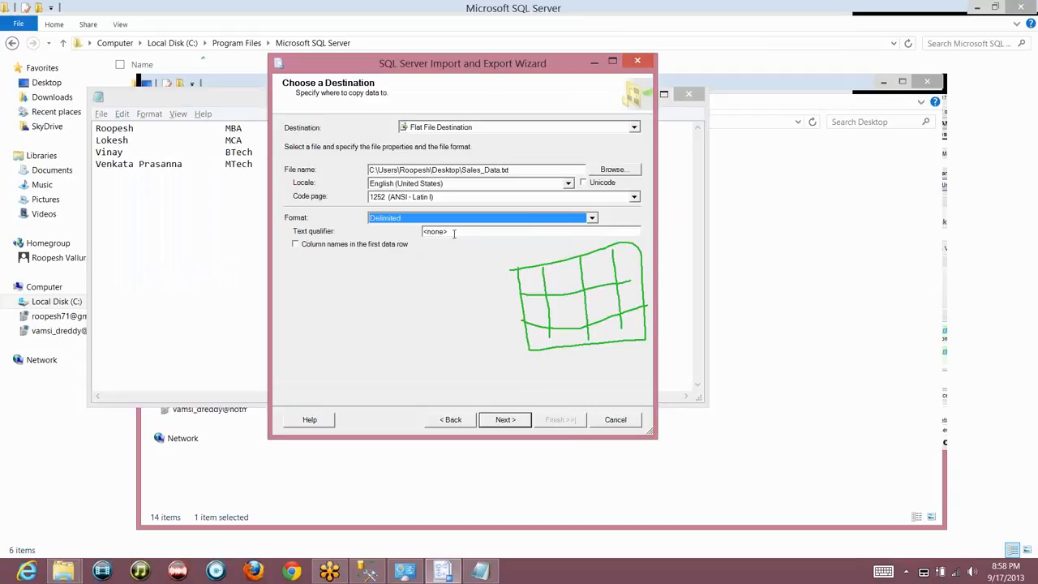
click(455, 233)
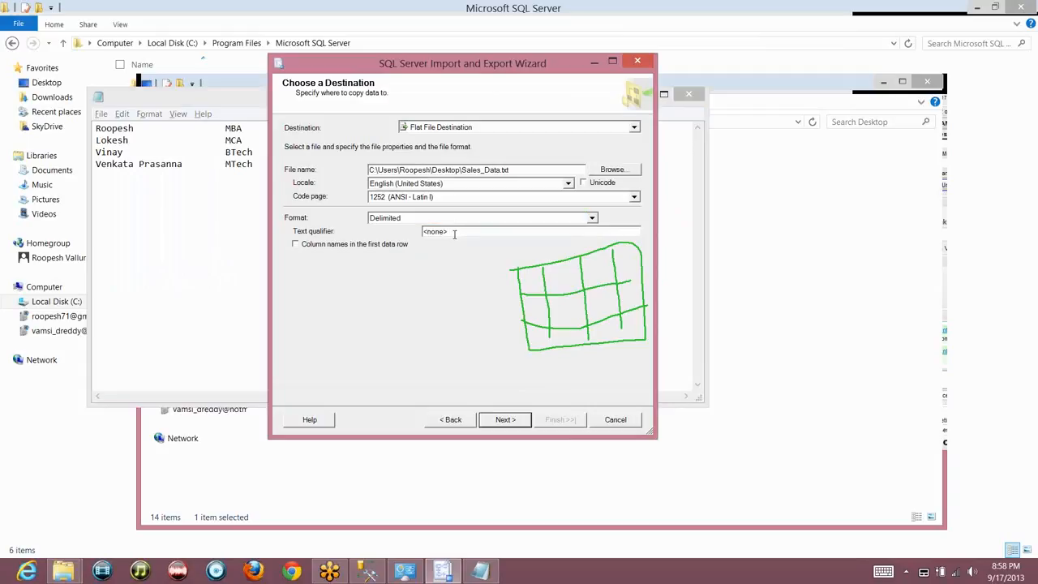
click(331, 247)
click(507, 420)
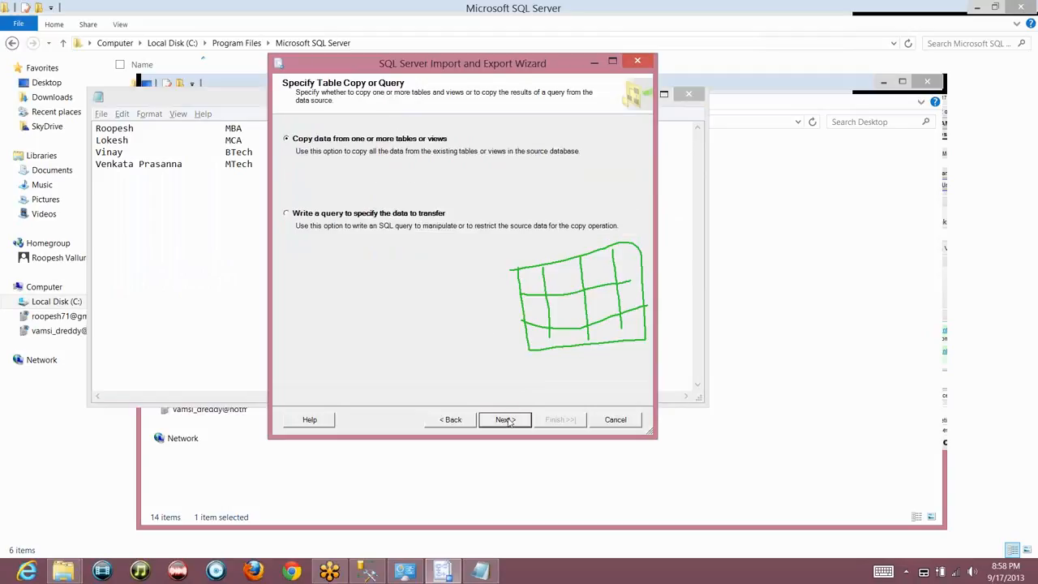
click(884, 148)
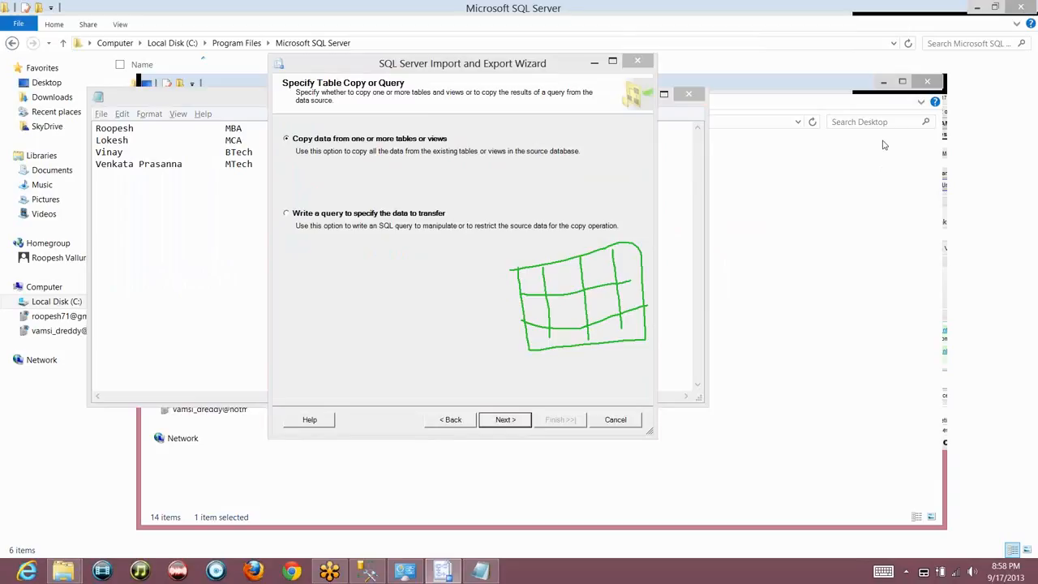
right_click(901, 214)
click(901, 215)
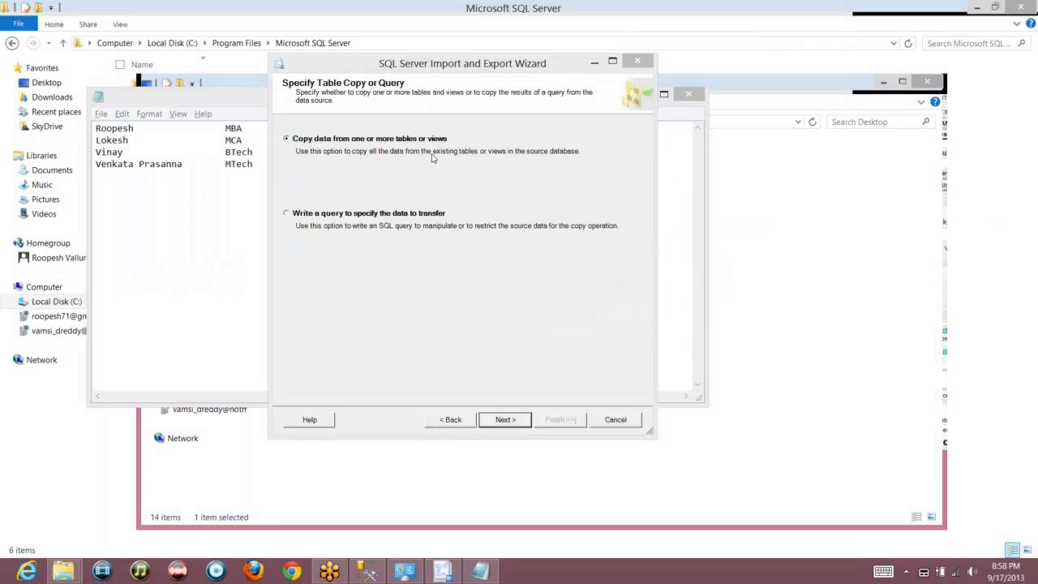
click(412, 187)
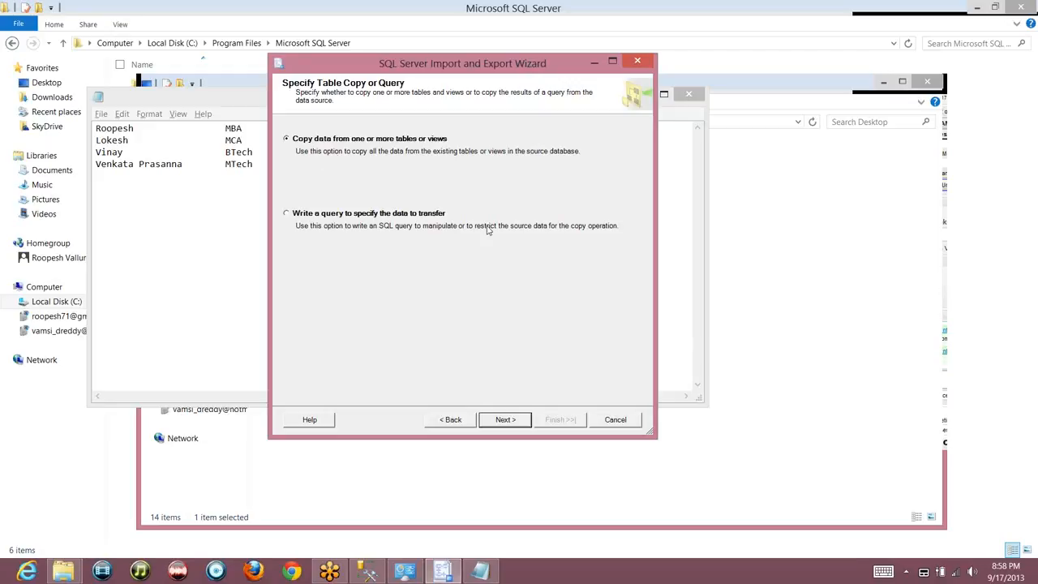
click(454, 420)
click(452, 420)
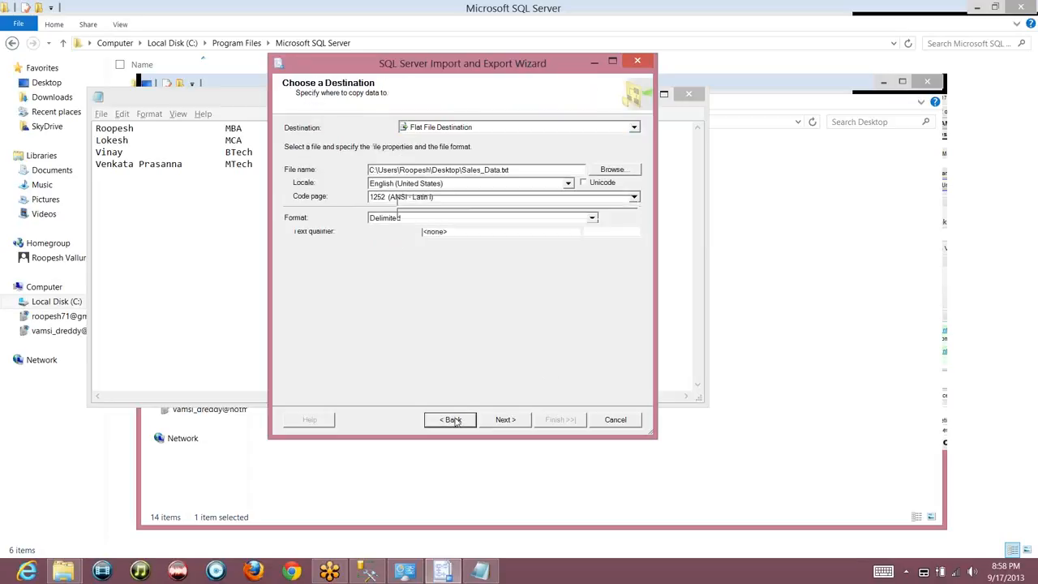
click(452, 419)
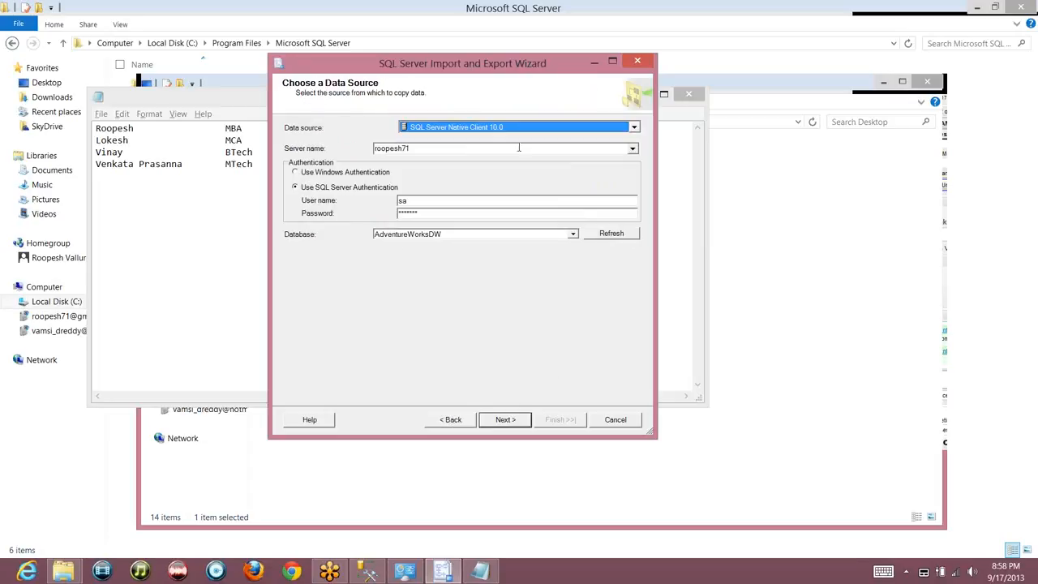
click(513, 421)
click(513, 423)
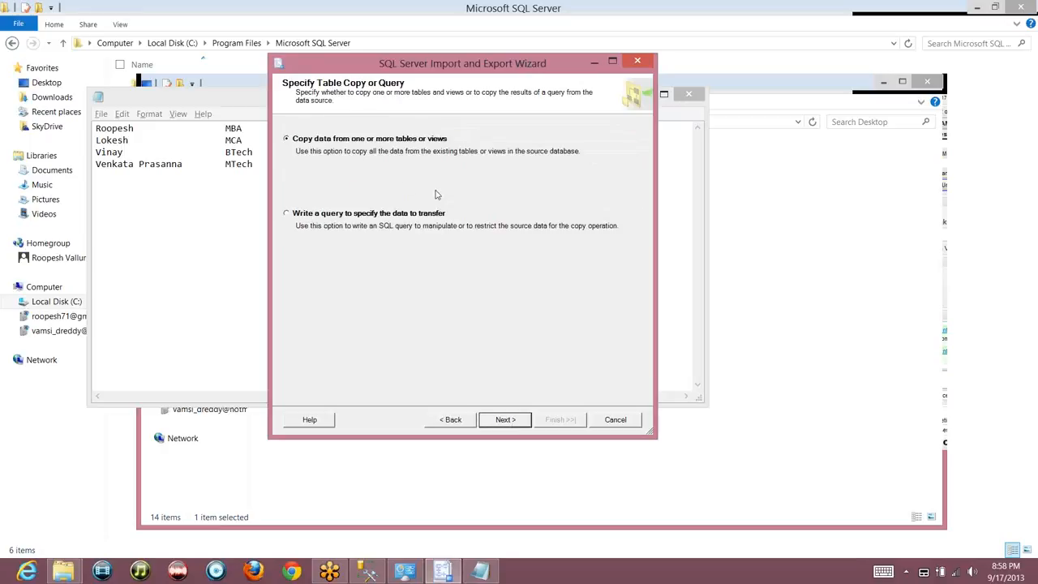
click(299, 215)
click(372, 147)
Choose [dbo].[FactInternetSales] as the source table on the flat file destination settings
click(518, 425)
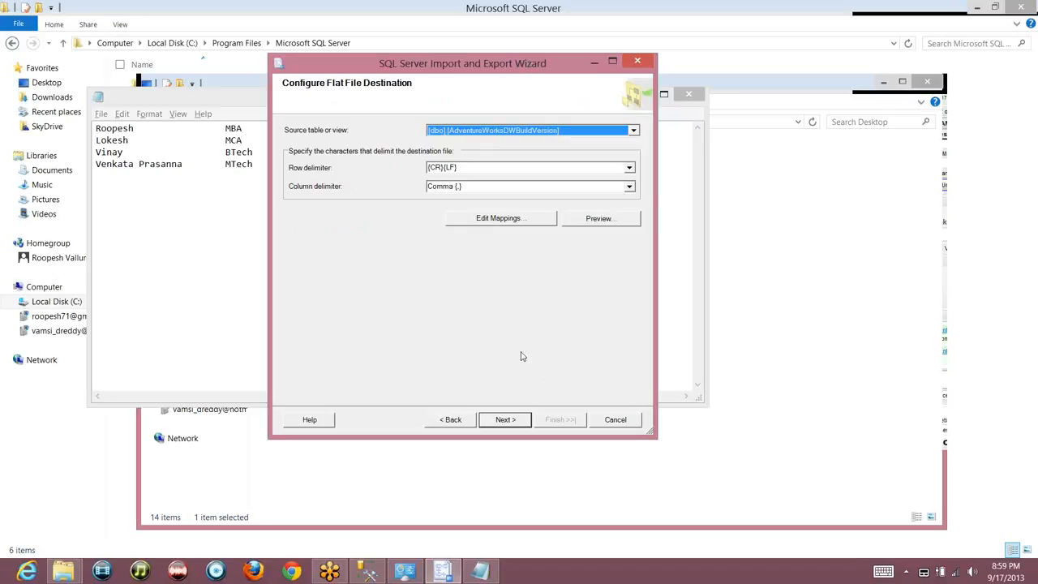
click(573, 133)
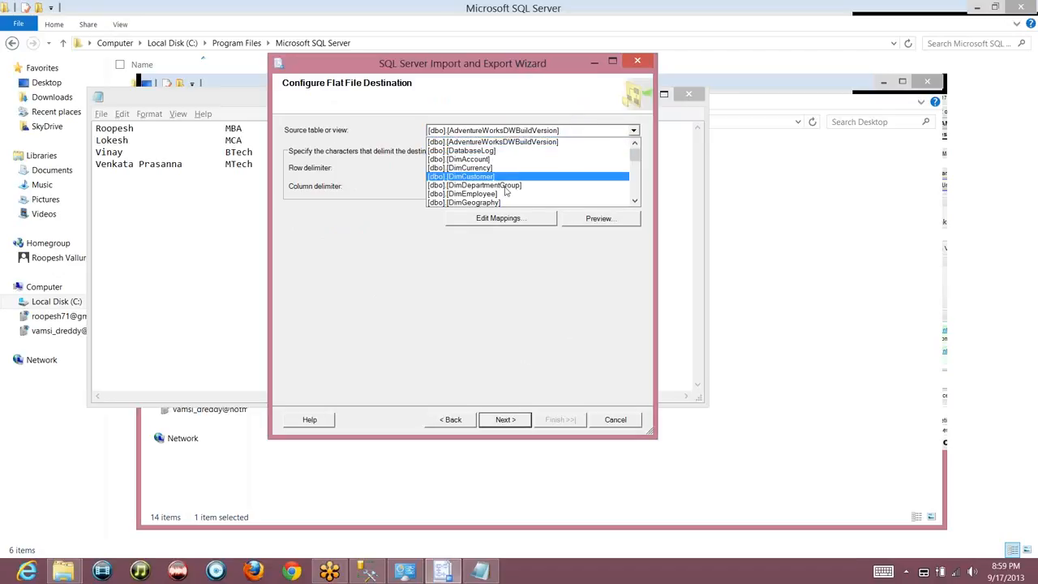
click(636, 181)
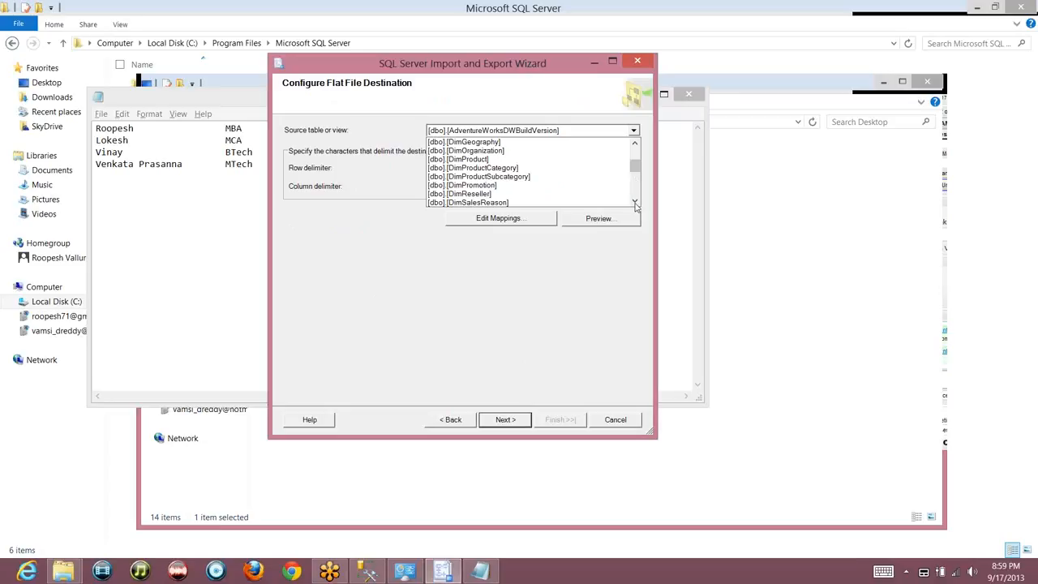
scroll(503, 185, down, 3)
click(499, 184)
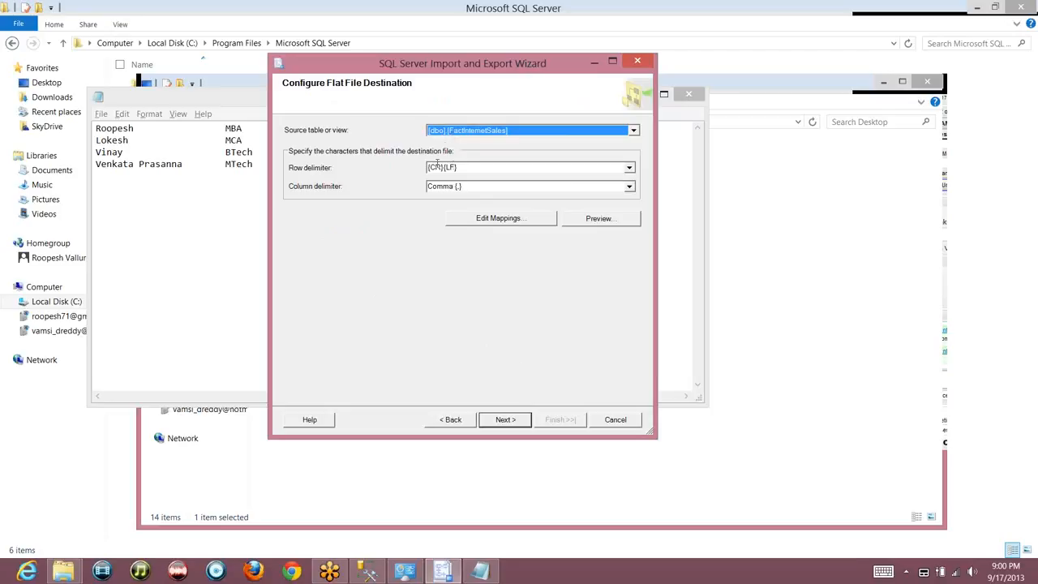
click(461, 167)
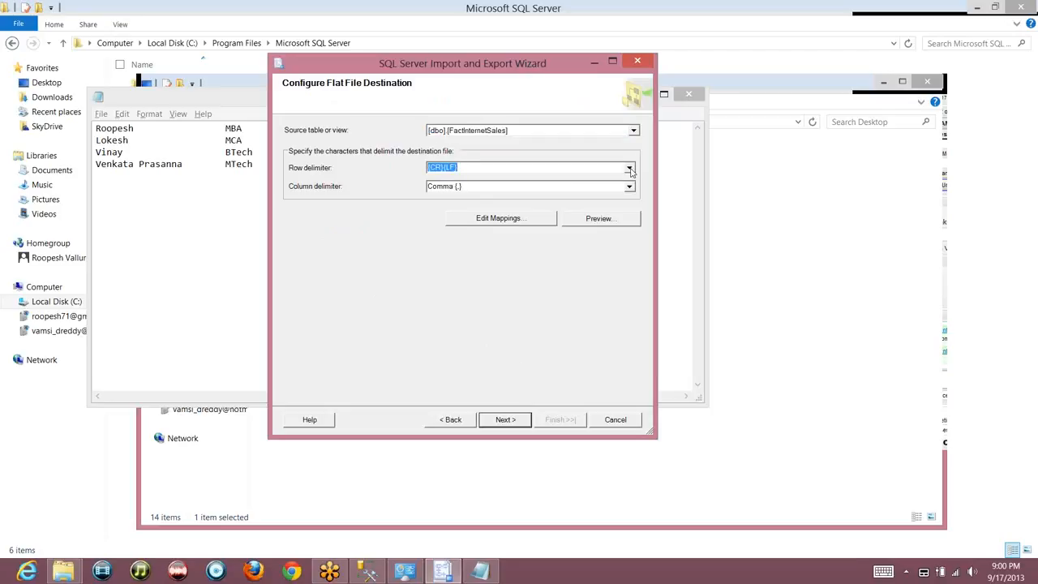
Keep the {CR}{LF} row delimiter and set the column delimiter to Vertical Bar {|}
click(632, 167)
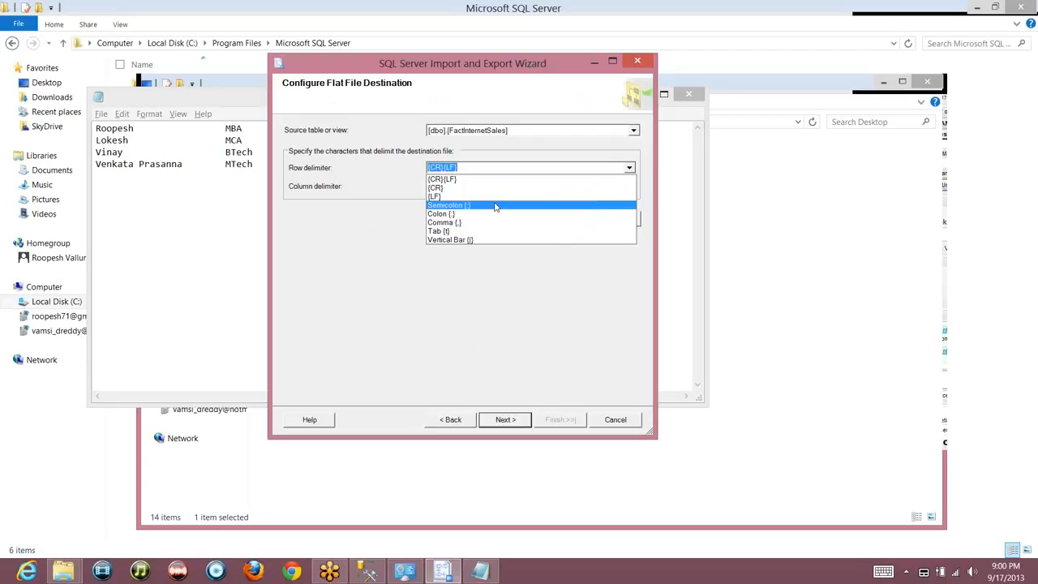
click(452, 183)
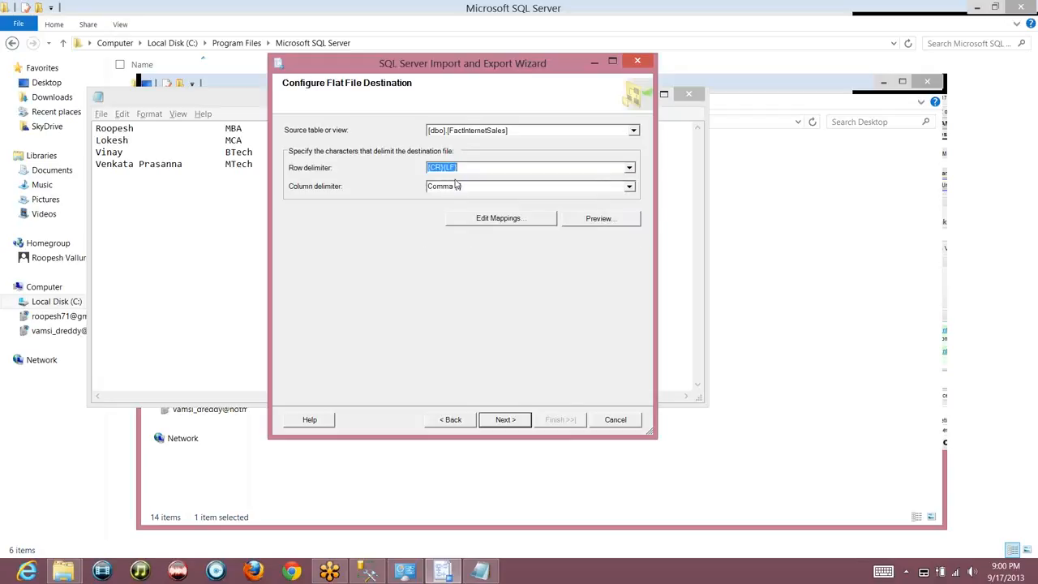
click(629, 188)
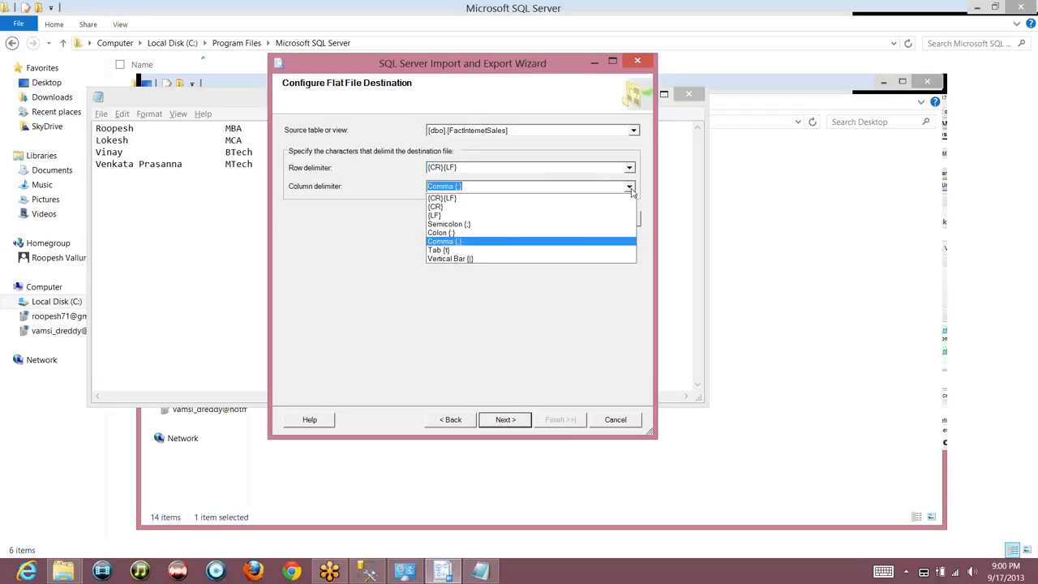
click(492, 259)
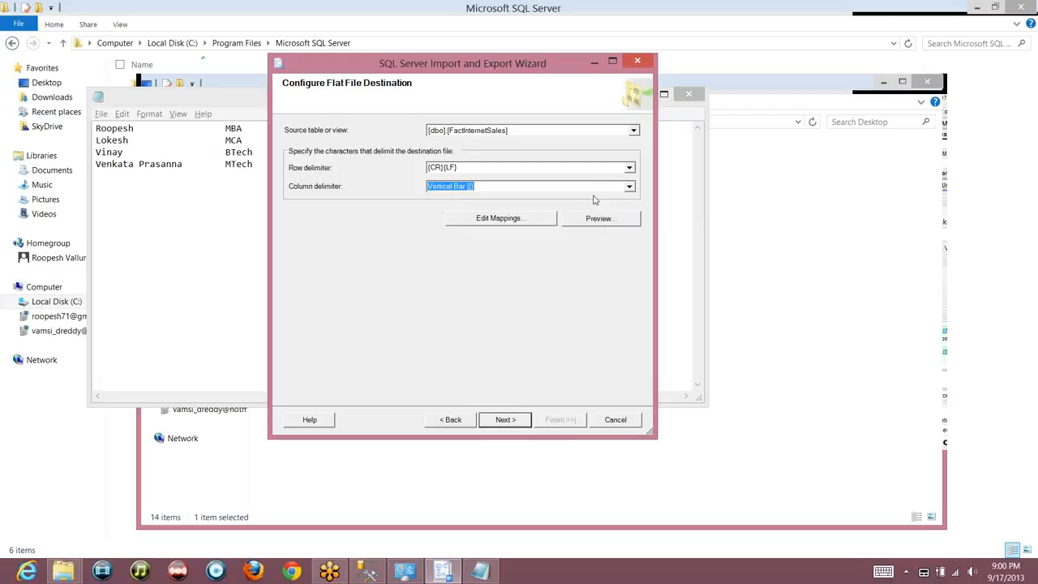
Preview the FactInternetSales data to be exported, then close the preview
click(602, 221)
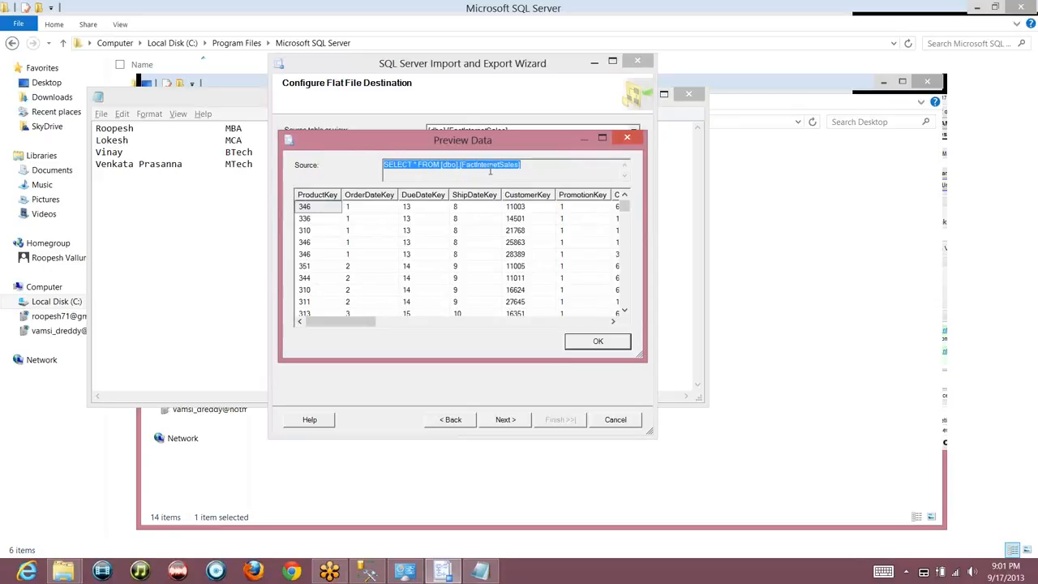
double_click(490, 165)
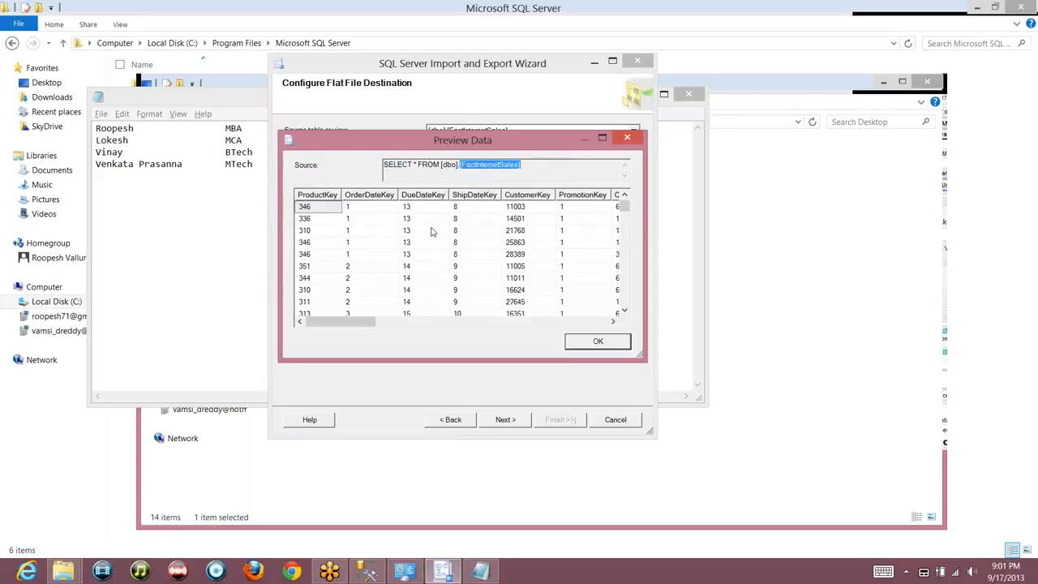
click(597, 342)
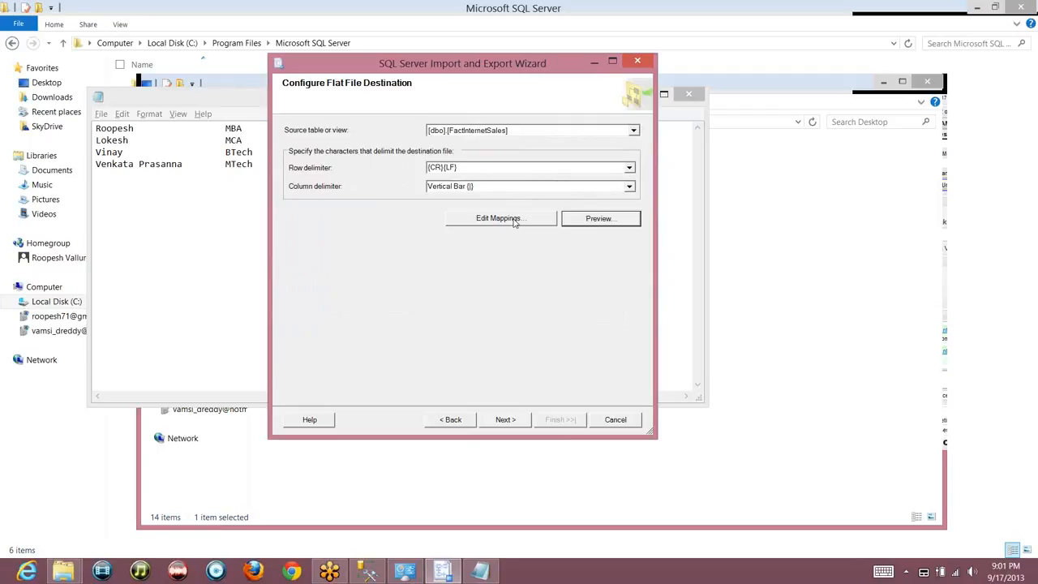
click(513, 220)
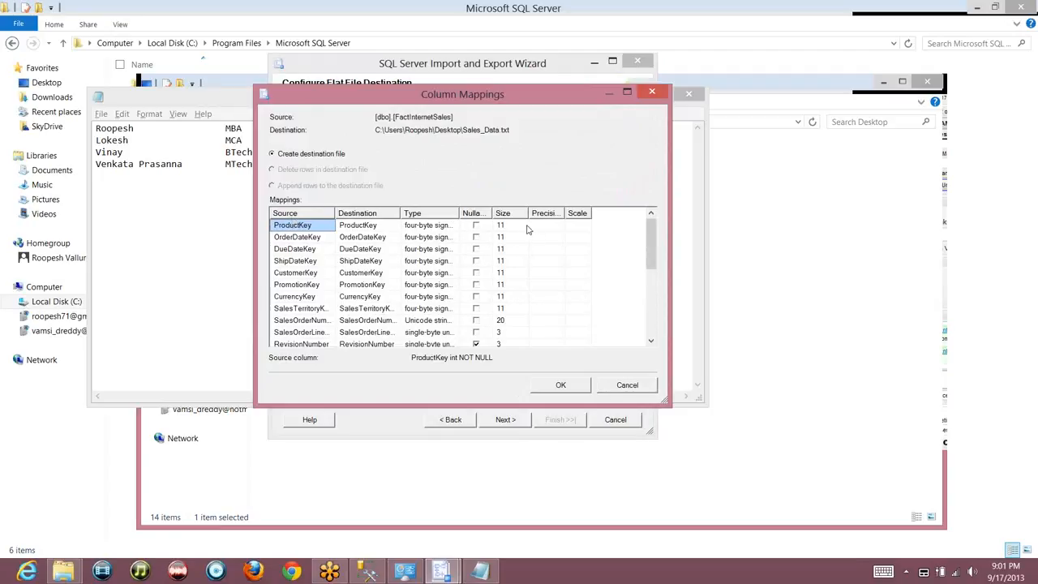
Overwrite ProductKey's destination column name with Prod_Key
click(392, 229)
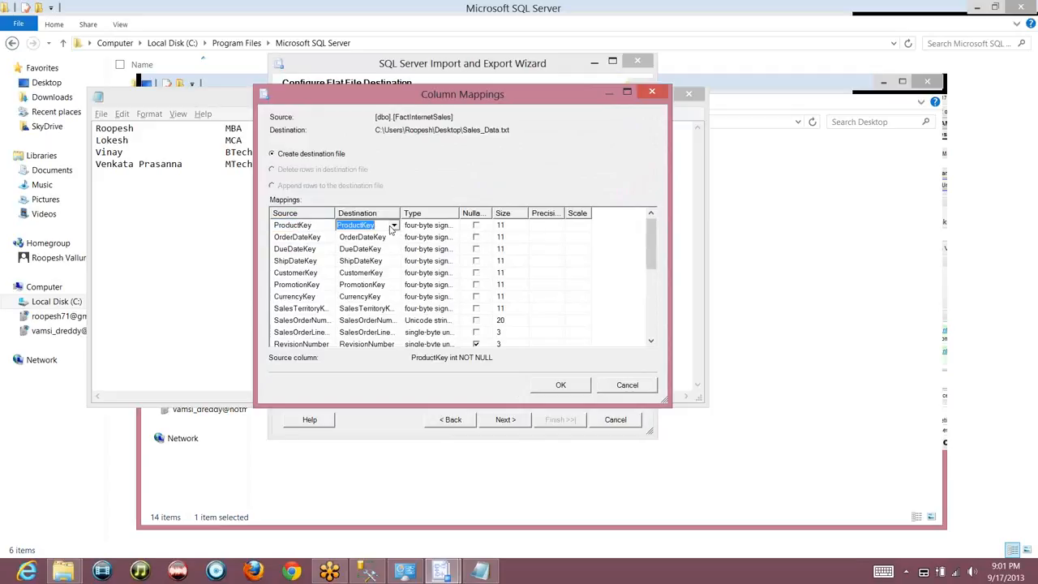
text(Prod_Key)
key(Return)
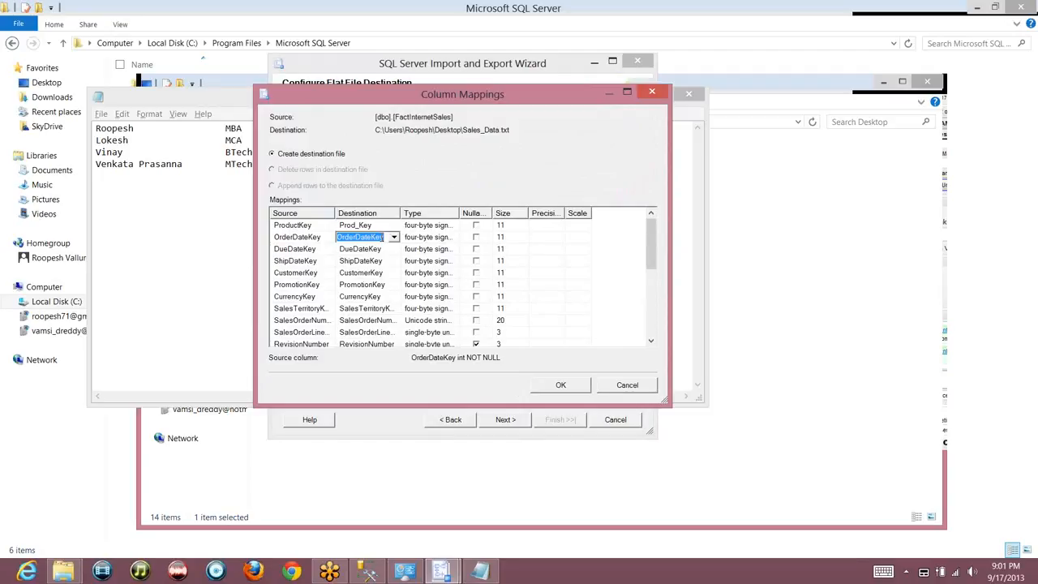
click(297, 227)
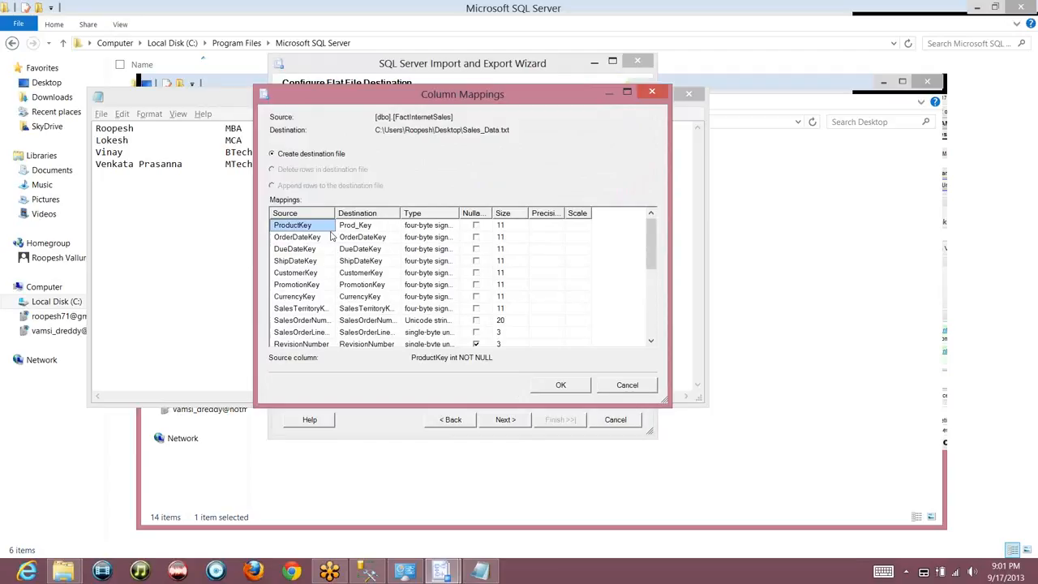
Review the OrderDateKey and DueDateKey destination names, accept the mappings, and step back
click(375, 225)
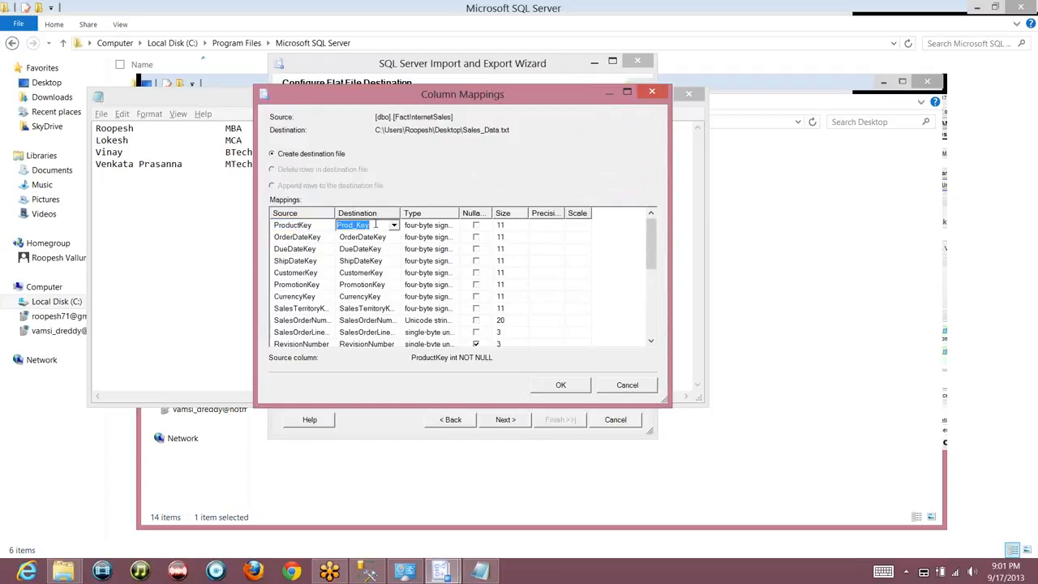
click(379, 237)
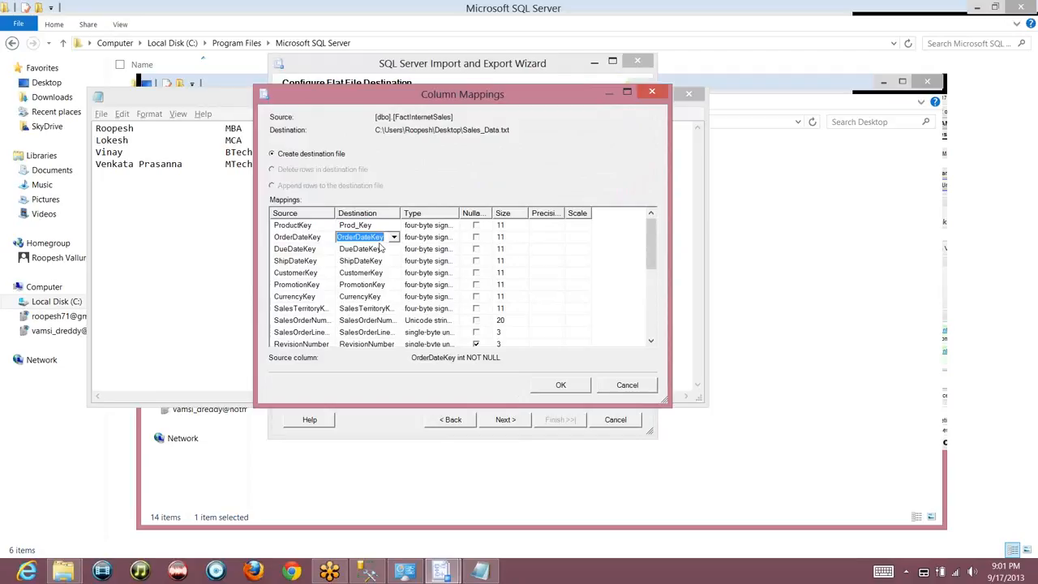
click(382, 249)
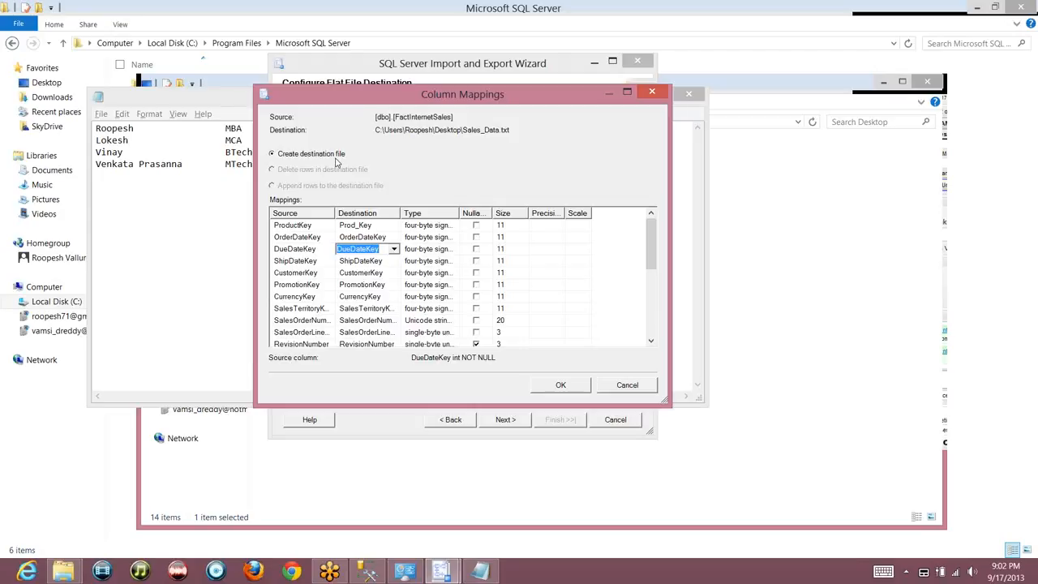
click(580, 387)
click(461, 422)
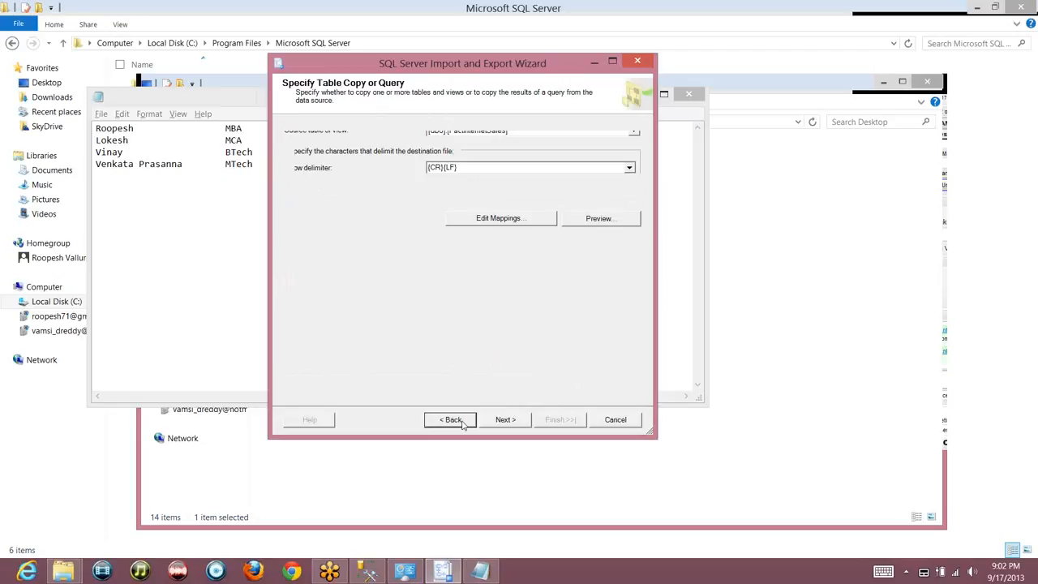
Return to the destination page, cancel browsing for another file, and advance to flat file destination settings
click(462, 421)
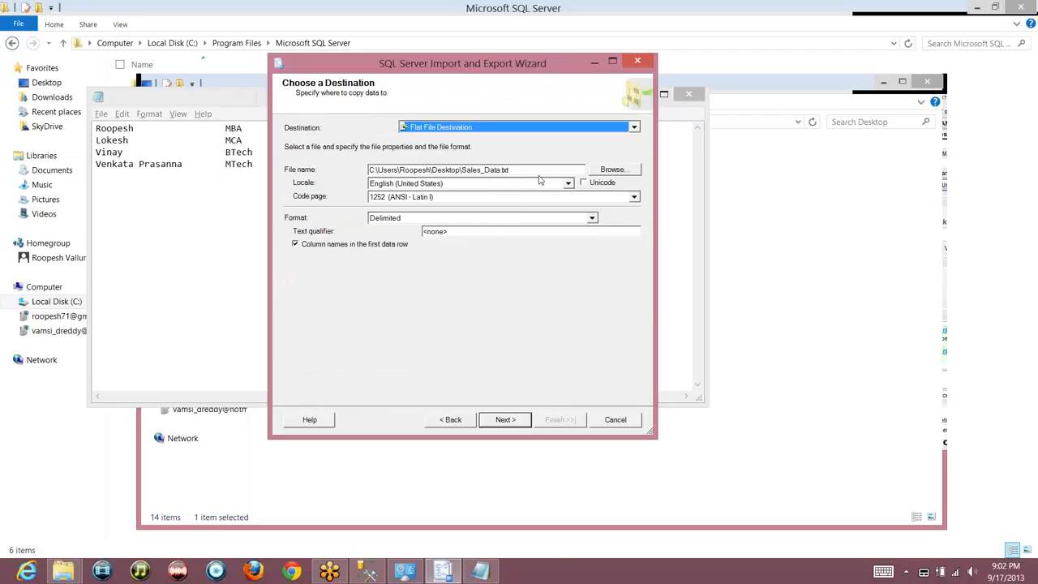
click(604, 173)
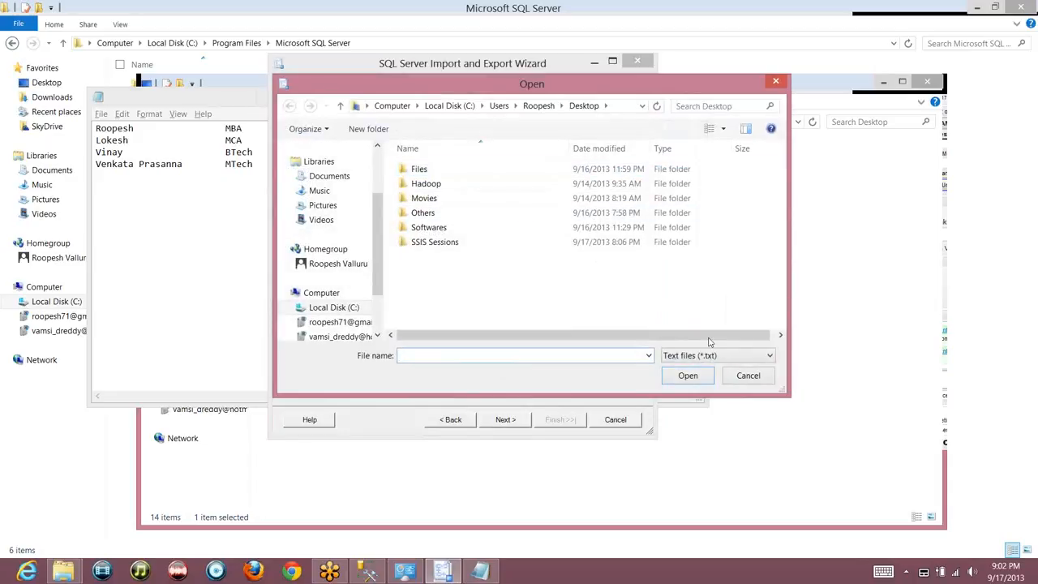
click(747, 376)
click(519, 420)
click(513, 419)
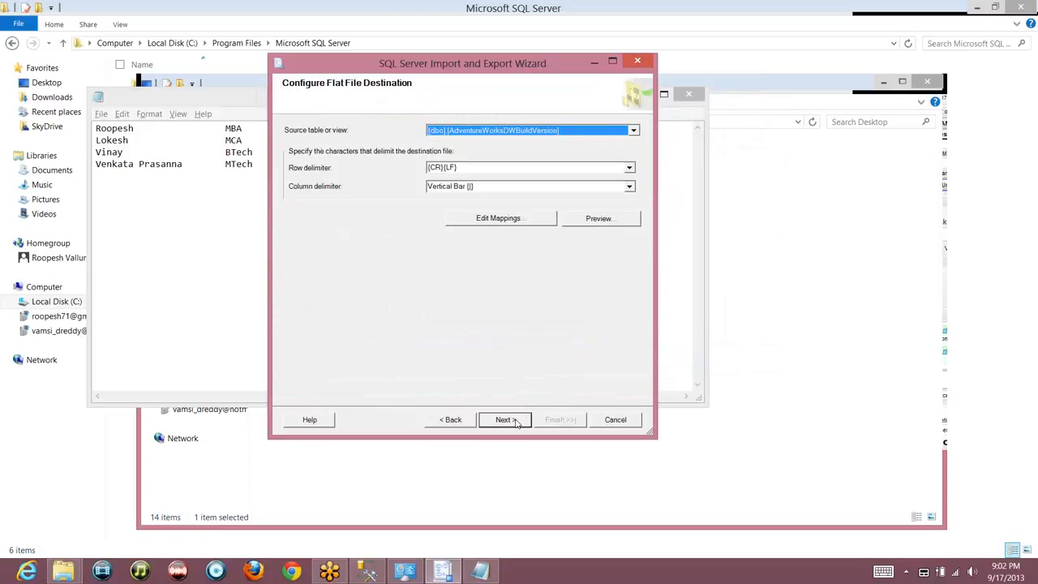
click(506, 223)
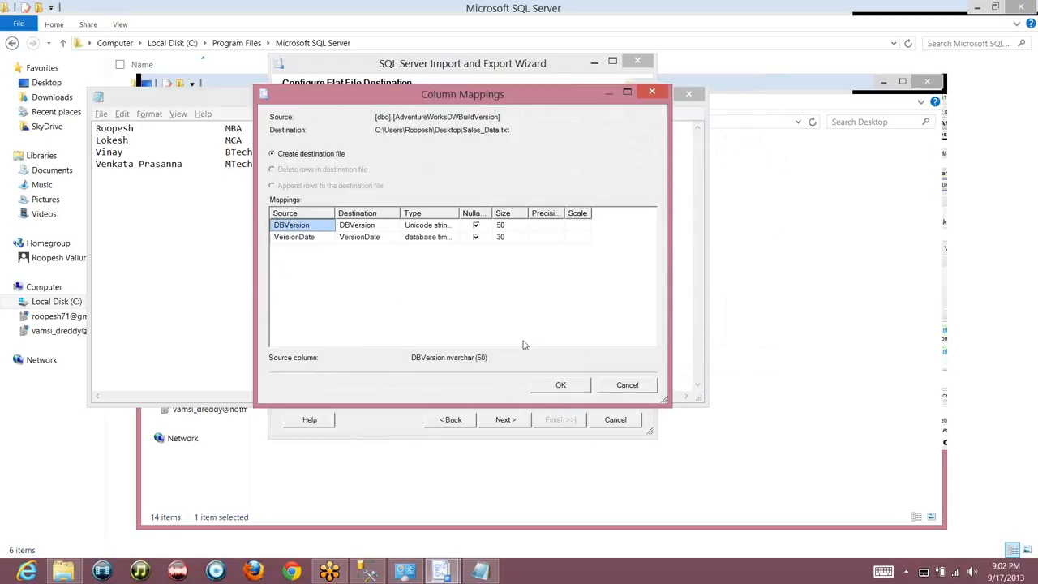
click(610, 386)
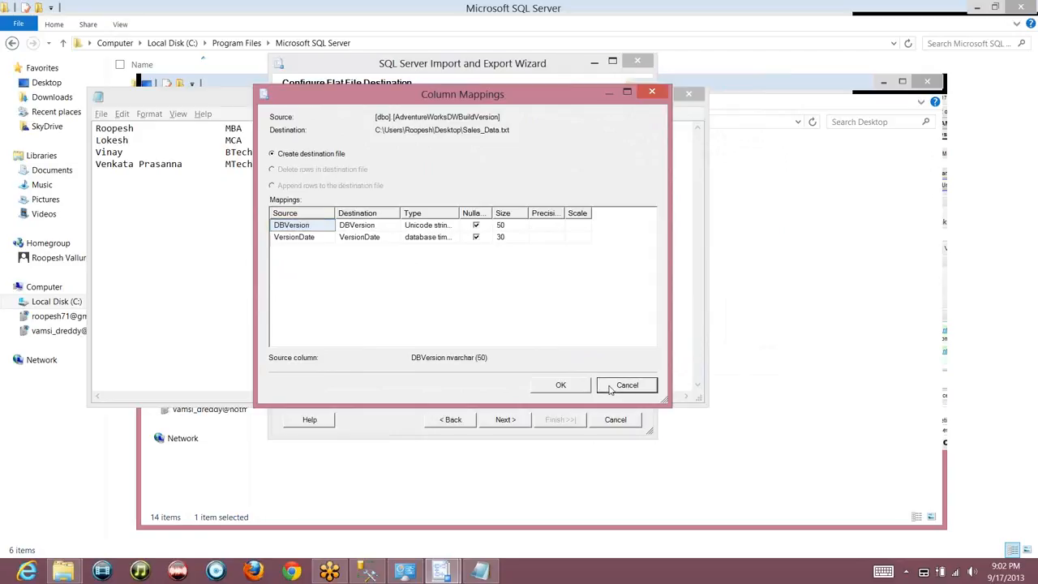
click(453, 419)
Go back to the destination page and forward again to the flat file destination settings
click(449, 421)
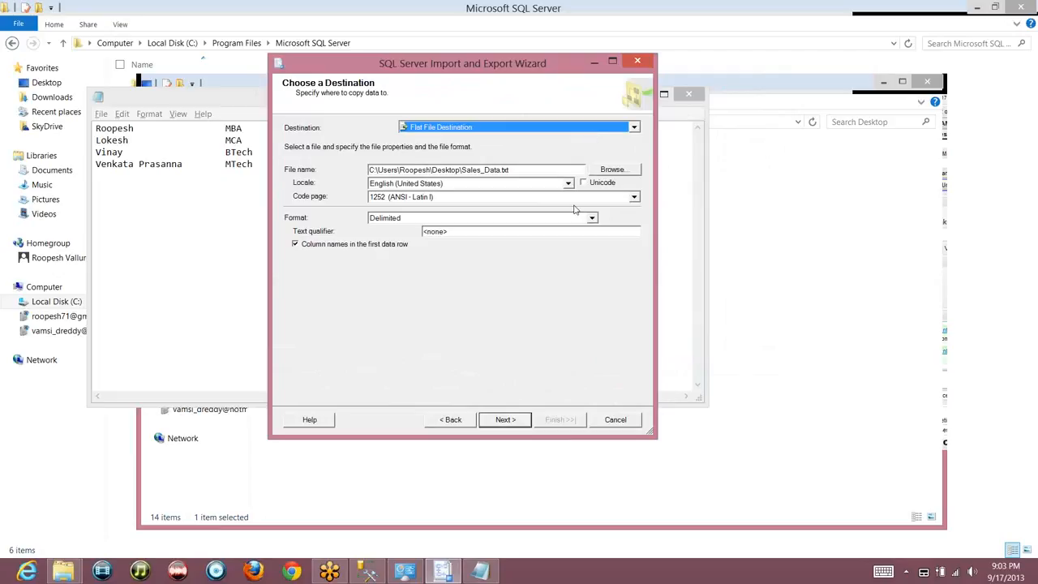
click(511, 421)
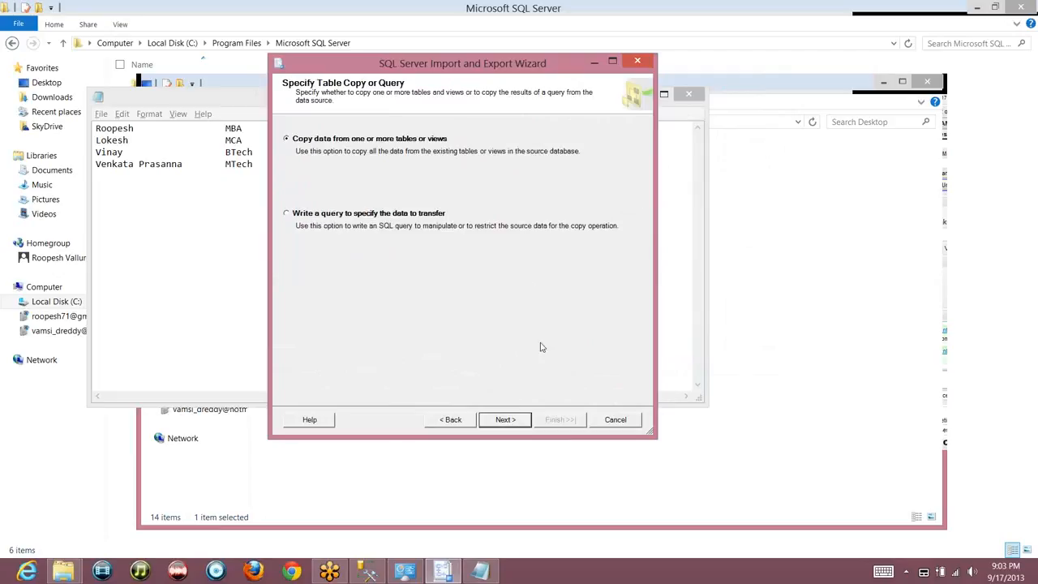
click(507, 419)
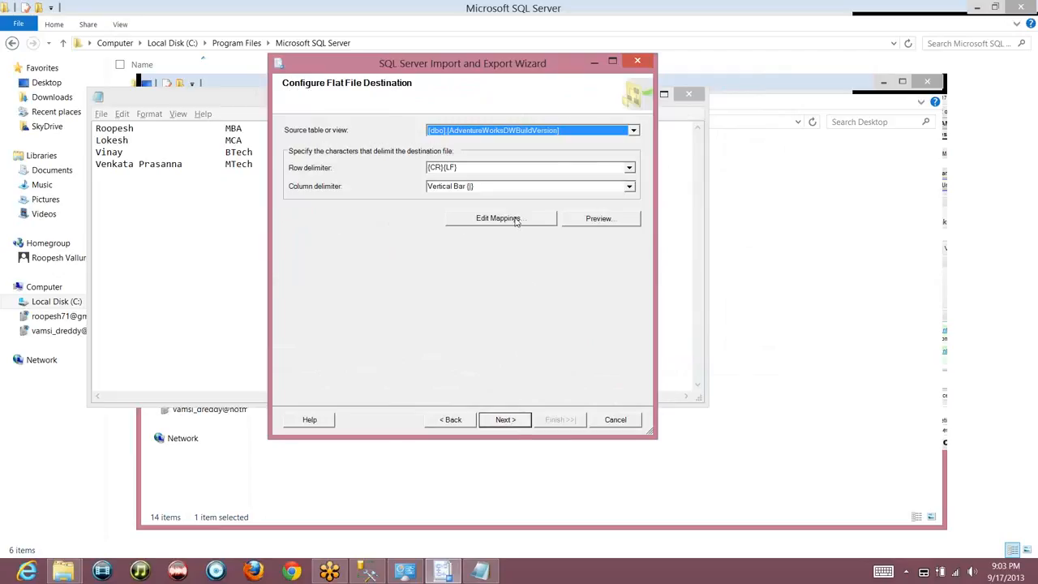
Reselect [dbo].[FactInternetSales] in the Source table or view list
click(570, 132)
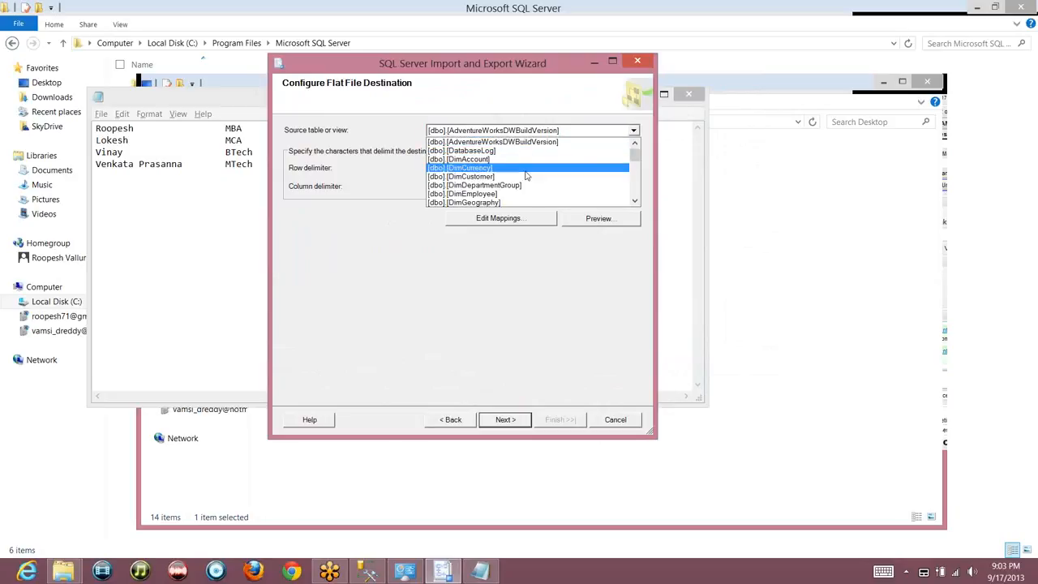
scroll(637, 189, down, 1)
click(637, 189)
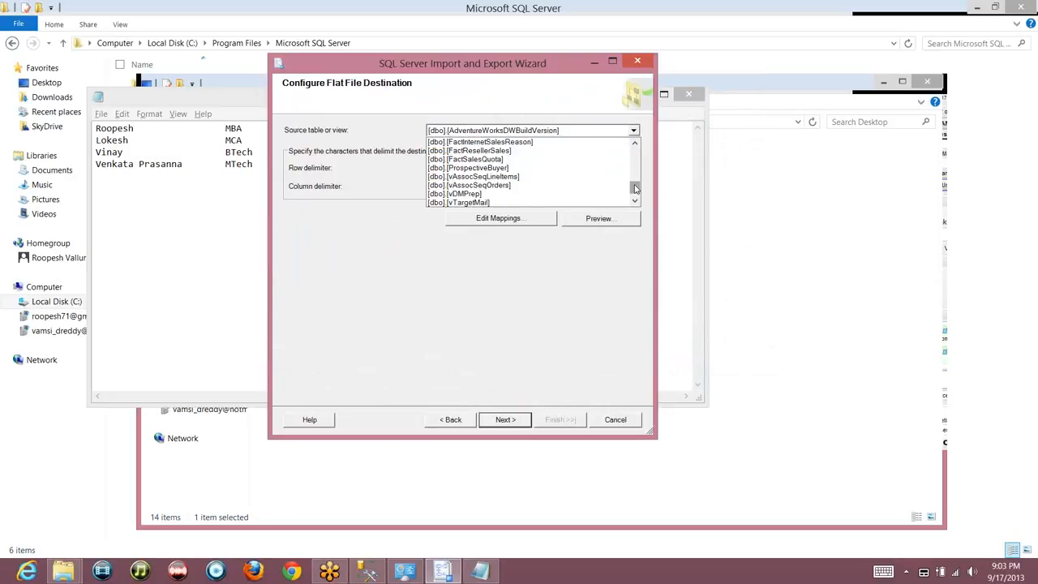
click(634, 144)
click(634, 143)
click(560, 152)
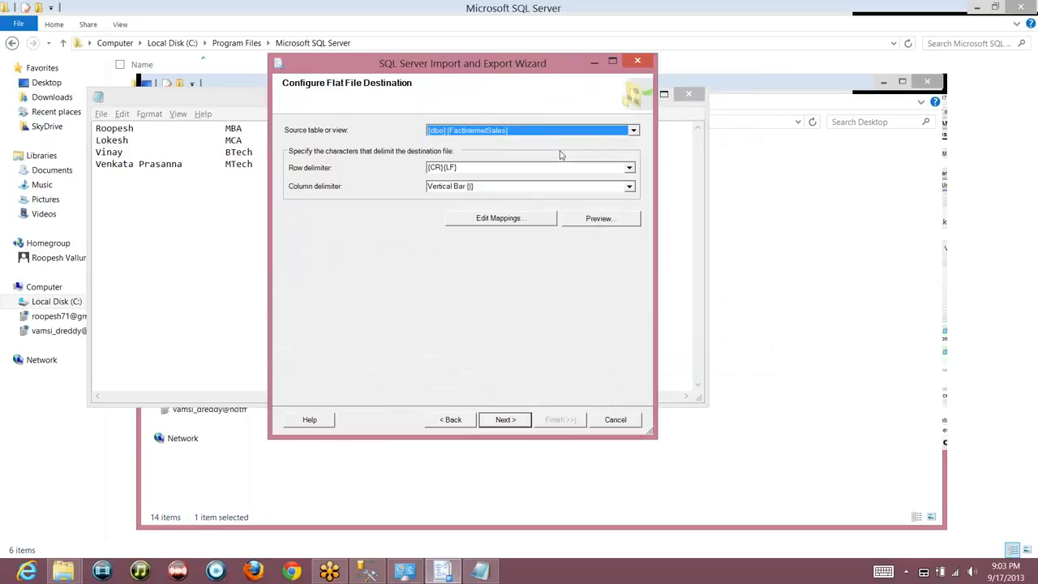
Rename the ProductKey destination column to Prod_Key, accept the mappings, and continue
click(516, 220)
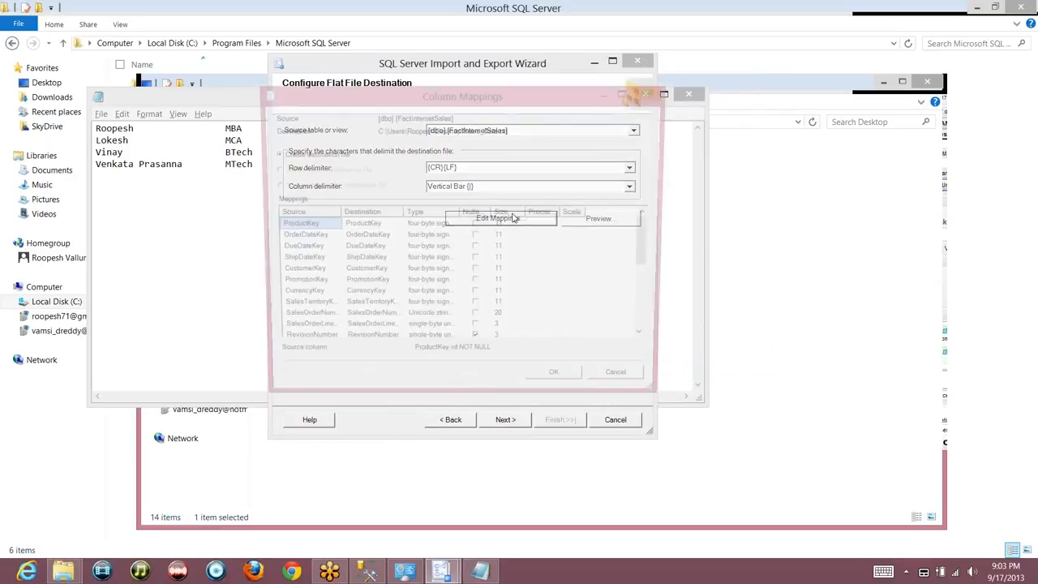
click(381, 228)
text(P)
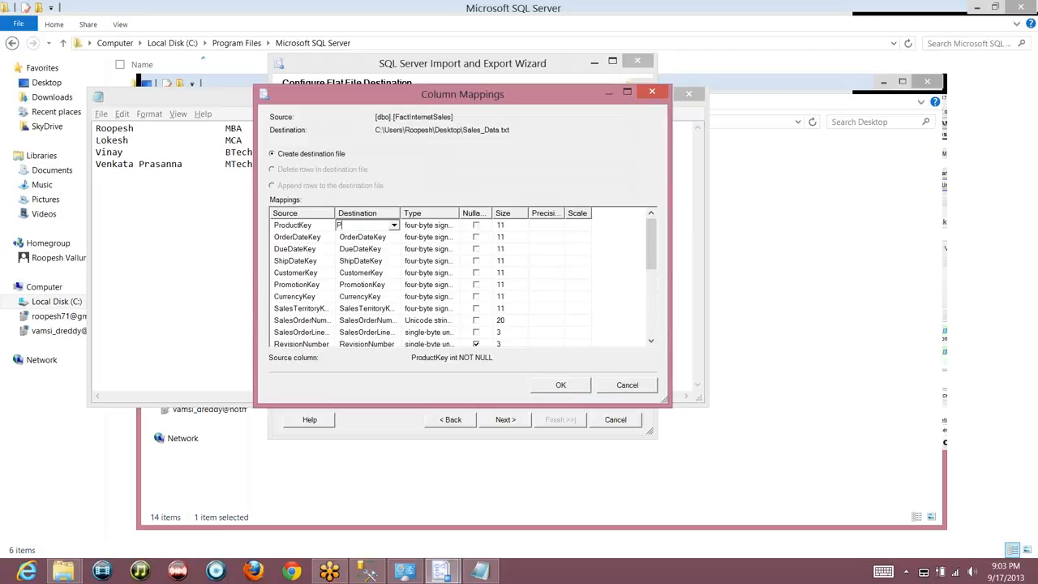
text(rod_Key)
click(562, 386)
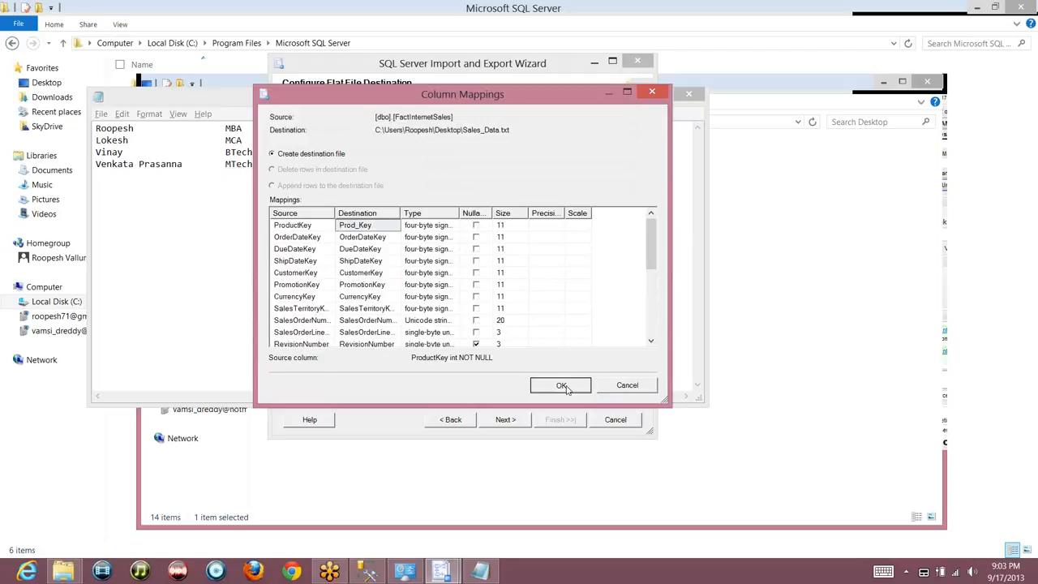
click(519, 419)
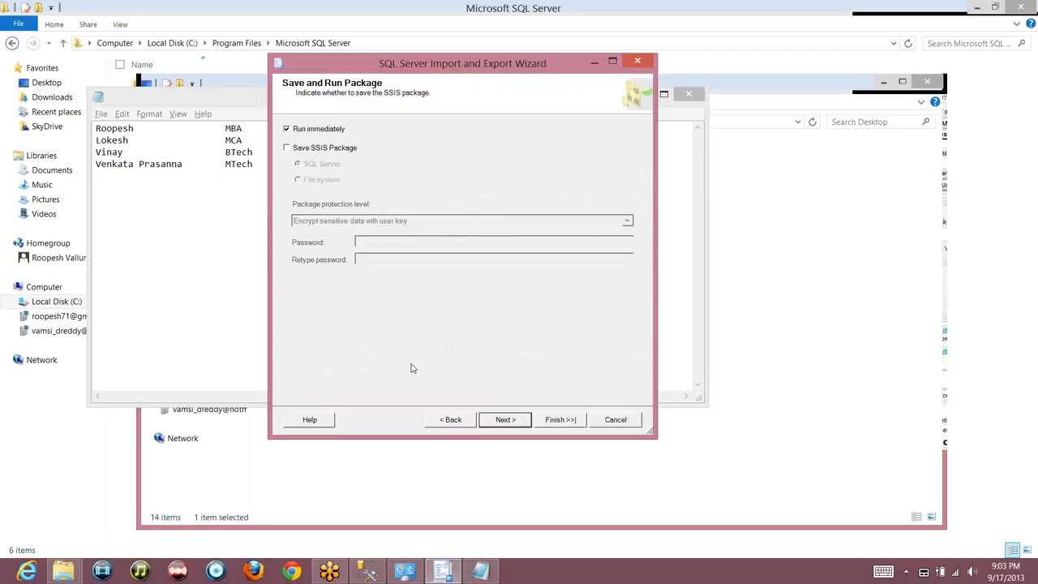
Also save the SSIS package and look over the package protection level choices
click(318, 153)
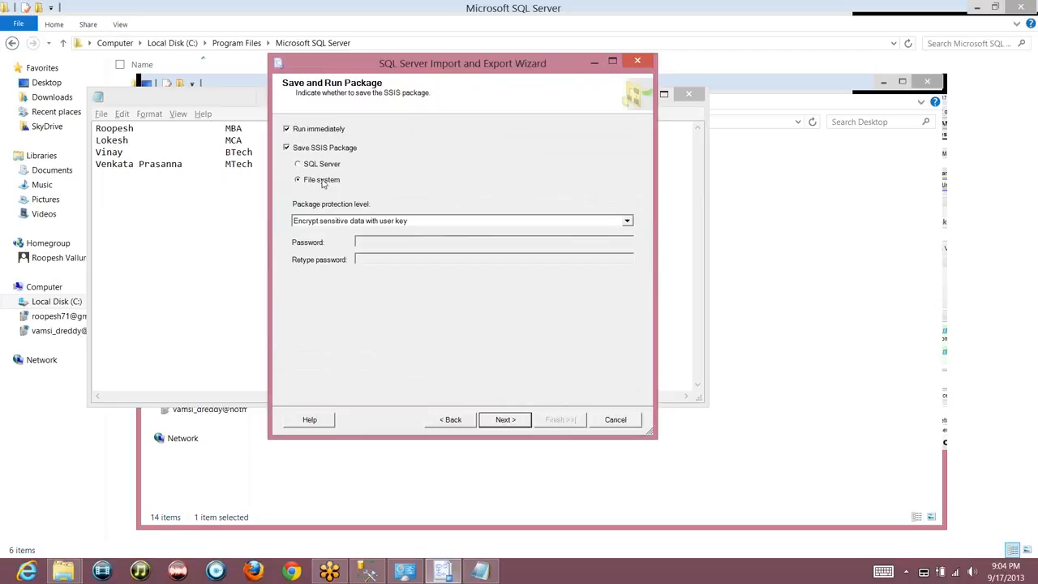
click(628, 221)
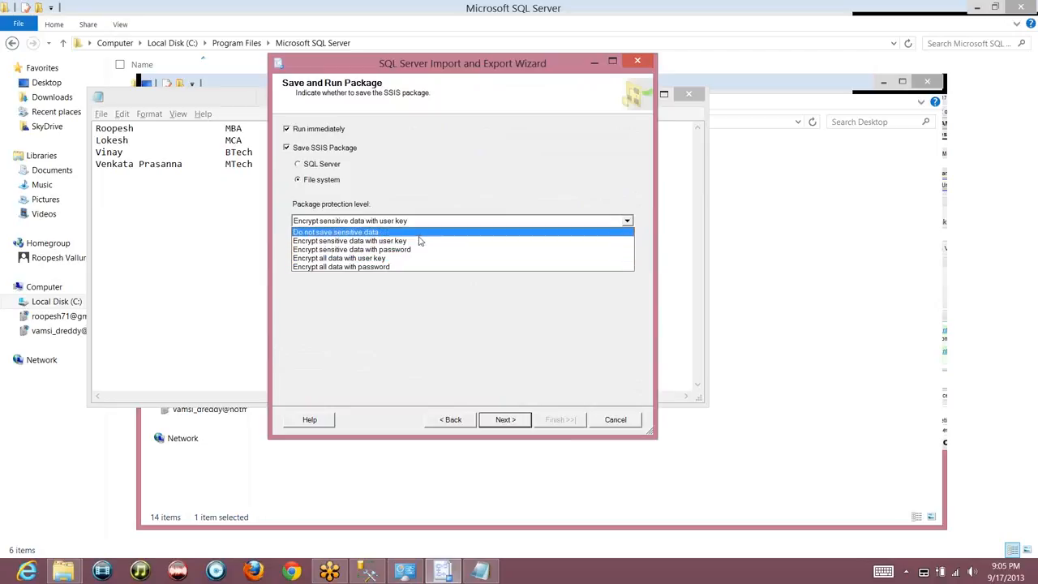
click(420, 249)
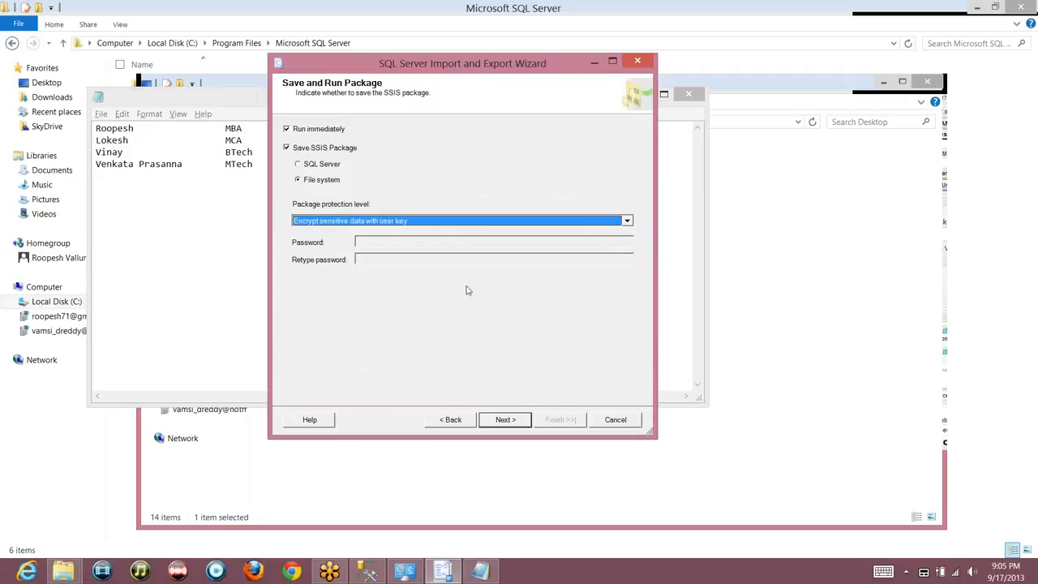
Set the package protection level to Encrypt sensitive data with user key
click(467, 224)
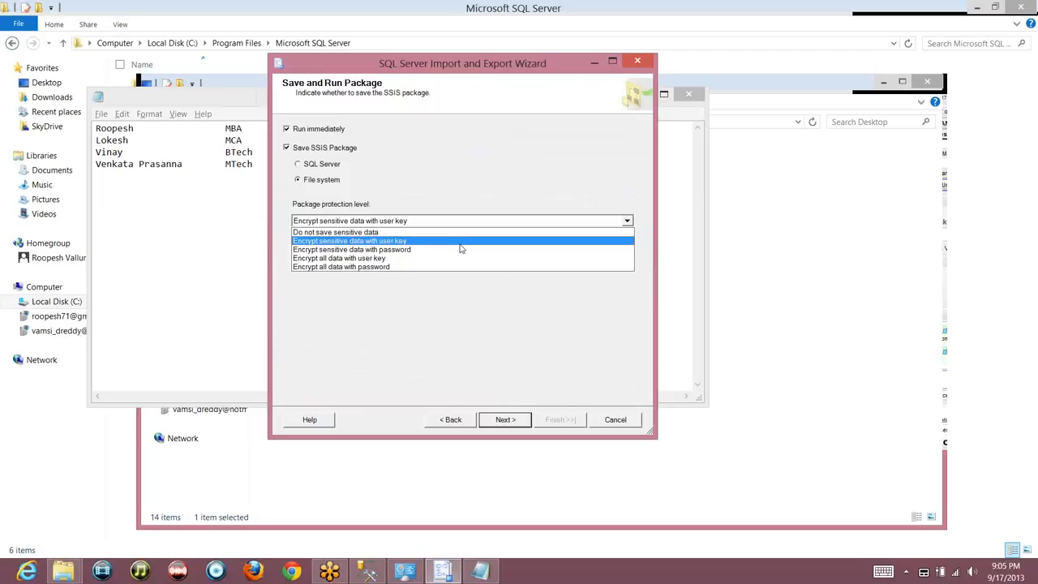
click(461, 249)
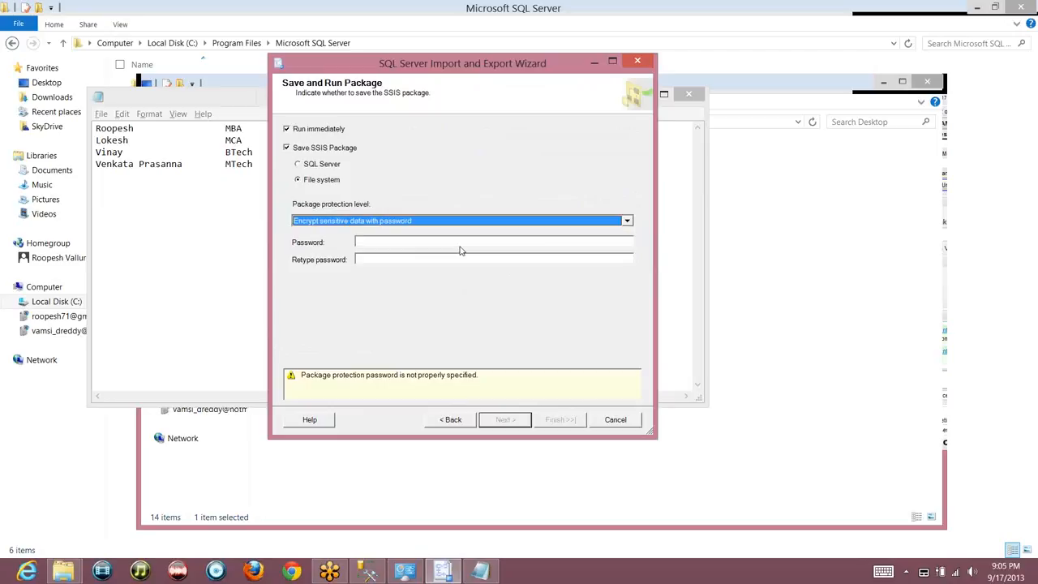
click(399, 223)
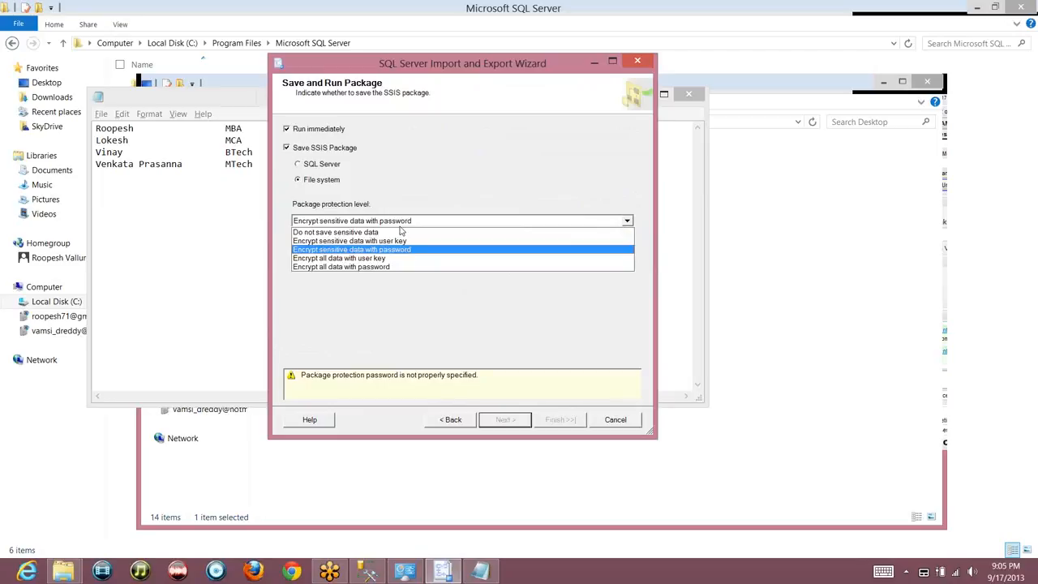
click(401, 241)
click(504, 423)
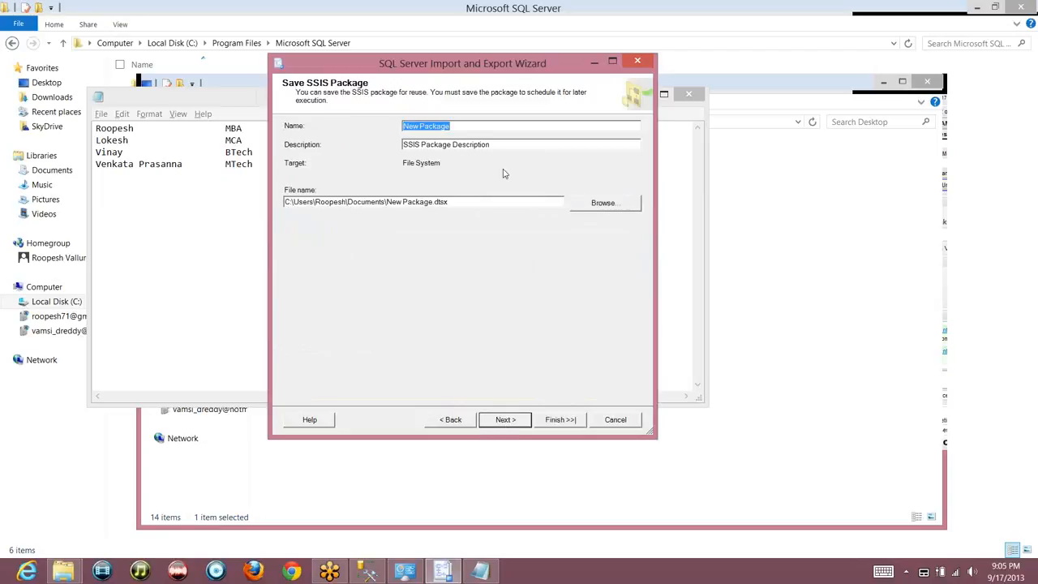
Name the package Sales_Data_Run, describing it as loading FactInternetSales from Adv Wors to a desktop text file
text(Sales)
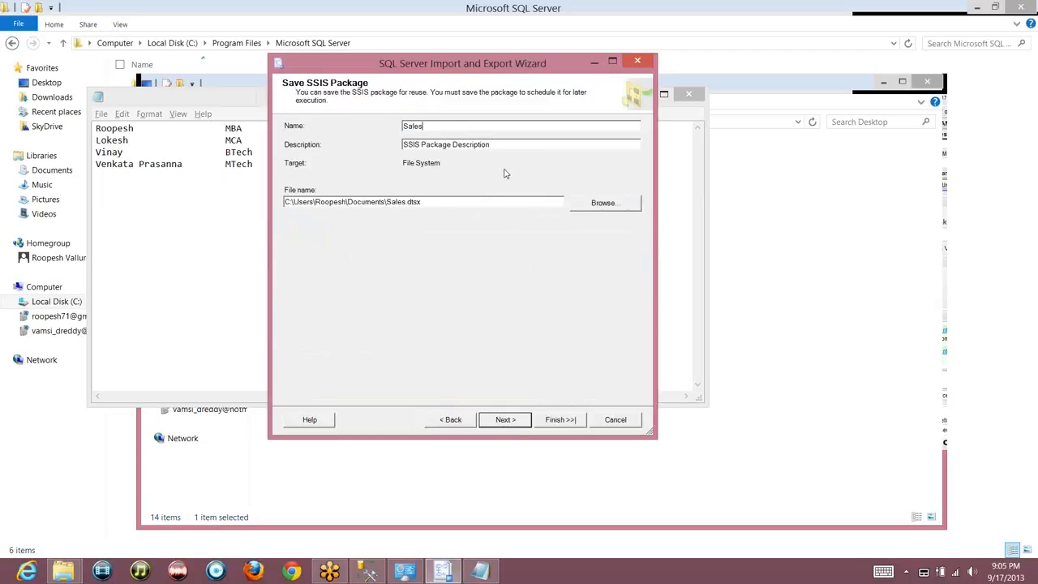
text(_Data_Run)
click(546, 147)
text(http://www.msbiguide.com/2013/01/how-to-install-sql-server-software/)
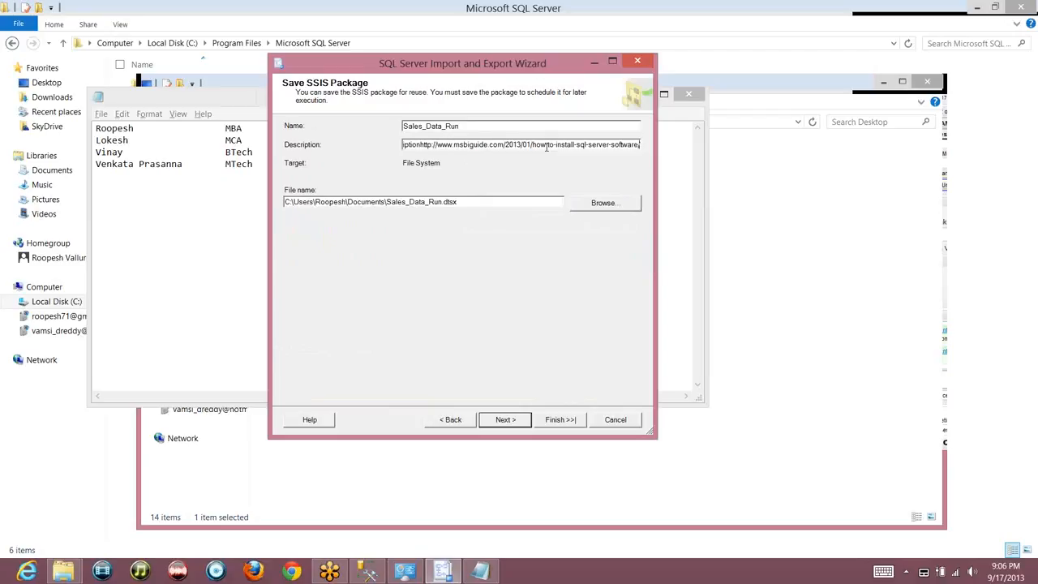
key(ctrl+z)
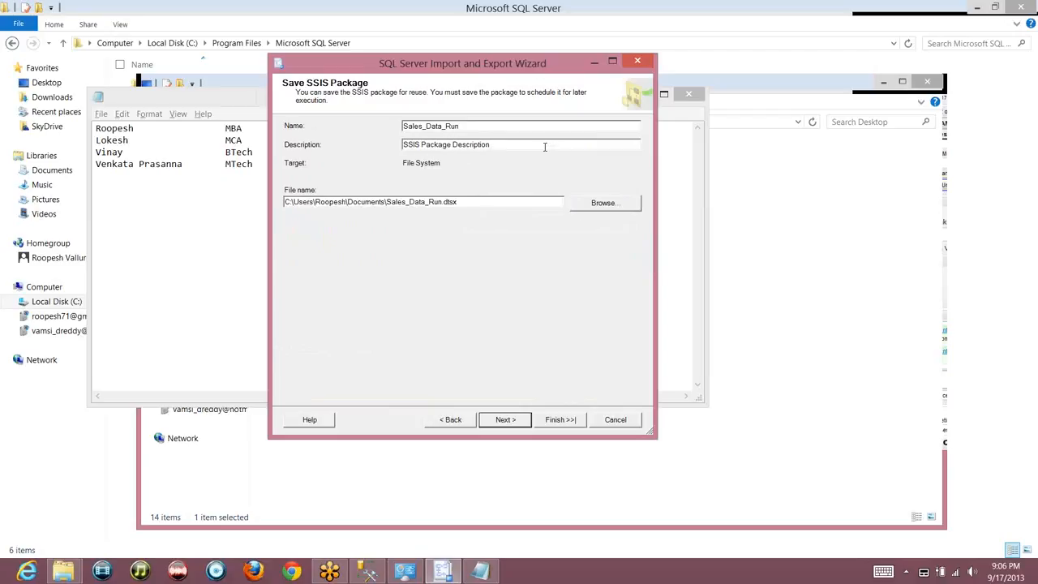
text(this packages)
key(BackSpace)
key(ctrl+a)
text(This packag)
text(e is used to )
text(RUN)
key(BackSpace)
key(BackSpace)
key(BackSpace)
text(Load data from Sal)
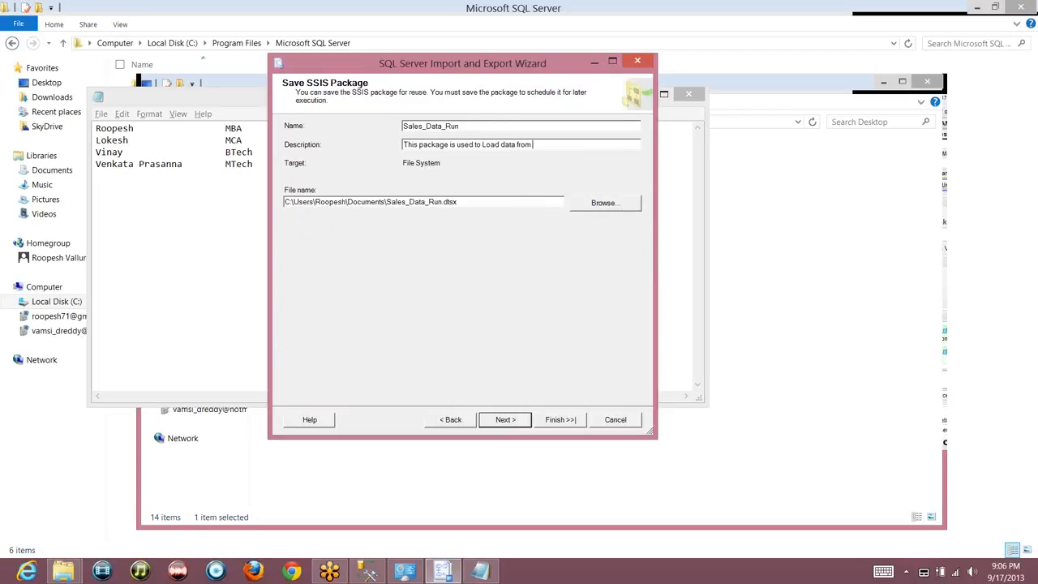
key(BackSpace)
key(BackSpace)
key(BackSpace)
text(FactInternetSales tables in Adv Wors to a Text file in)
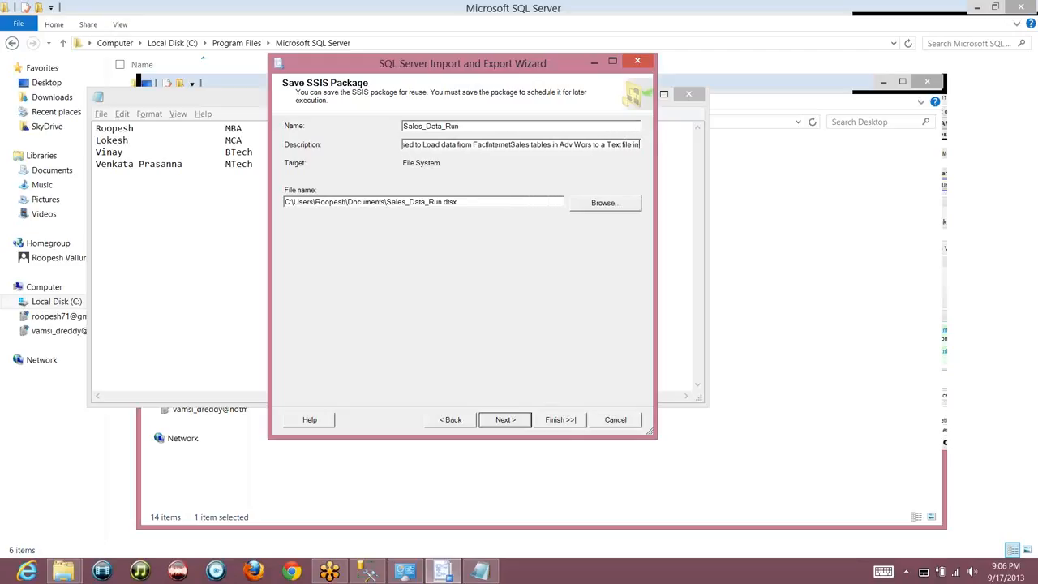
text( desktop)
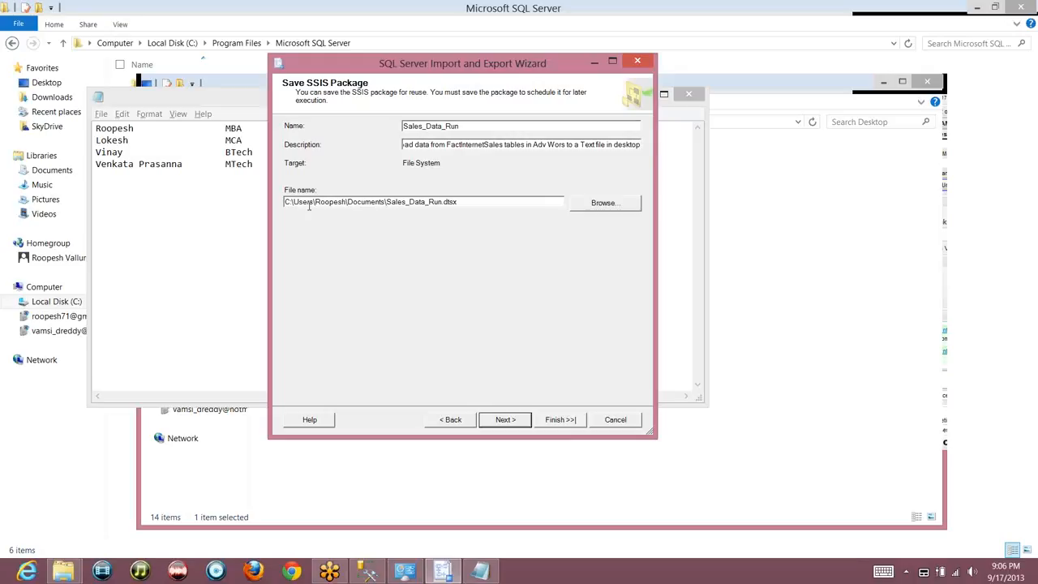
Save the package file to the Desktop and move on to the wizard's summary page
click(596, 205)
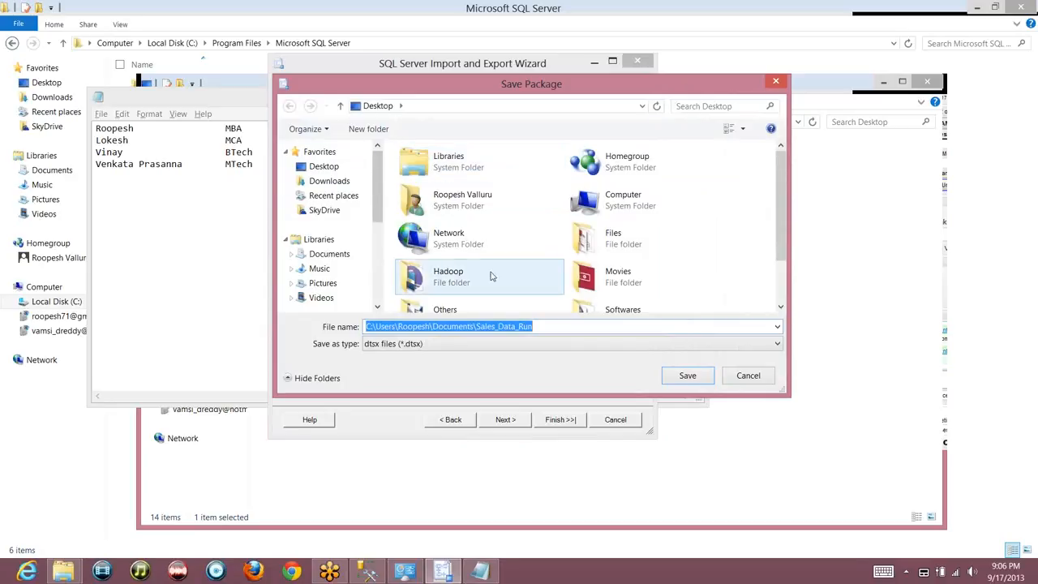
click(323, 166)
click(684, 376)
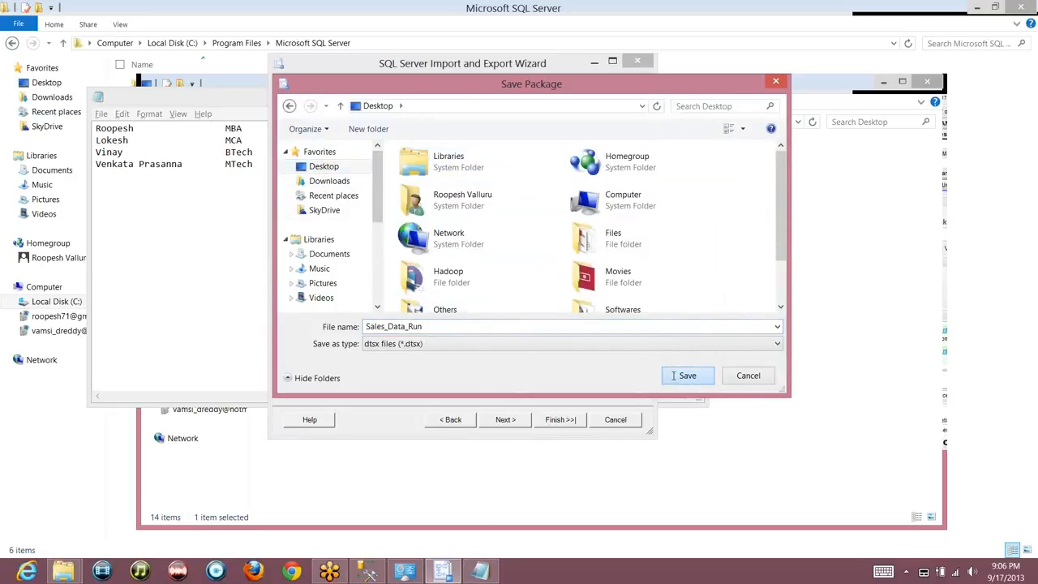
click(513, 421)
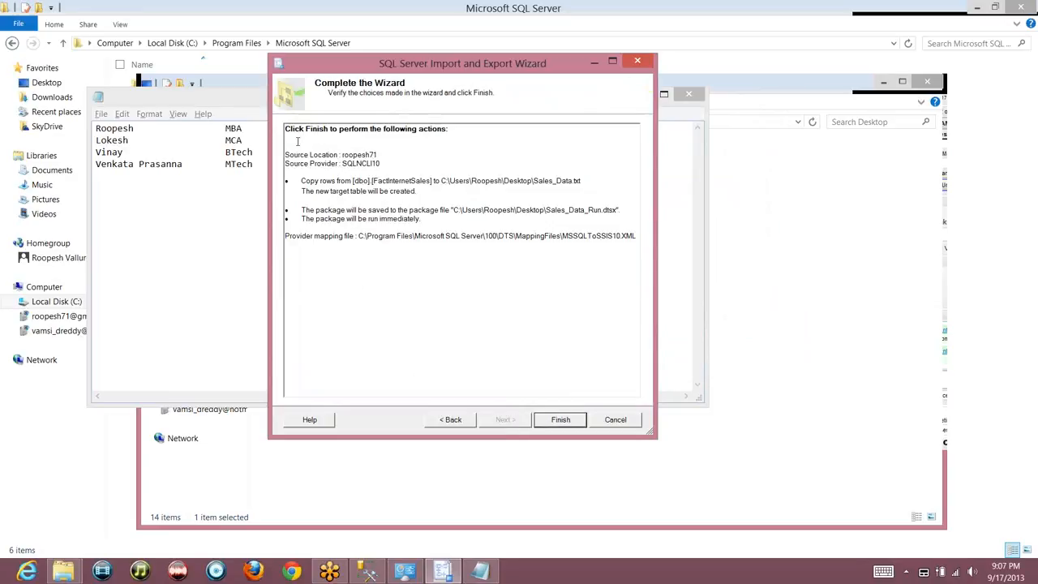
double_click(350, 154)
double_click(353, 163)
drag(300, 181, 506, 200)
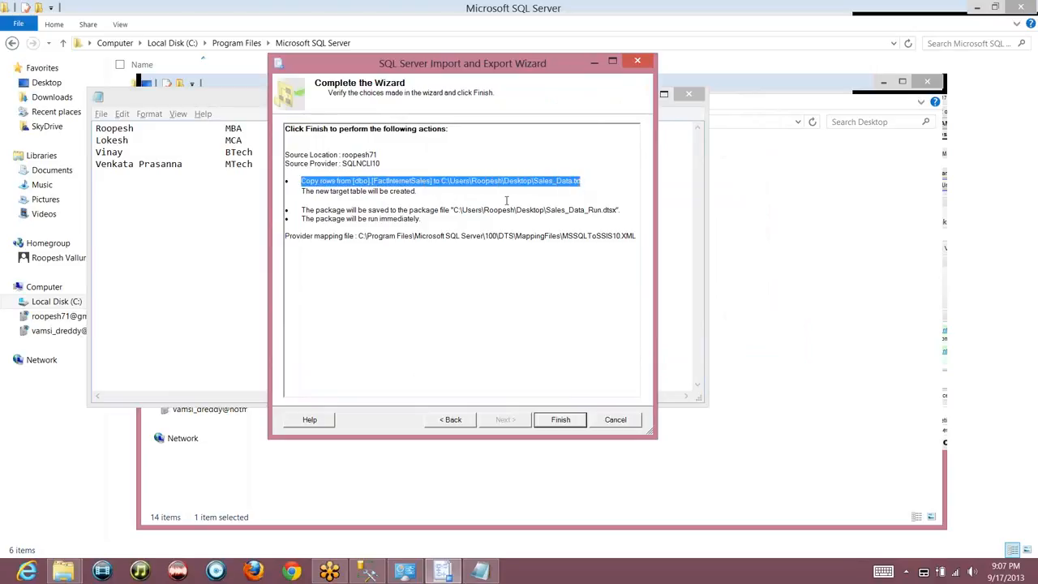
double_click(401, 191)
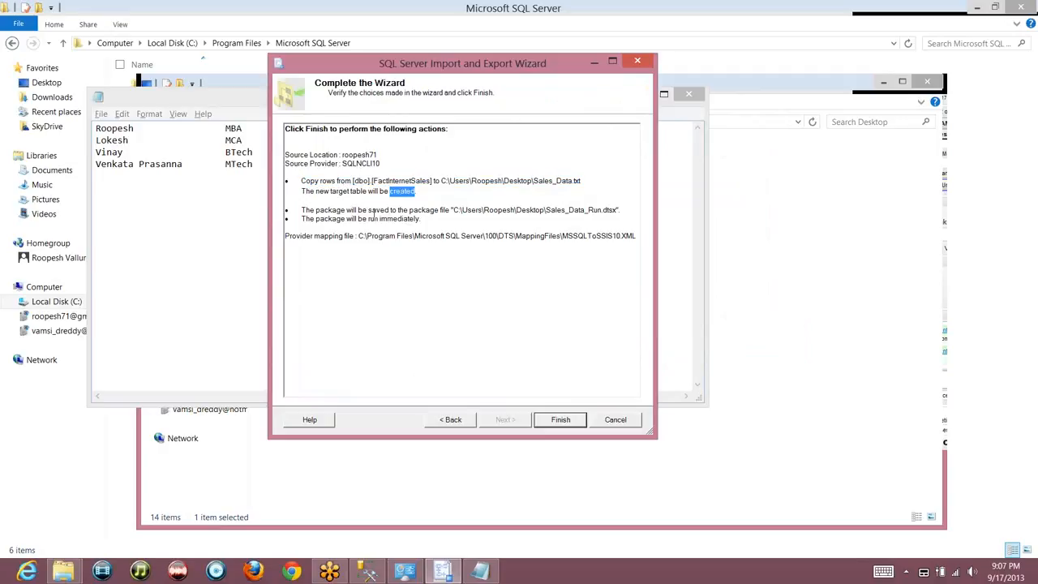
double_click(593, 210)
double_click(405, 219)
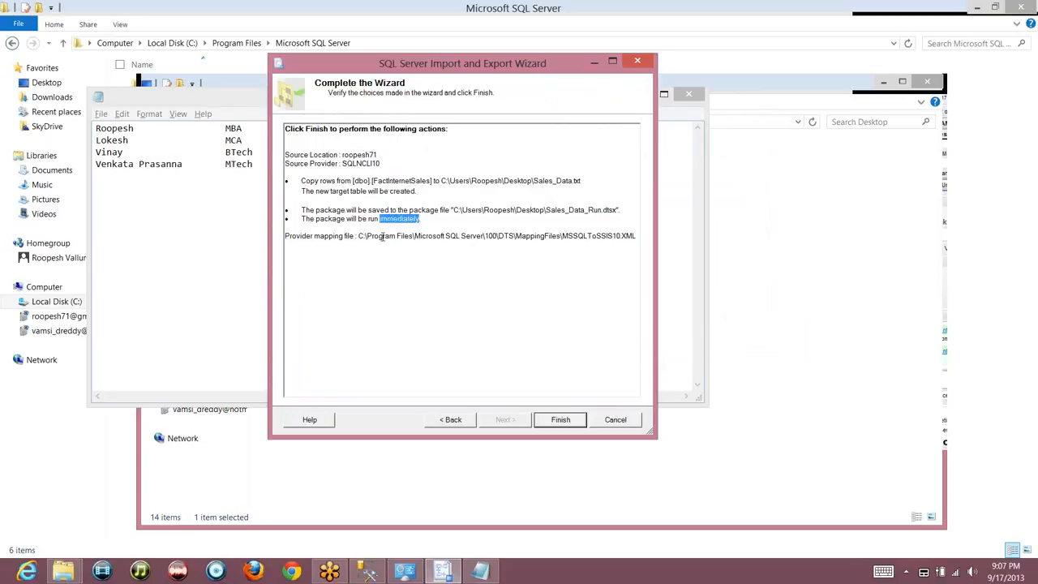
click(599, 238)
Run the export copying 60398 rows to Sales_Data.txt and review the execution report
click(558, 422)
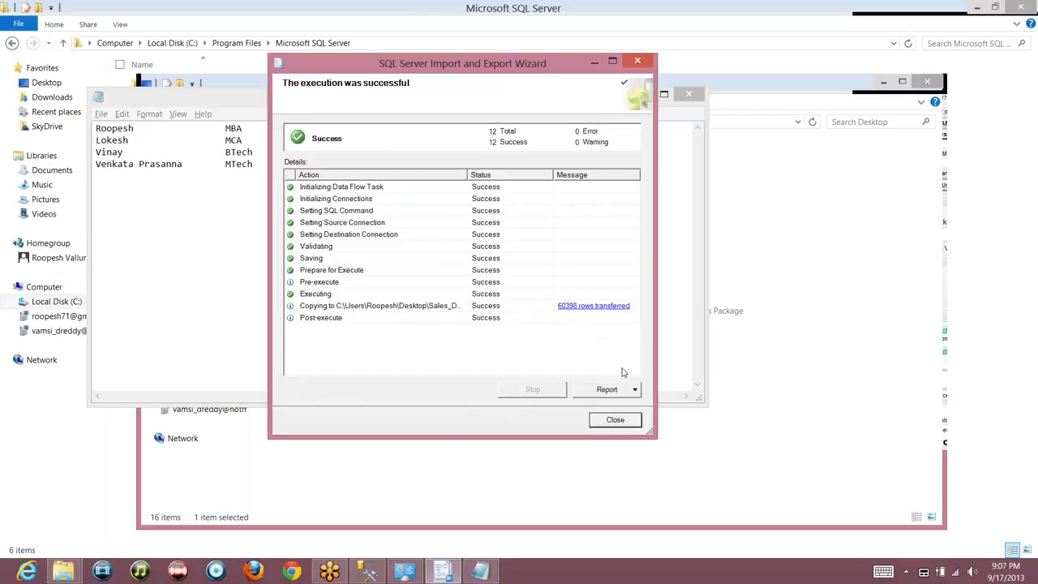
click(634, 391)
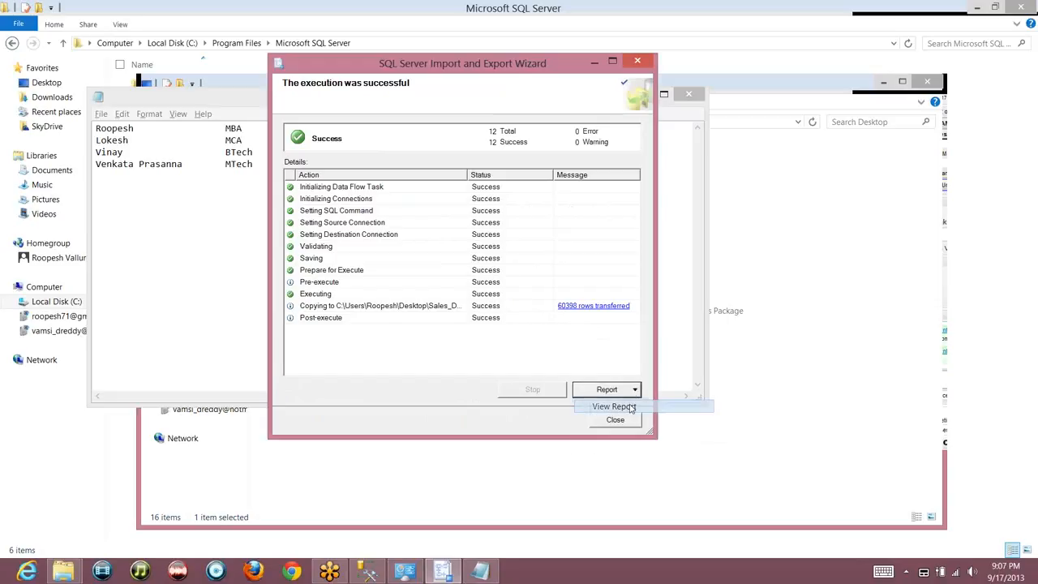
click(621, 405)
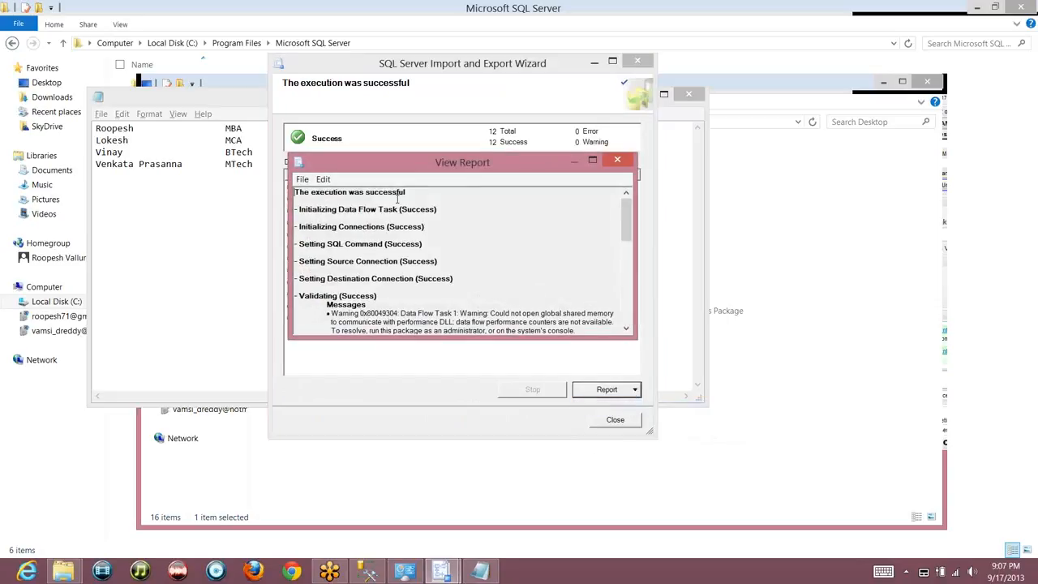
drag(628, 235, 624, 331)
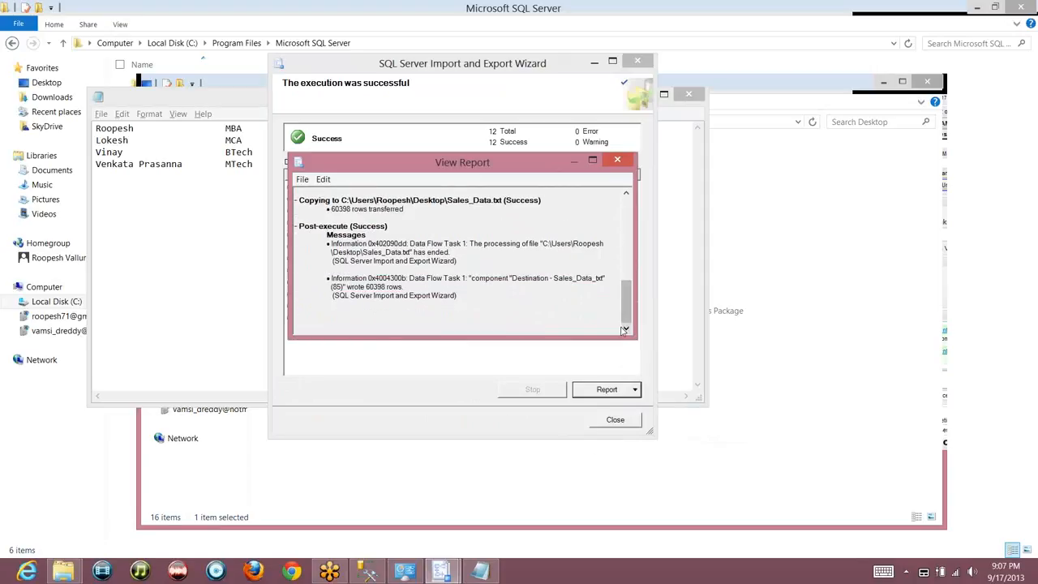
click(616, 160)
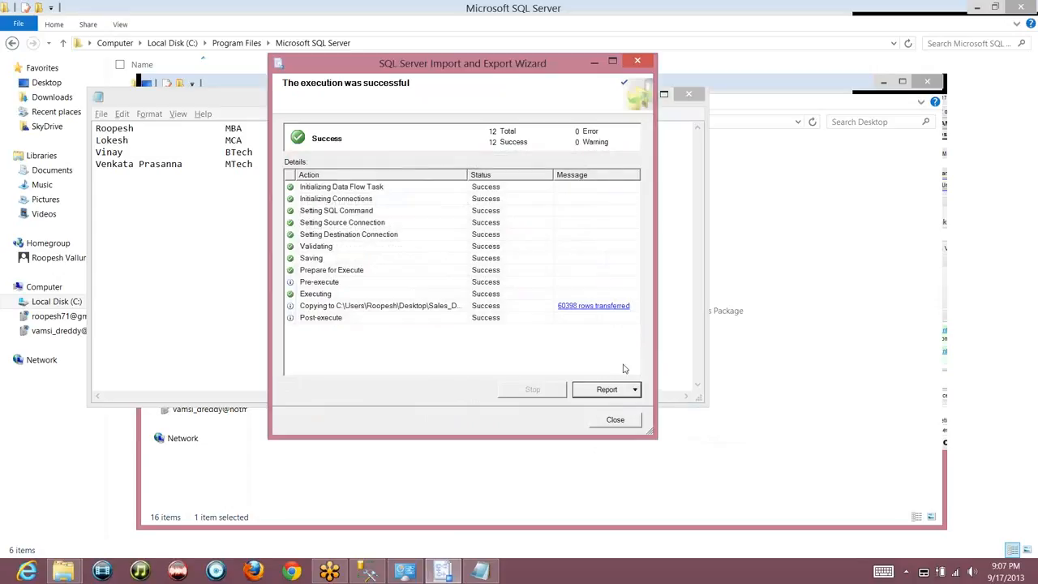
Close the finished wizard, show the desktop and open the exported Sales_Data file
click(636, 390)
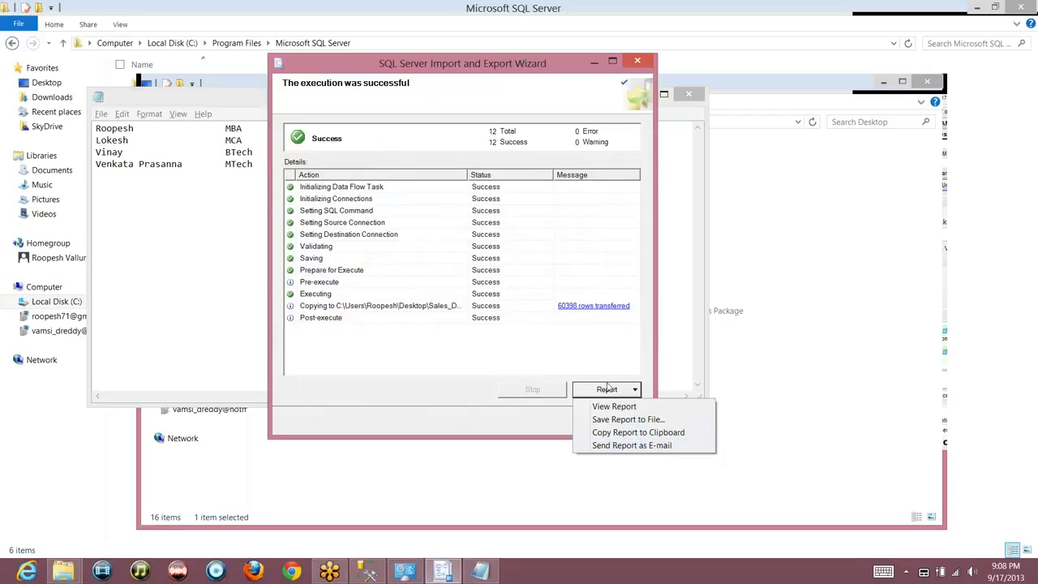
click(588, 348)
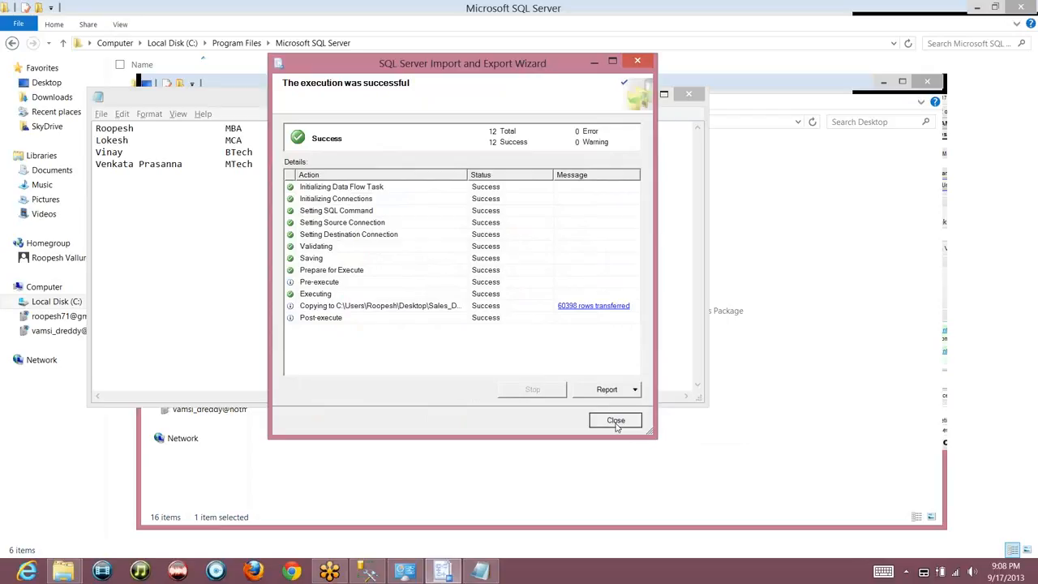
click(616, 421)
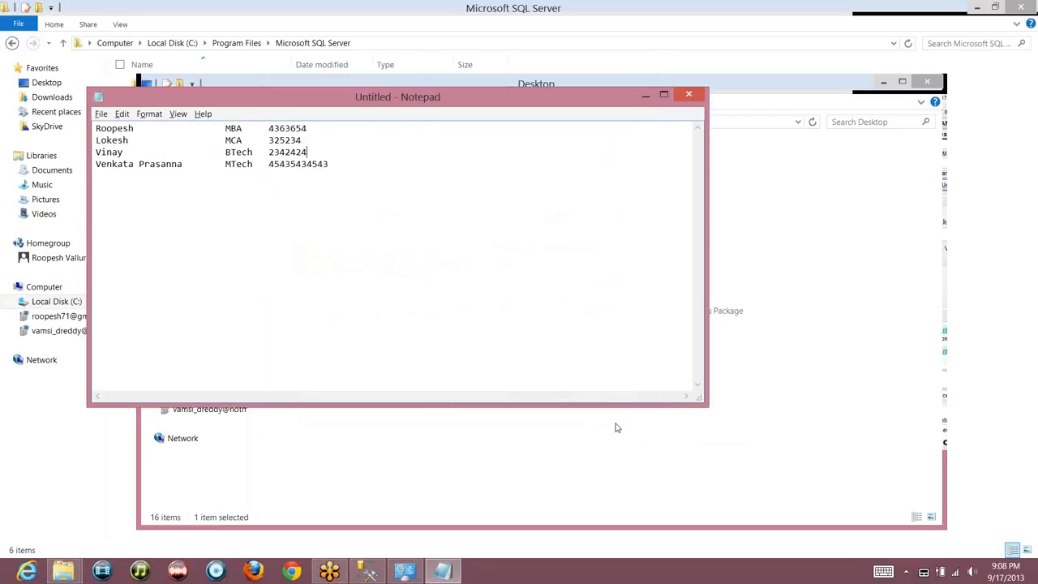
key(super+d)
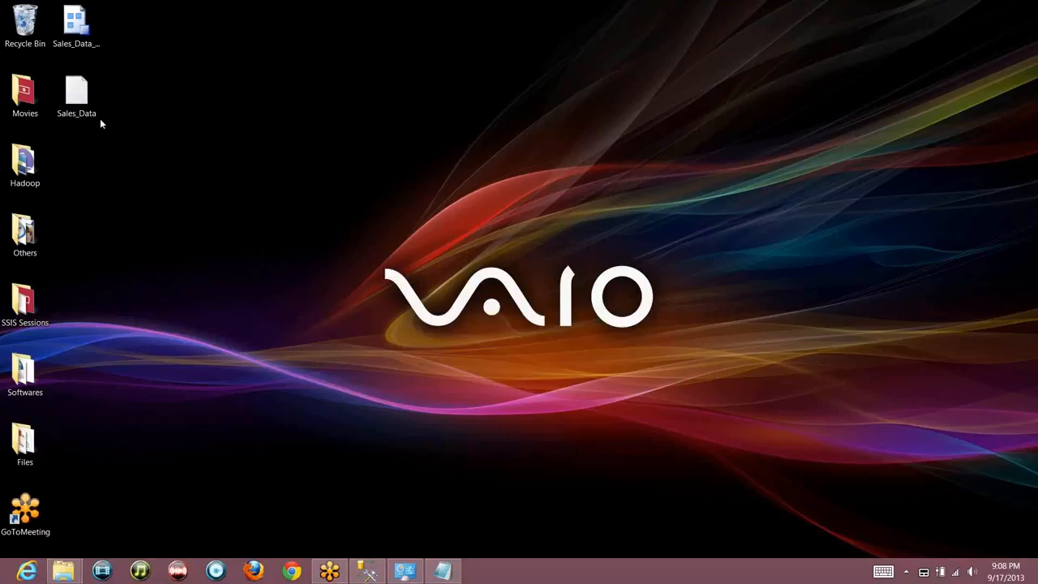
double_click(88, 103)
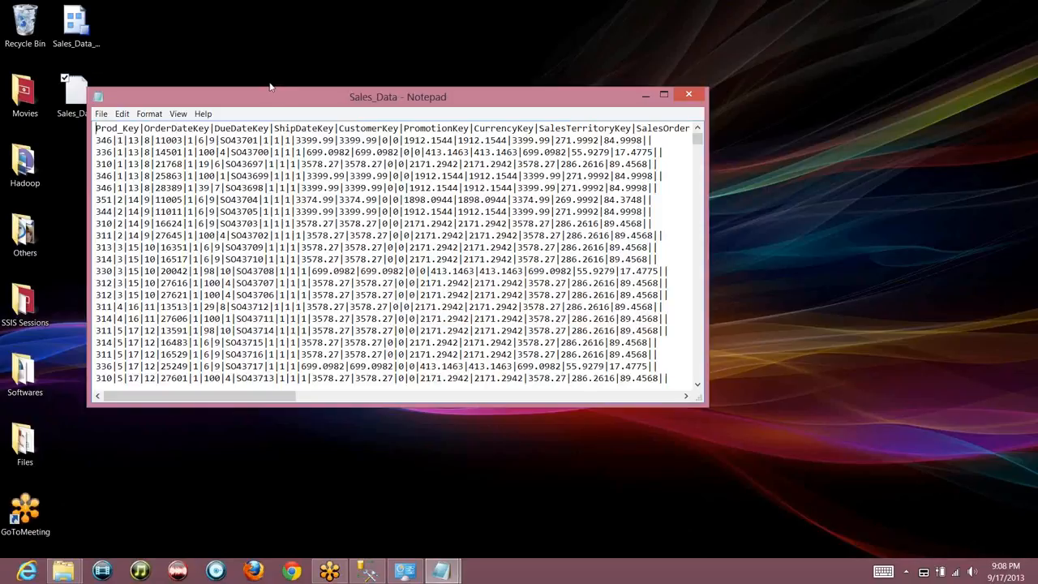
Stretch Notepad to full screen height and put the caret after the first row's trailing pipes
double_click(269, 87)
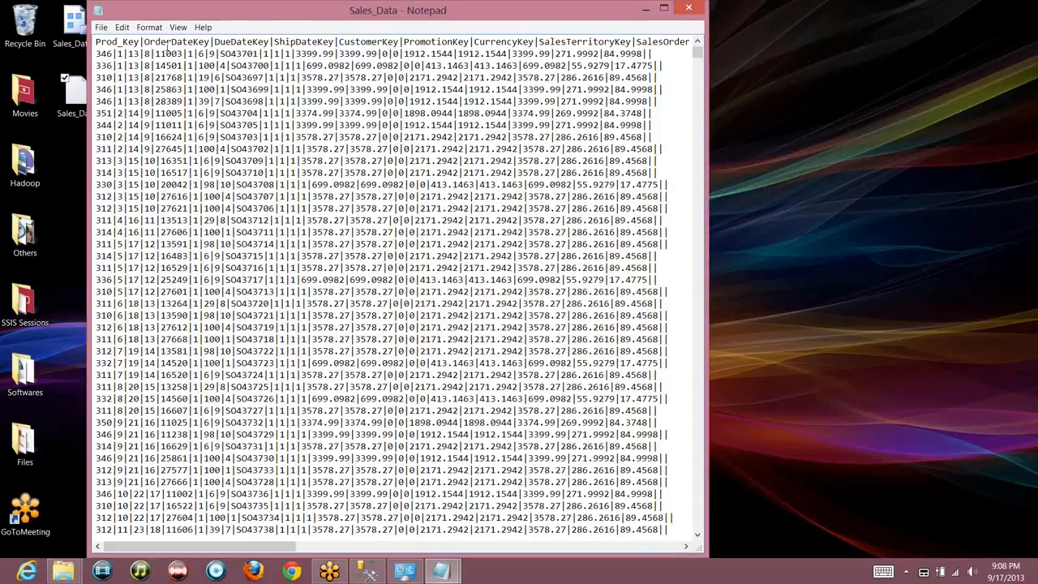
click(656, 54)
Close Sales_Data.txt in Notepad, returning to the desktop
click(689, 11)
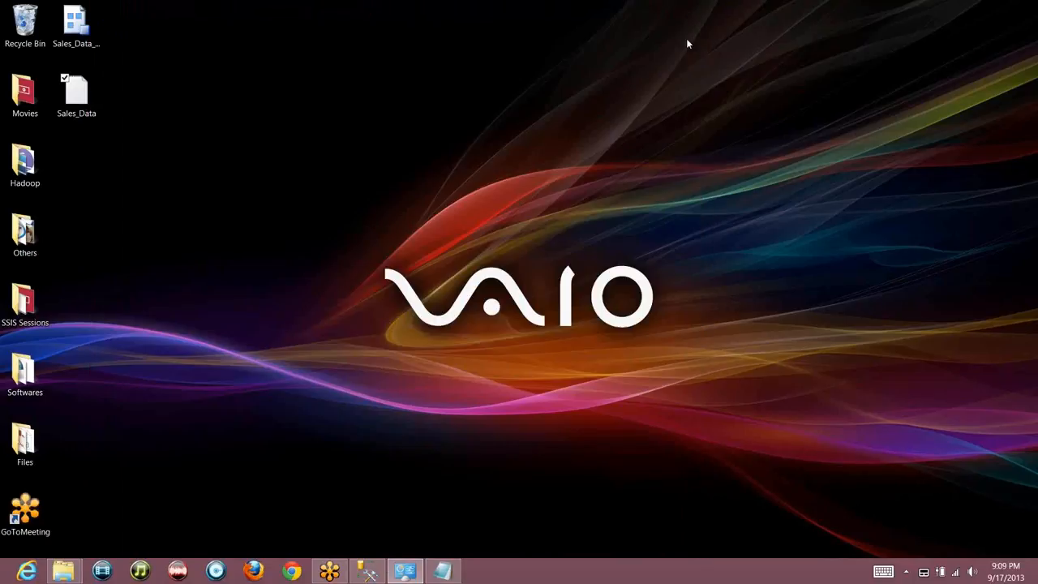
click(77, 26)
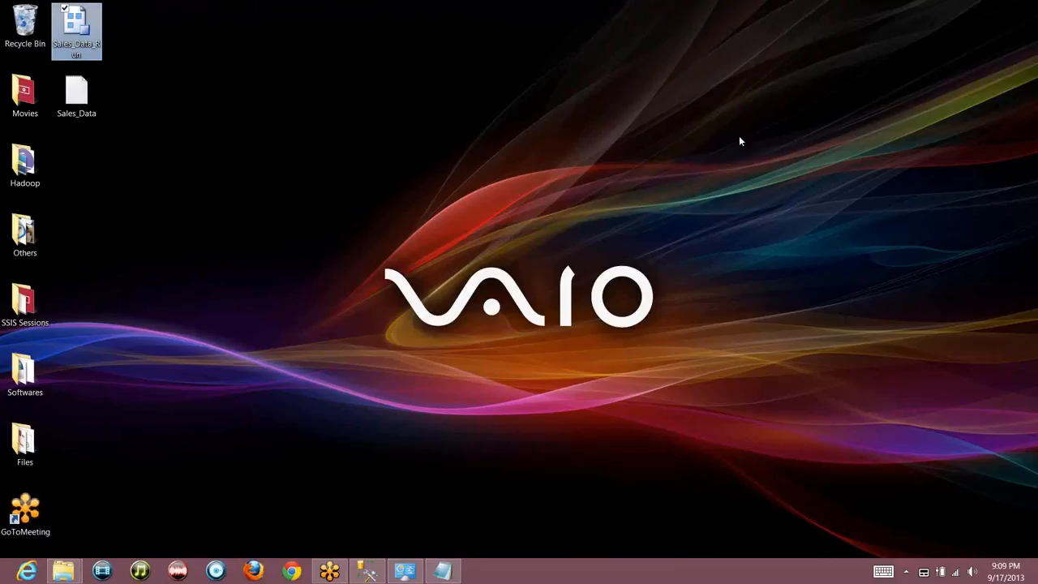
click(920, 102)
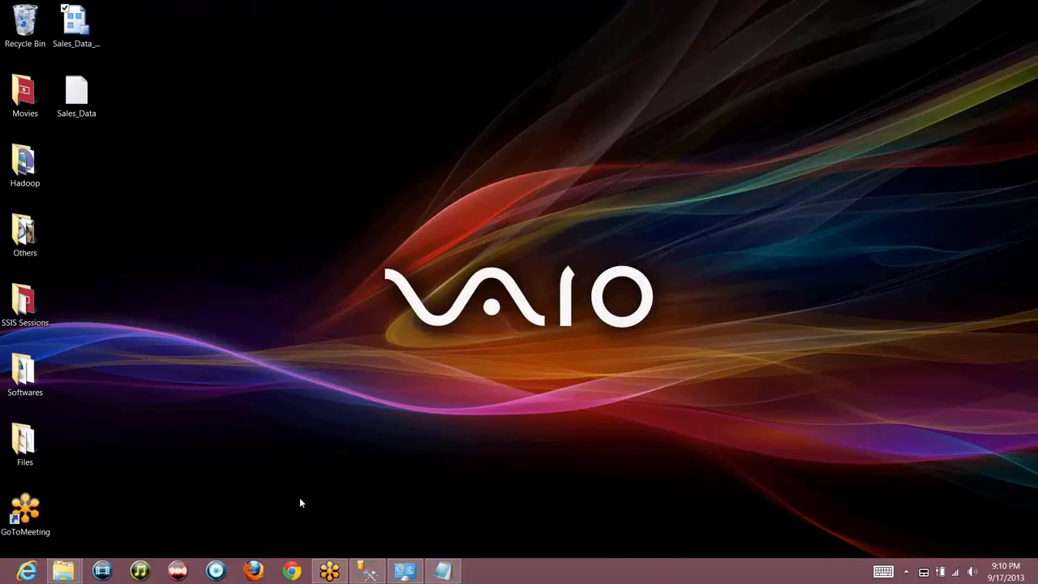
Launch Import and Export Data (64-bit) from the Windows 8 Start screen
key(super)
scroll(945, 579, down, 3)
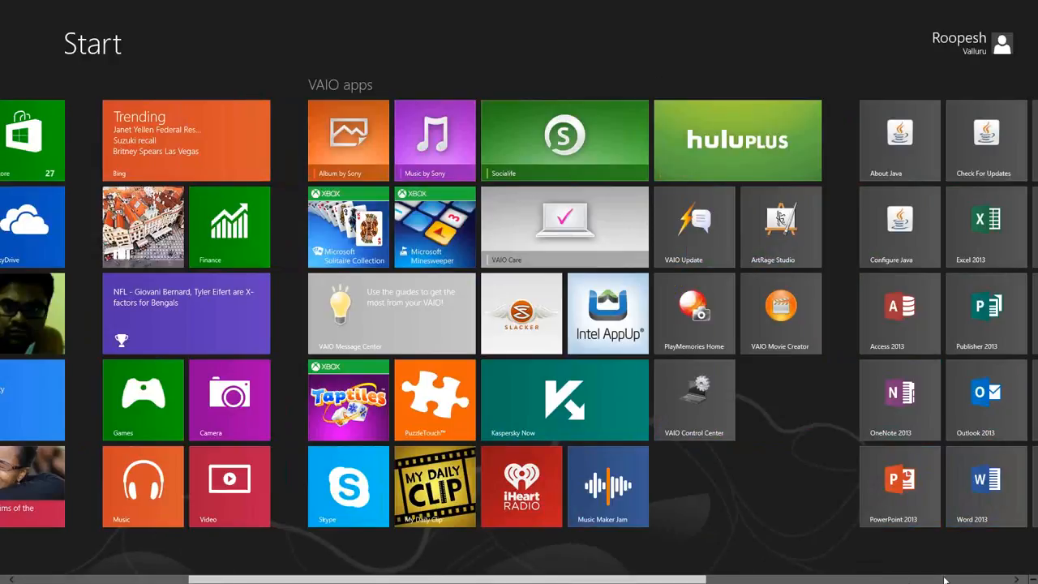
scroll(945, 579, down, 5)
click(487, 398)
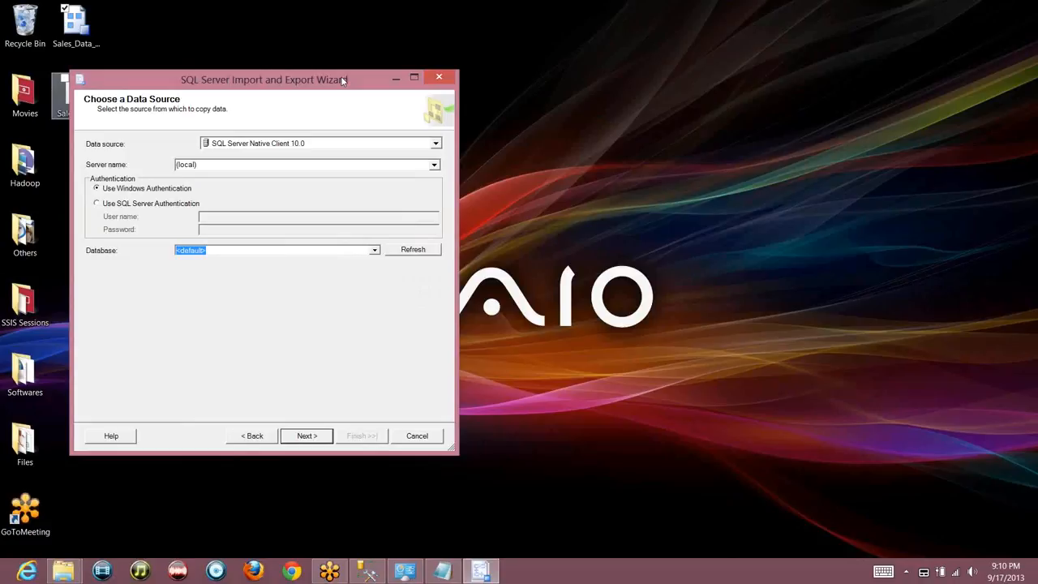
Use Flat File Source on Desktop\Sales_Data.txt, take column names from the first row, and preview the columns
click(347, 146)
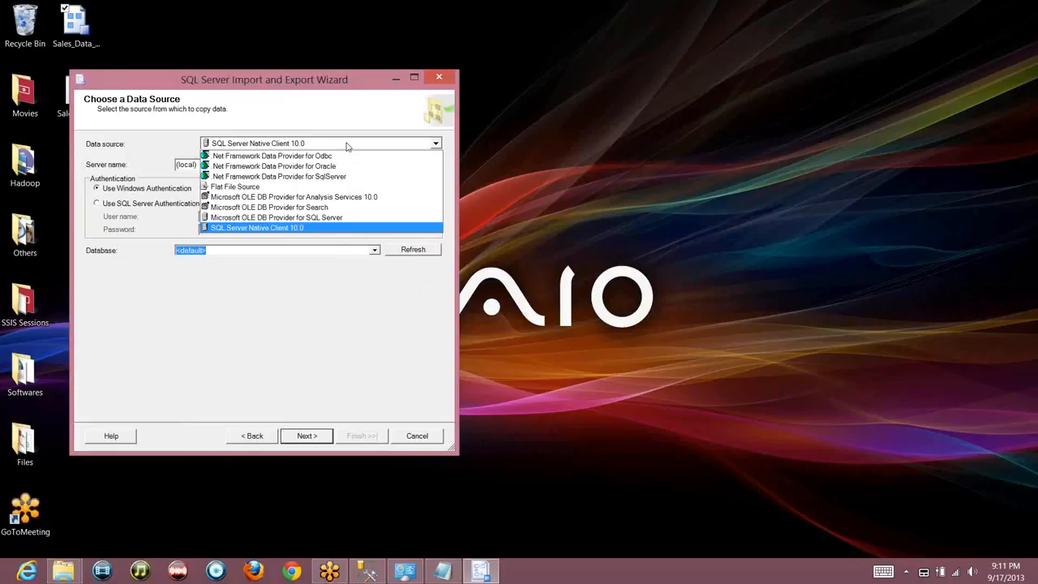
click(326, 188)
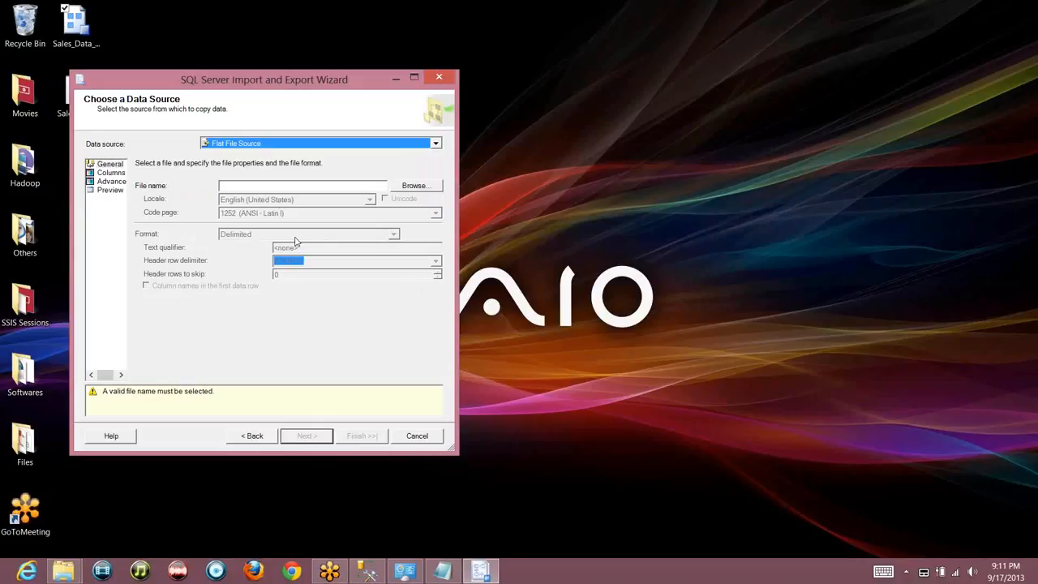
click(411, 189)
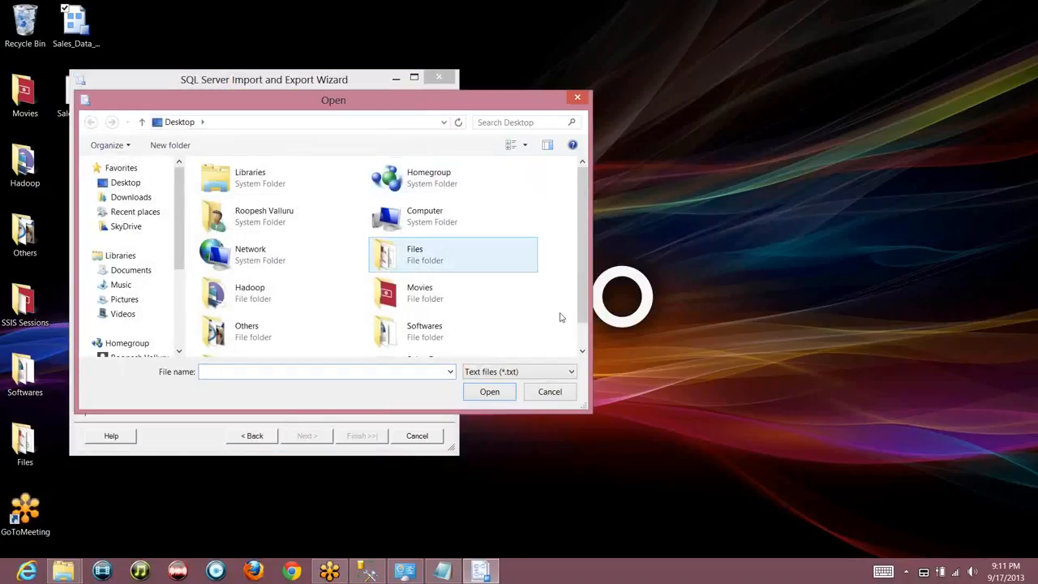
click(580, 339)
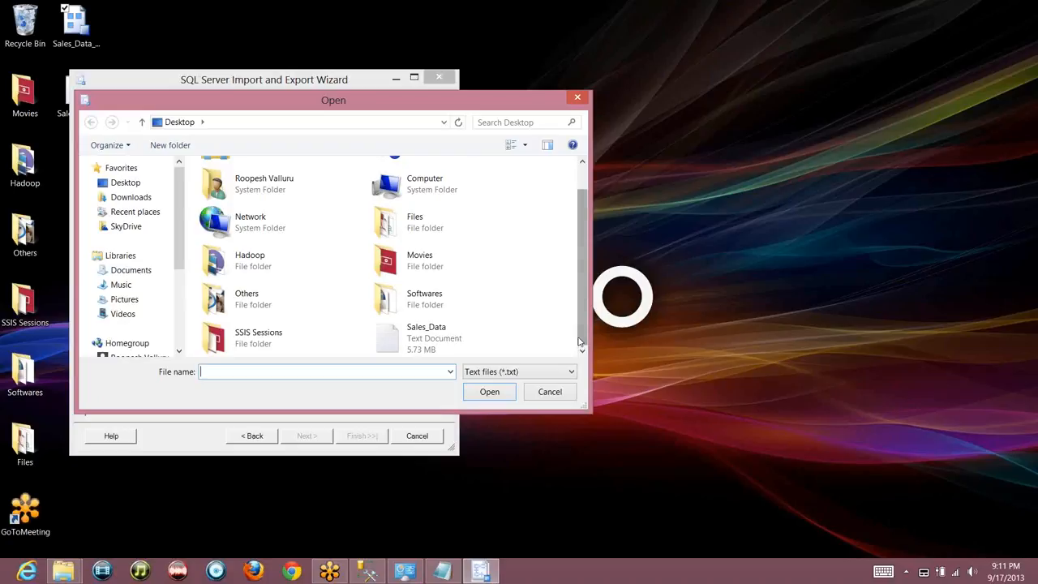
double_click(417, 350)
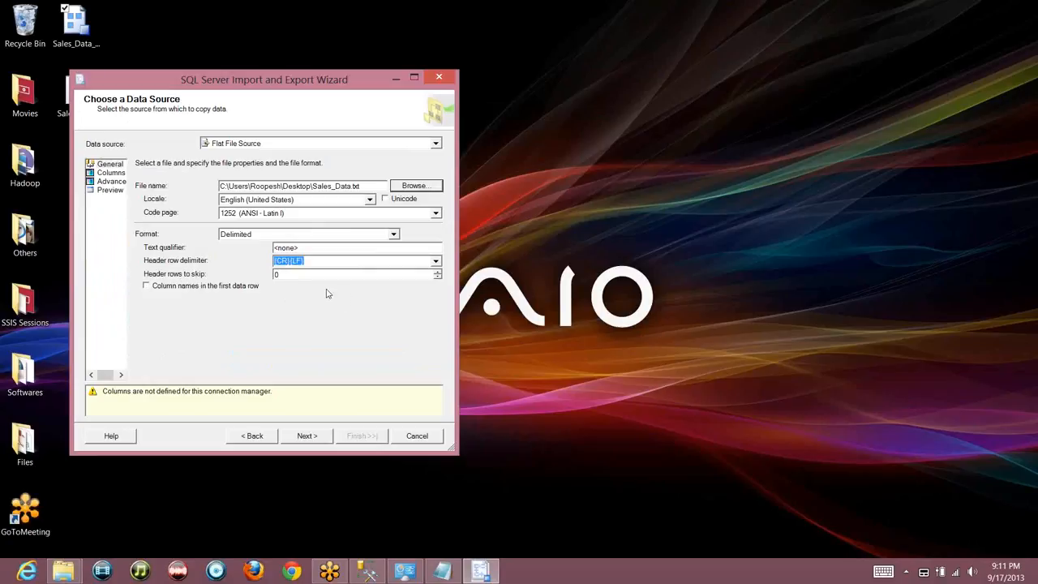
click(179, 290)
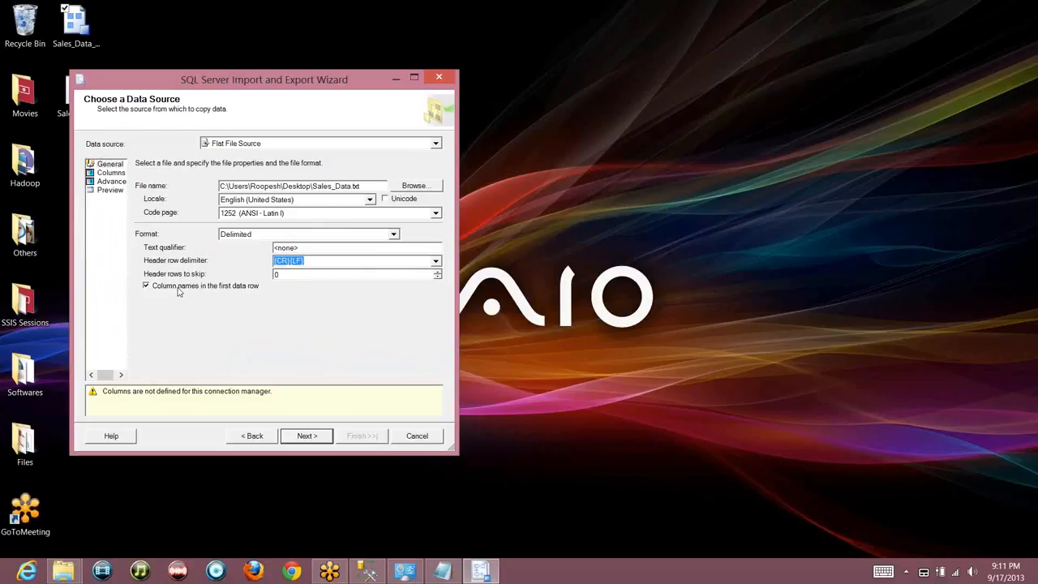
click(106, 175)
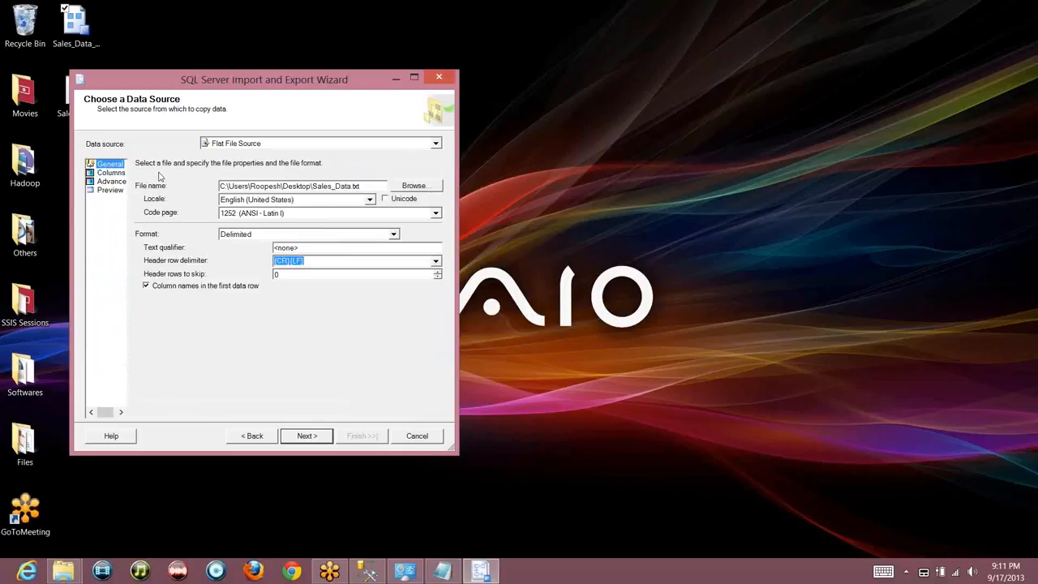
click(111, 173)
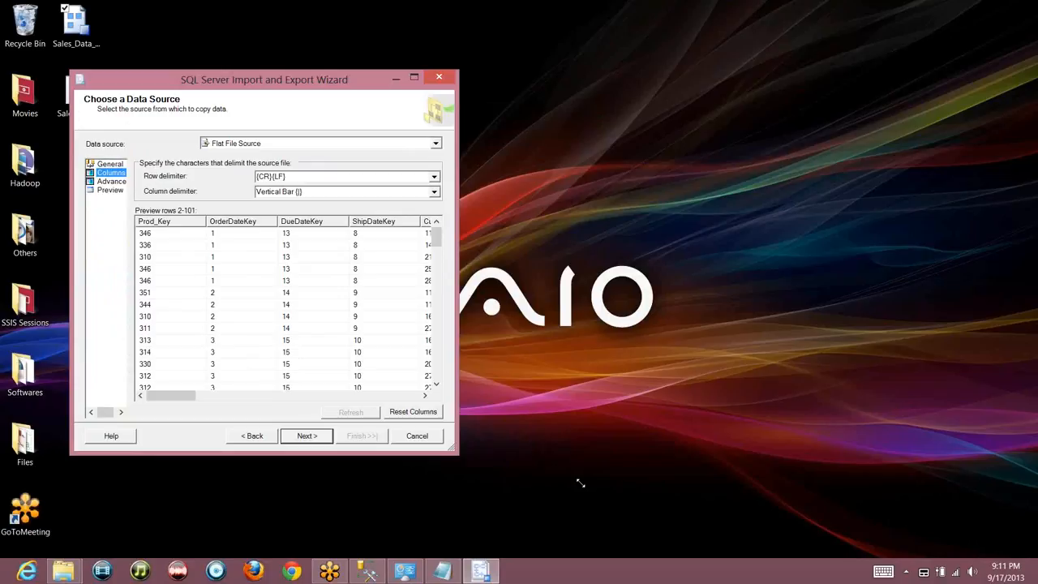
drag(581, 483, 584, 485)
click(110, 164)
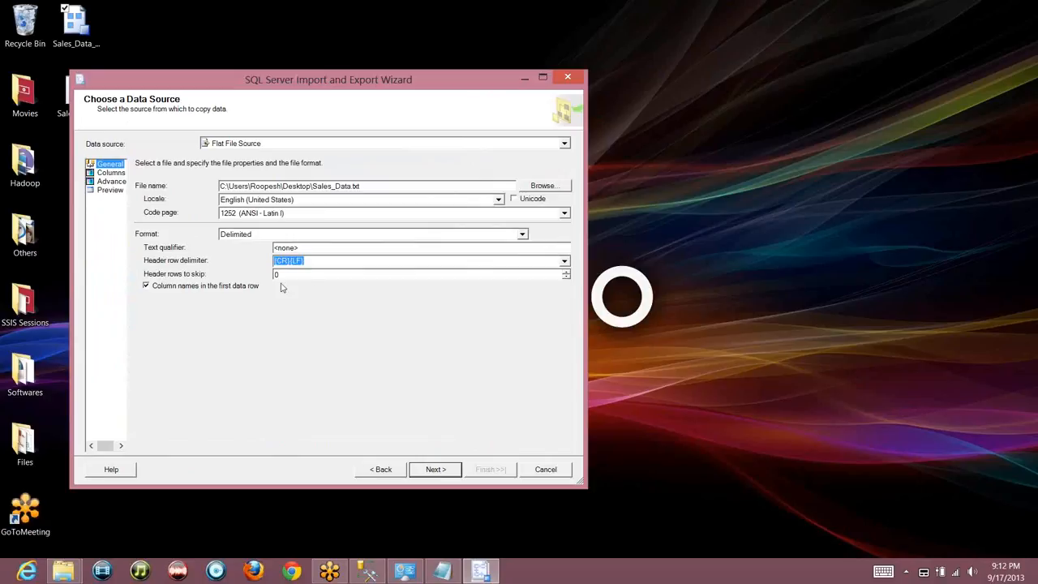
click(315, 274)
key(BackSpace)
text(5000)
key(BackSpace)
key(BackSpace)
key(BackSpace)
key(BackSpace)
text(0)
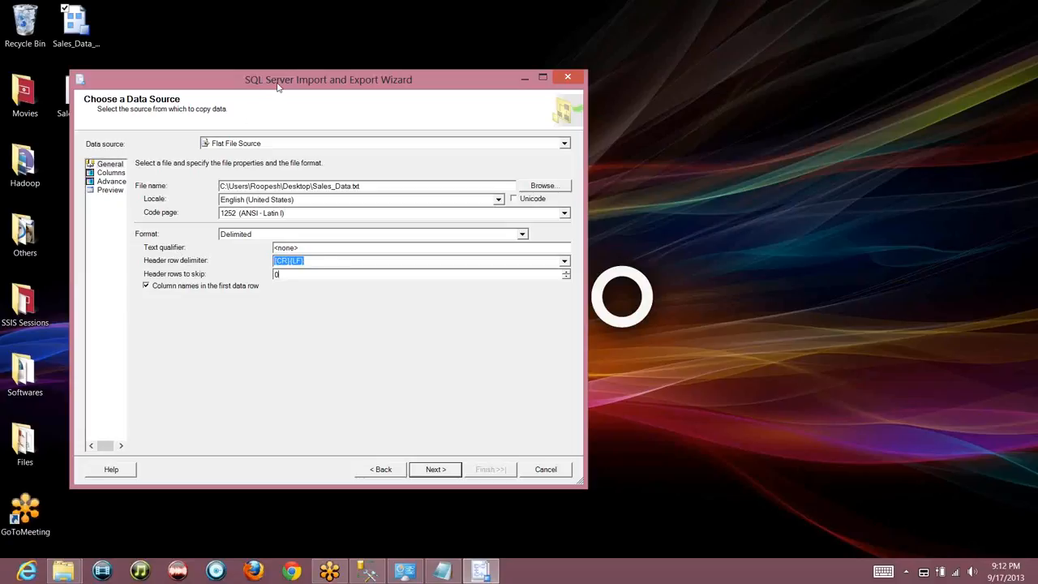
drag(278, 87, 407, 84)
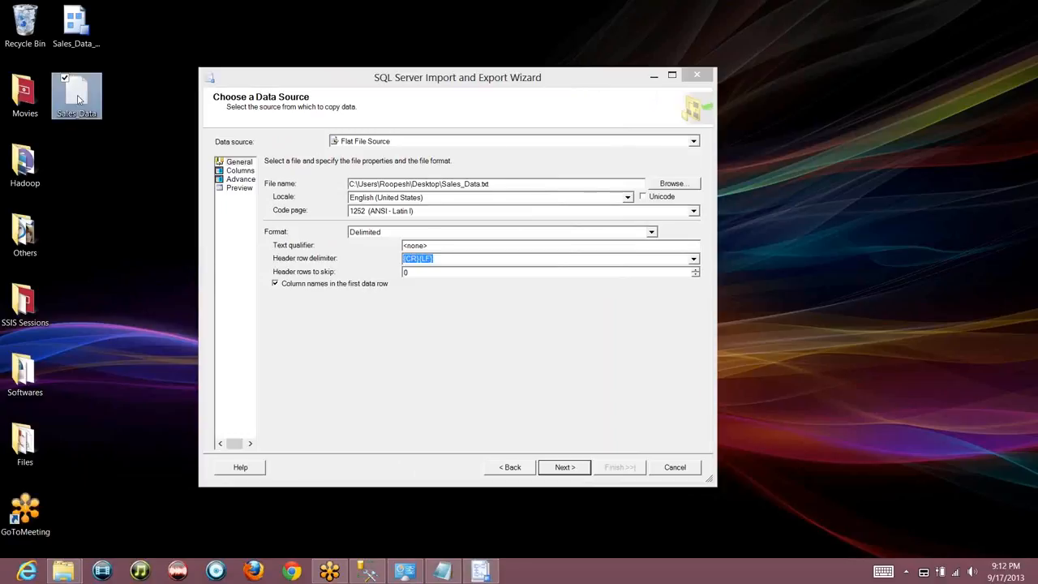
Put double quotes around 346 and 1 in Sales_Data.txt's first data row, then close Notepad
double_click(79, 98)
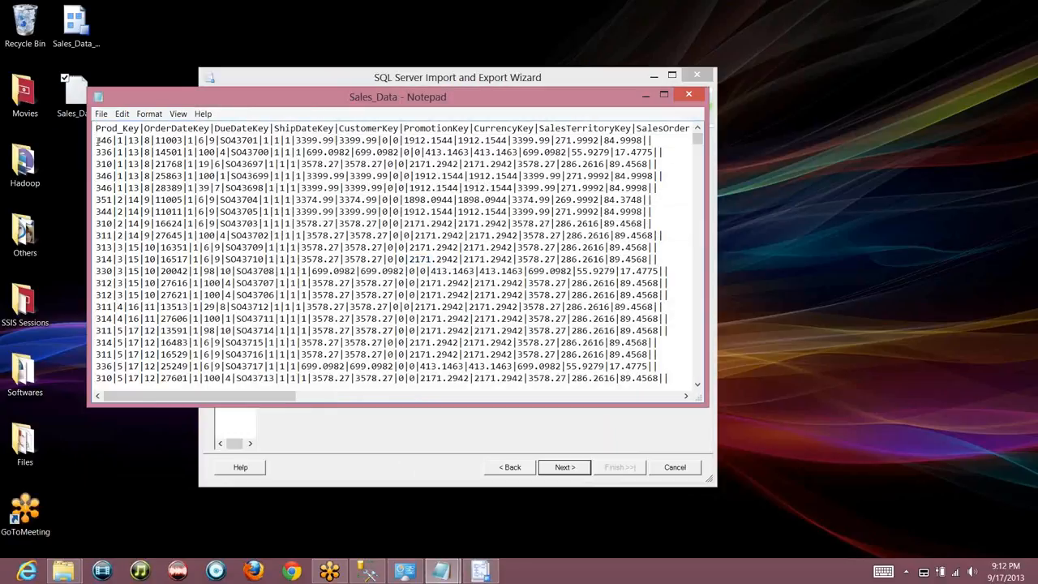
text(")
key(Right)
key(Right)
key(Right)
text(")
key(Right)
text(")
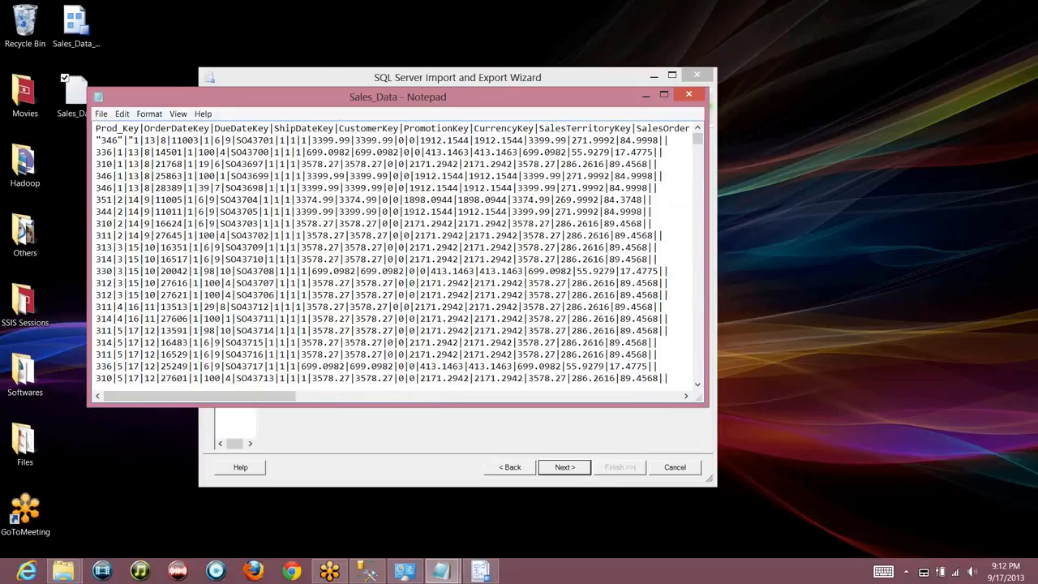
key(Right)
text(")
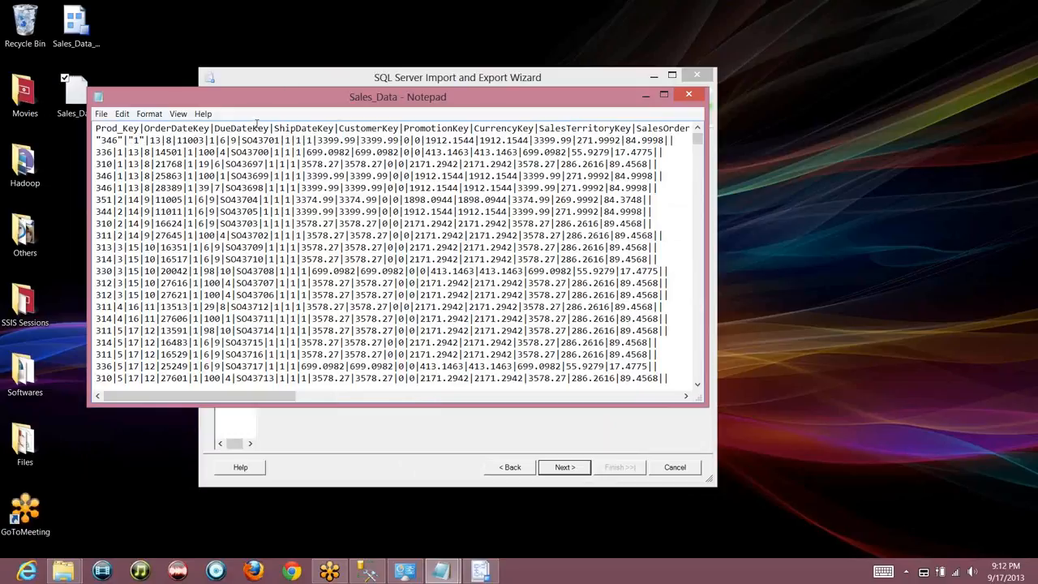
click(687, 96)
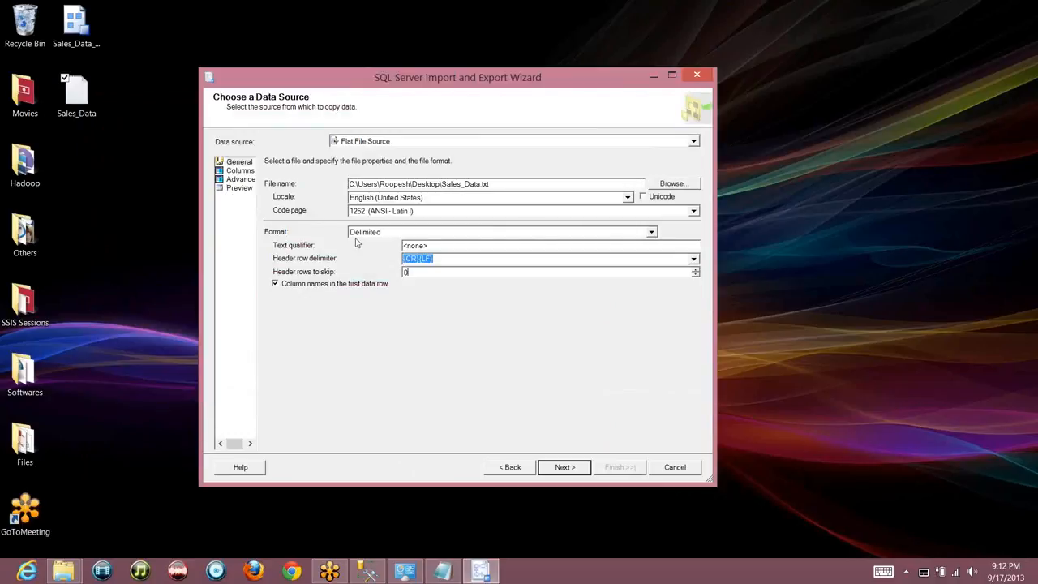
Check the quoted values in the Columns preview and replace the <none> text qualifier with a double quote (")
click(241, 171)
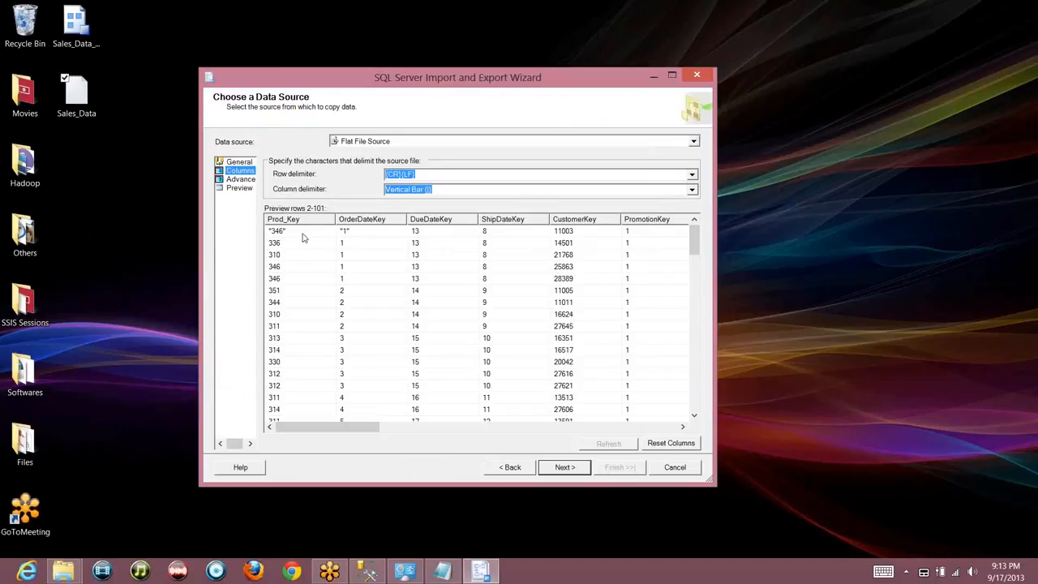
click(240, 162)
click(442, 244)
key(shift+Left)
key(shift+Left)
key(shift+Left)
key(shift+Left)
key(shift+Left)
key(shift+Left)
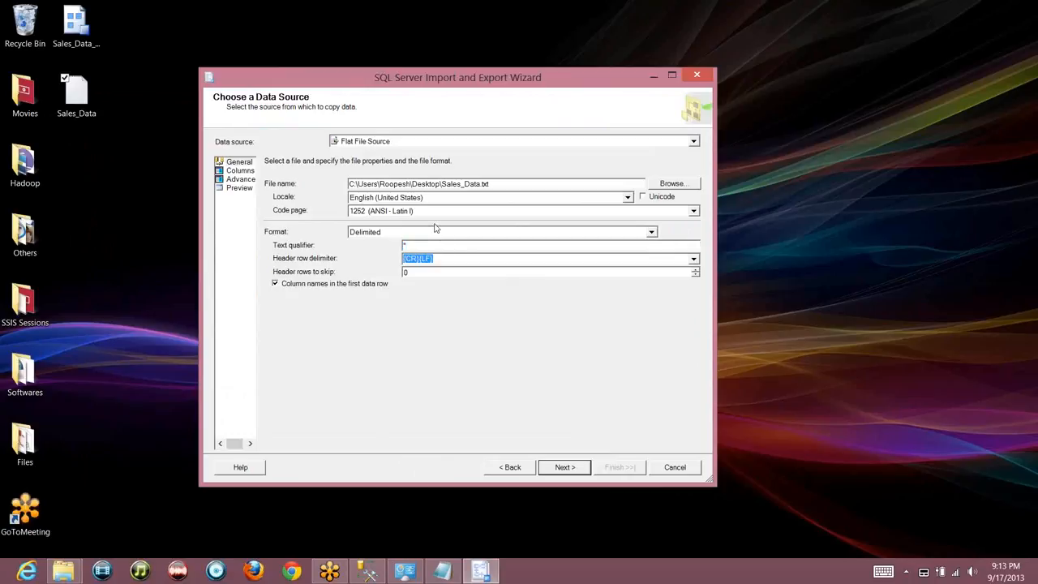
Recheck the column preview and verify the double-quote text qualifier on the General page
click(239, 171)
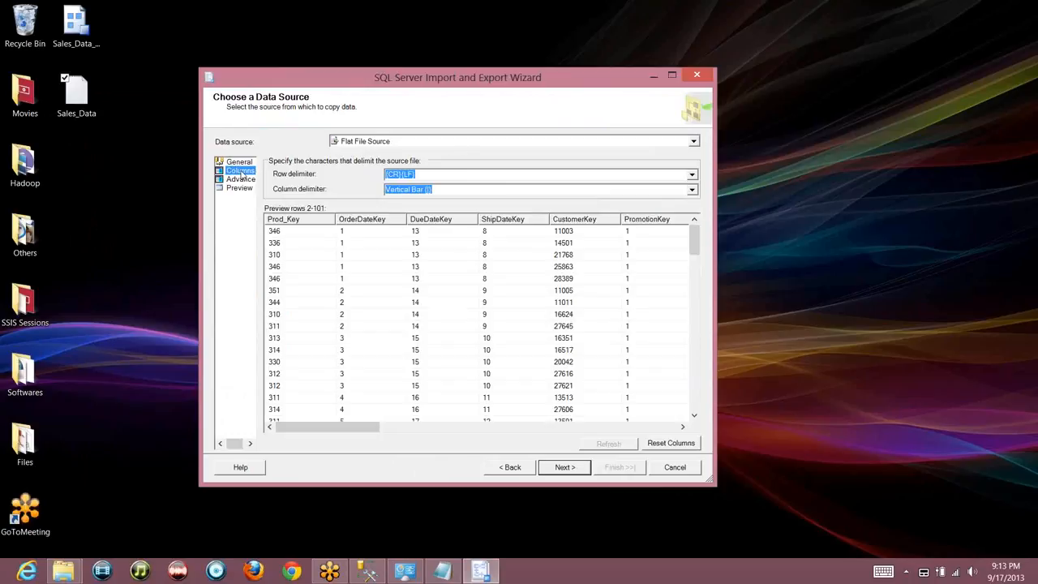
click(238, 163)
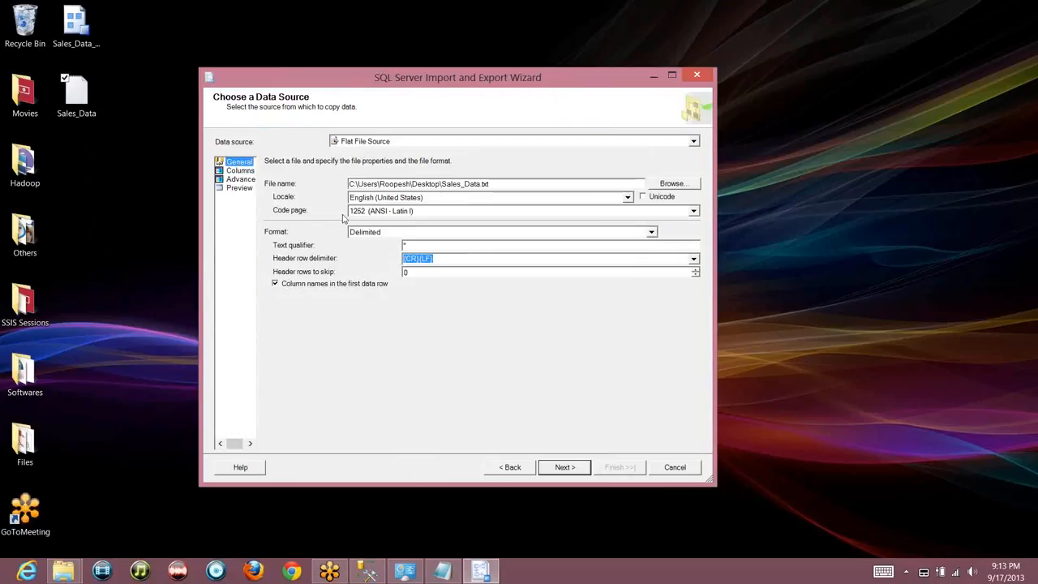
click(240, 171)
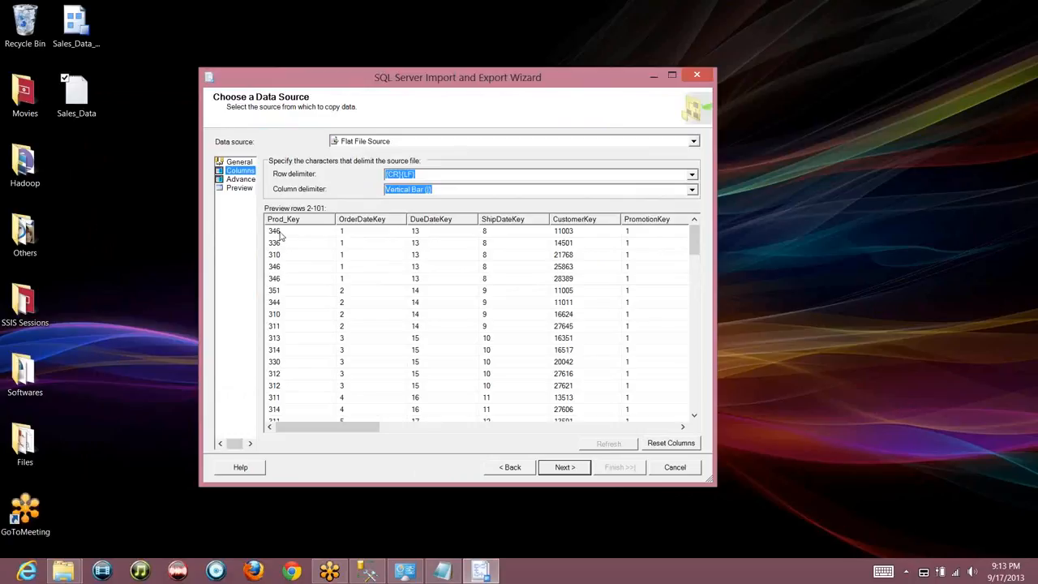
click(240, 163)
click(412, 245)
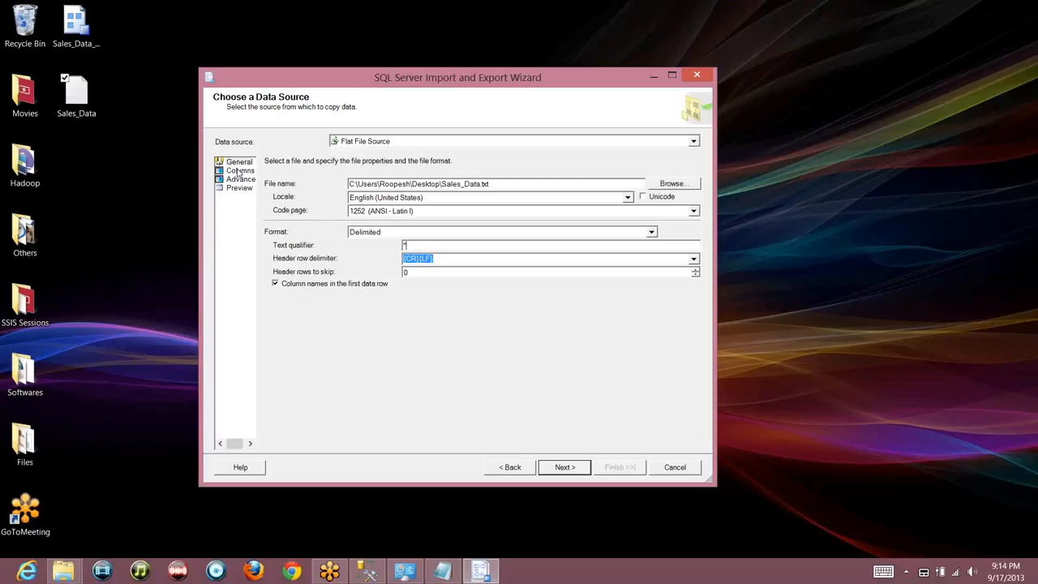
Reset the flat file source columns and view their Advanced properties (string [DT_STR], width 50)
click(239, 171)
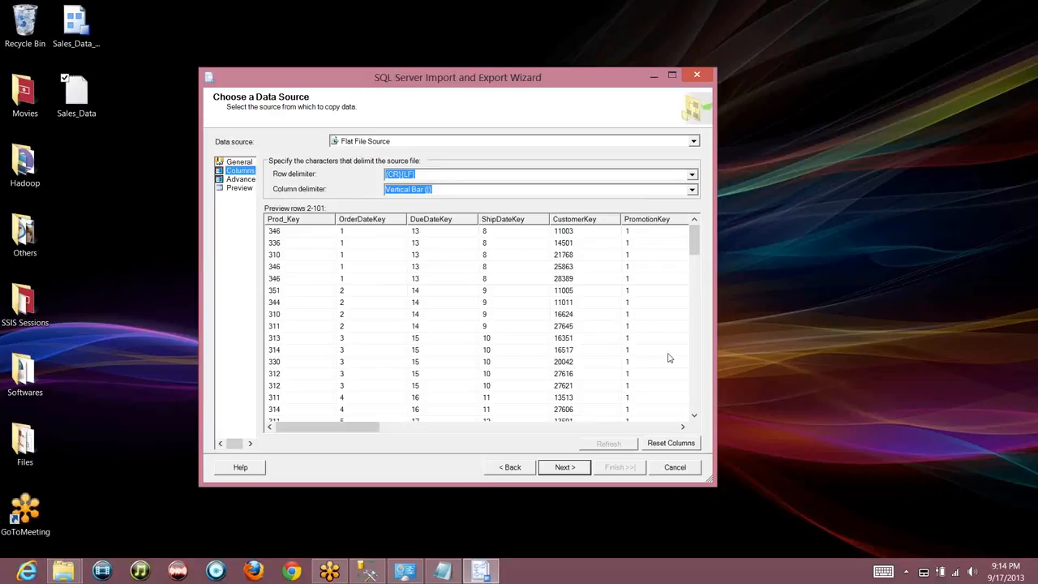
click(670, 443)
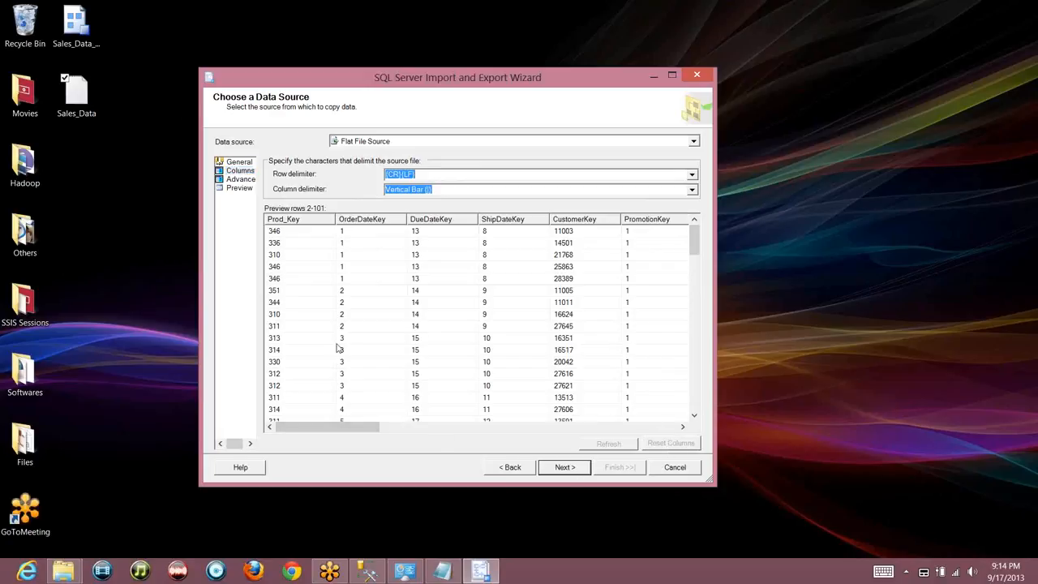
click(240, 179)
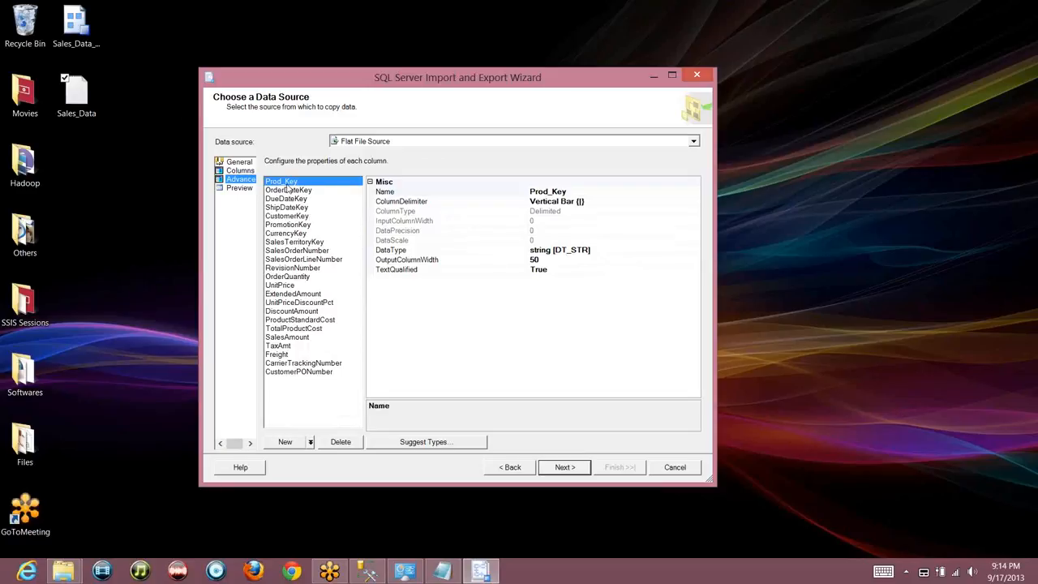
click(546, 253)
Select OrderDateKey's data type property and bring up the Suggest Types dialog beside it
click(313, 192)
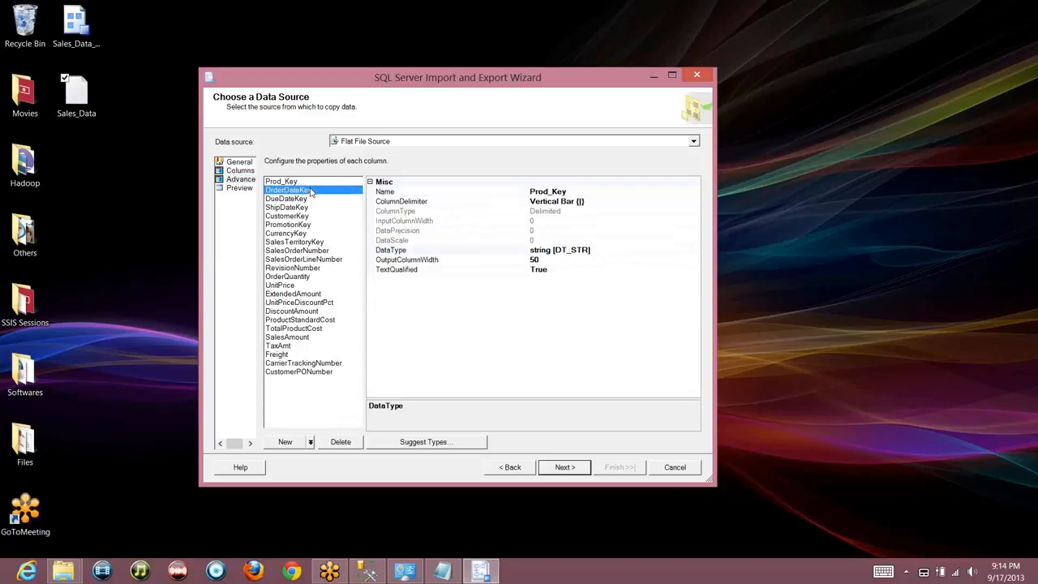
click(560, 252)
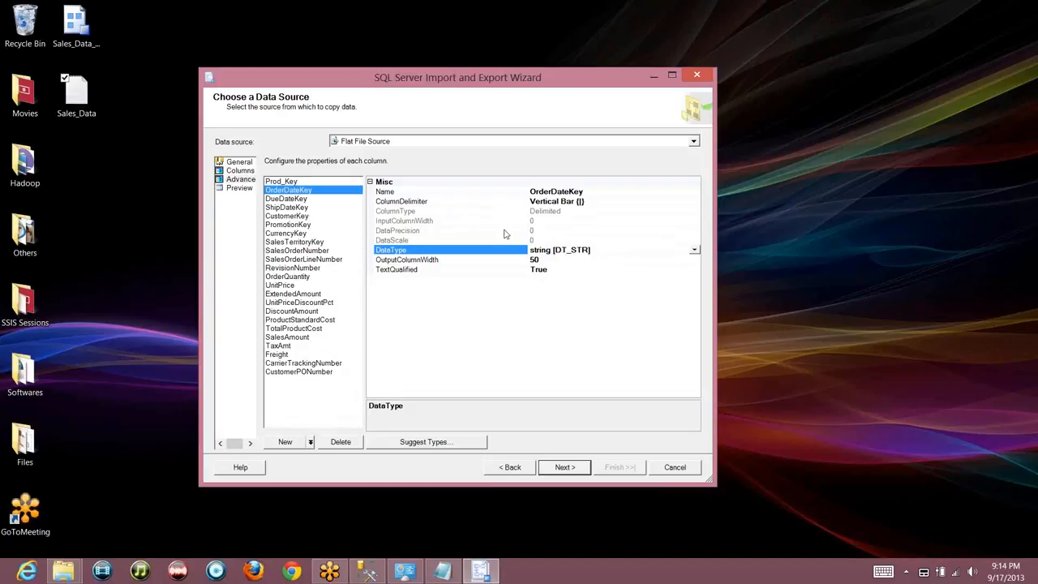
click(408, 447)
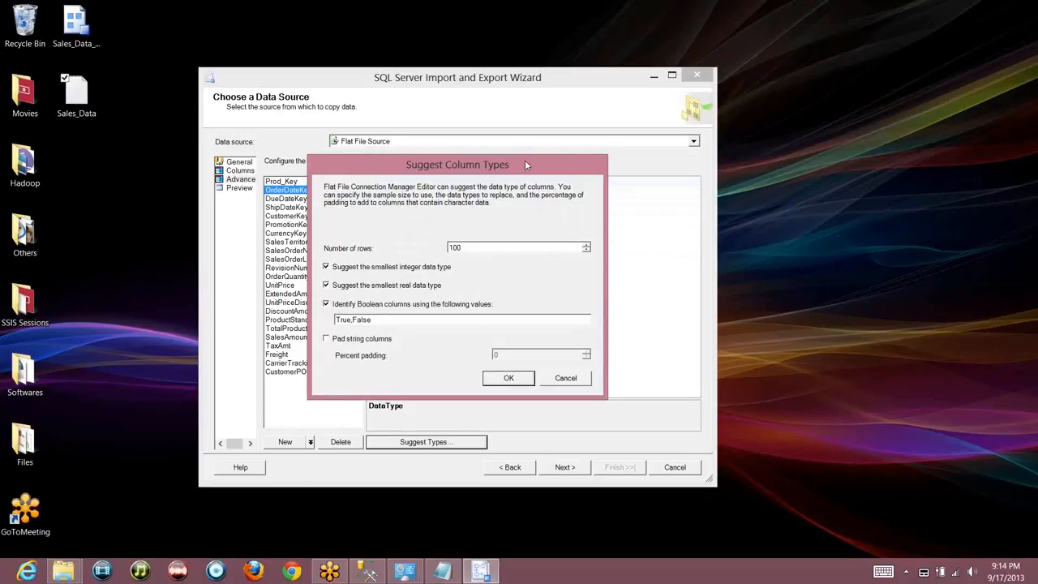
drag(524, 162, 755, 168)
drag(753, 227, 637, 276)
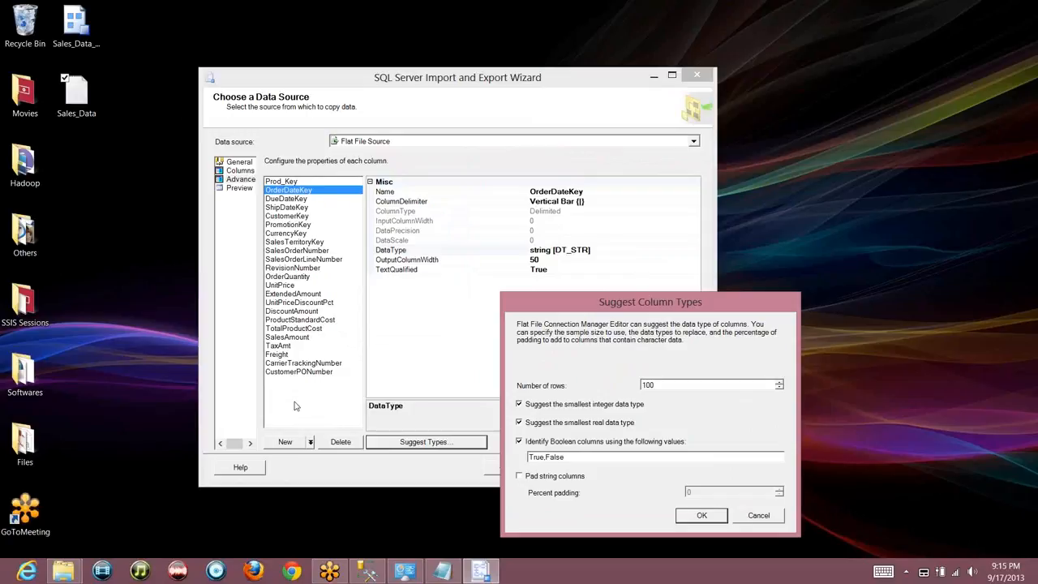
Suggest column types from 1000 sample rows with Boolean values 1,0 and no string padding
click(672, 385)
text(000)
key(BackSpace)
key(BackSpace)
double_click(568, 458)
text(1,0)
click(571, 482)
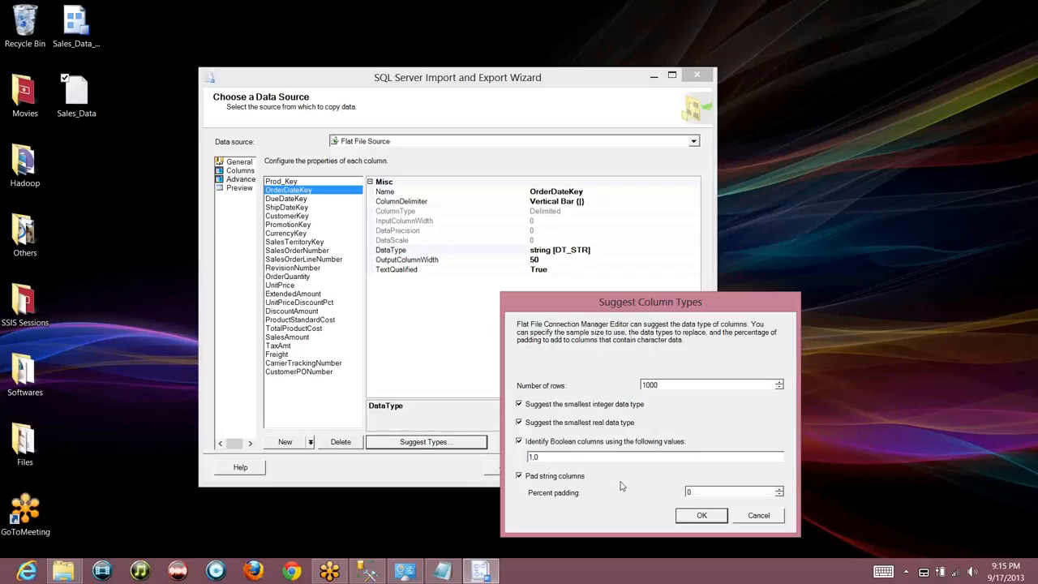
double_click(779, 489)
click(779, 489)
click(780, 489)
click(545, 480)
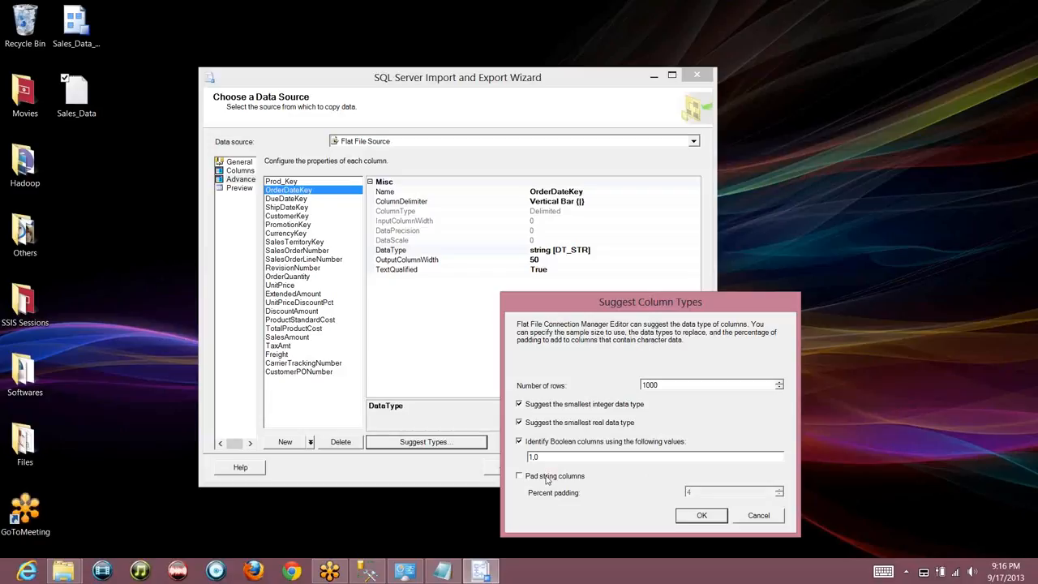
click(700, 516)
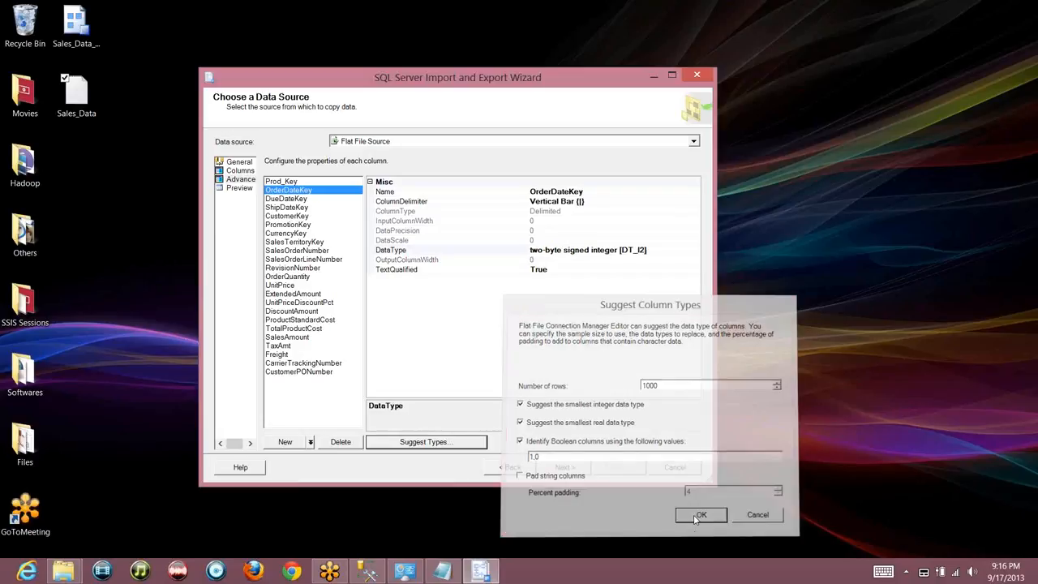
Preview the source data with the first 2 data rows skipped
click(240, 188)
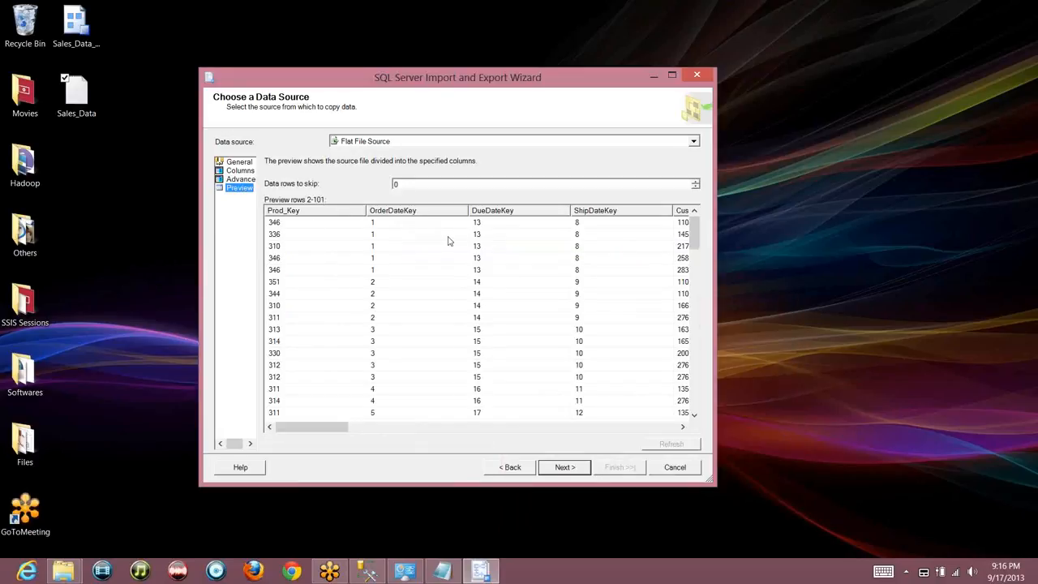
click(246, 164)
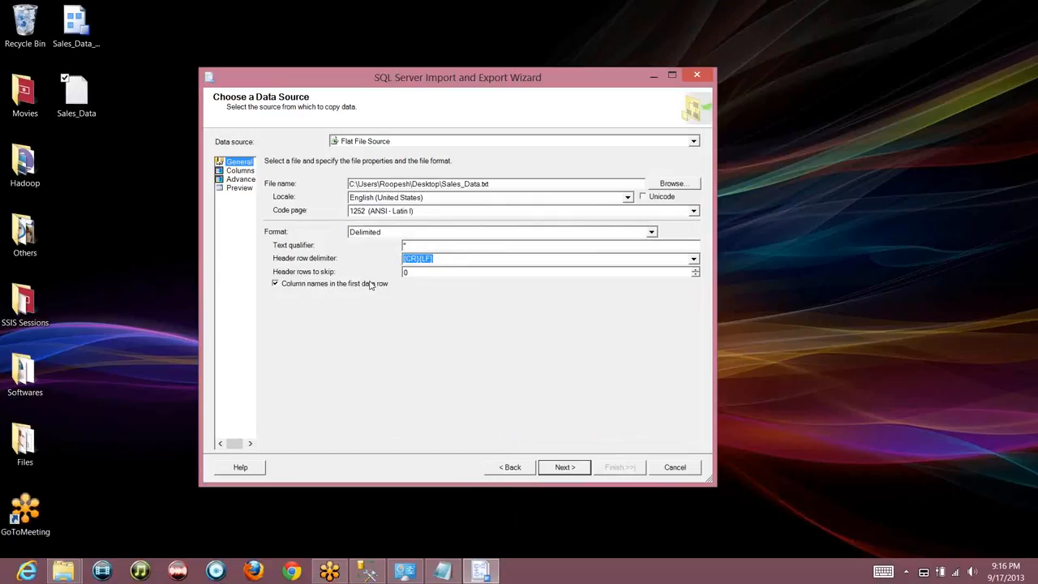
click(242, 188)
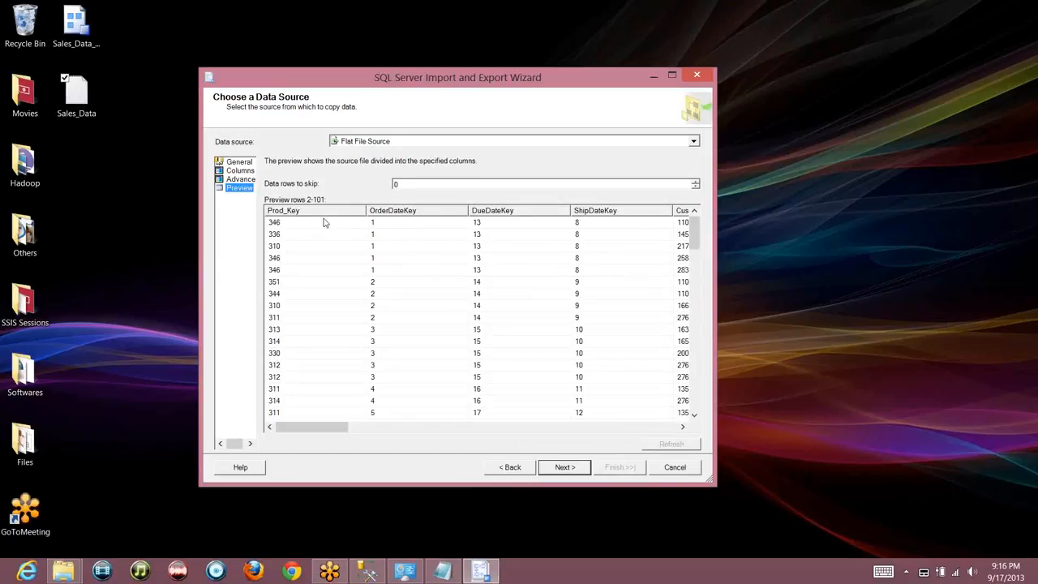
click(416, 184)
key(BackSpace)
text(2)
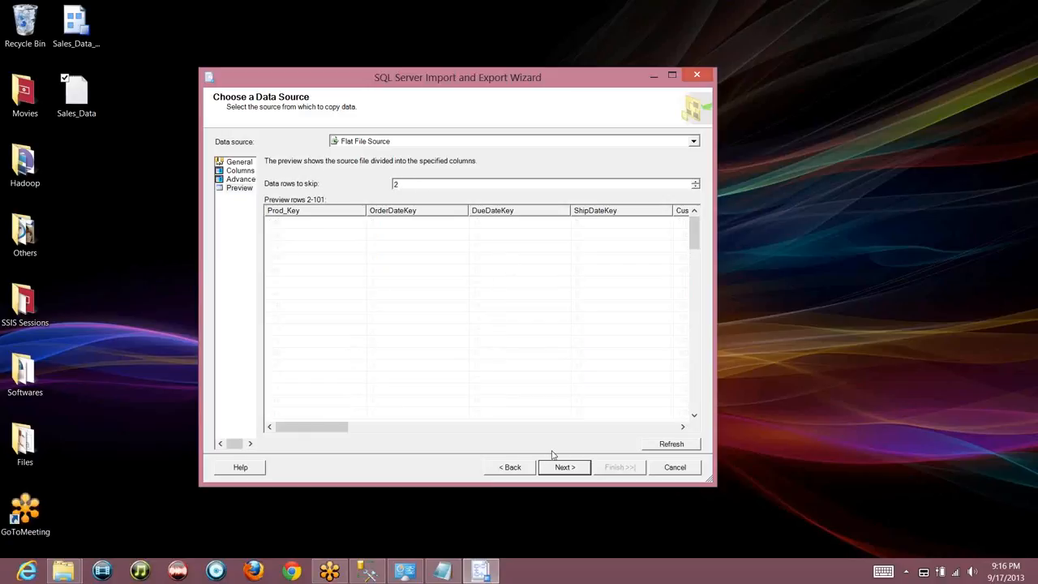
click(666, 446)
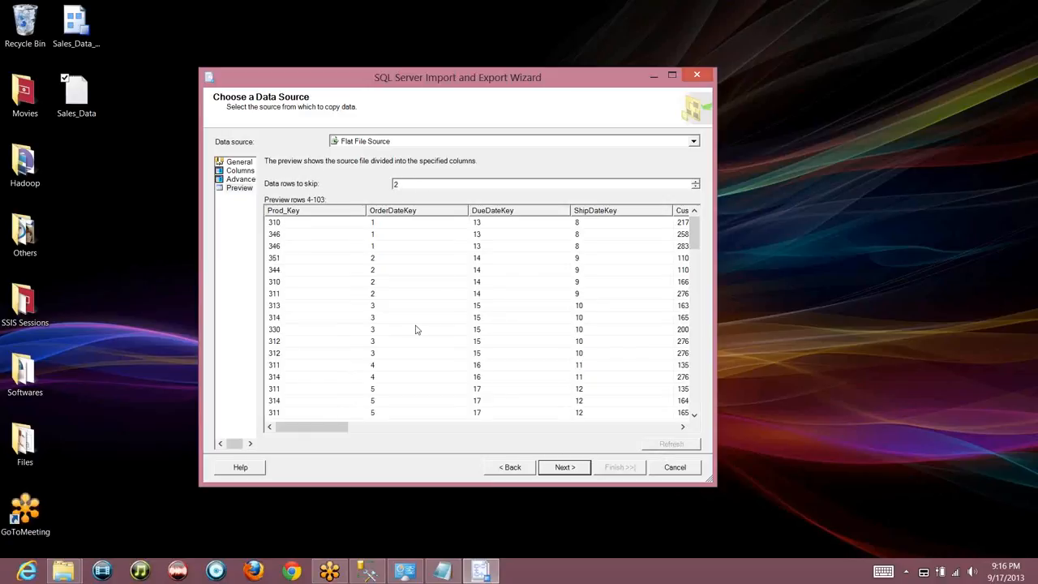
Change the data rows to skip to 3, then 5, refreshing the preview each time
click(419, 183)
key(BackSpace)
text(3)
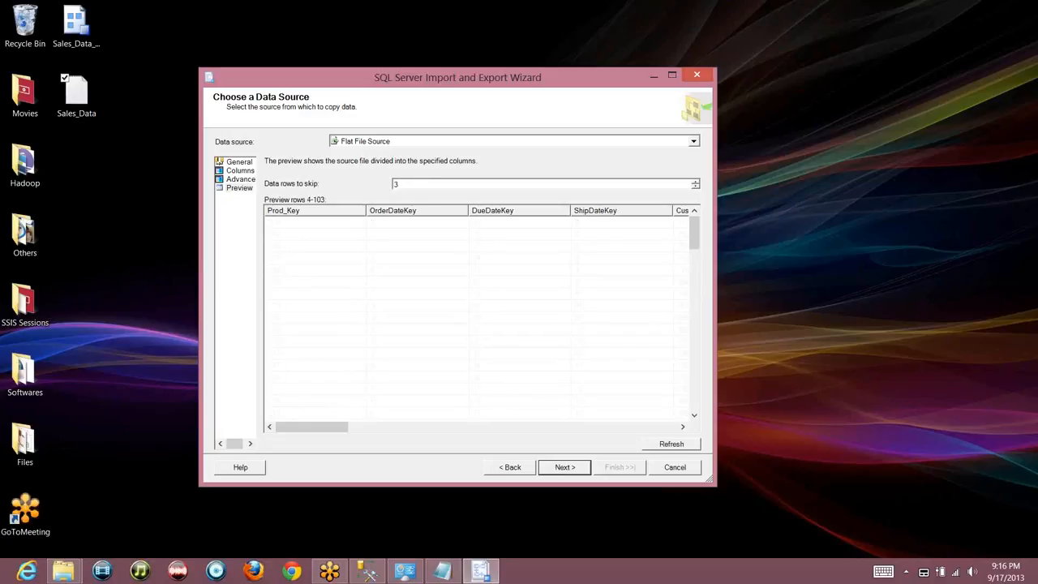
click(661, 444)
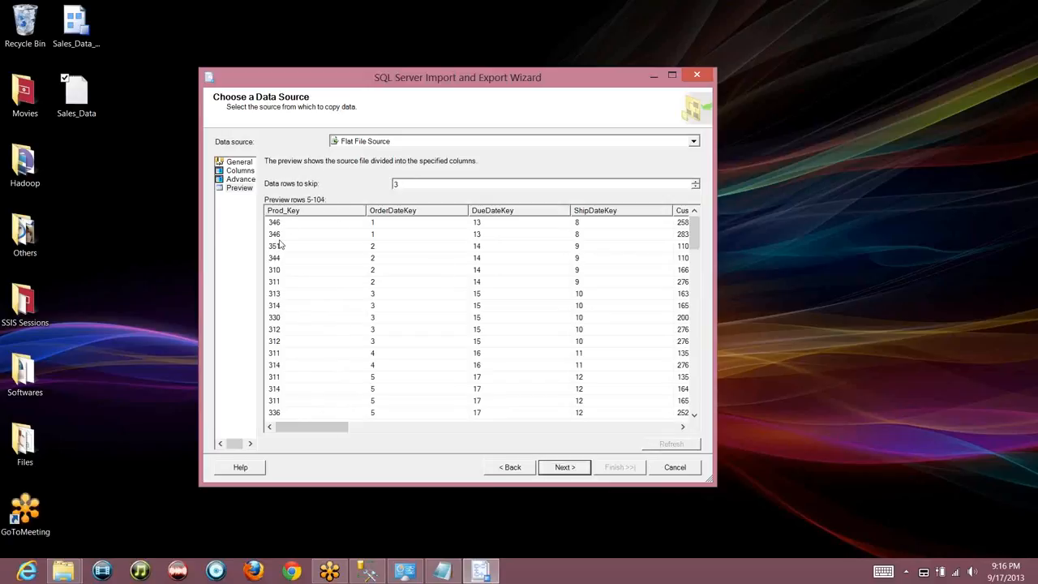
click(436, 185)
key(BackSpace)
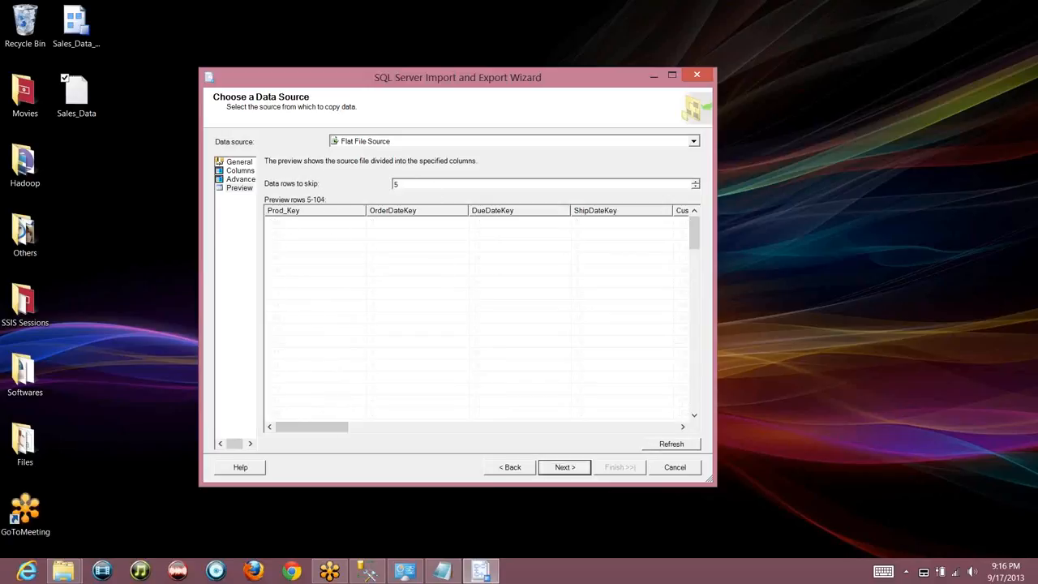
text(5)
click(673, 445)
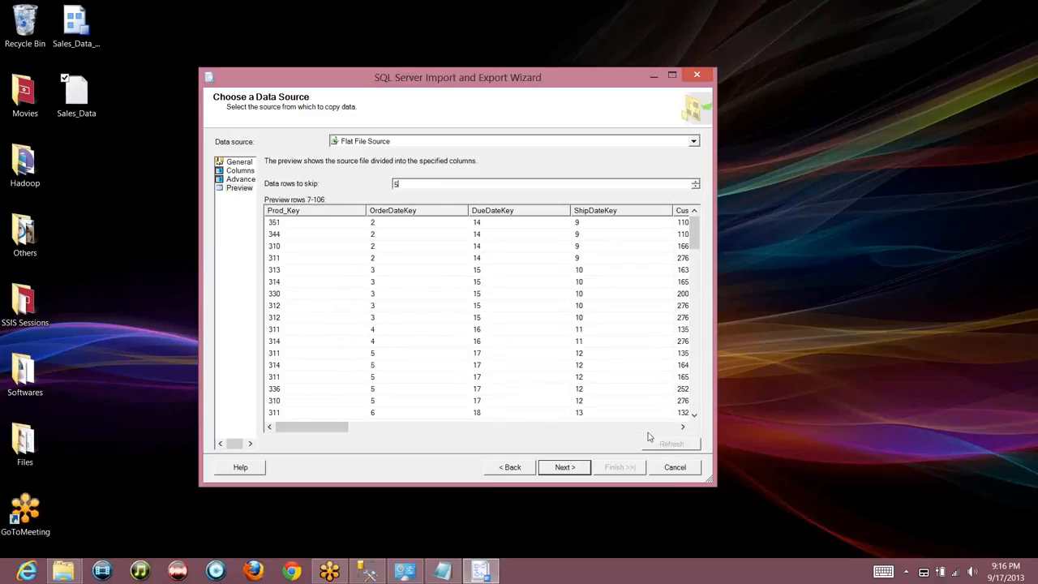
click(231, 167)
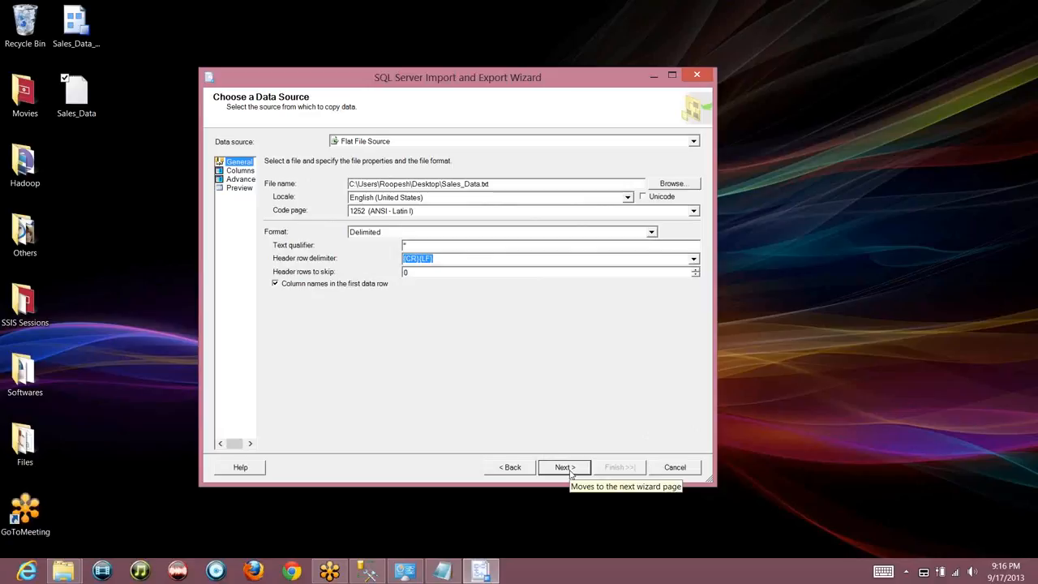
Advance to the destination page and choose Flat File Destination
click(507, 469)
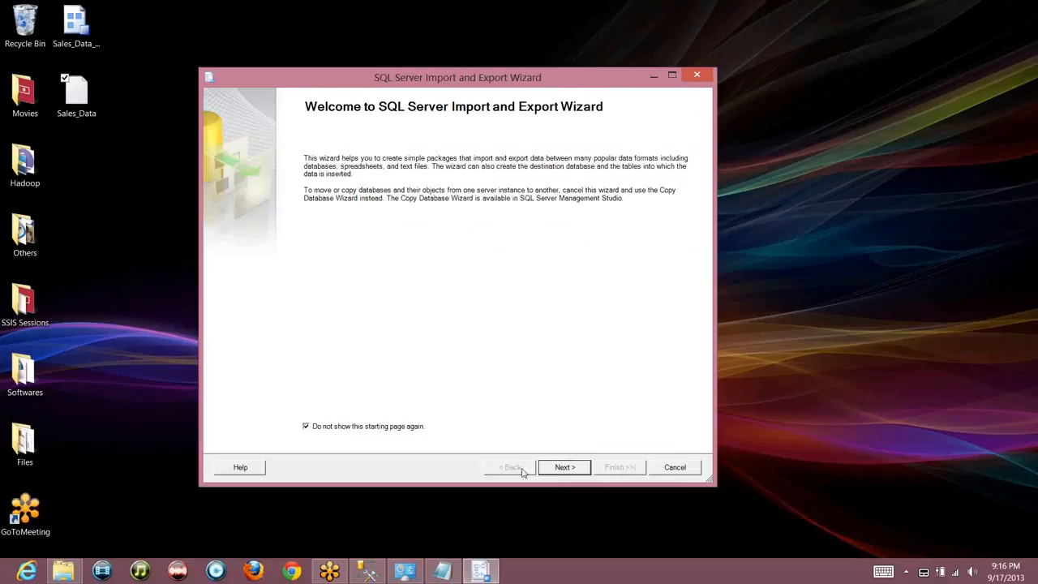
click(555, 468)
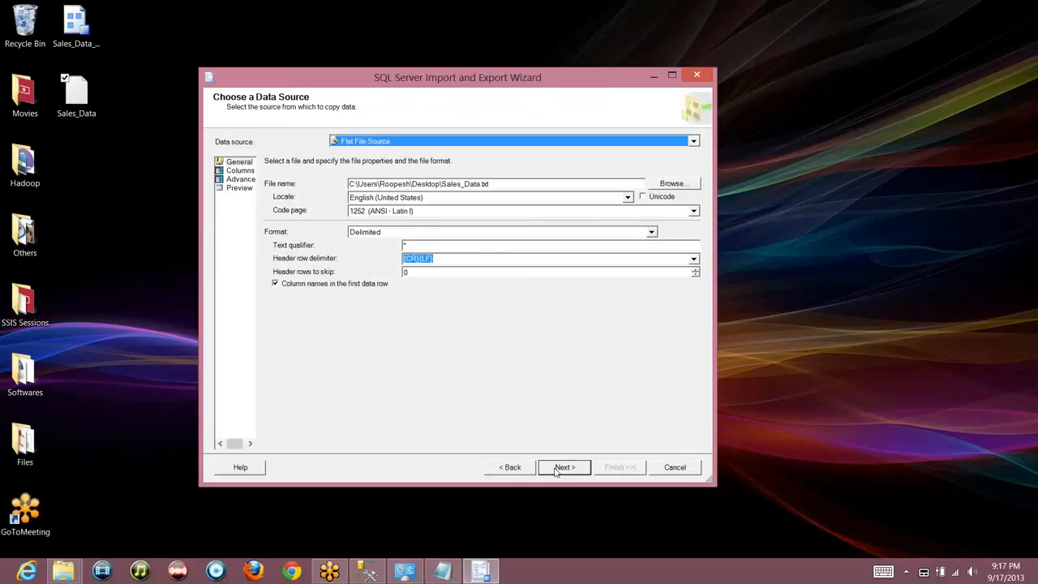
click(556, 469)
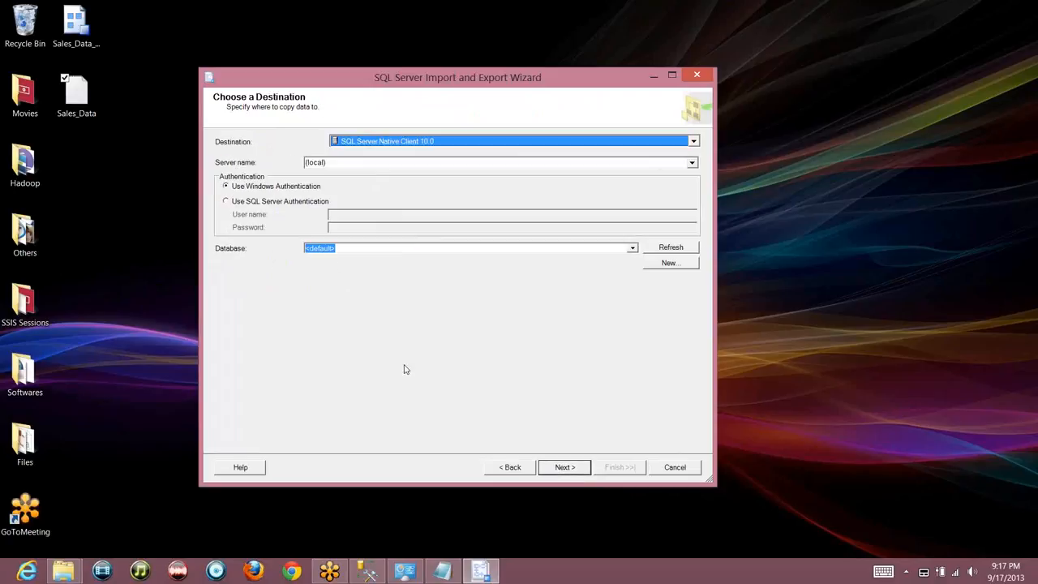
click(514, 143)
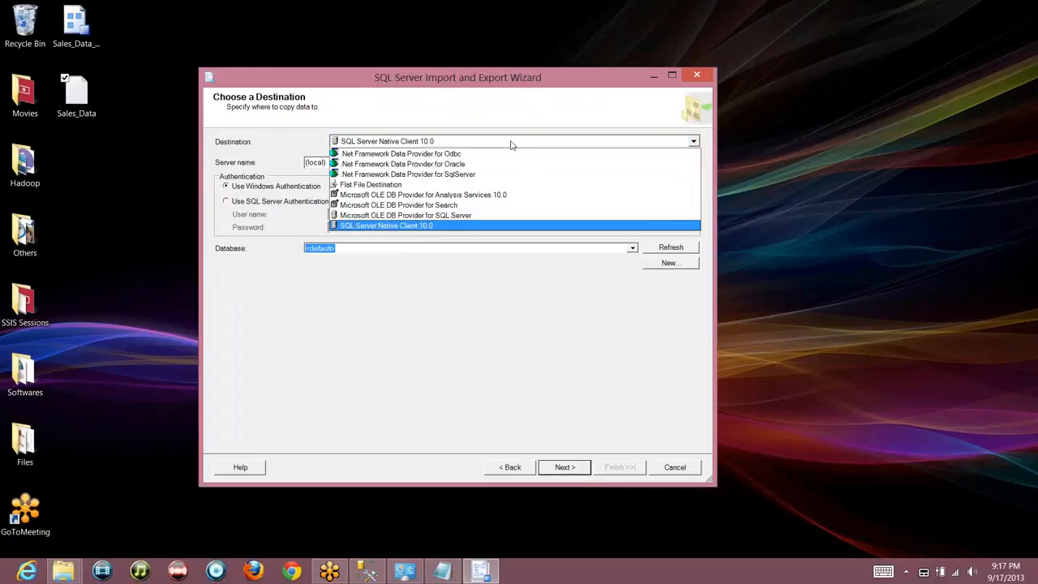
click(357, 185)
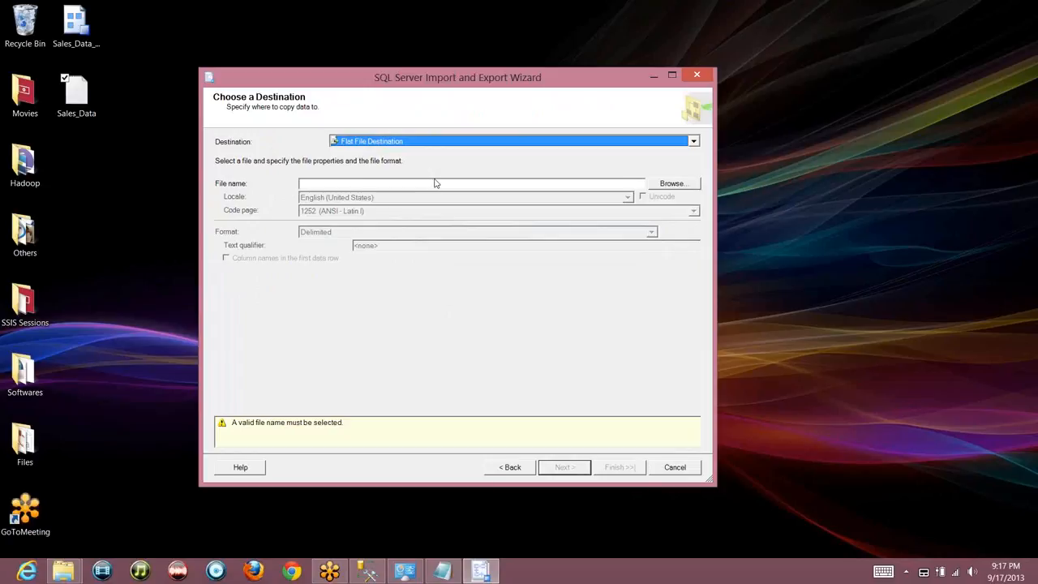
Set the destination file to Sales_Data_Backup.txt with column names in the first row
click(670, 186)
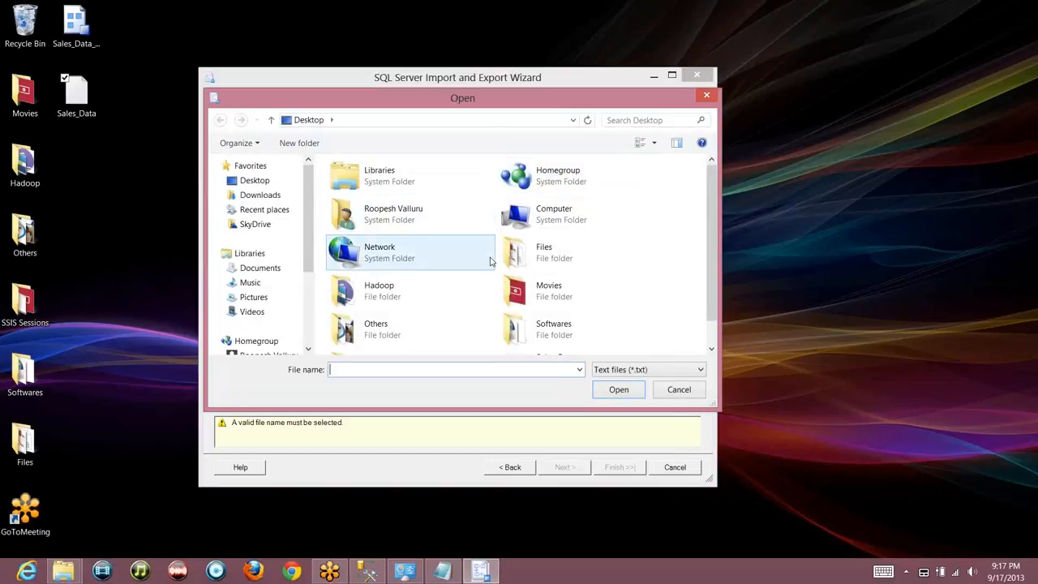
click(712, 343)
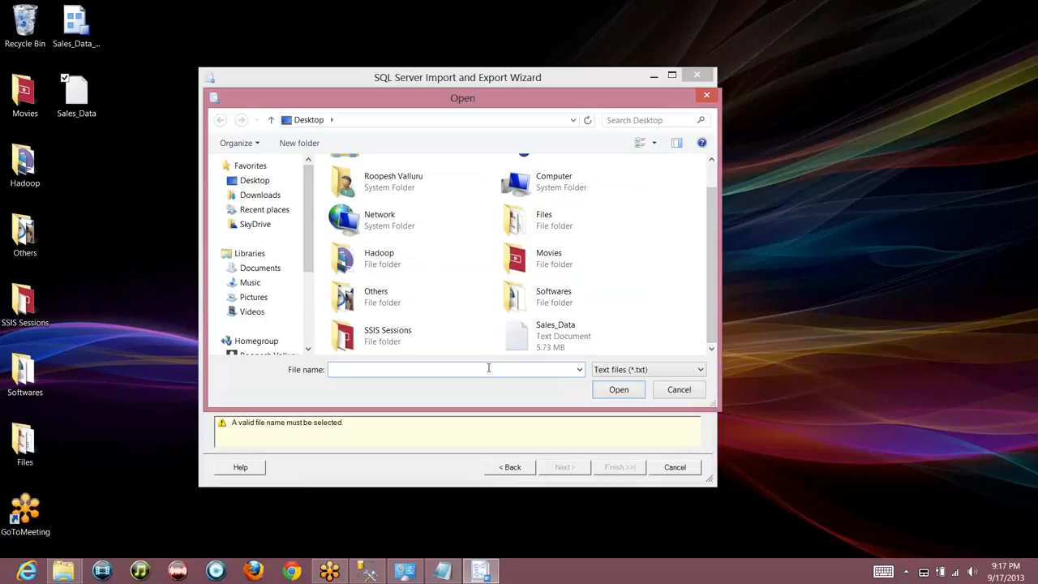
text(Sales_Data_Backup)
click(626, 392)
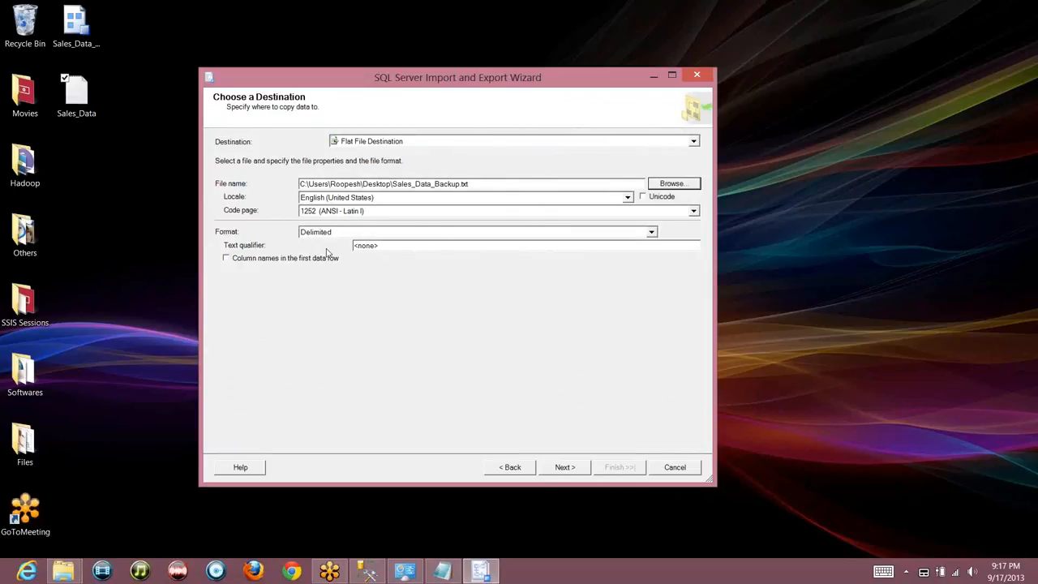
click(280, 258)
Set the destination file's row delimiter to Vertical Bar
click(566, 467)
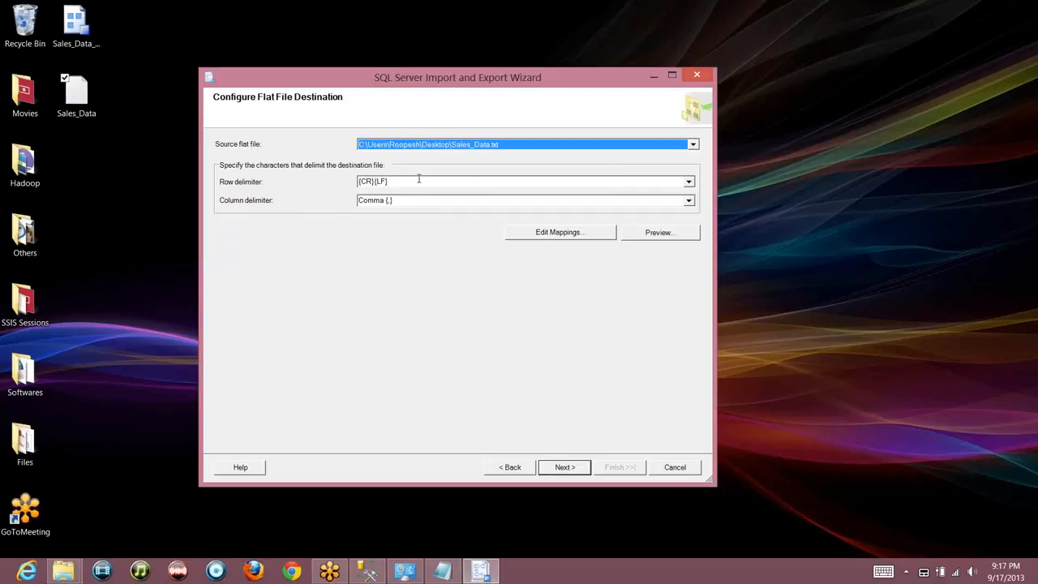
click(689, 183)
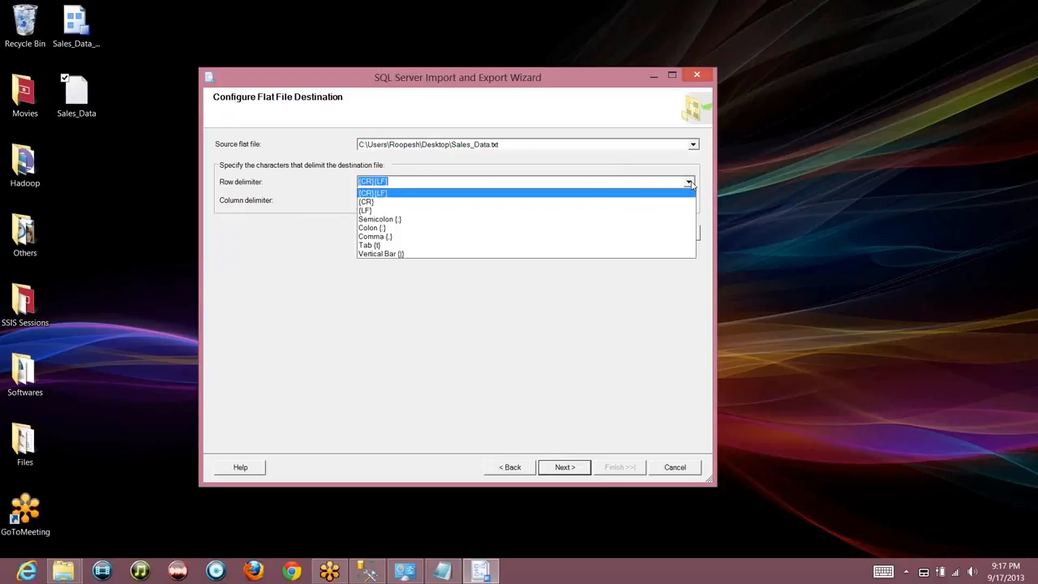
click(467, 254)
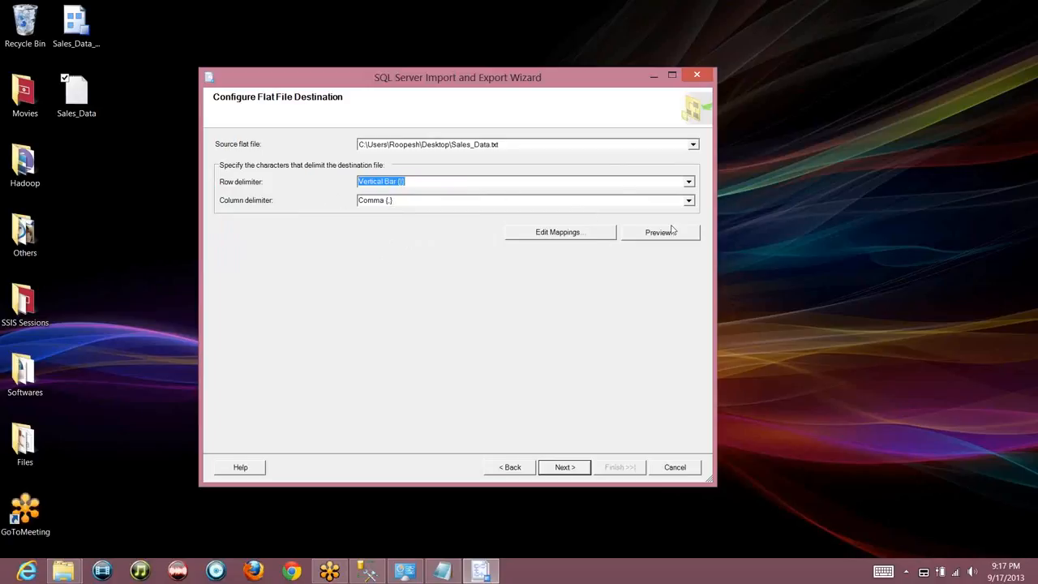
Run the package, copying 60393 rows into Sales_Data_Backup.txt, and close the wizard
click(573, 469)
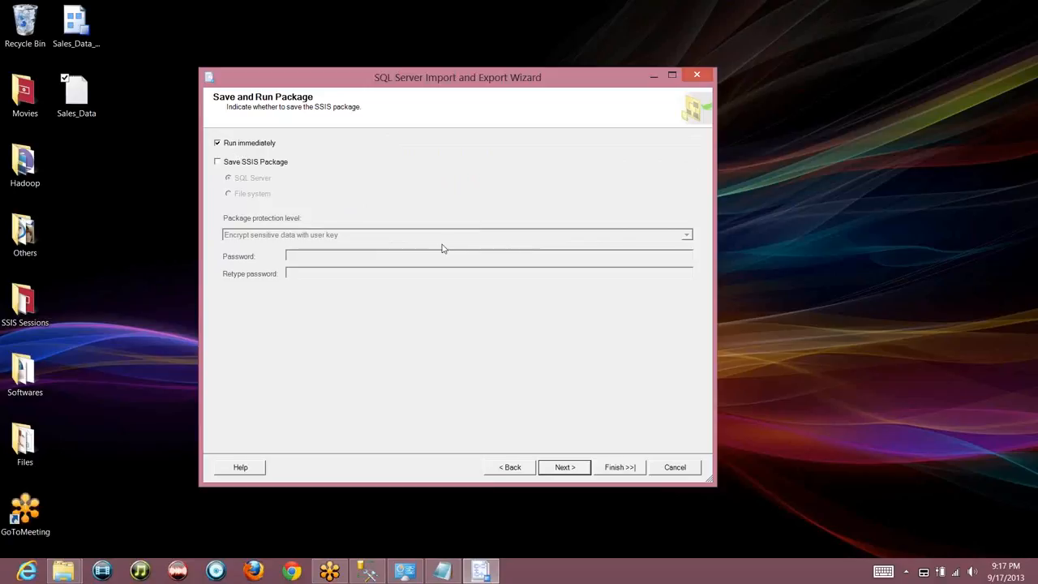
click(566, 469)
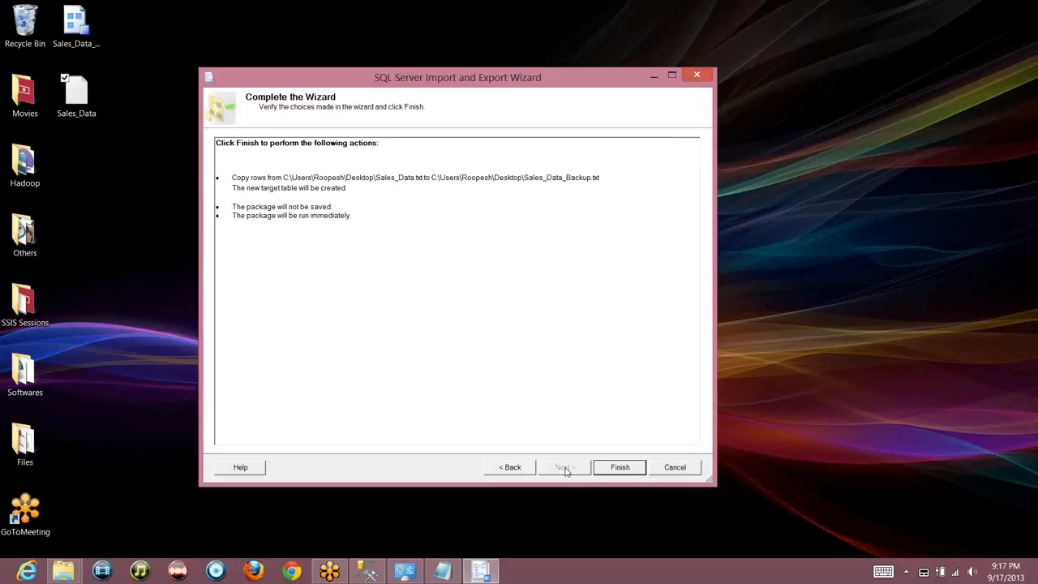
click(621, 467)
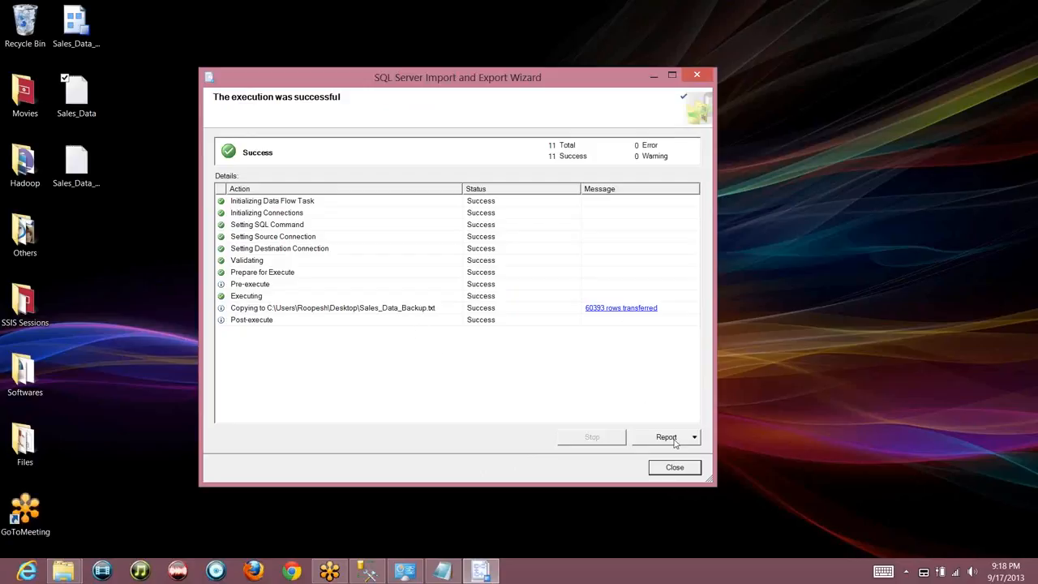
click(678, 471)
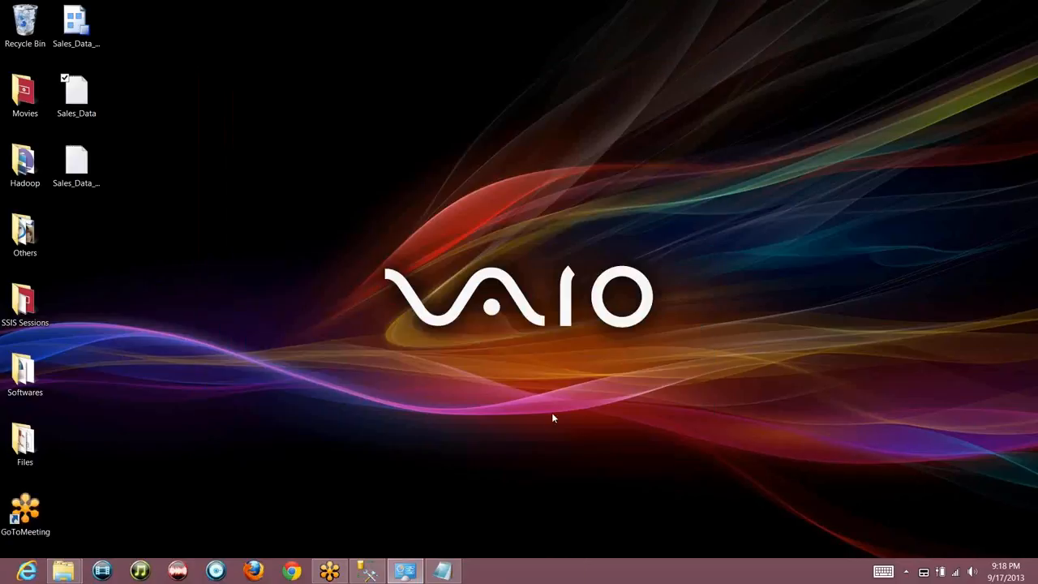
Inspect Sales_Data_Backup's vertical-bar-separated records in maximized Notepad, then close Notepad
double_click(83, 177)
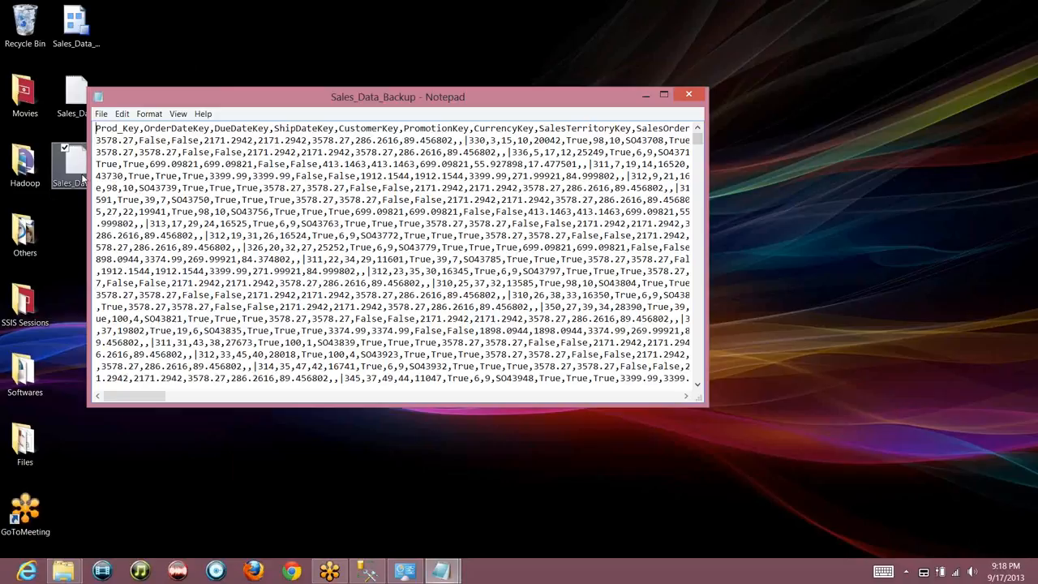
double_click(372, 96)
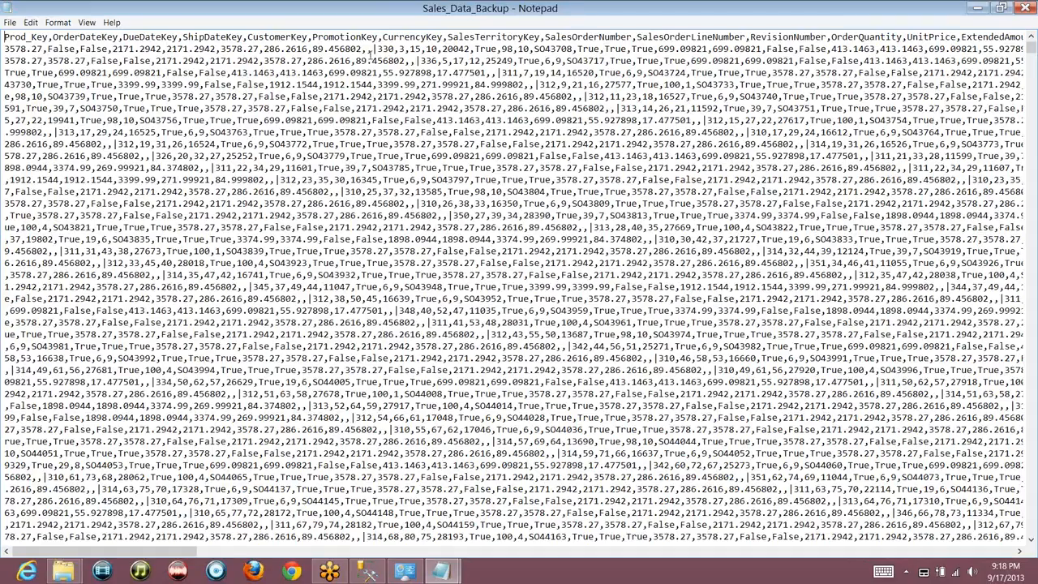
key(shift+Home)
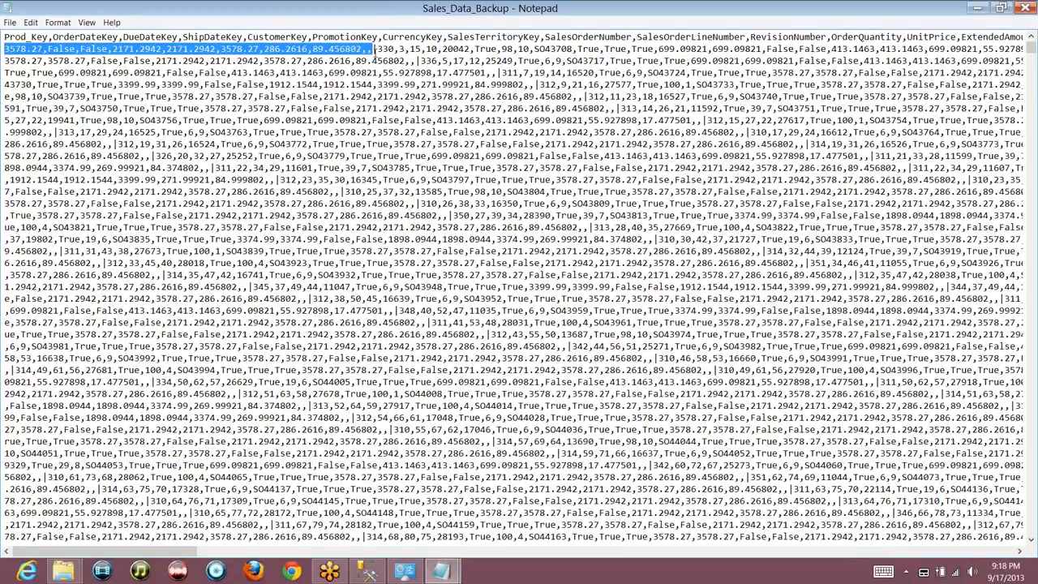
right_click(608, 14)
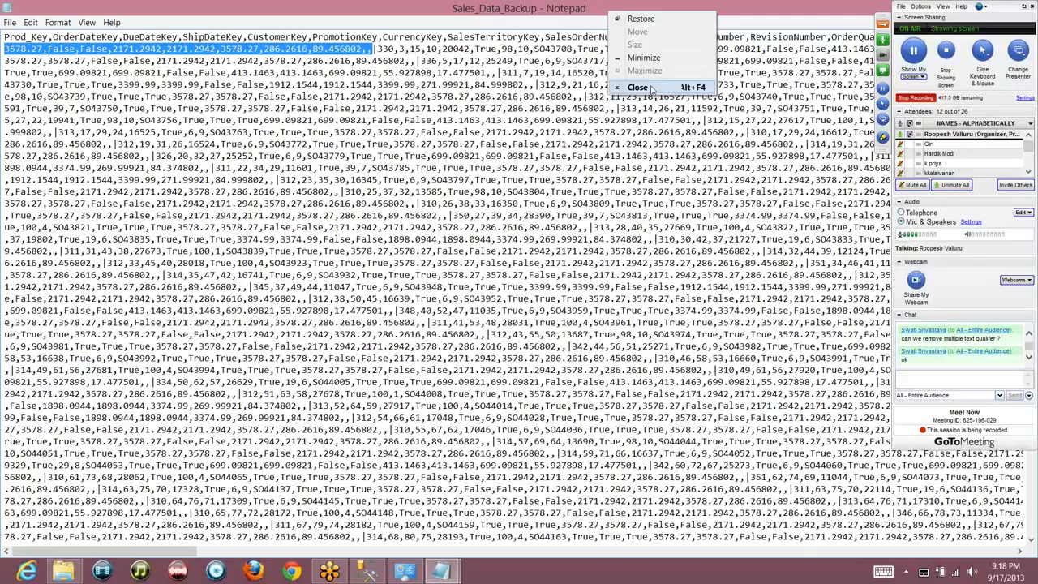
click(638, 88)
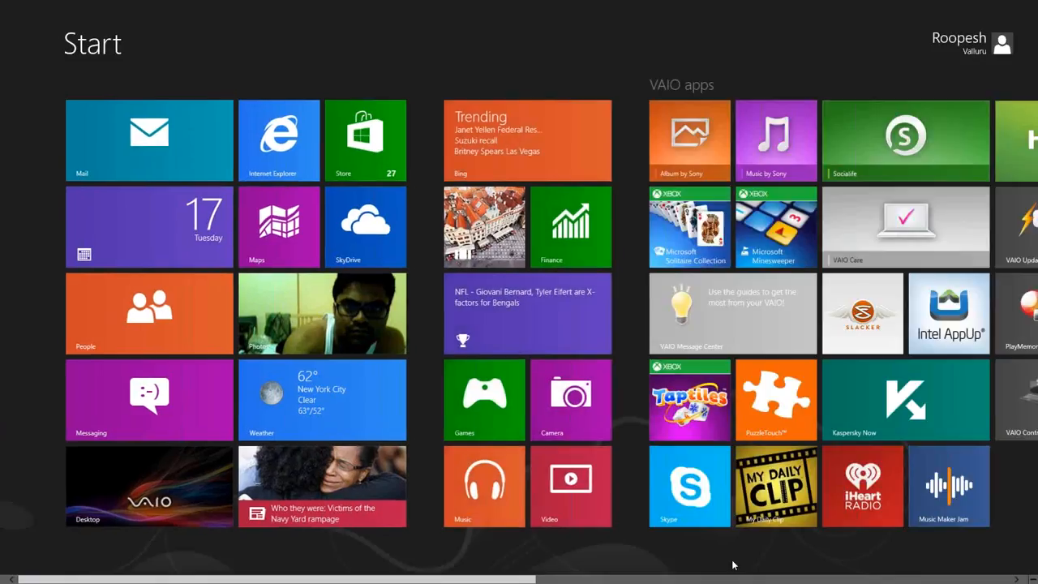
scroll(730, 558, down, 5)
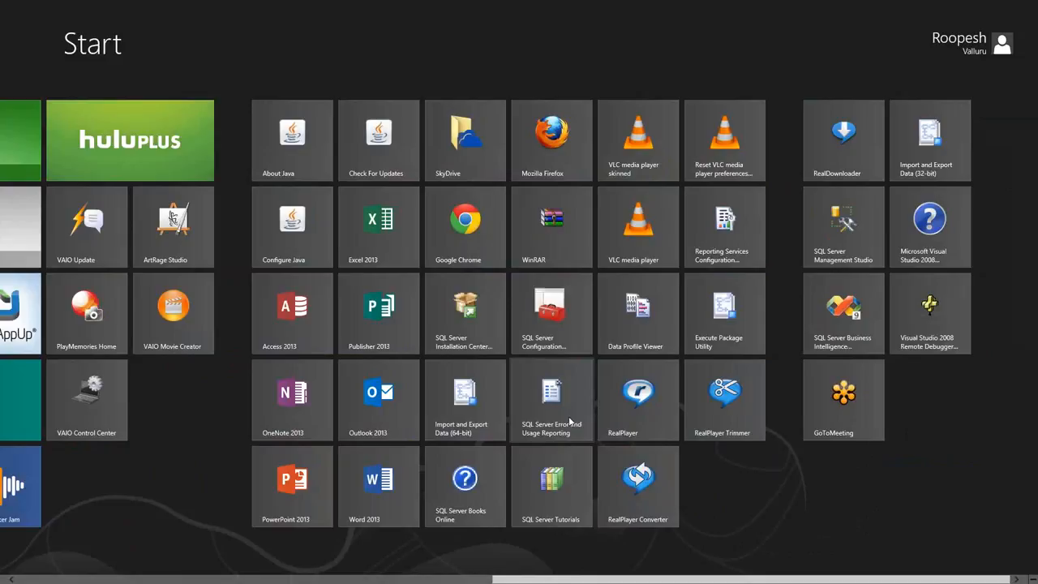
In the 64-bit wizard, use Sales_Data_Backup.txt as Flat File Source with column names row
click(453, 422)
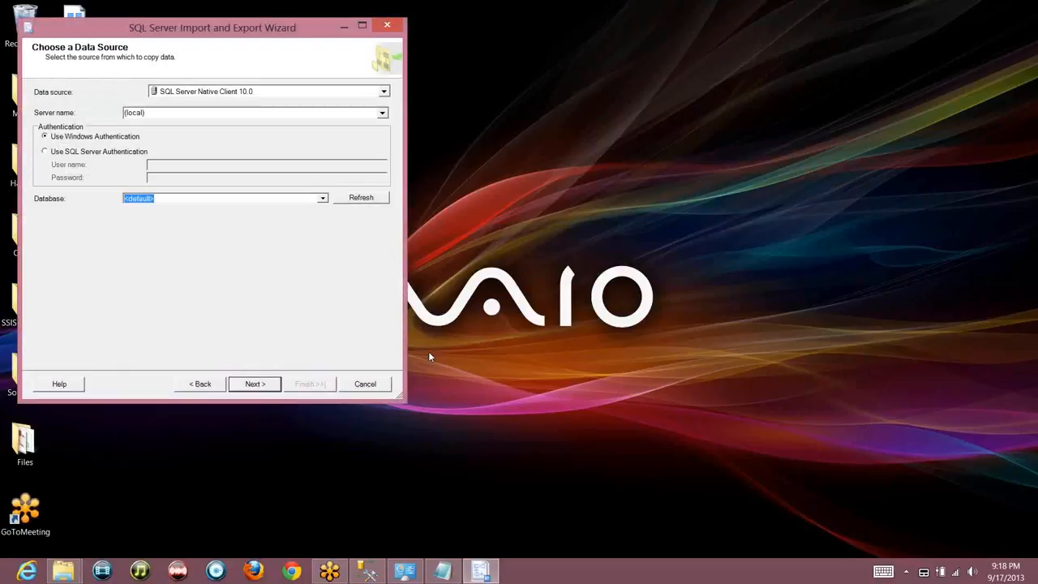
click(320, 92)
click(274, 135)
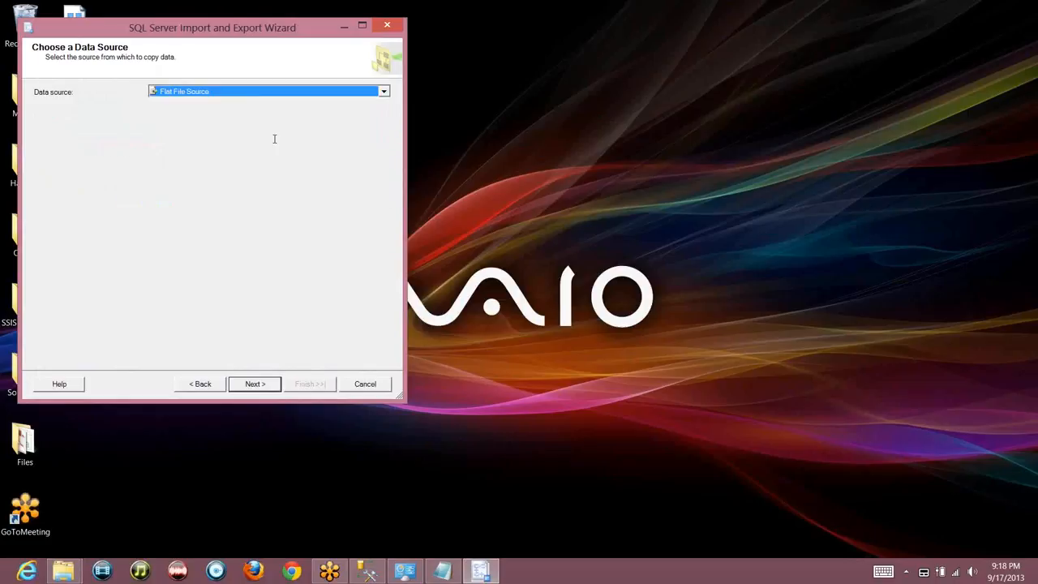
click(354, 136)
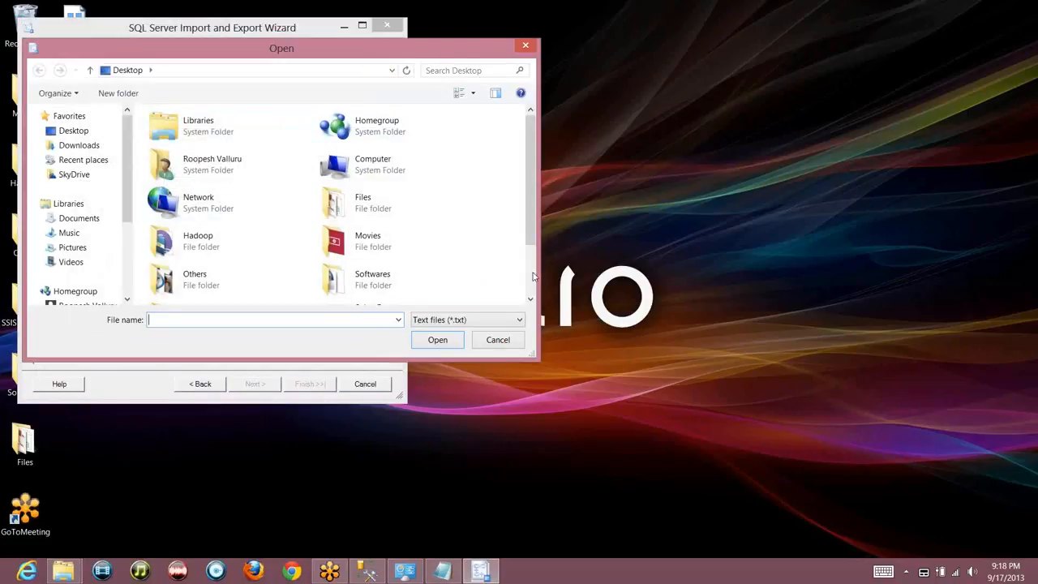
scroll(533, 279, down, 1)
scroll(533, 279, down, 1)
double_click(238, 284)
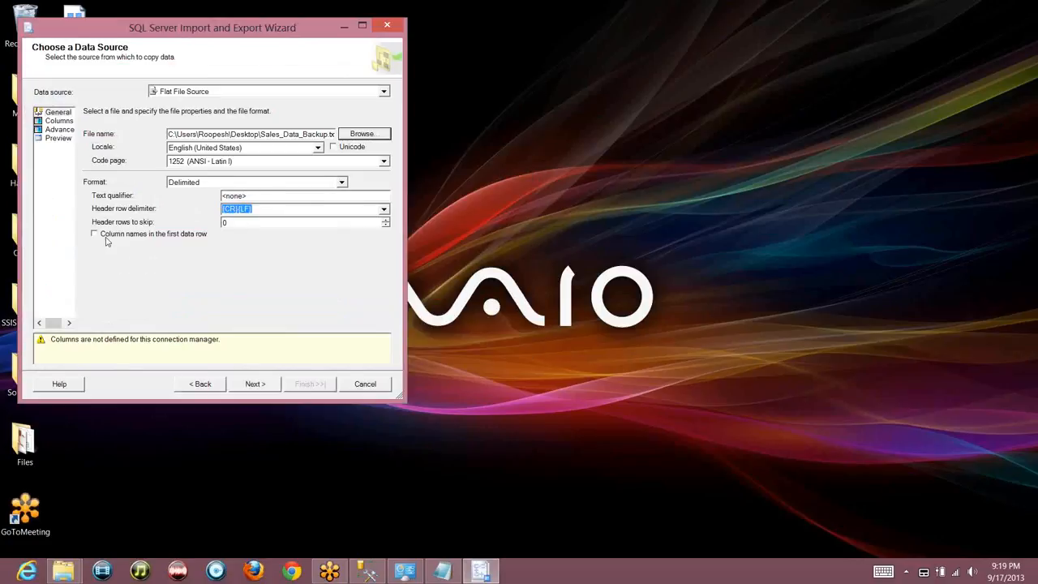
click(107, 237)
Set the source row delimiter to Vertical Bar and refresh the column and row previews
click(59, 121)
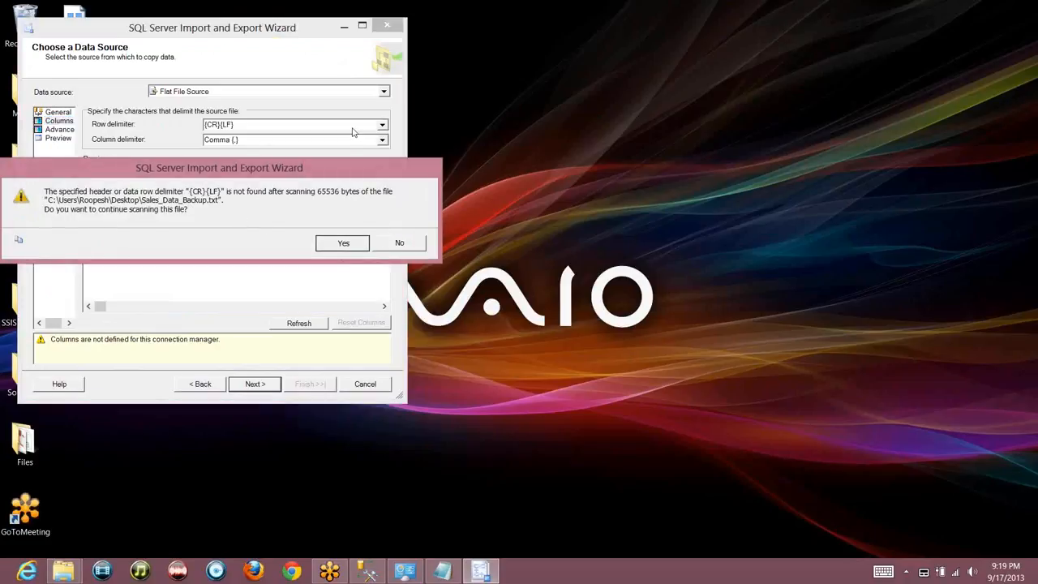
click(399, 242)
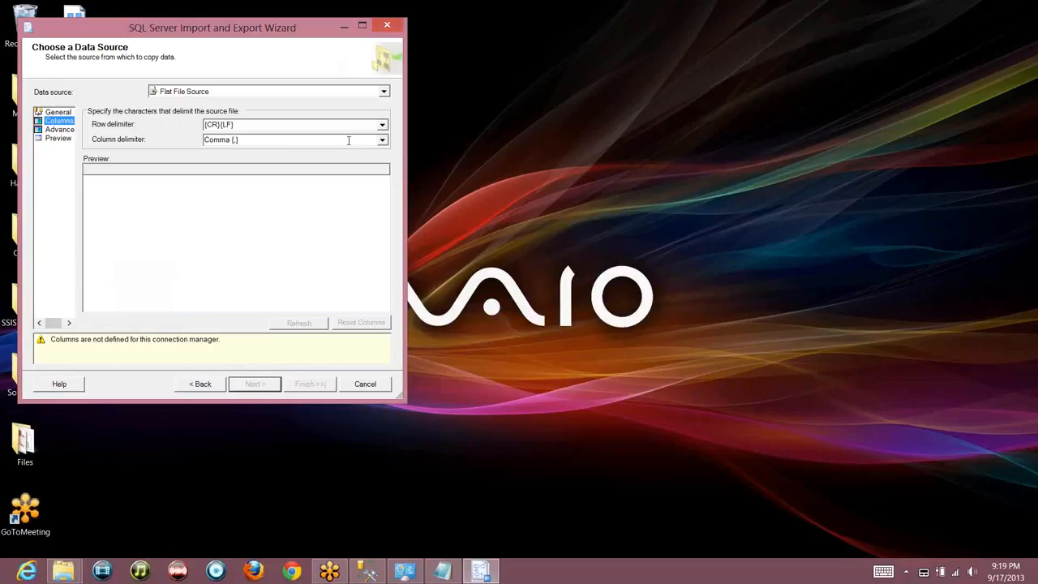
click(357, 125)
click(386, 126)
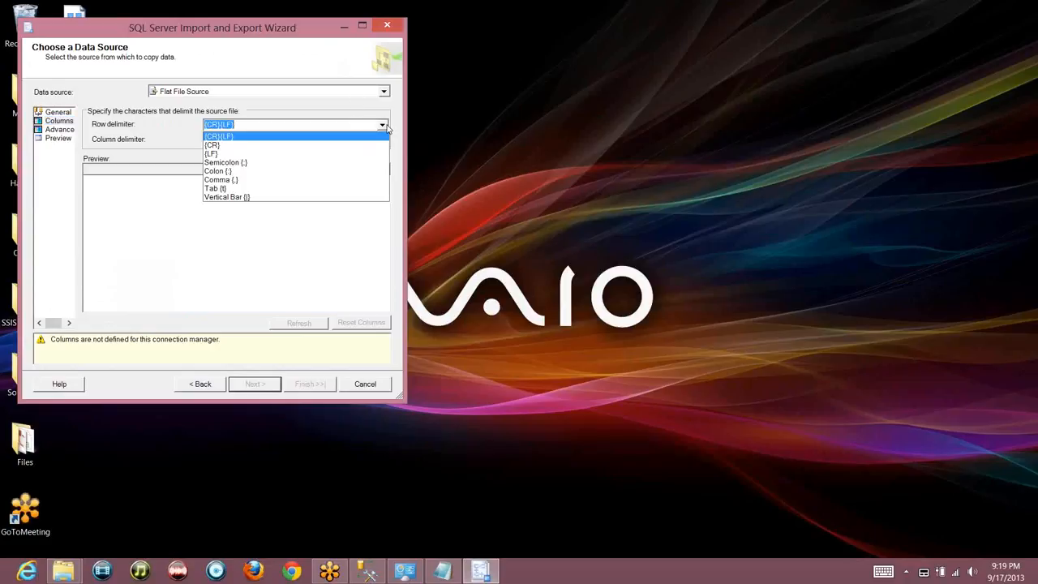
click(328, 197)
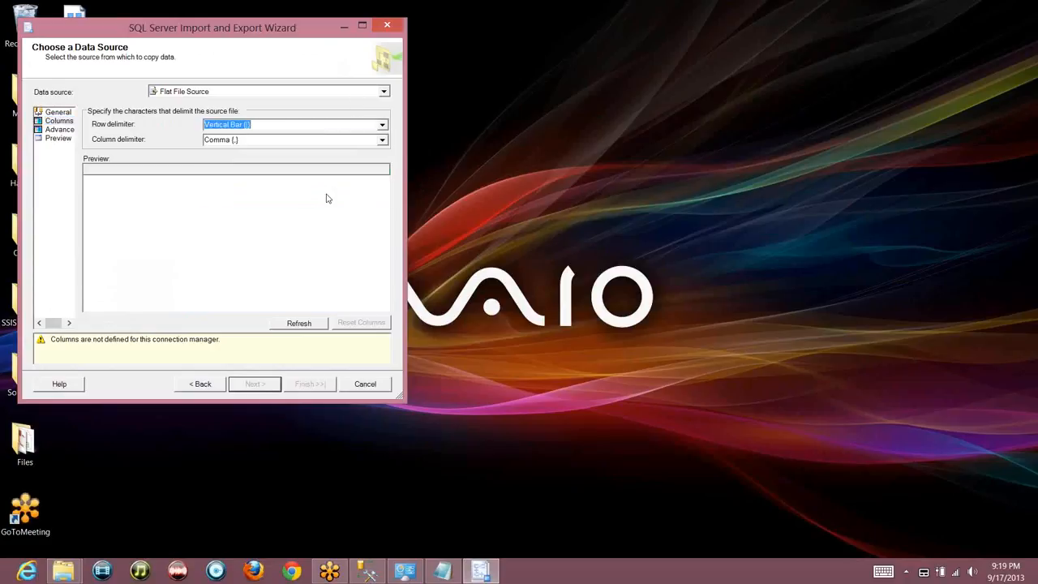
click(309, 325)
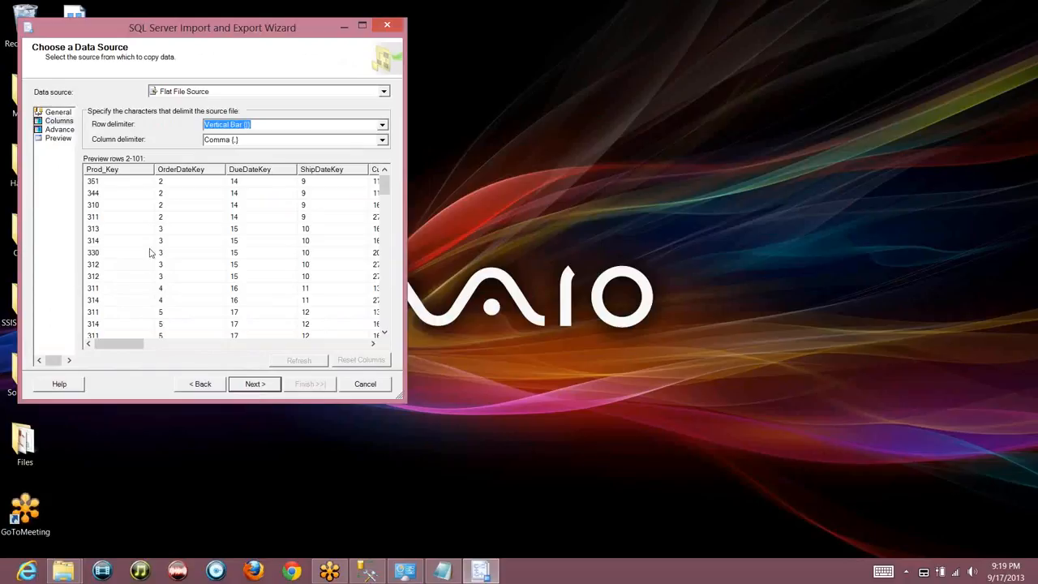
click(55, 138)
Choose Sales_Data.txt as the Flat File Destination, writing column names into the first row
click(267, 385)
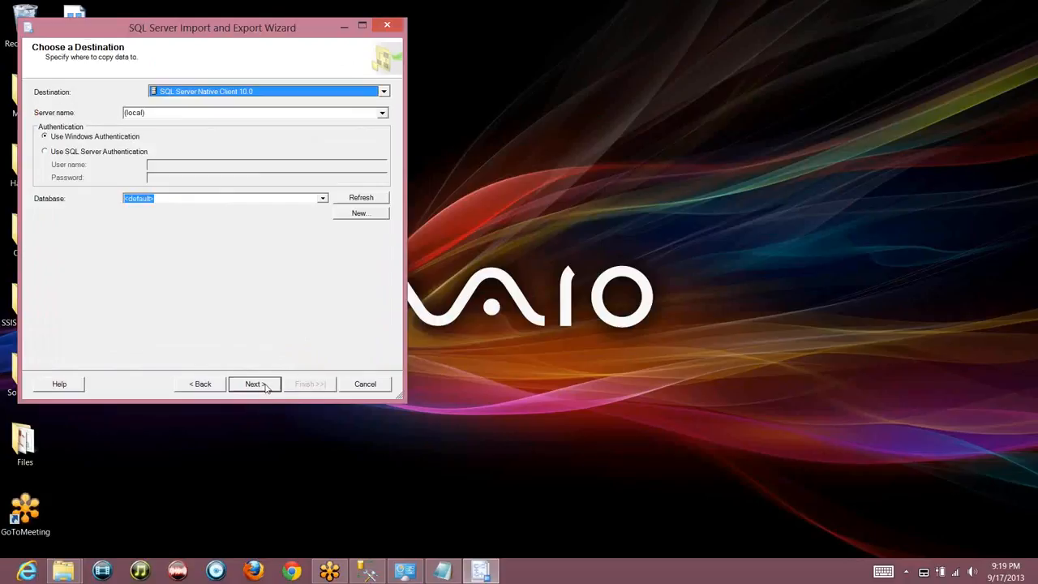
click(264, 93)
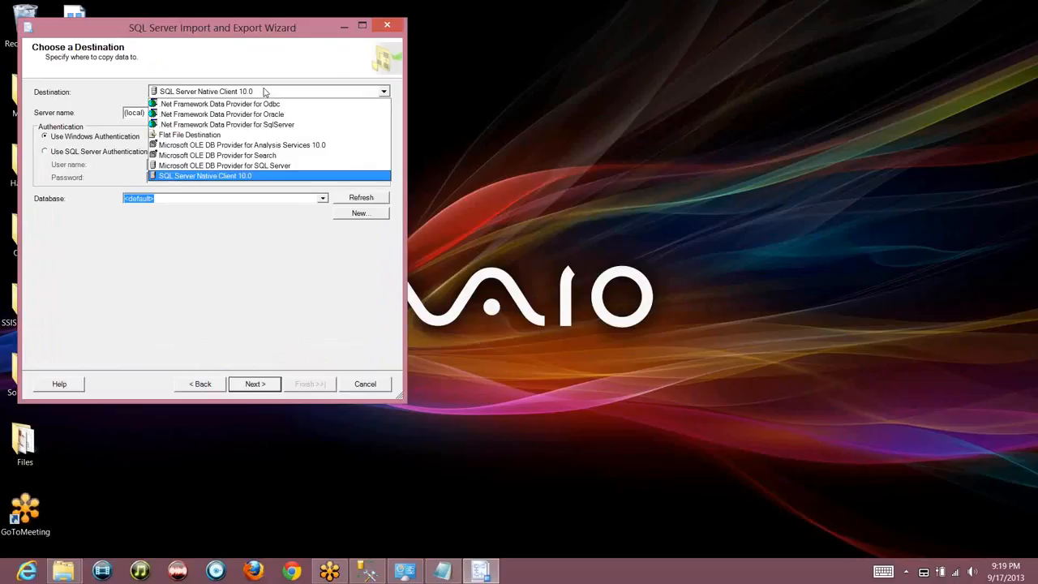
click(242, 135)
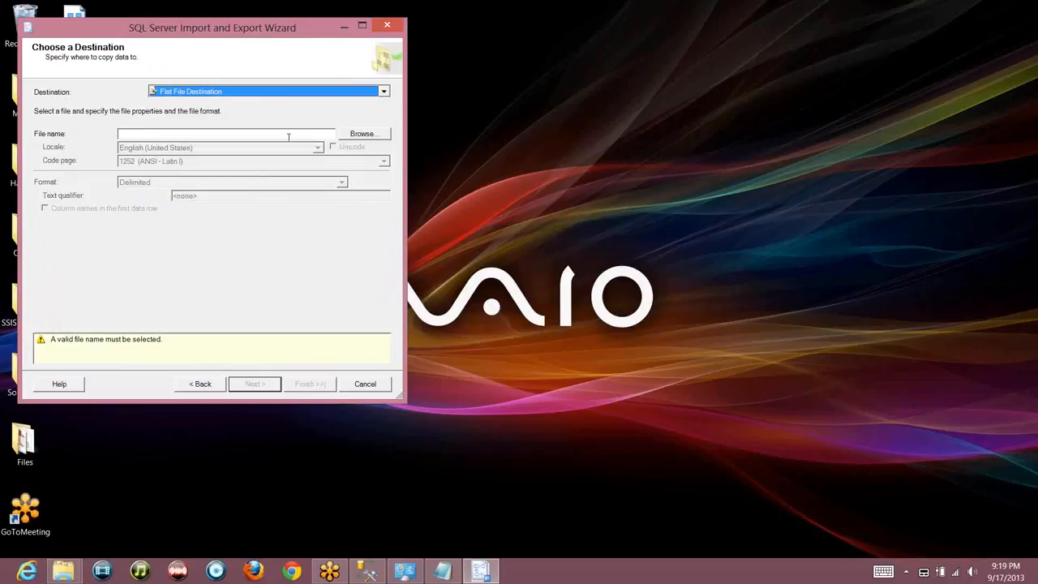
click(342, 138)
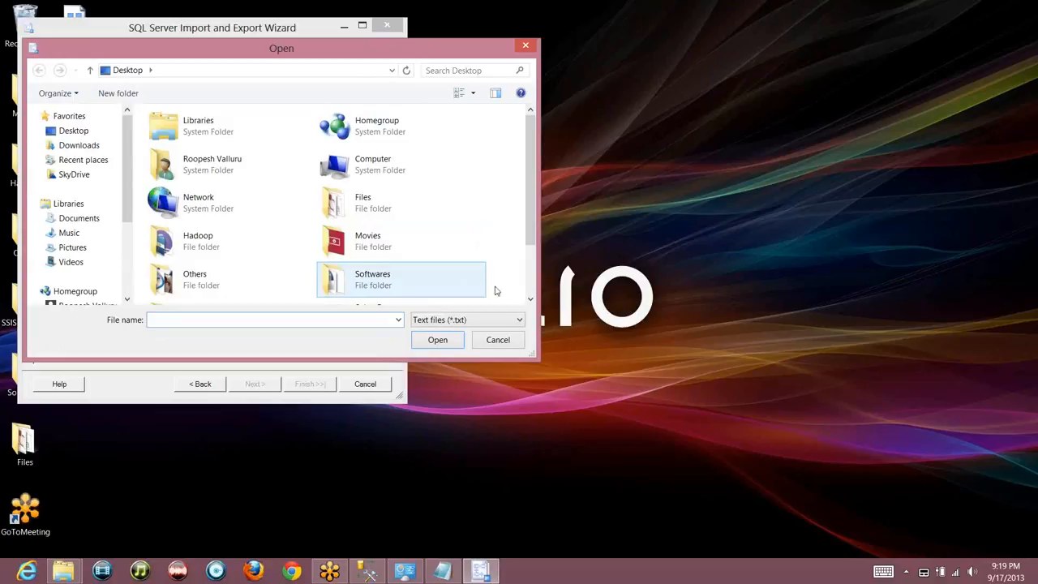
scroll(531, 290, down, 3)
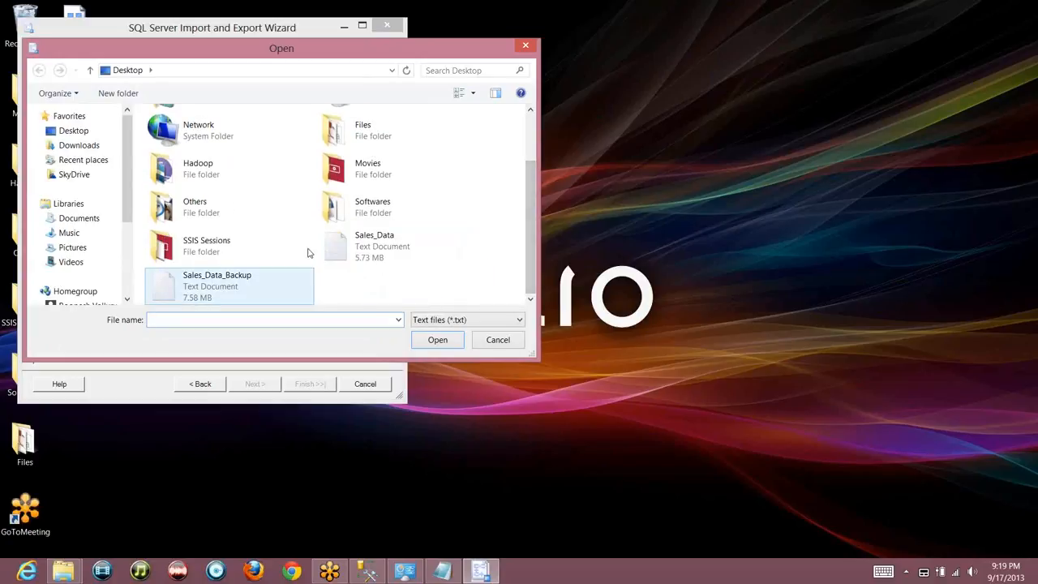
double_click(341, 241)
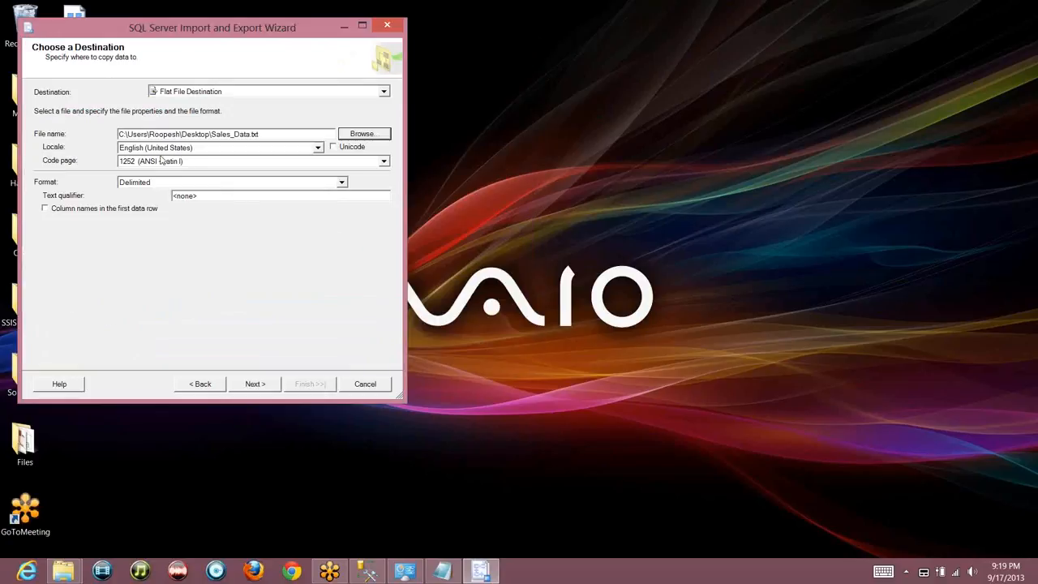
click(112, 213)
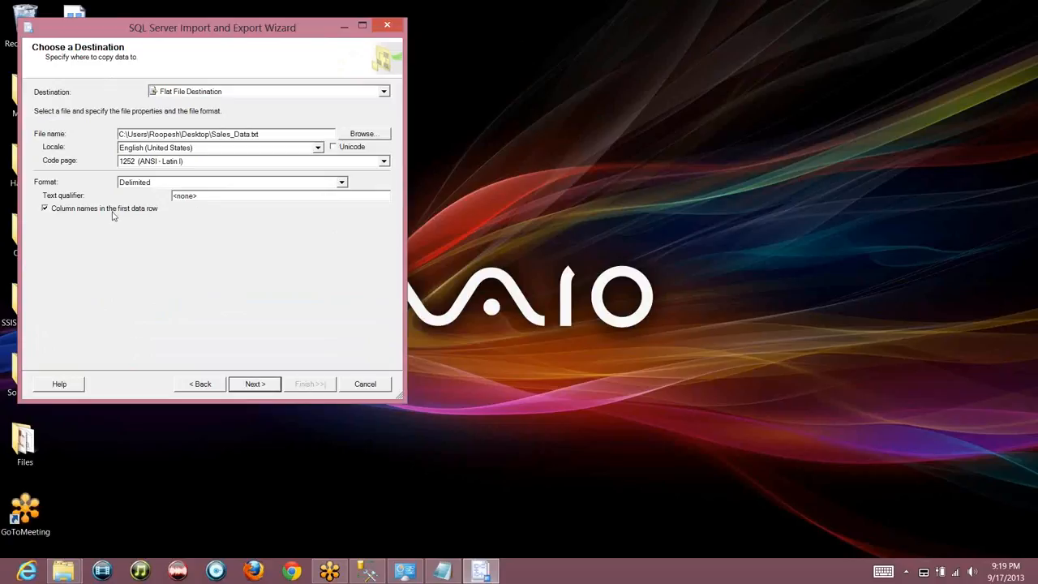
click(251, 385)
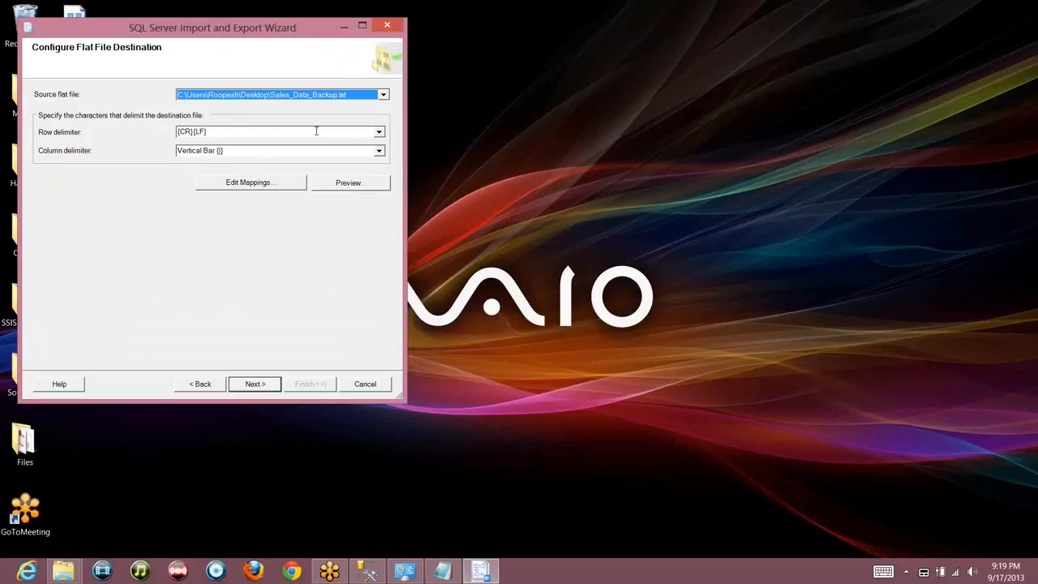
Accept the column mappings, run the package appending 60393 rows to Sales_Data.txt, and close
click(276, 182)
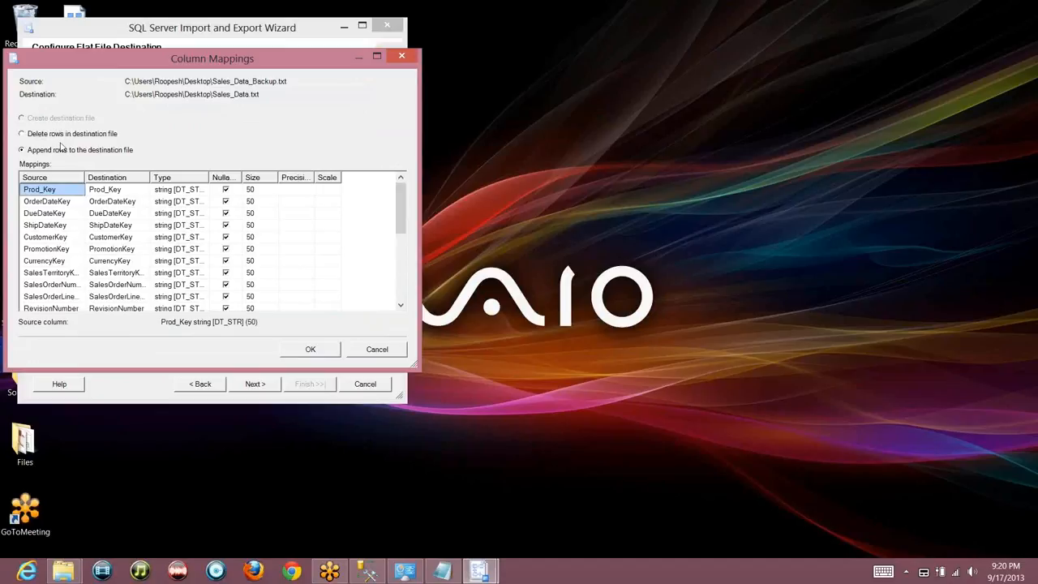
click(322, 354)
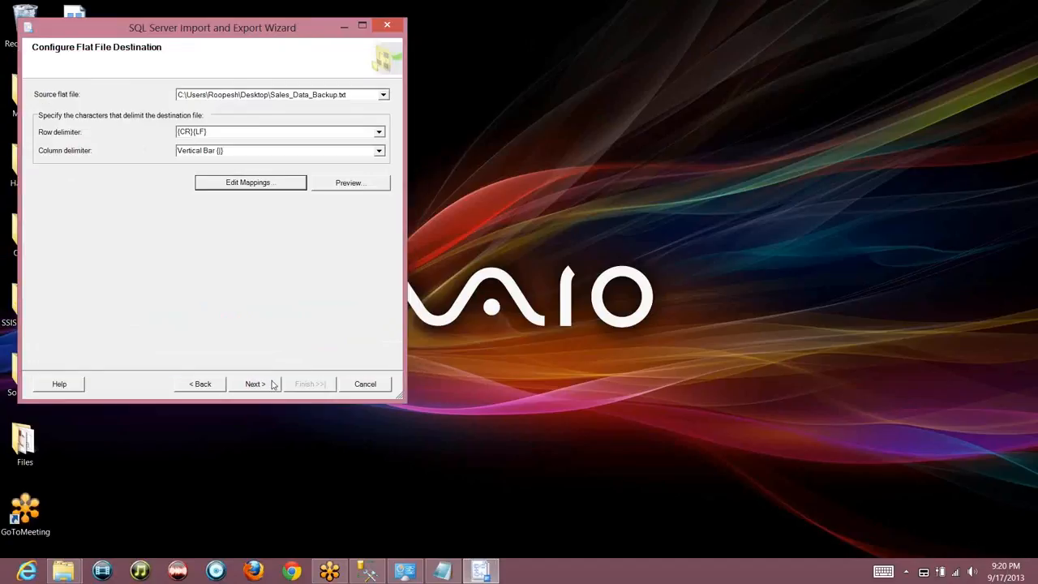
click(270, 384)
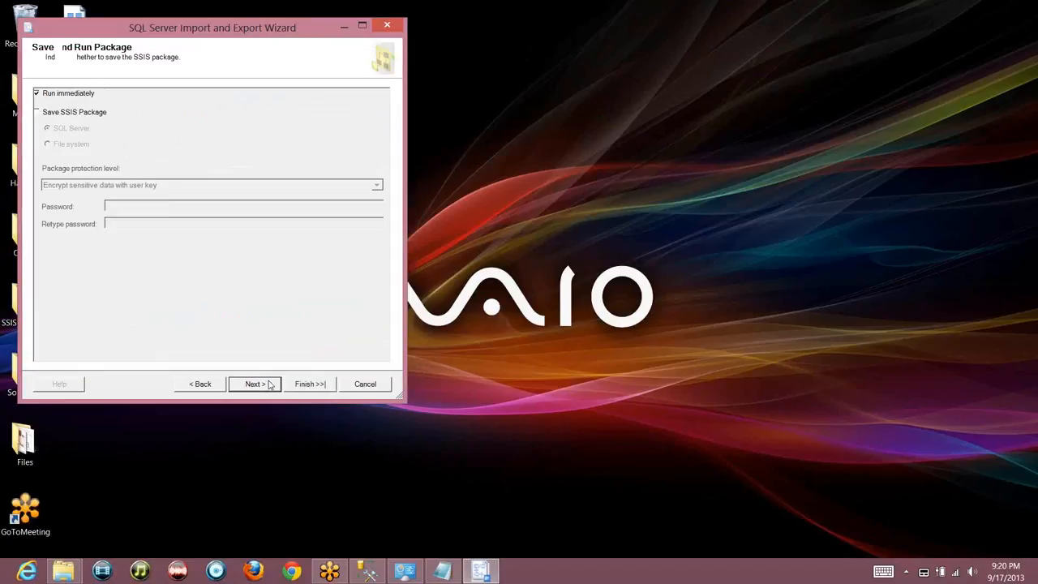
click(270, 384)
click(304, 384)
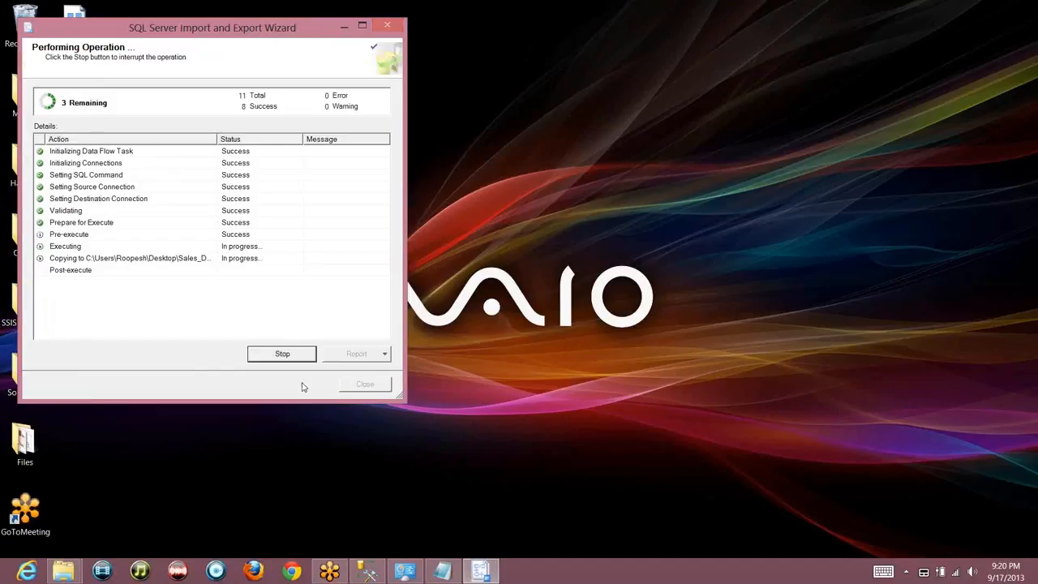
click(361, 385)
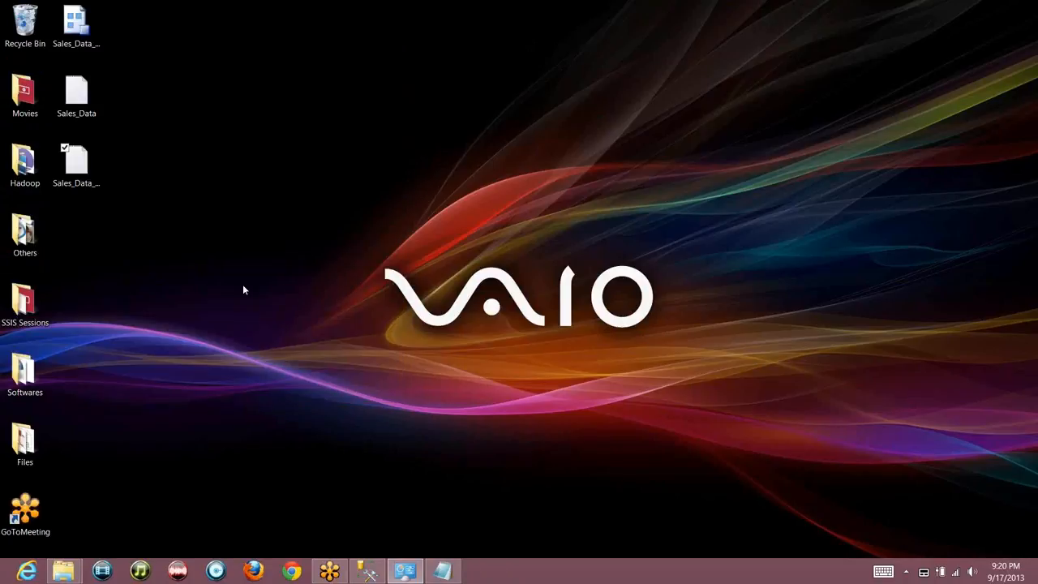
click(87, 170)
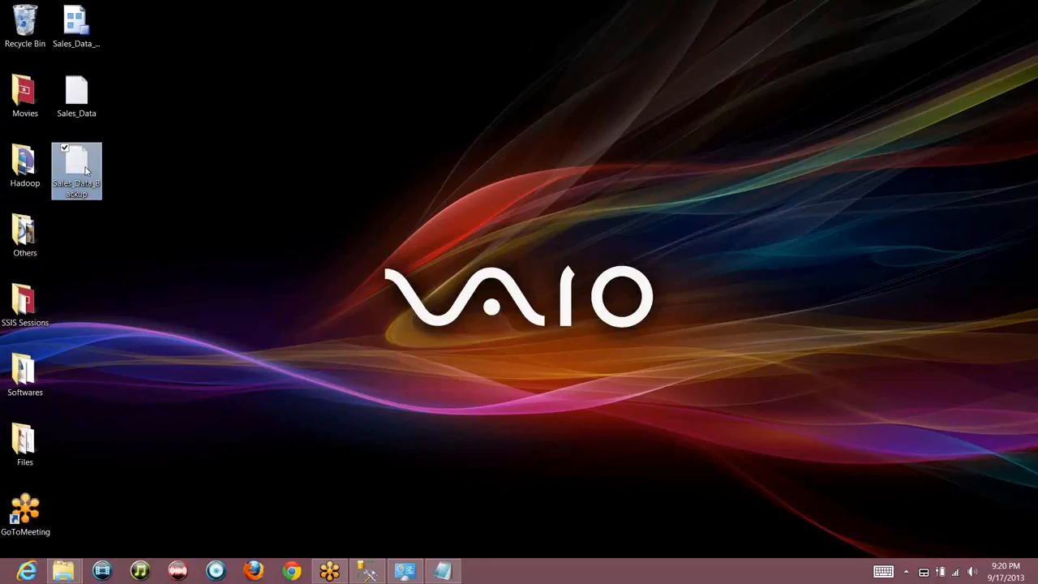
right_click(87, 169)
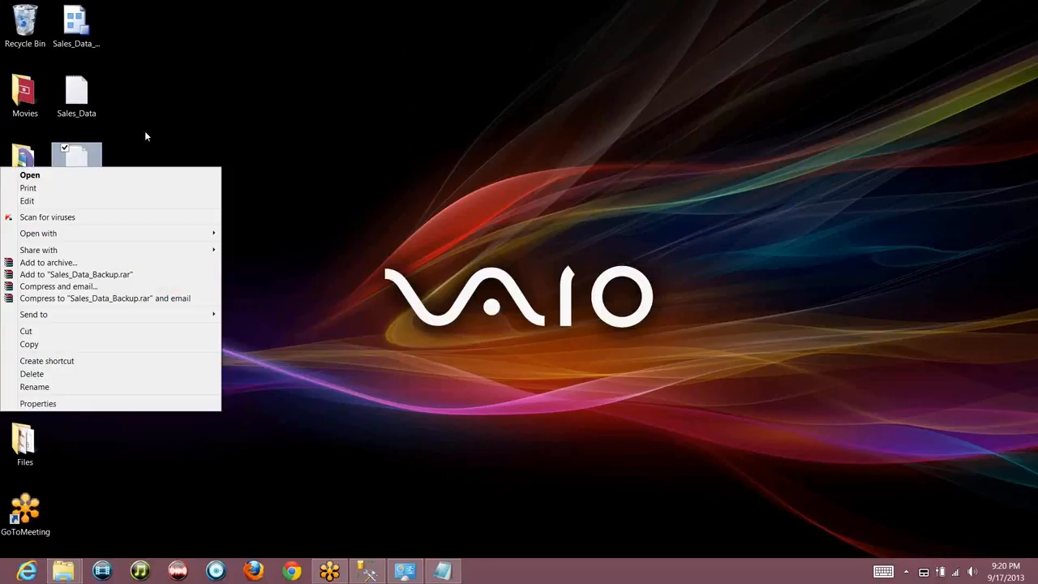
double_click(79, 108)
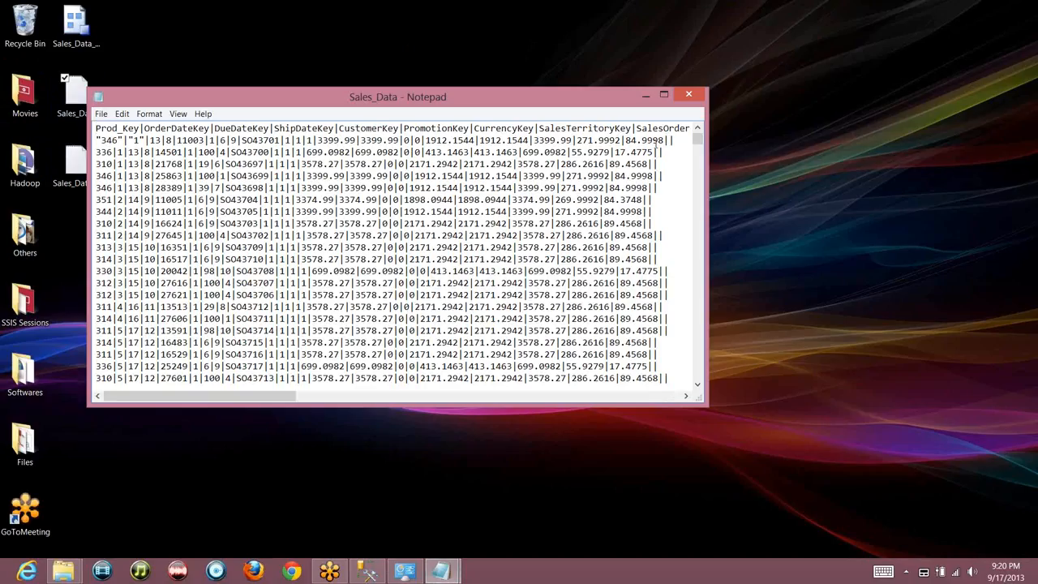
drag(699, 143, 696, 386)
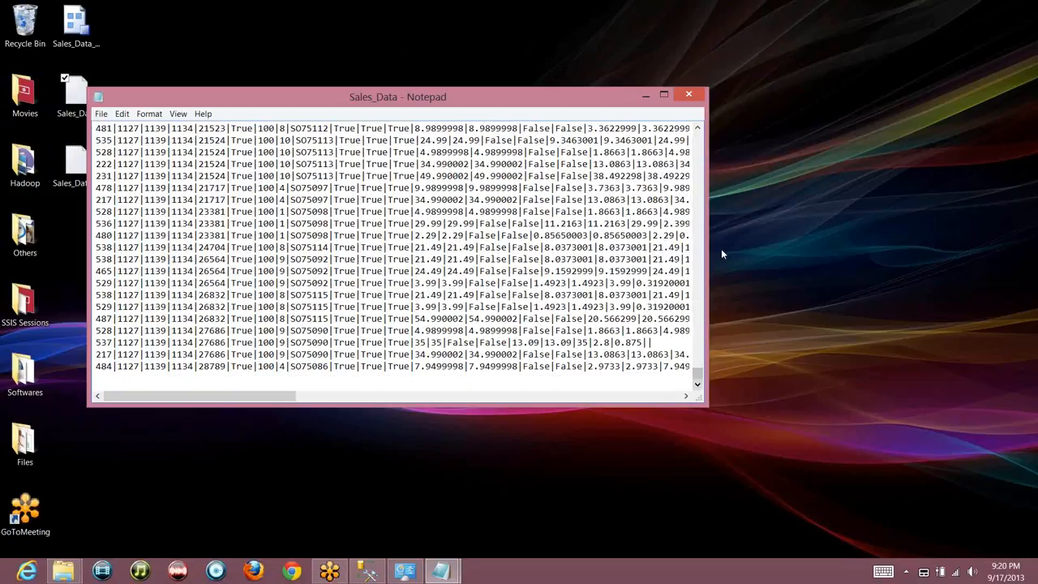
click(688, 96)
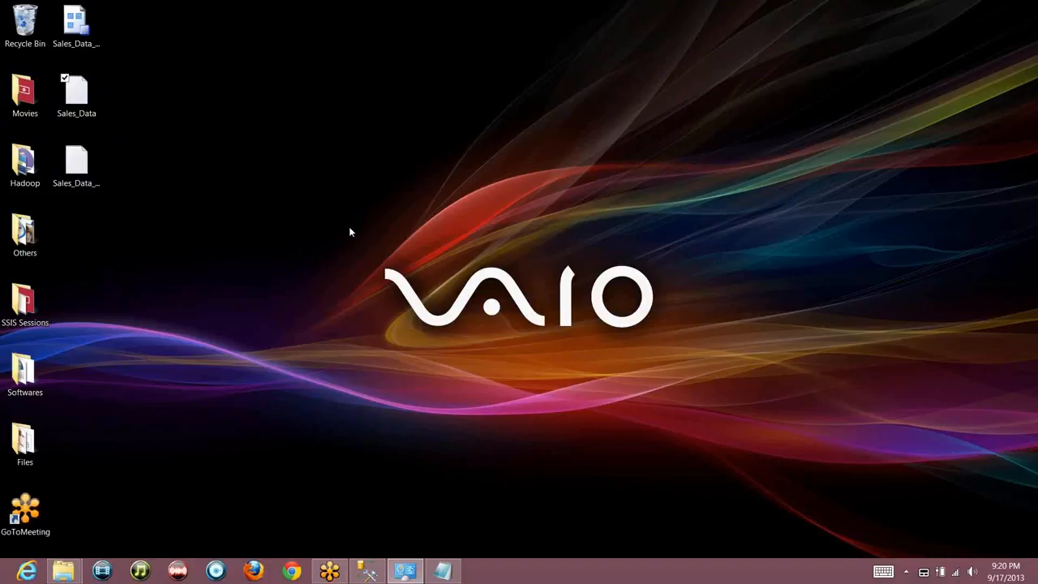
Expand the Databases node in SSMS, then show the desktop and scroll the Start screen tiles
click(366, 572)
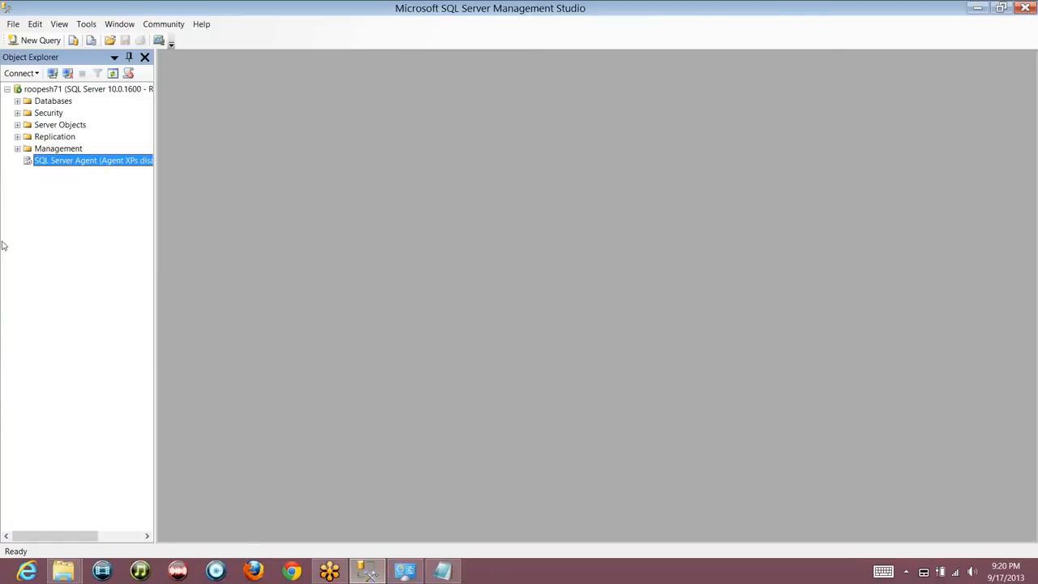
click(17, 102)
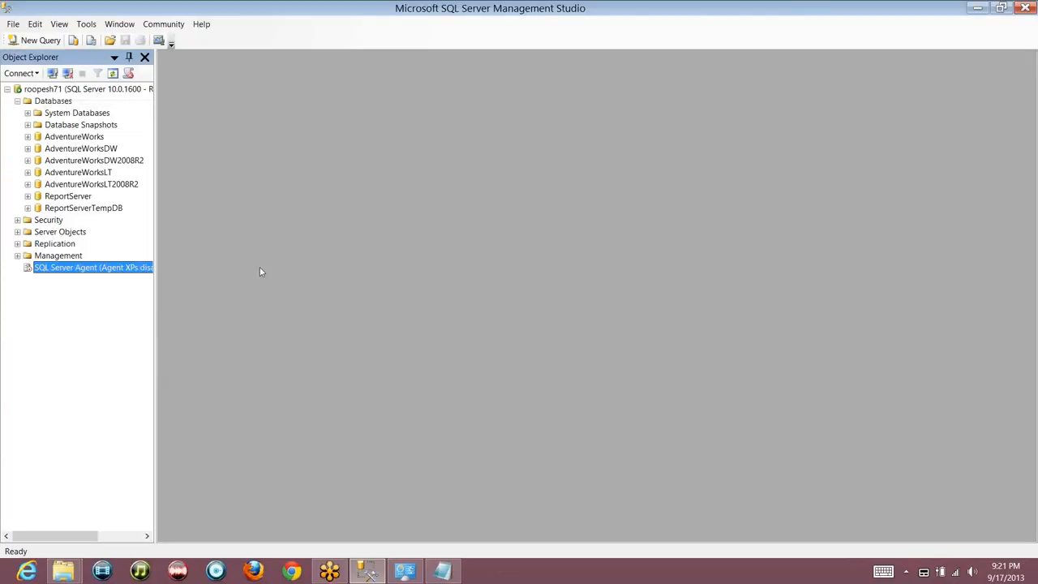
key(super+d)
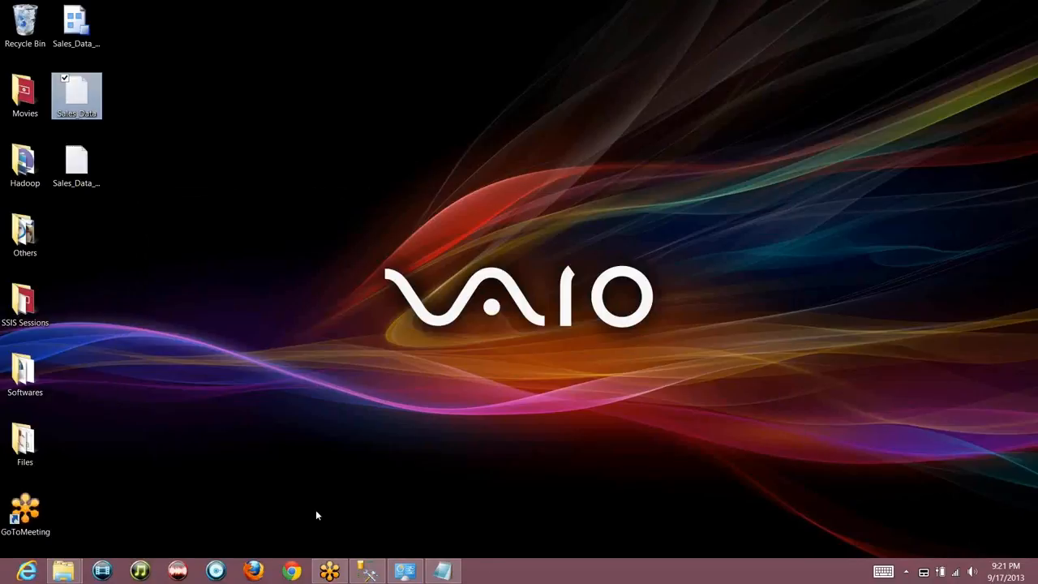
key(super)
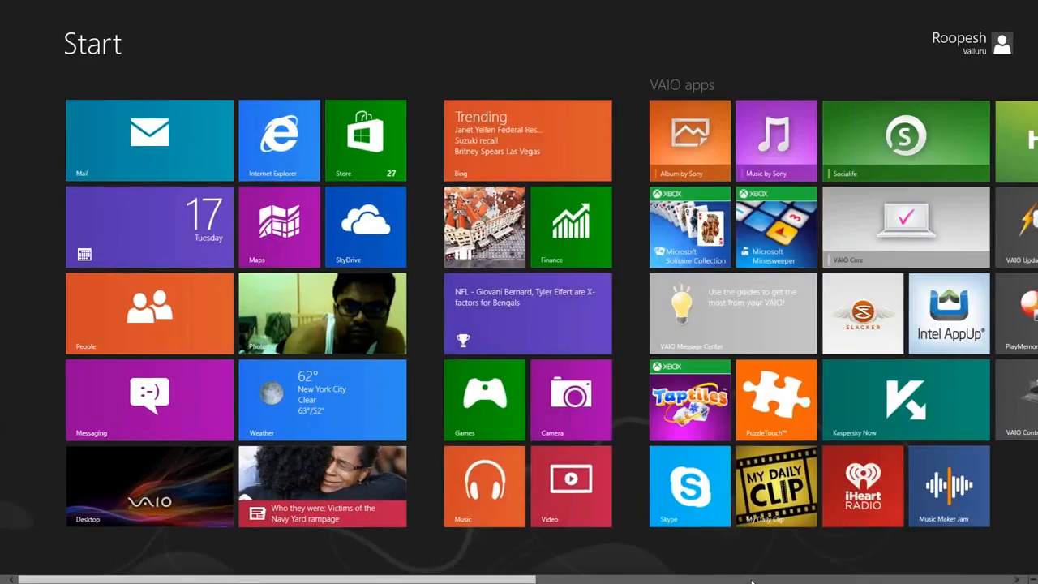
scroll(754, 464, down, 5)
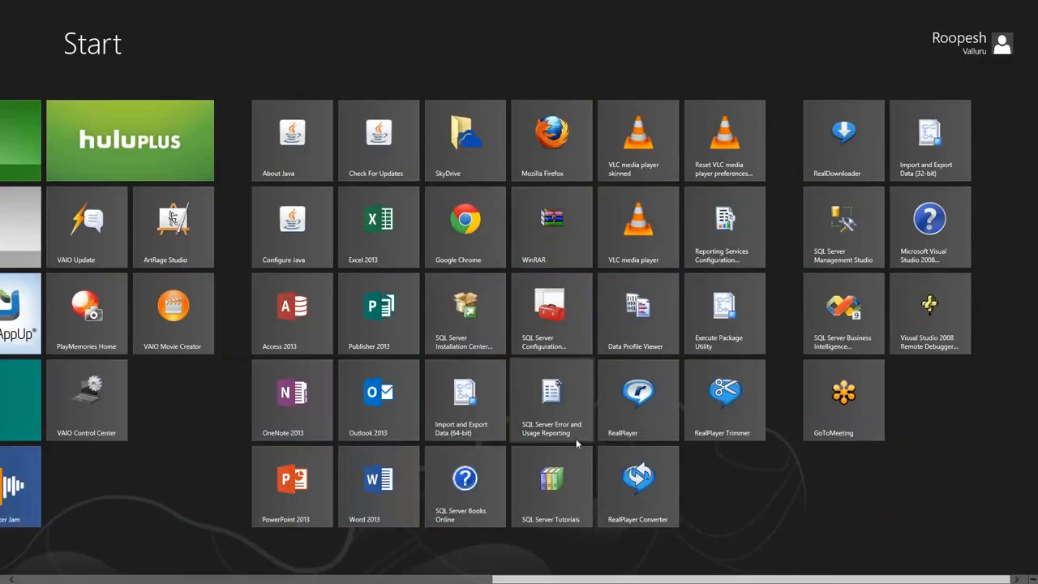
Start the 64-bit Import and Export wizard with Sales_Data.txt as a Flat File Source and preview its columns
click(484, 406)
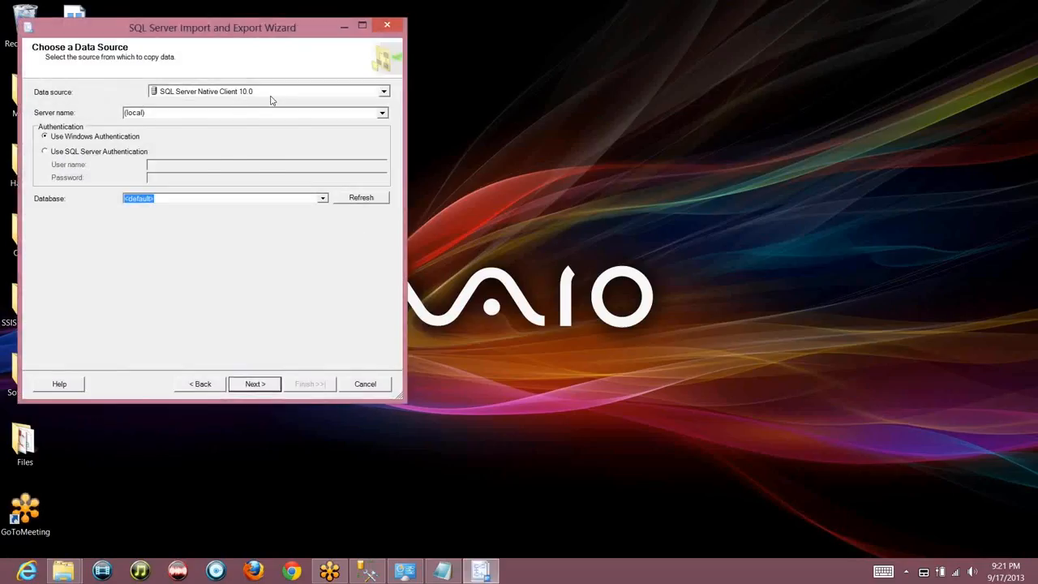
click(272, 94)
click(256, 138)
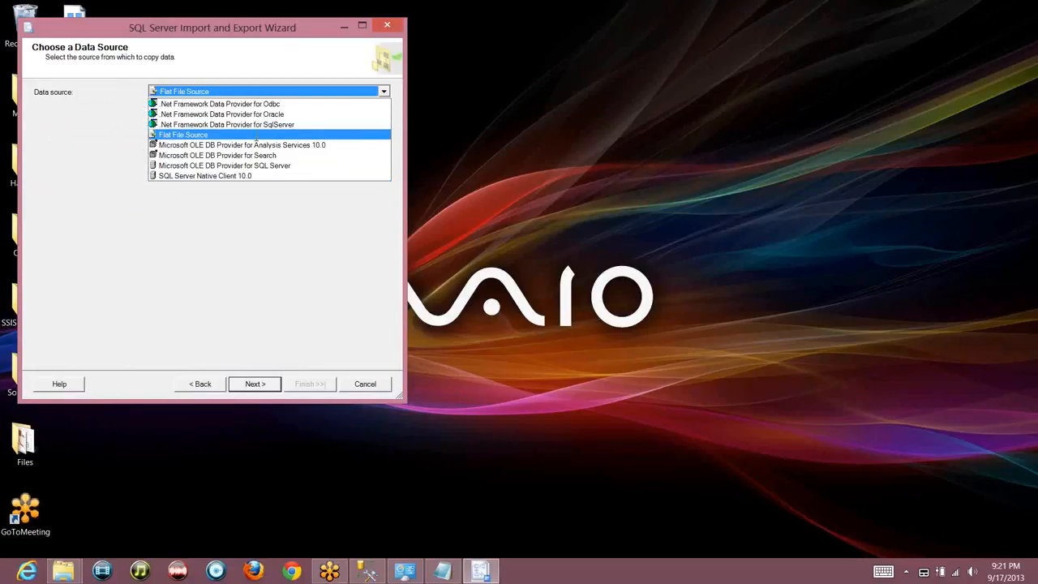
click(352, 138)
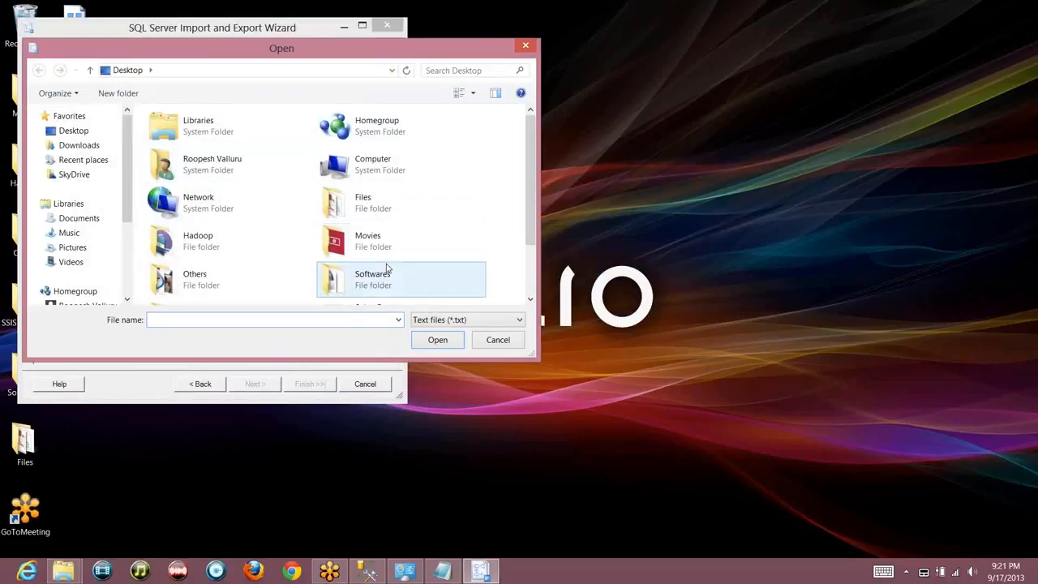
scroll(387, 269, down, 2)
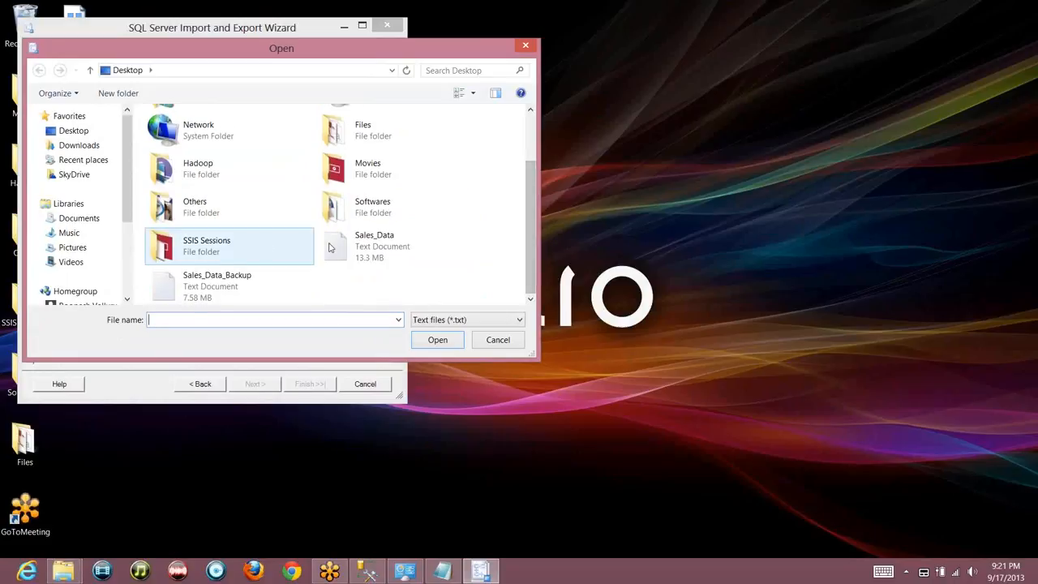
double_click(361, 243)
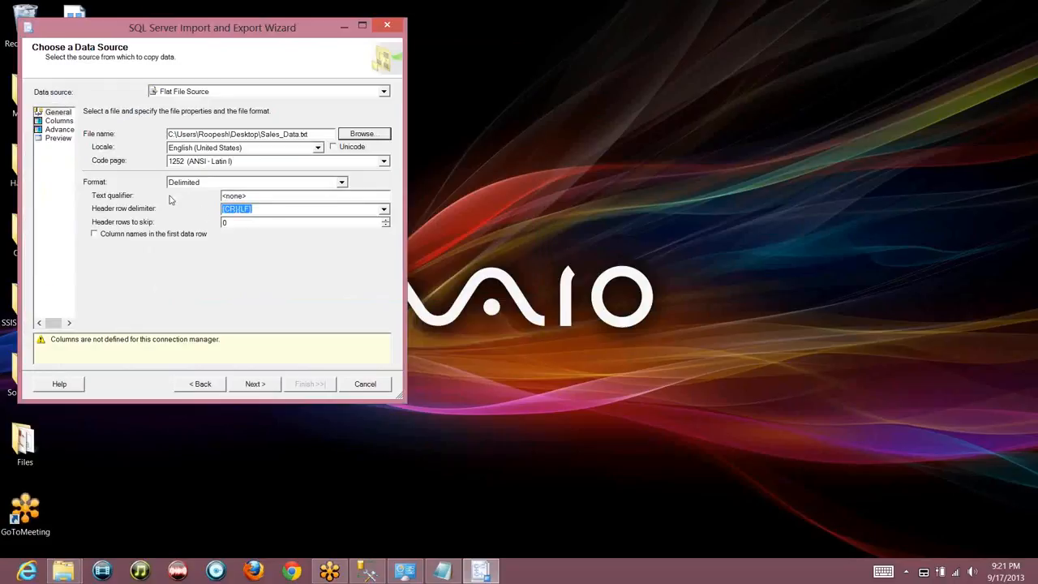
click(60, 121)
click(59, 129)
click(59, 139)
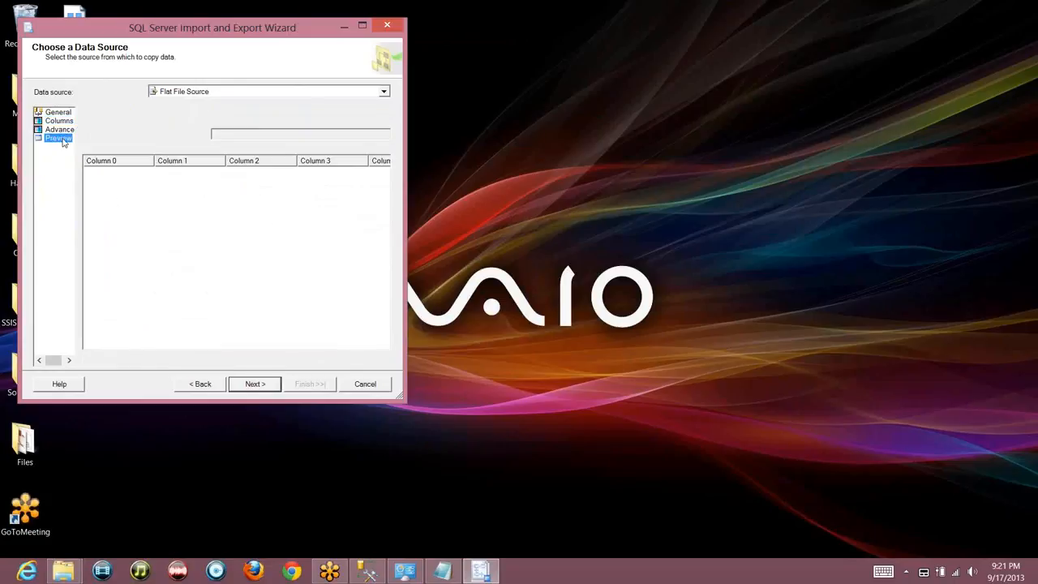
Choose AdventureWorksDW on the local server as the destination database
click(265, 387)
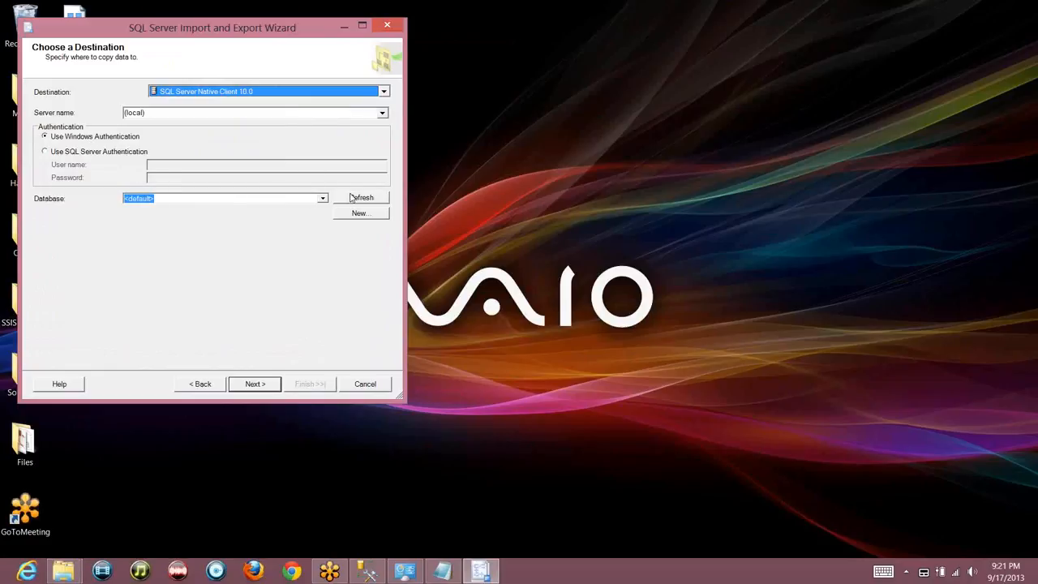
click(323, 198)
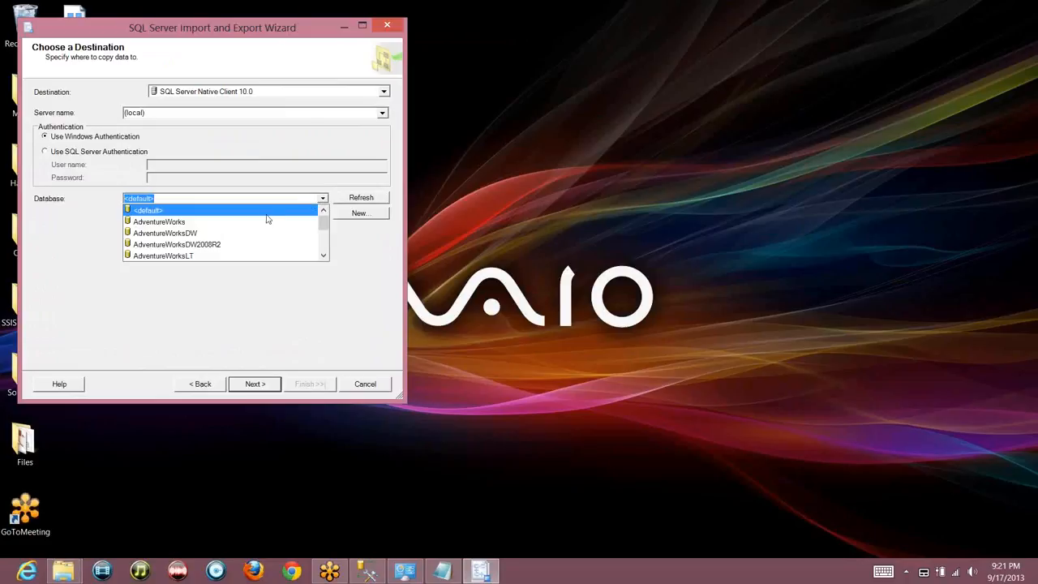
click(256, 232)
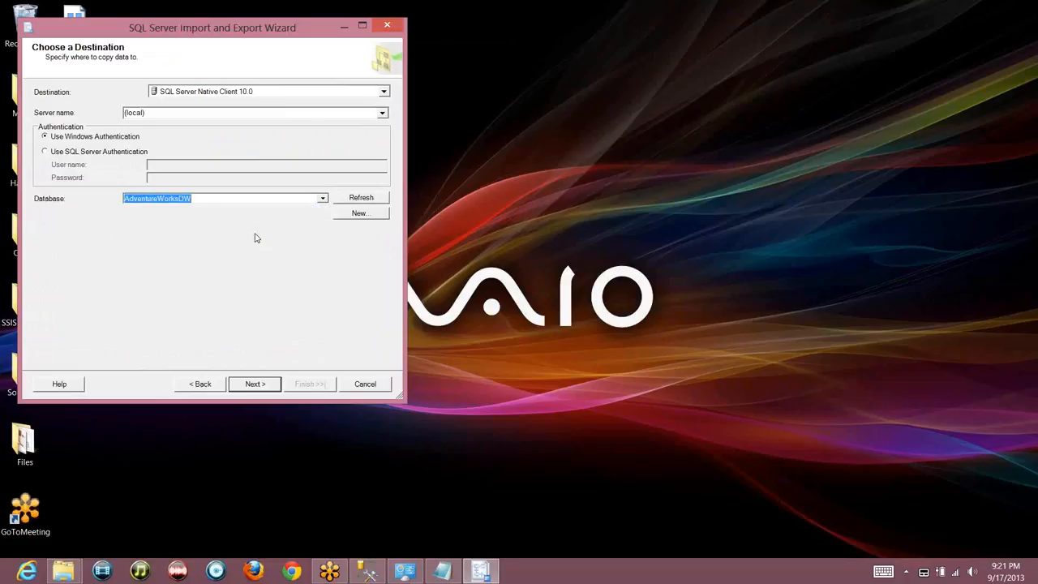
Rename the destination table to [dbo].[Sales_Data_Table] and review its generated CREATE TABLE statement
click(264, 390)
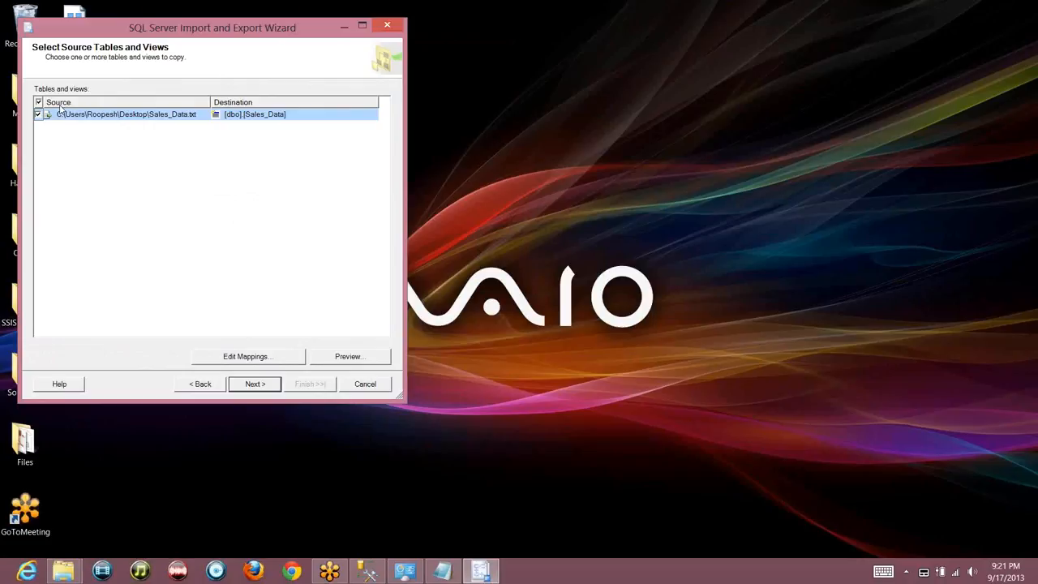
click(296, 114)
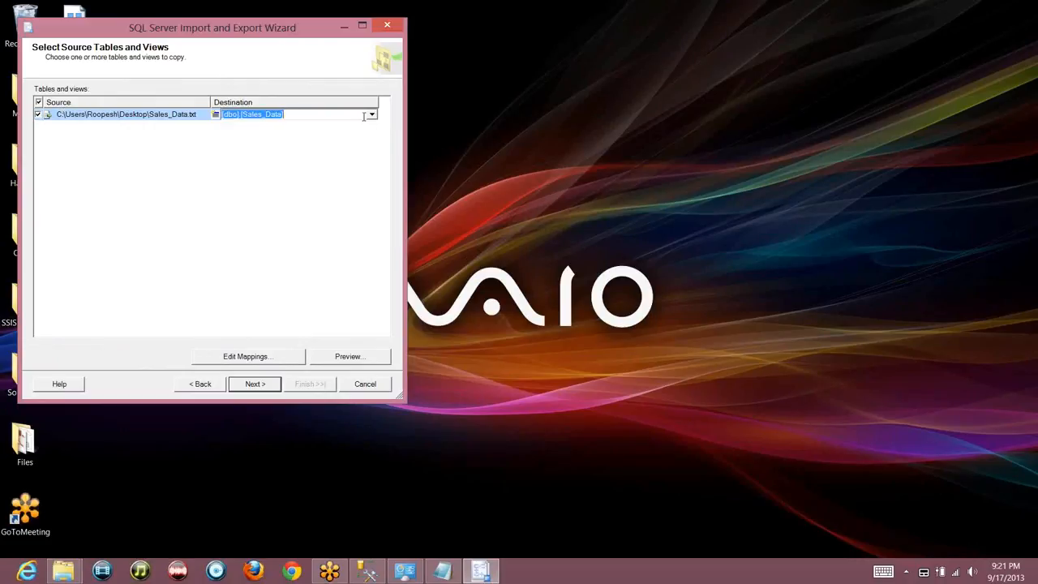
click(372, 116)
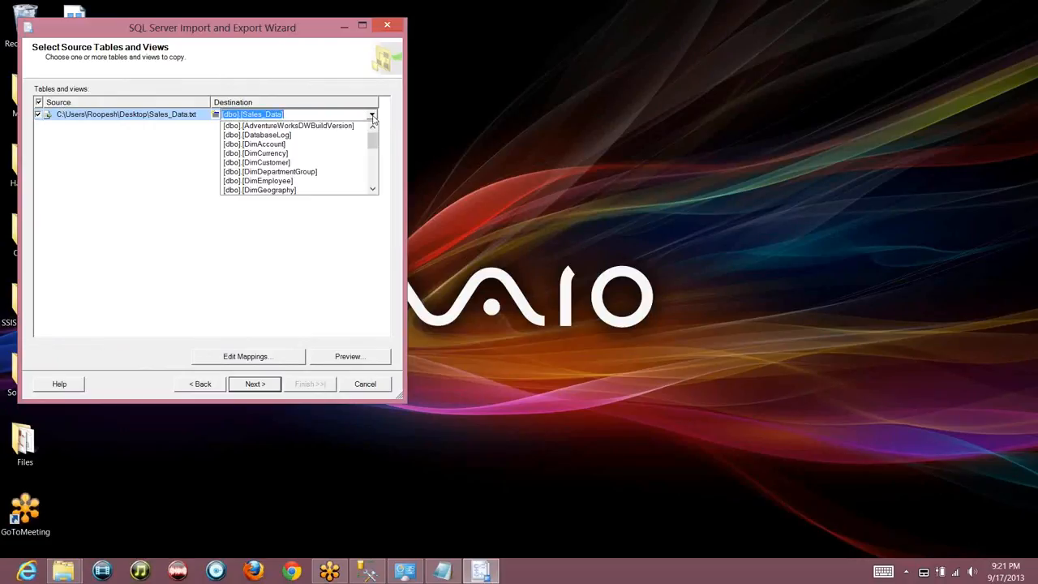
click(294, 116)
click(293, 116)
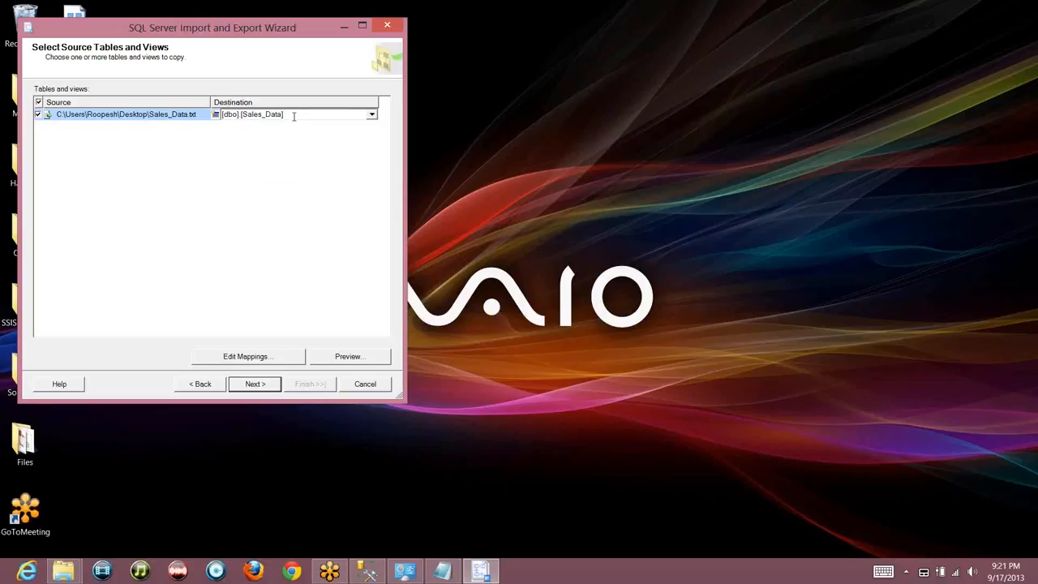
text(_Table])
click(264, 357)
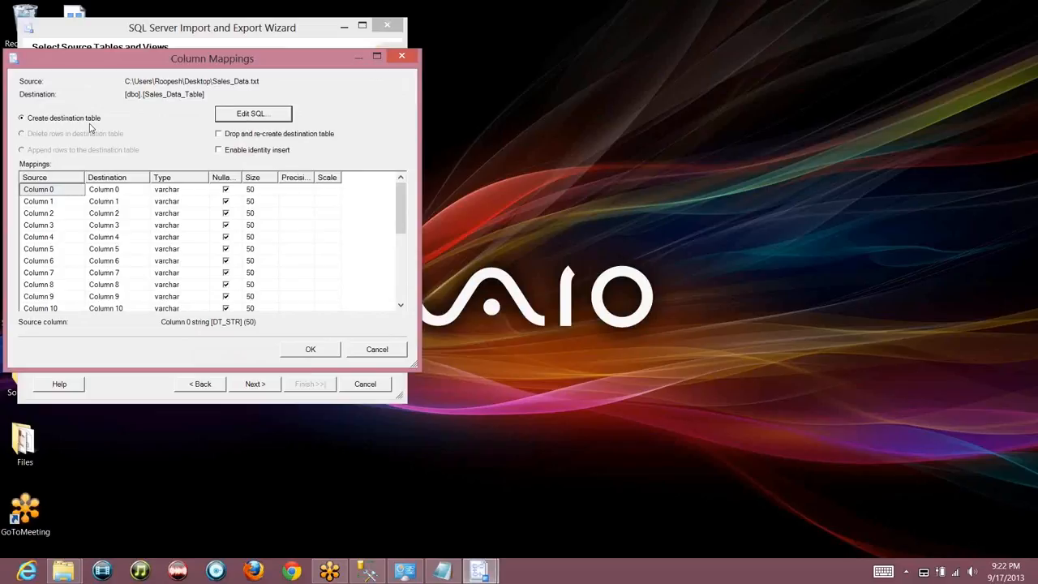
click(240, 117)
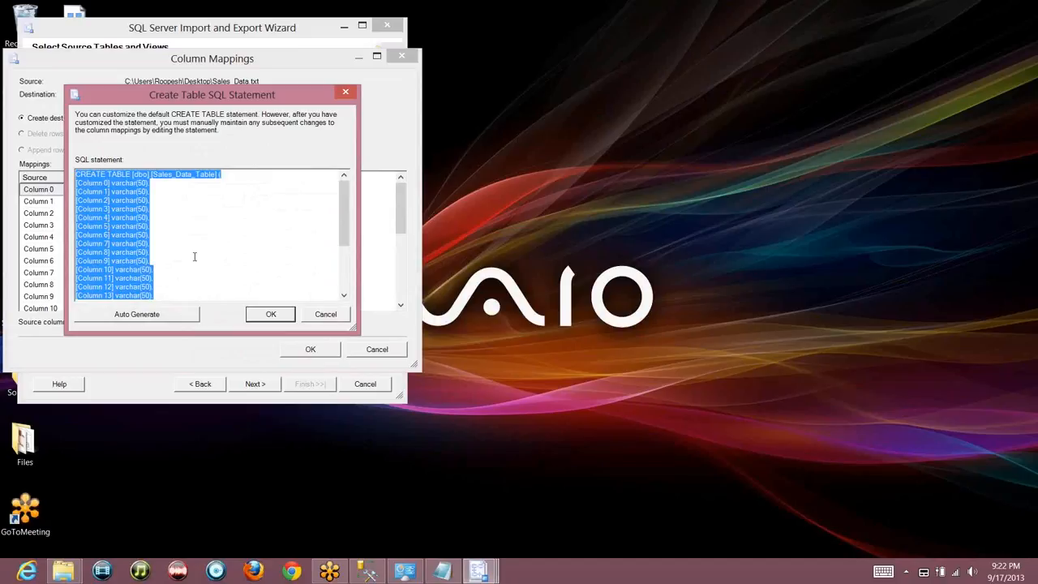
click(323, 316)
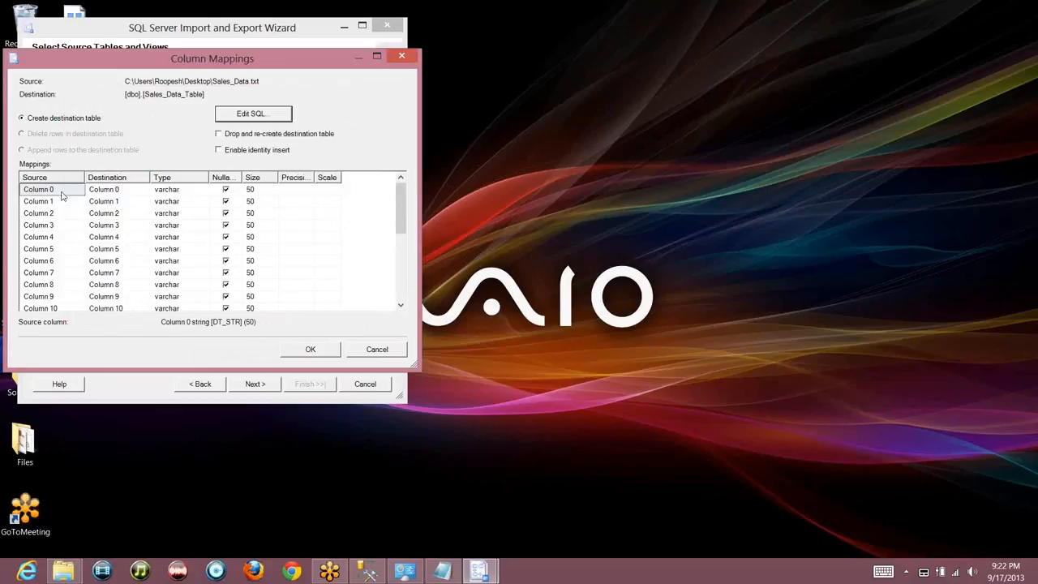
click(131, 192)
text(P)
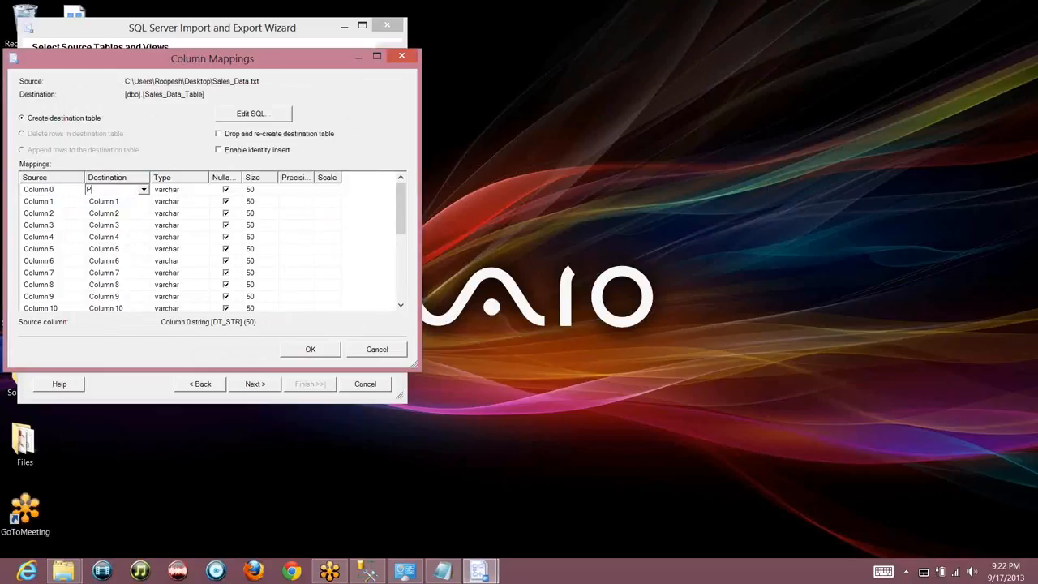
text(rod_Key)
key(Down)
text(Column 0)
click(365, 349)
Recheck the flat-file source settings, then review and accept the column mappings into [dbo].[Sales_Data]
click(203, 386)
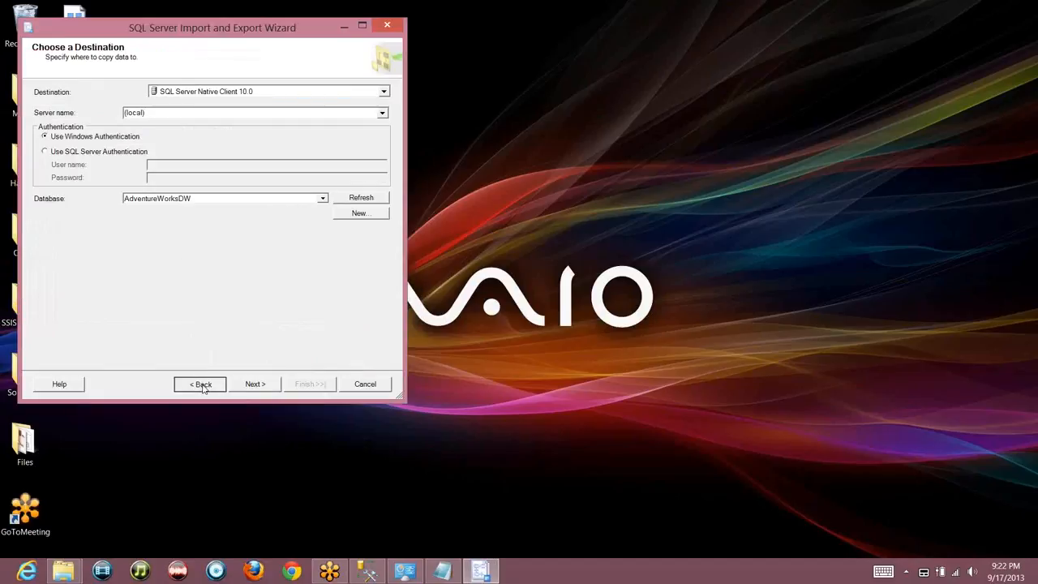
click(202, 385)
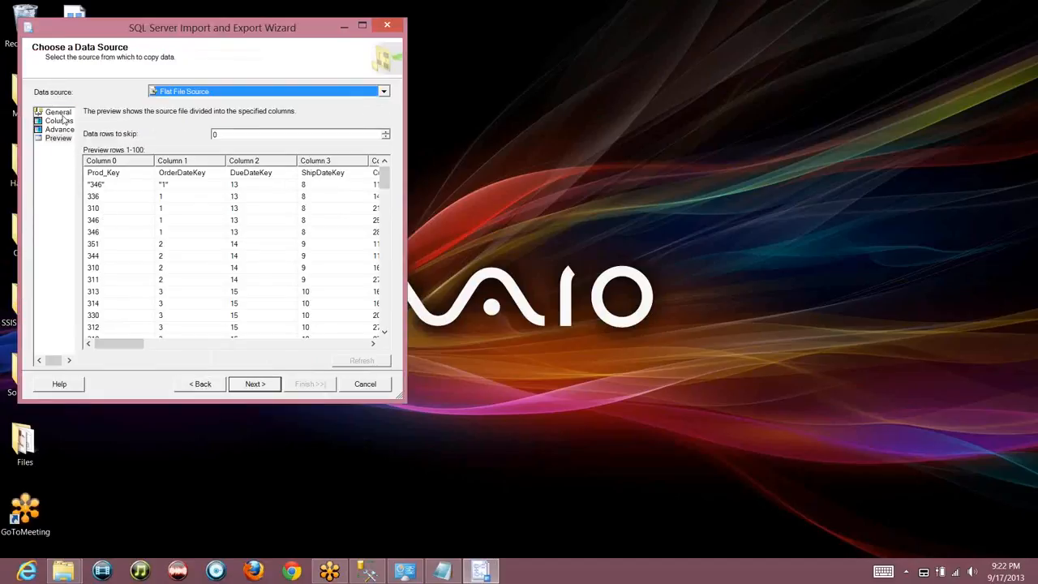
click(61, 116)
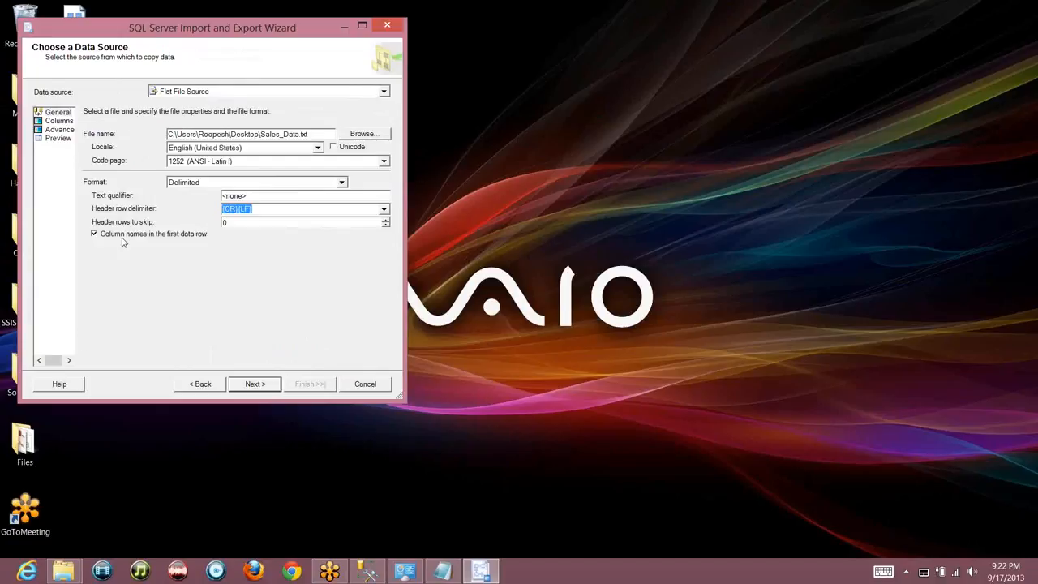
click(256, 386)
click(256, 387)
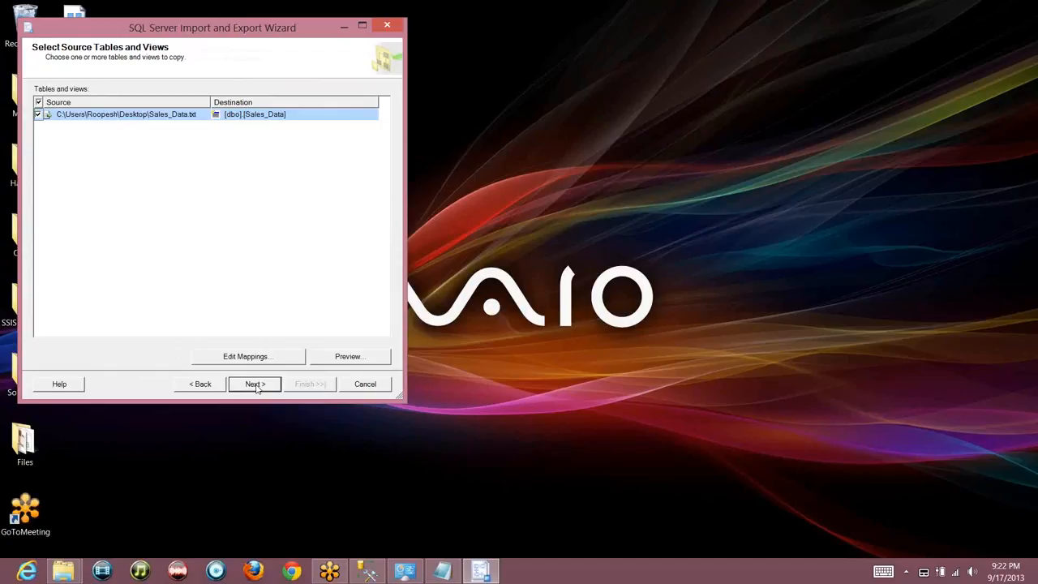
click(258, 356)
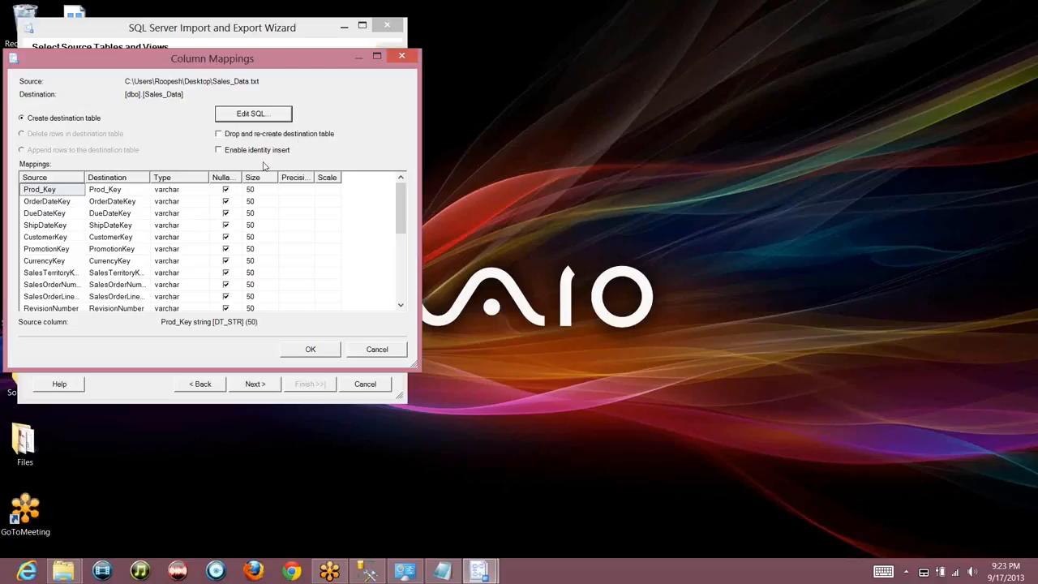
click(316, 354)
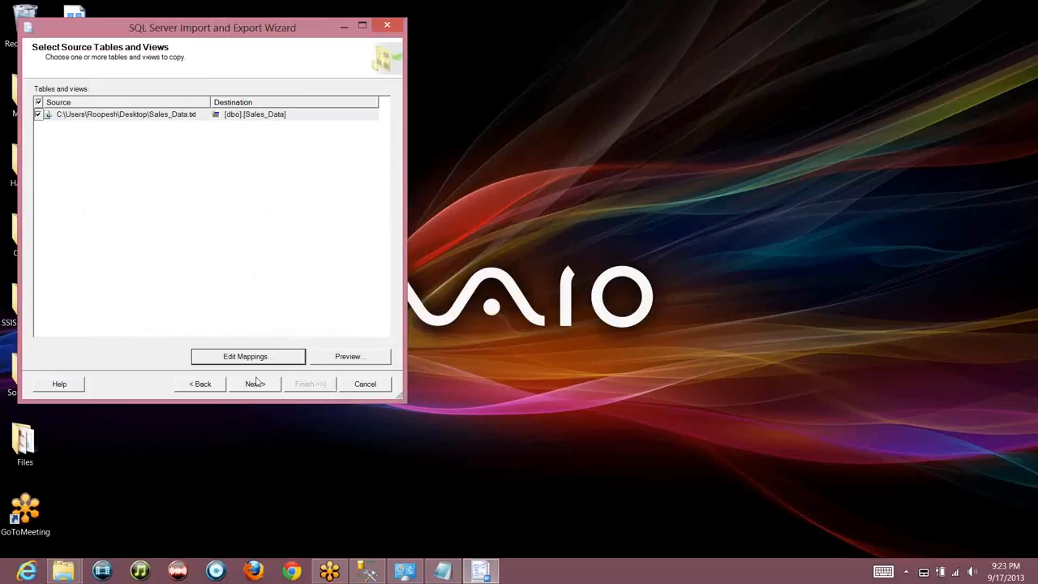
click(256, 384)
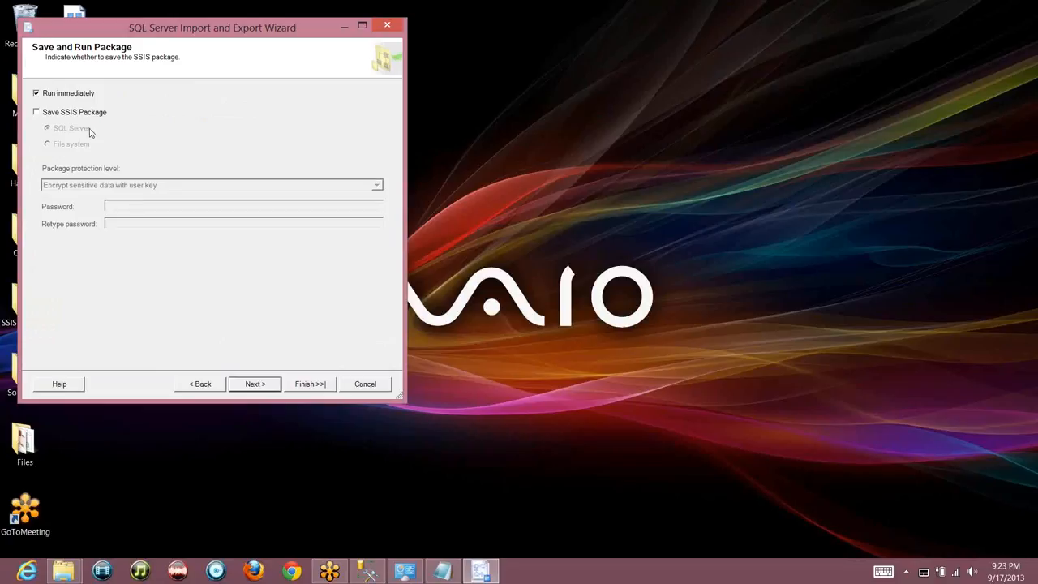
Save the SSIS package to the file system under the name 'File to Table Package'
click(269, 389)
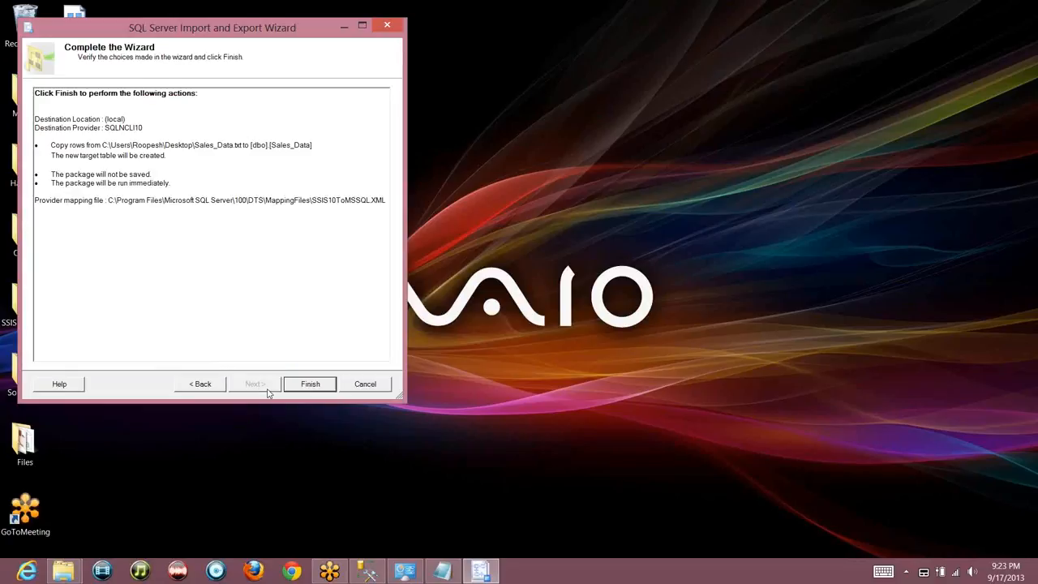
click(201, 384)
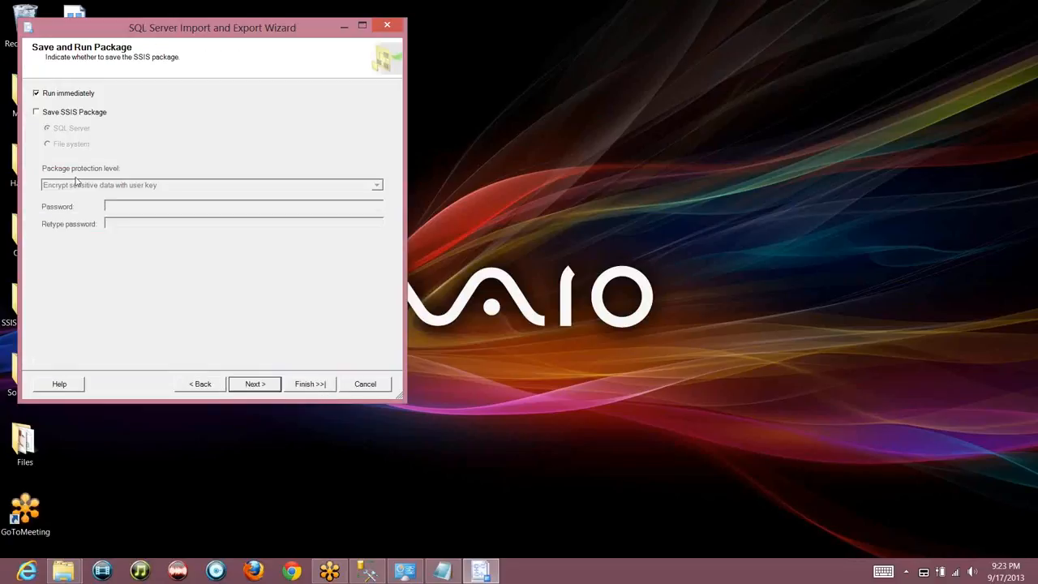
click(37, 113)
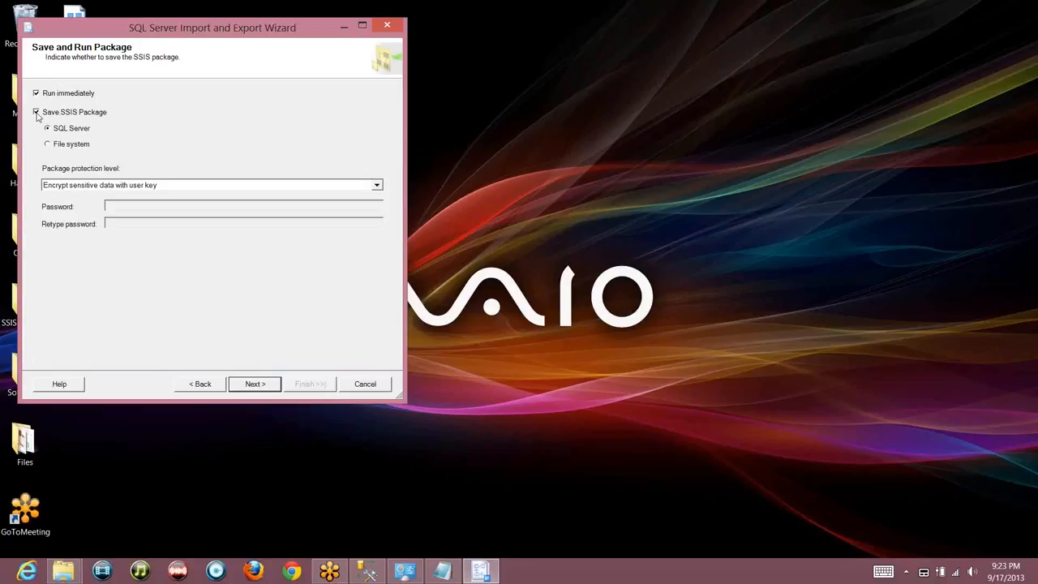
click(63, 149)
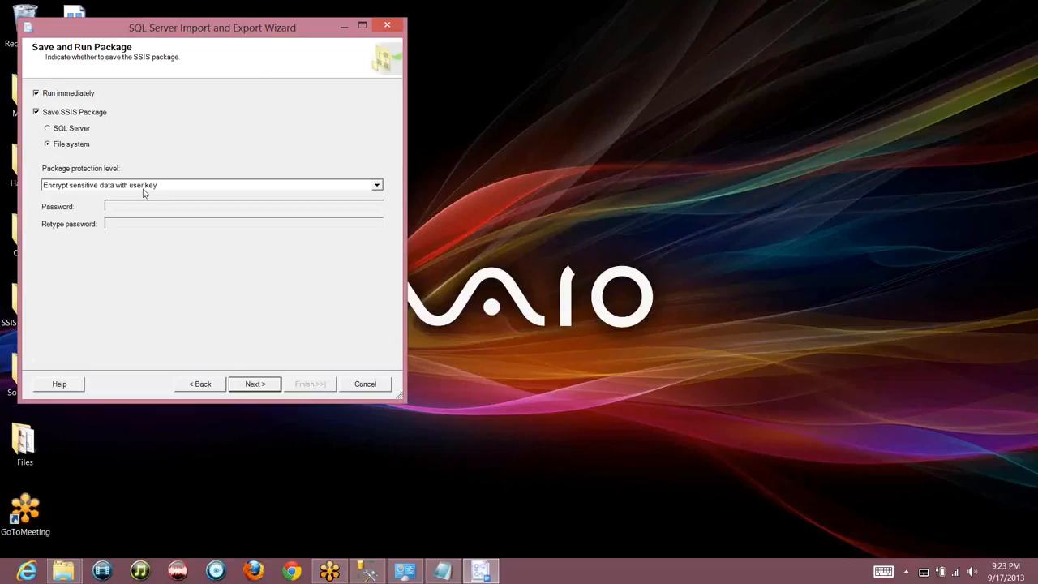
click(254, 384)
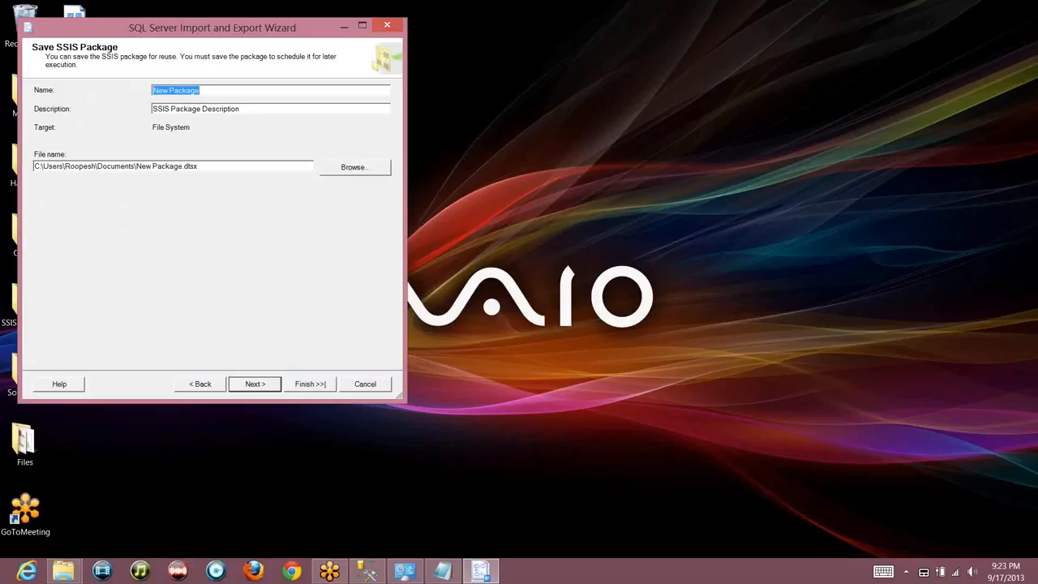
text(File to)
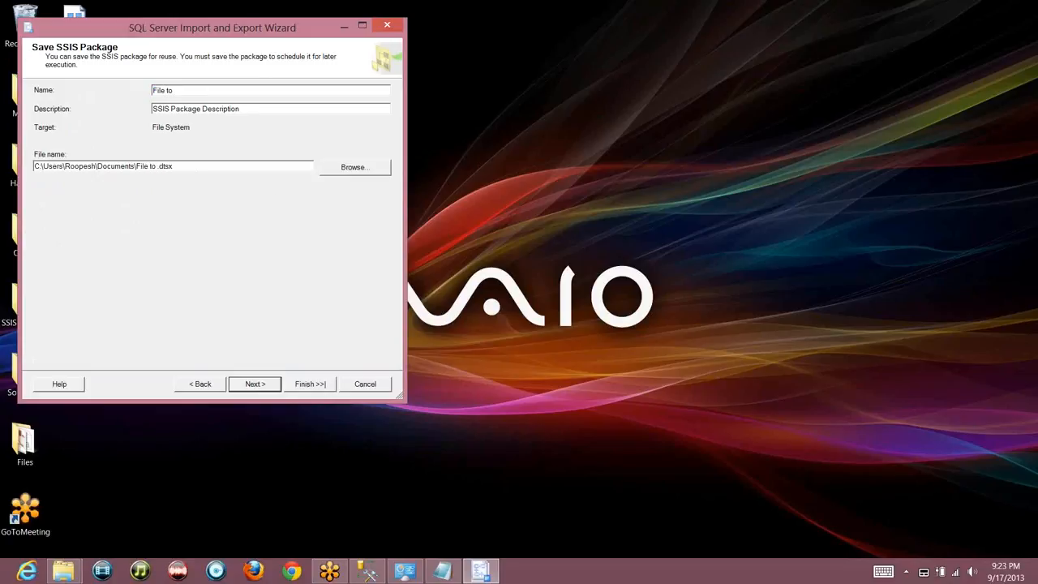
text( Table Package)
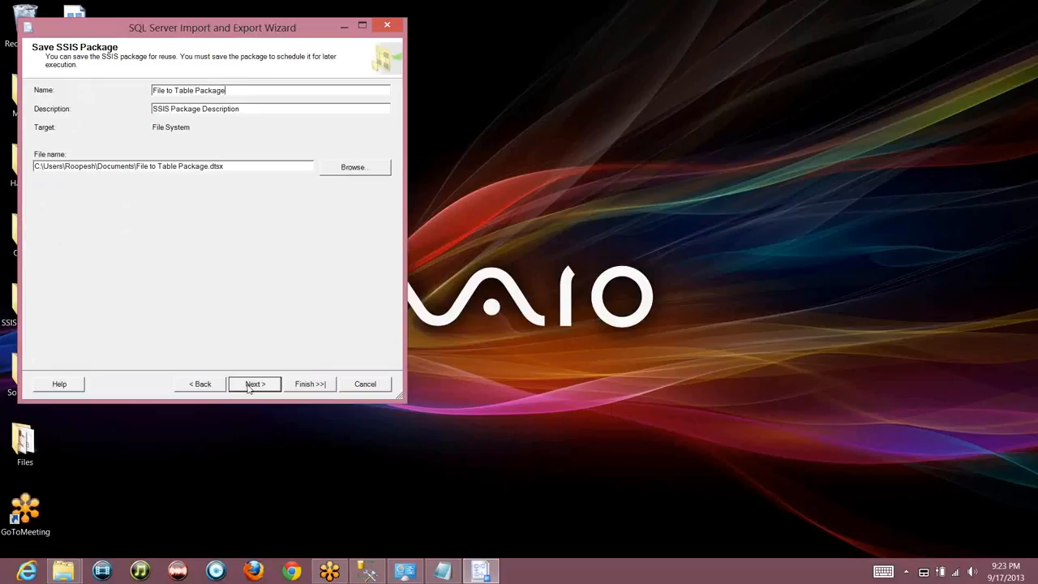
Place the package file on the Desktop, then run the import of 120792 rows
click(361, 170)
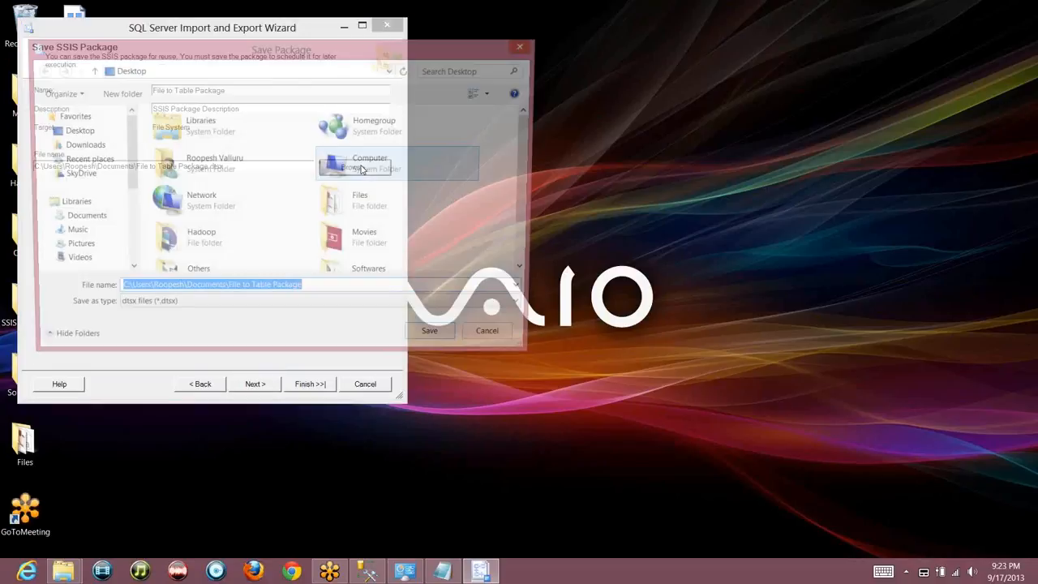
click(73, 130)
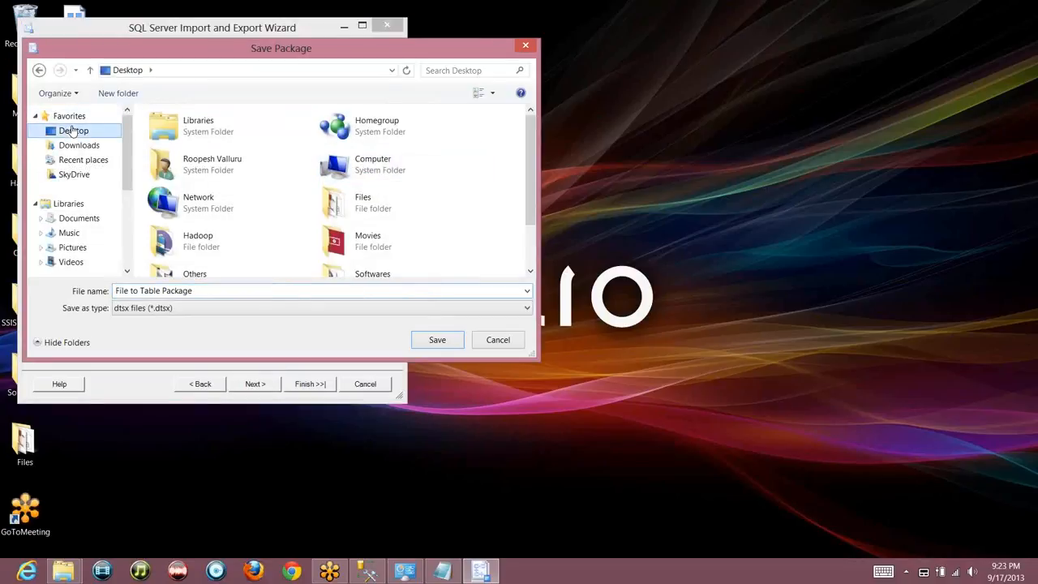
click(437, 339)
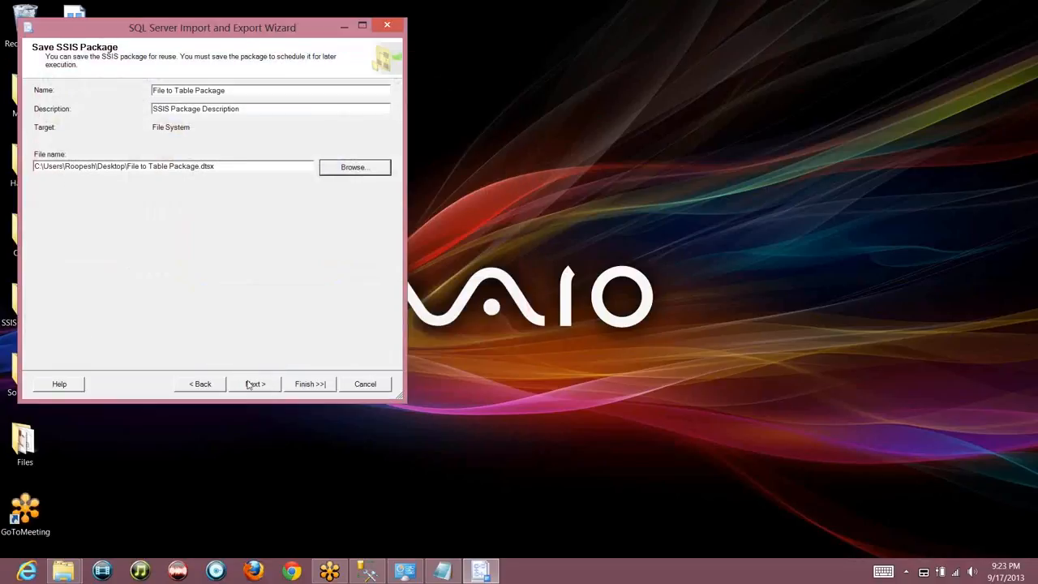
click(250, 385)
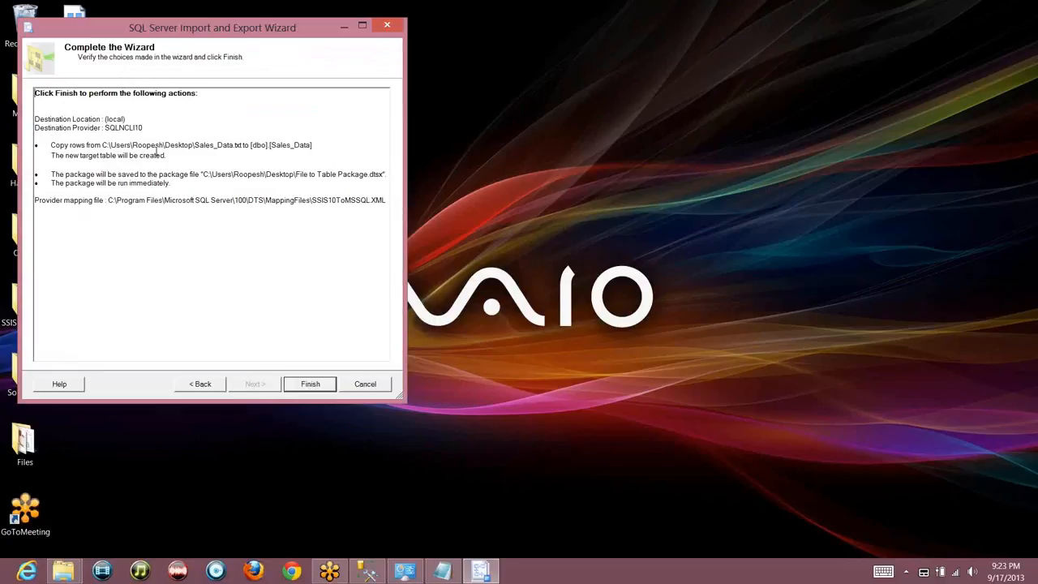
click(312, 384)
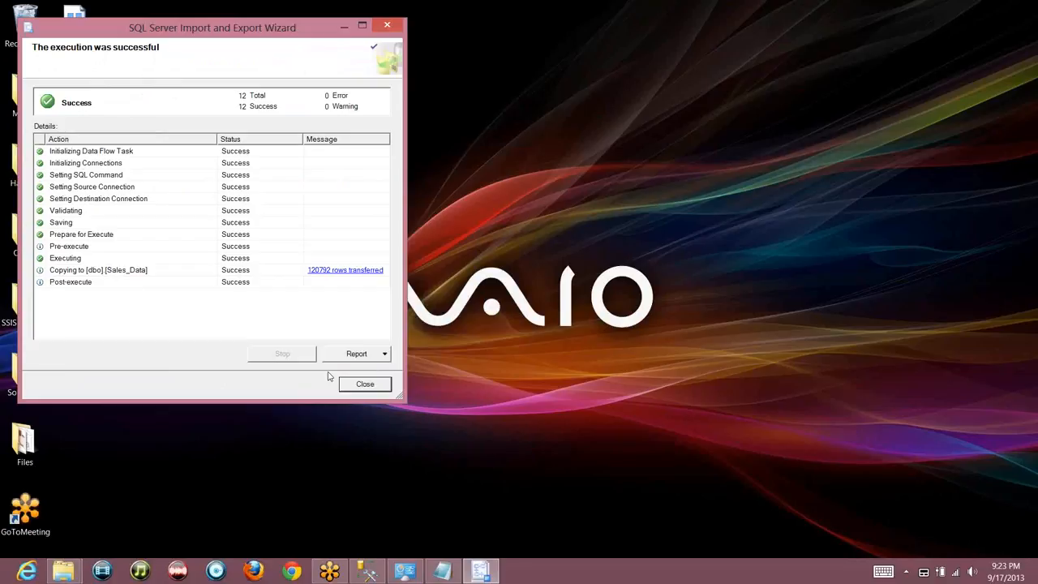
click(357, 385)
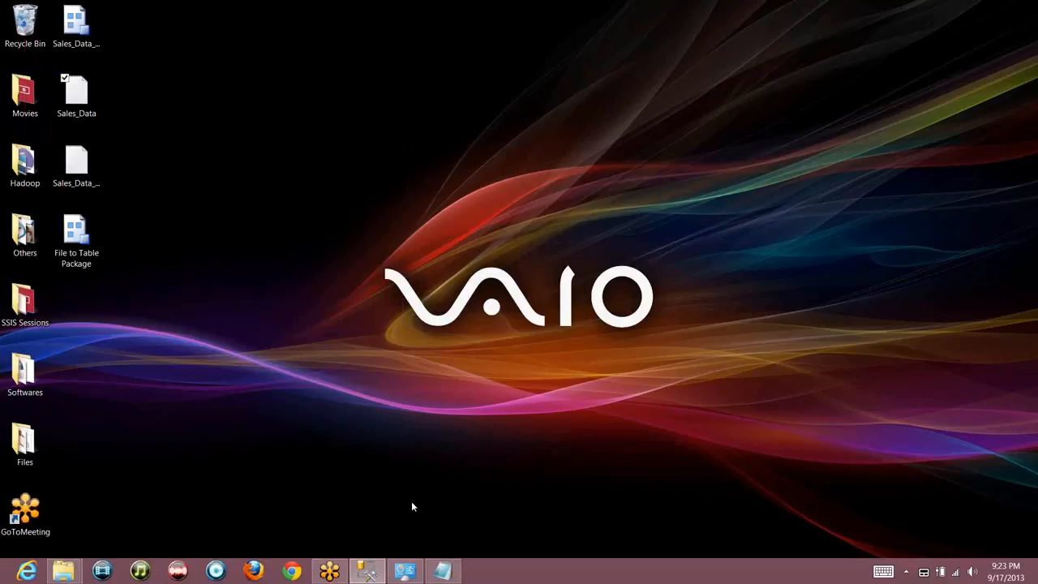
Run 'select * from Sales_Data' on AdventureWorksDW (120792 rows) and begin a second Select query
click(369, 570)
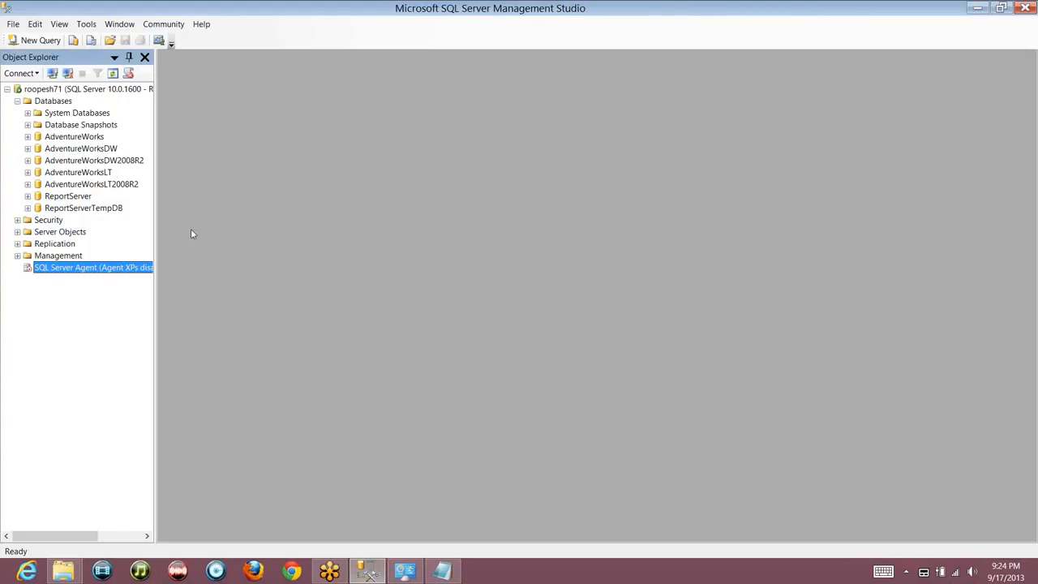
click(80, 152)
click(42, 42)
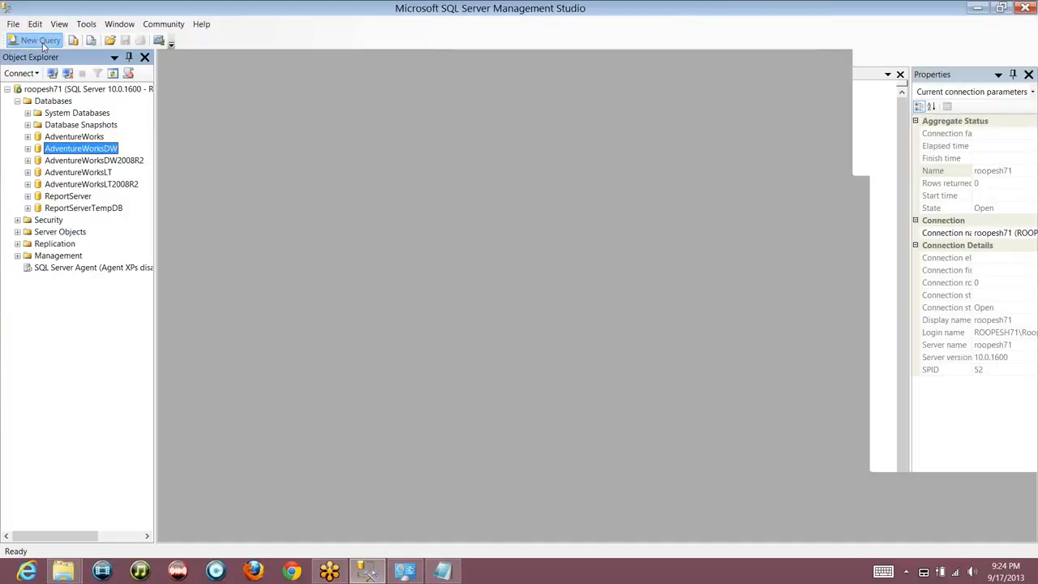
text(select * from sales_Data)
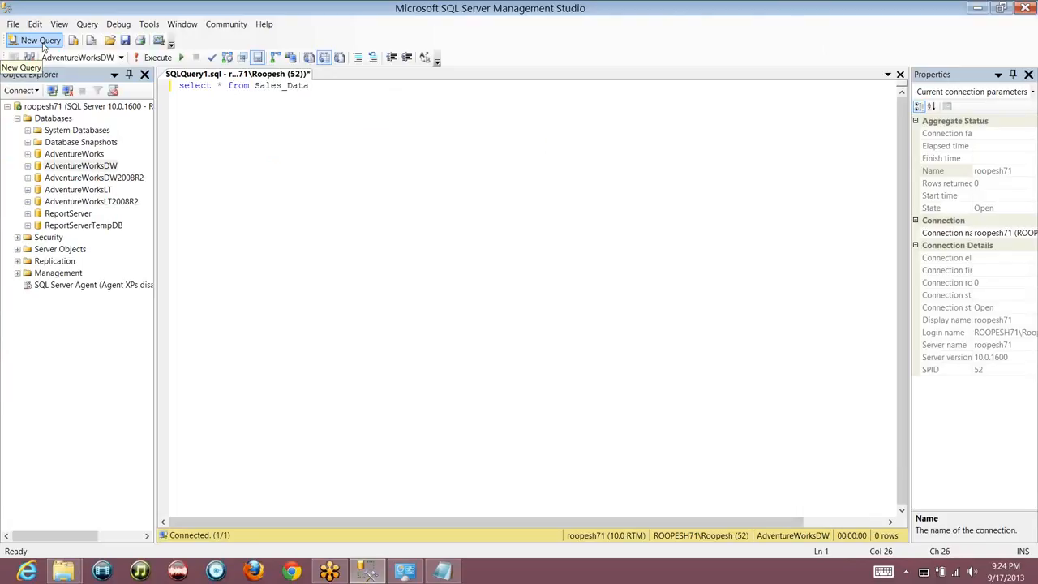
key(F5)
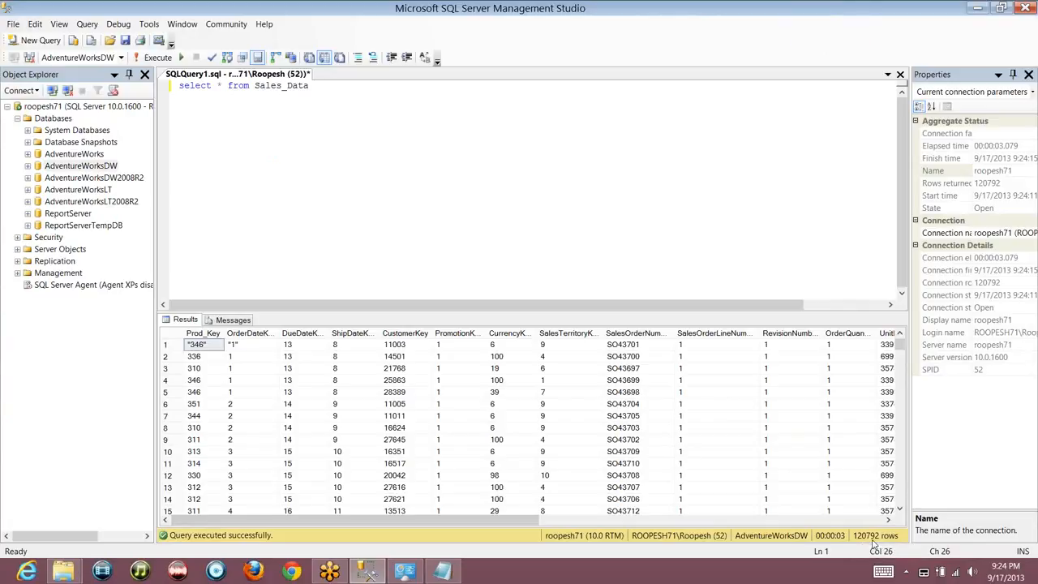
key(Return)
key(Return)
text(Select )
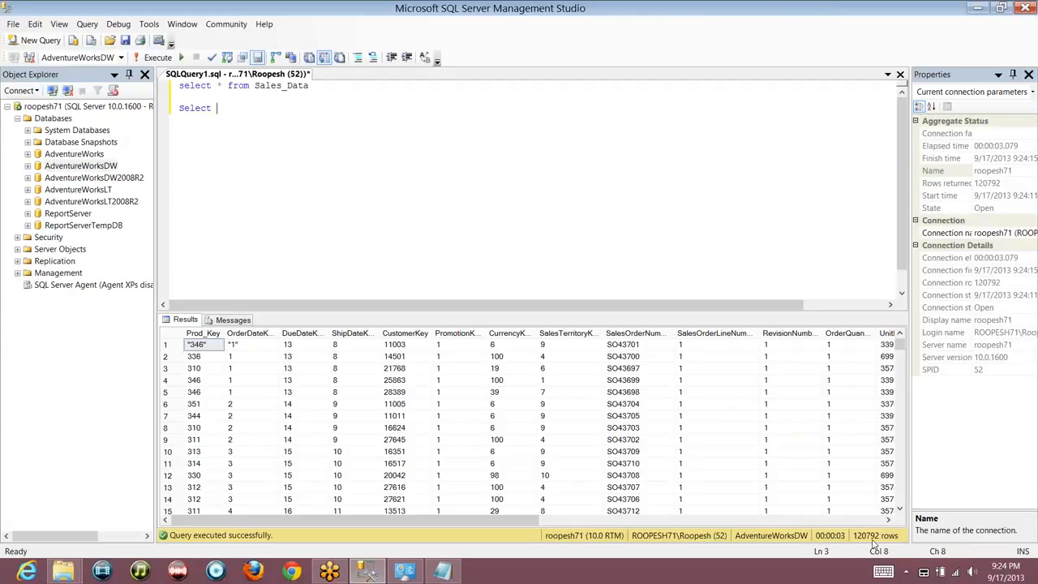
text(* from FactCurrencyRate)
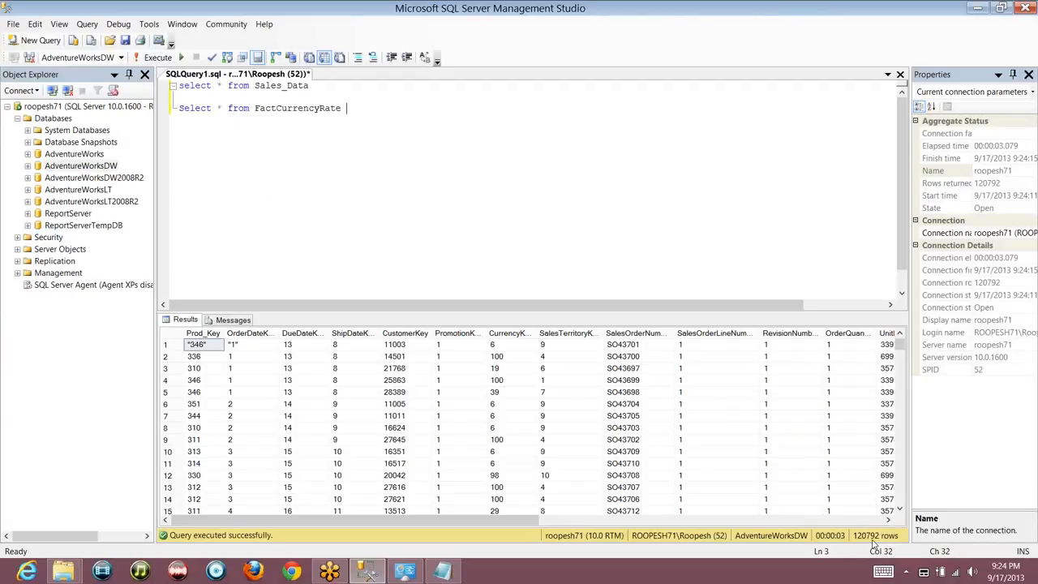
Change the second query to 'Select * from FactInternetSales' and run it, returning 60398 rows
key(ctrl+shift+Left)
text(Fact)
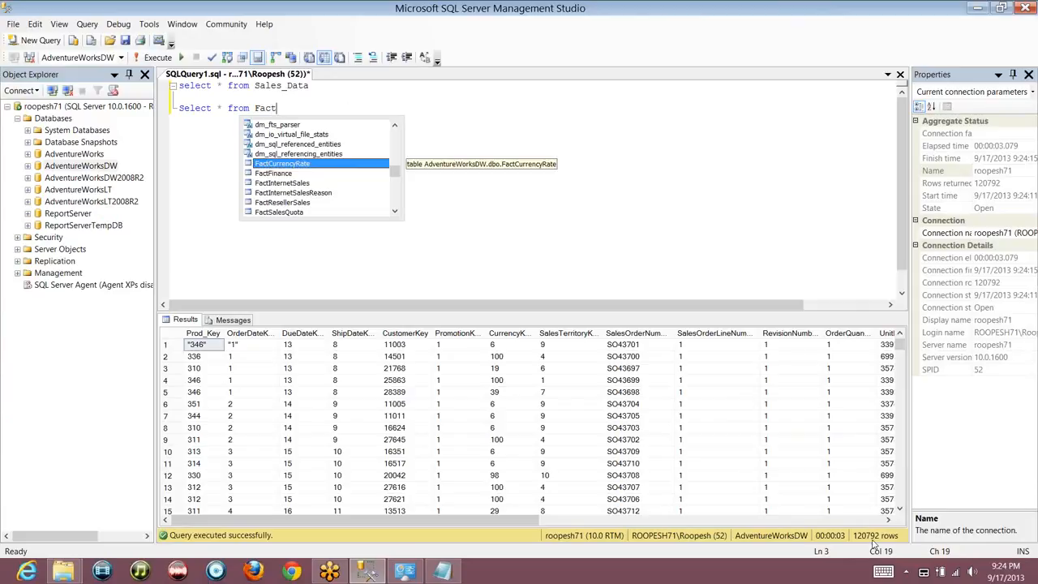
key(Down)
key(Down)
text(InternetSales)
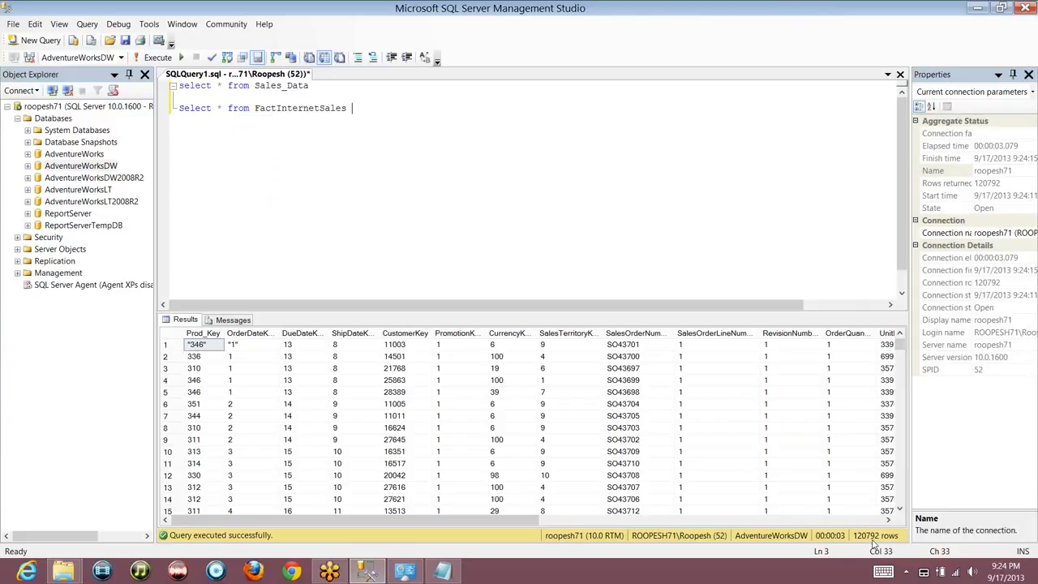
key(shift+Home)
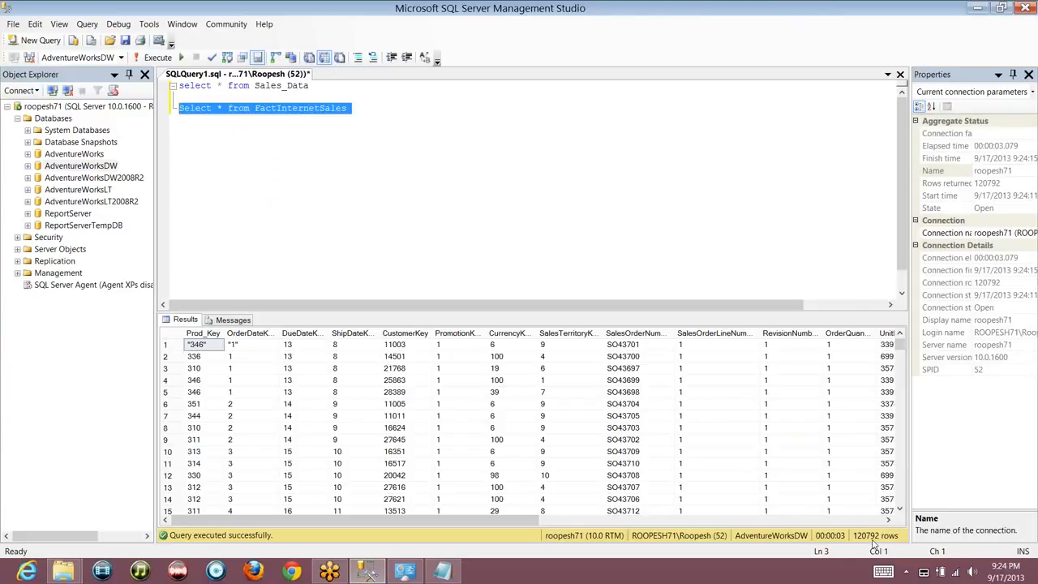
key(F5)
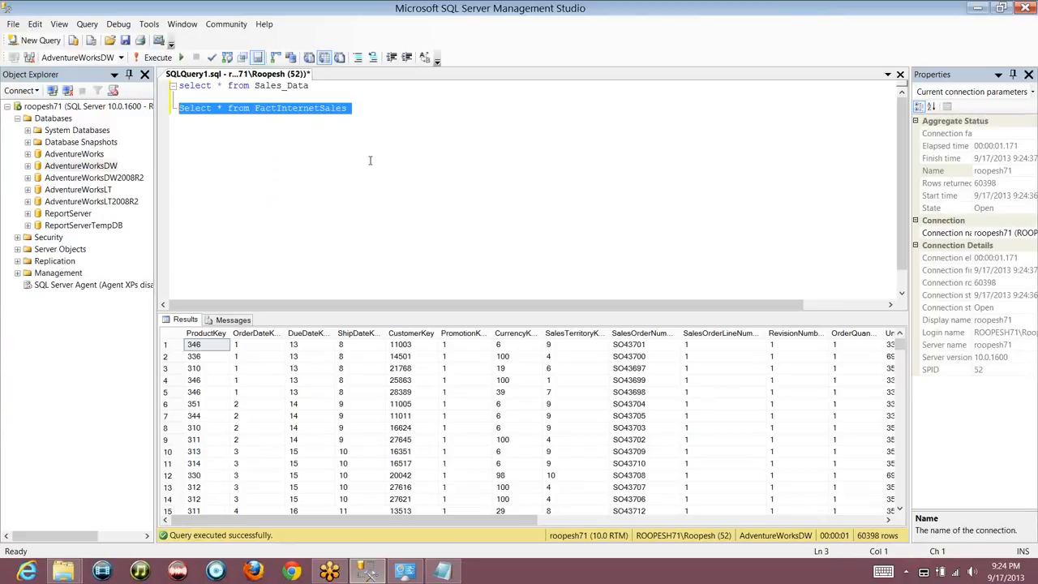
Bring up the Tasks menu for the AdventureWorksDW database
double_click(273, 86)
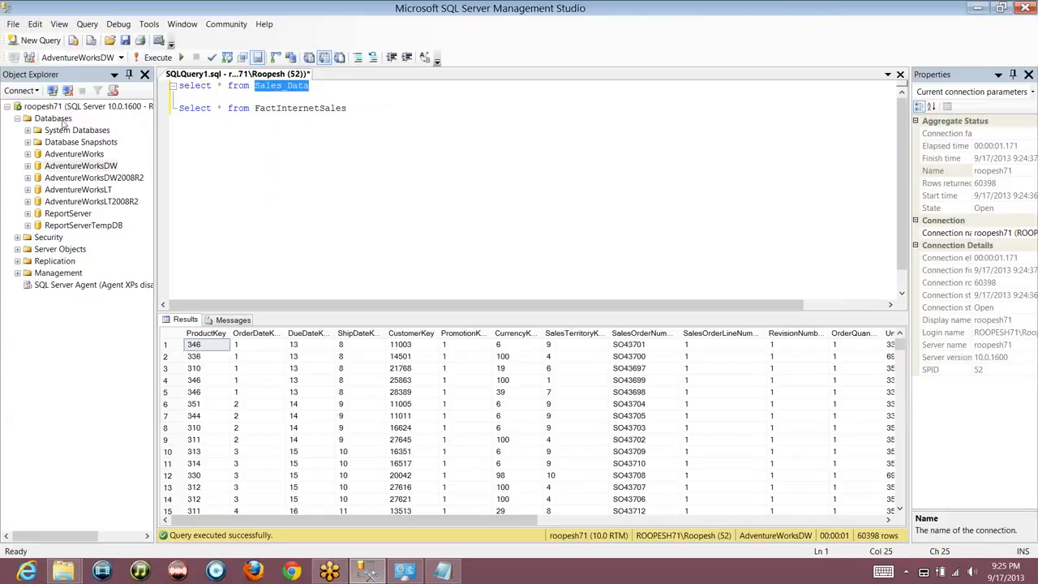
click(86, 167)
right_click(86, 167)
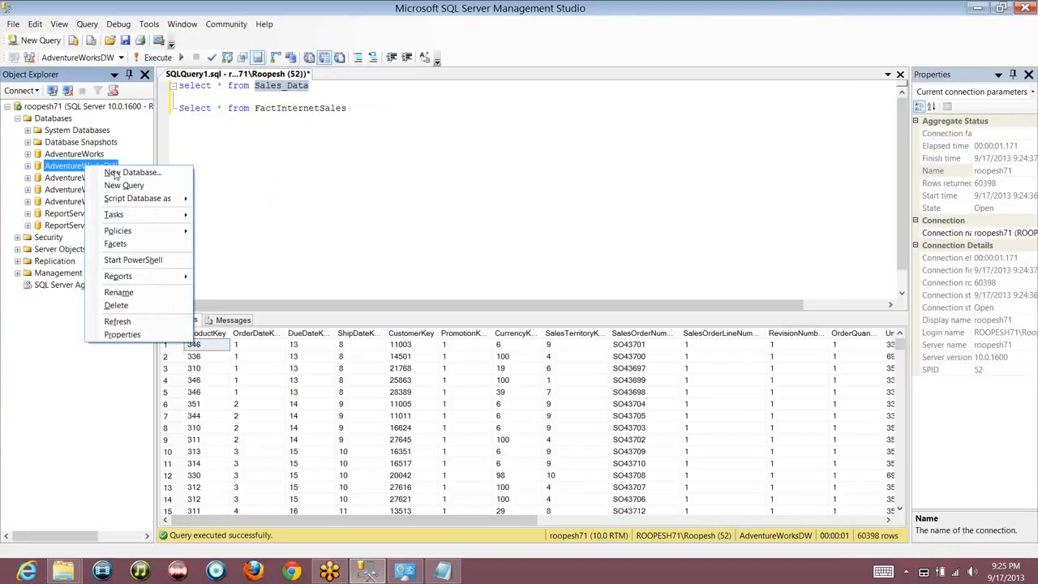
mouse_move(141, 216)
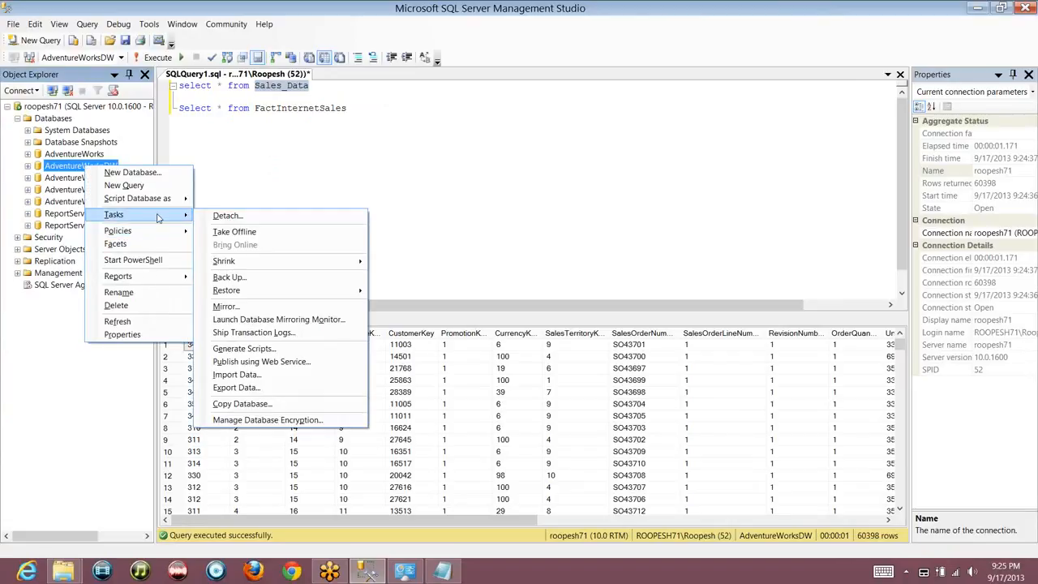